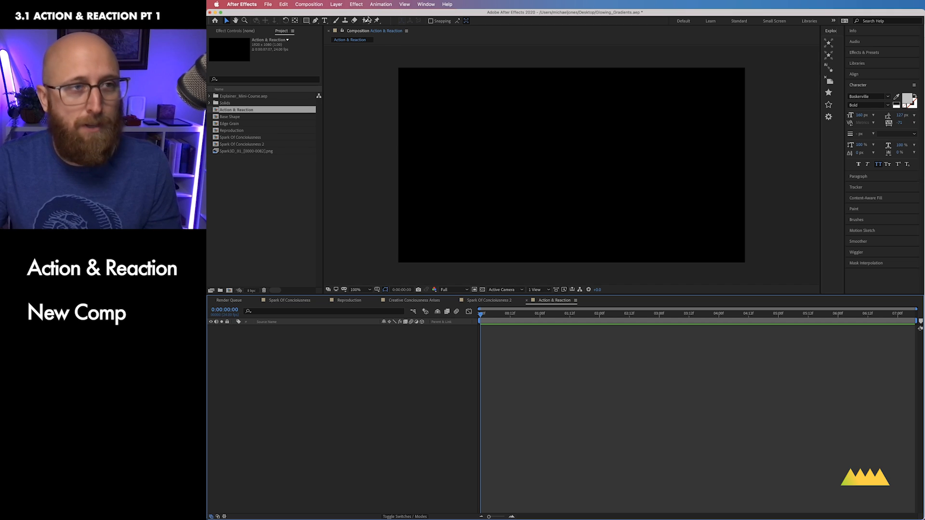
Step: Activate the Ellipse tool and display the title/action safe guides in the composition view
key("q")
key("q")
key("q")
left_click(386, 290)
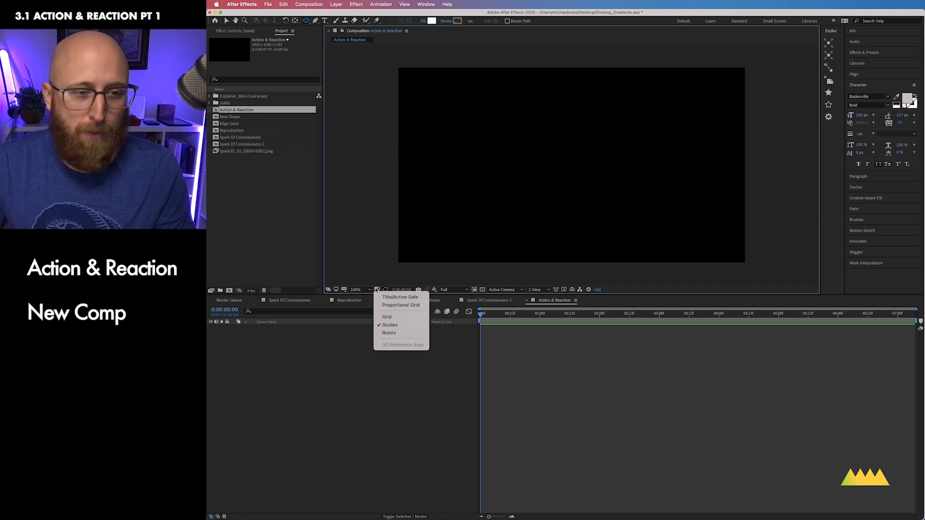
left_click(400, 297)
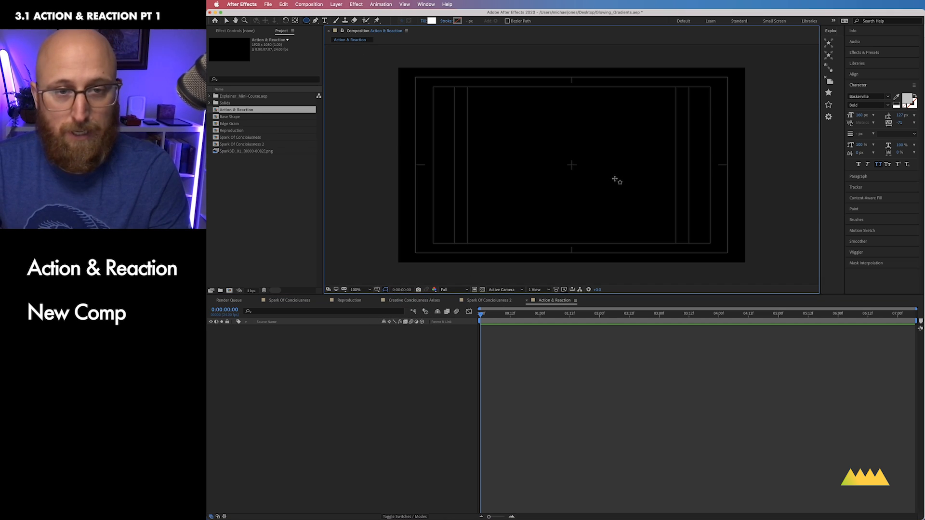
Step: Draw a small white circle outward from the exact centre of the composition
key("period")
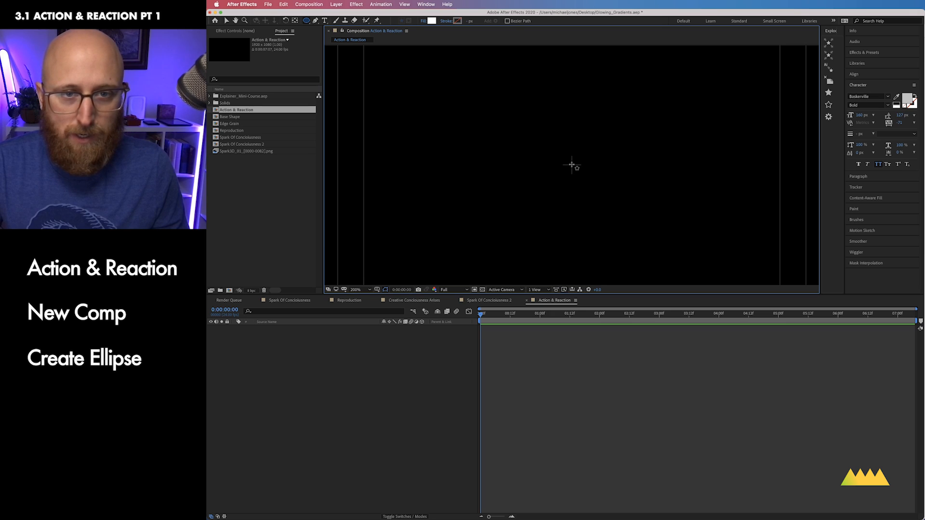
left_click_drag(572, 165, 584, 179)
left_click(339, 375)
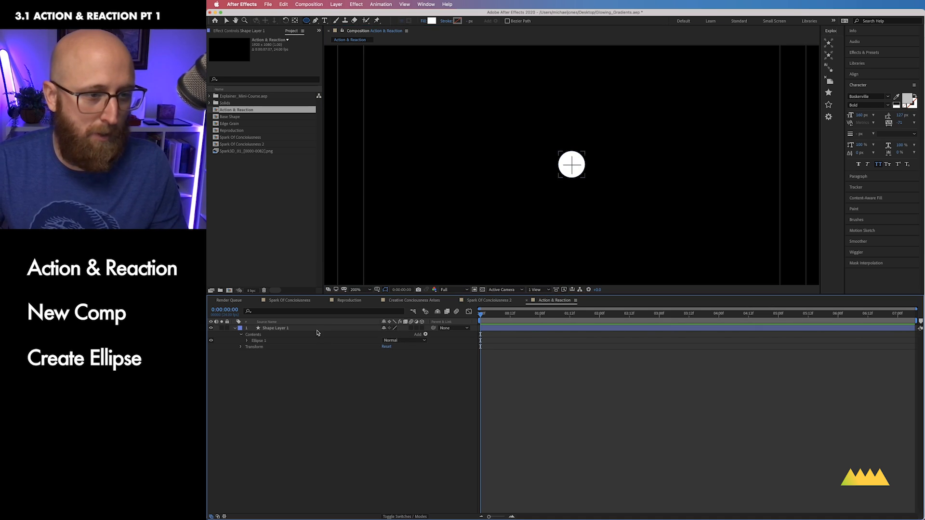
Step: Set the circle's fill colour to red, FF3E3E
left_click(313, 329)
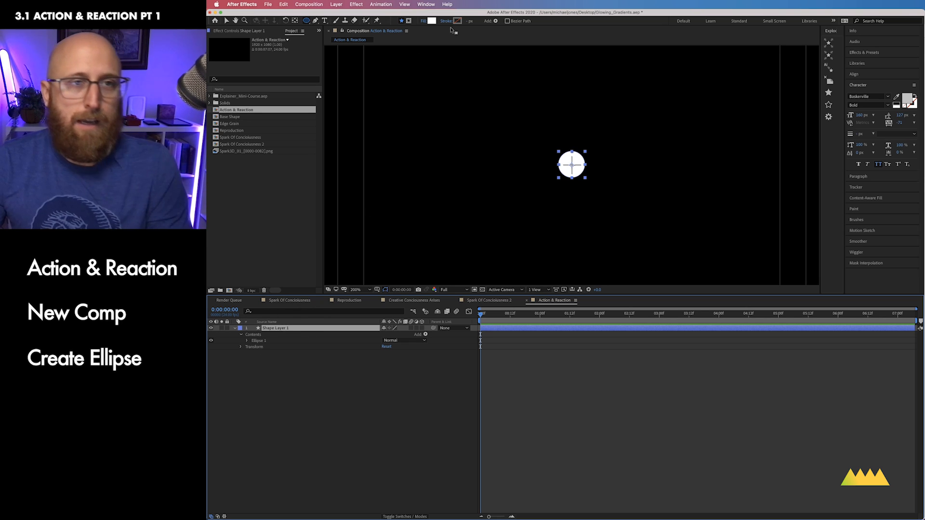
left_click(432, 20)
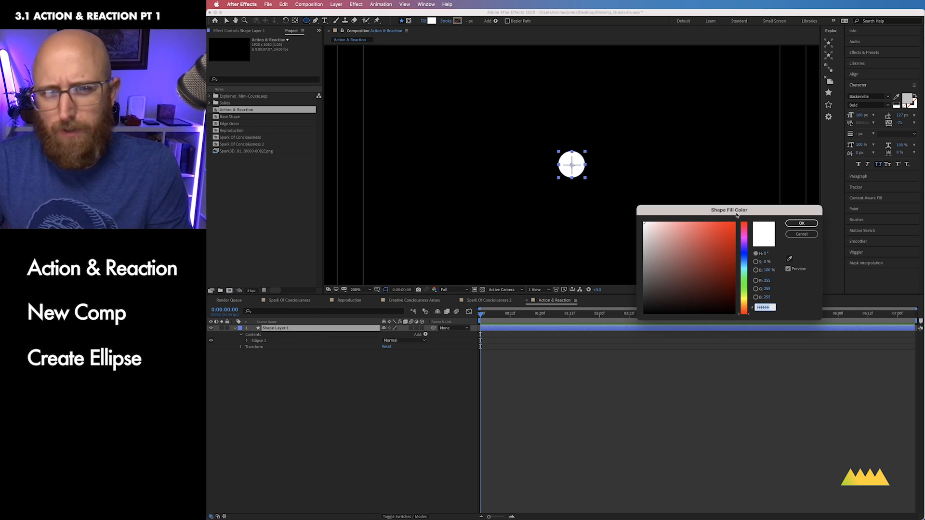
left_click_drag(737, 216, 686, 213)
left_click(775, 215)
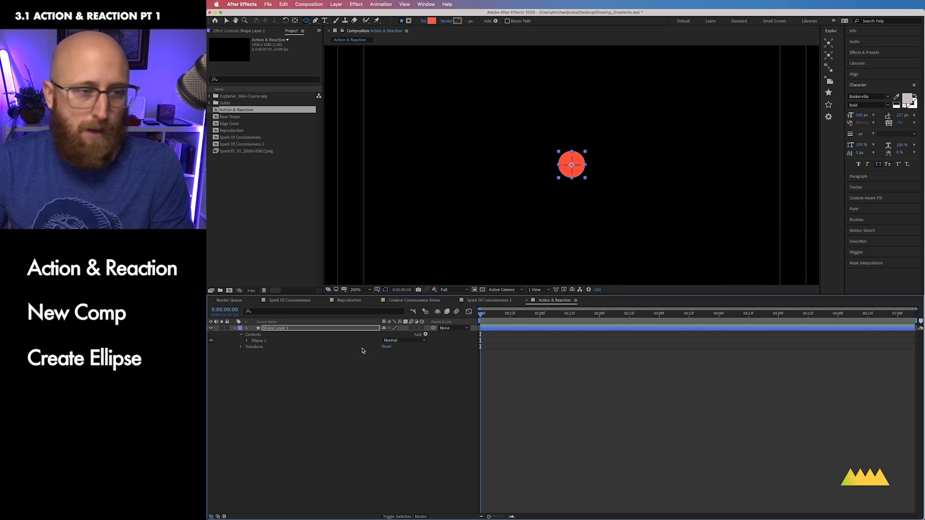
left_click(303, 377)
Step: Duplicate the red circle layer and draw a circular mask over the upper-left part of the copy
left_click(301, 328)
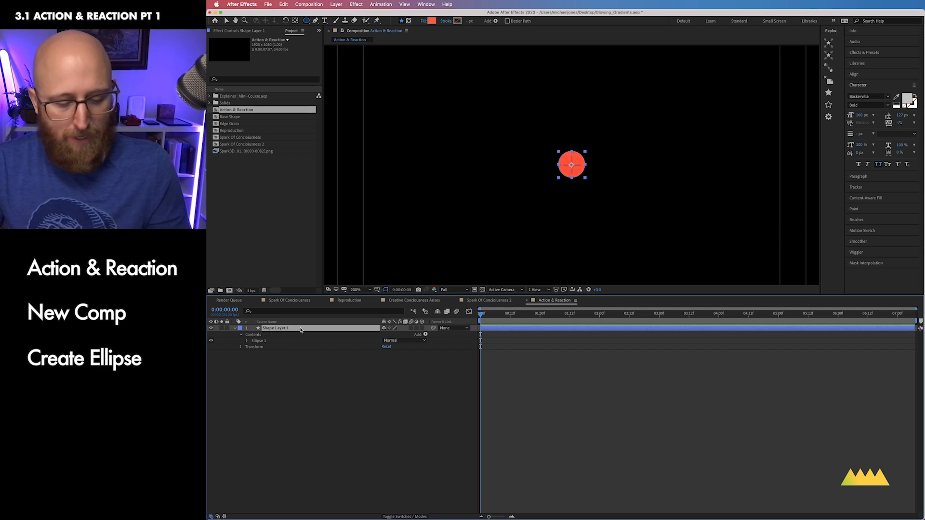
key("super+d")
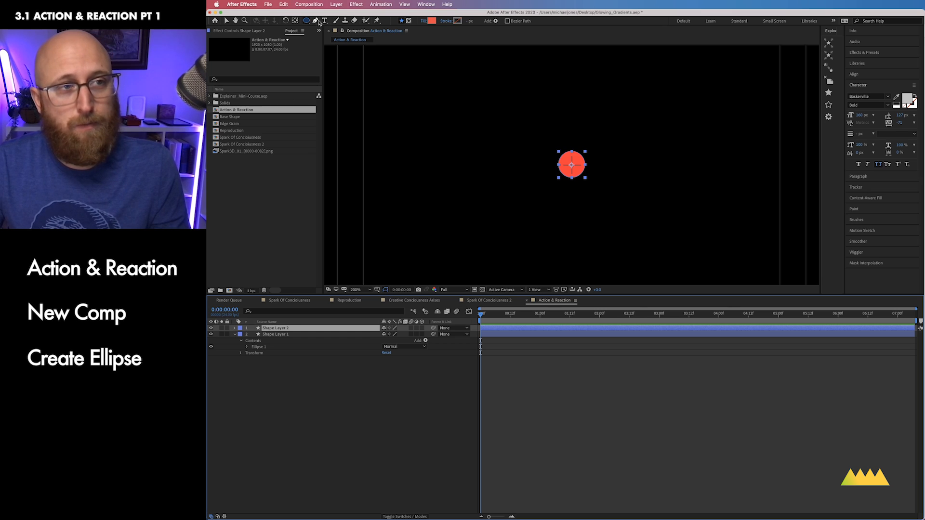
left_click_drag(308, 20, 325, 37)
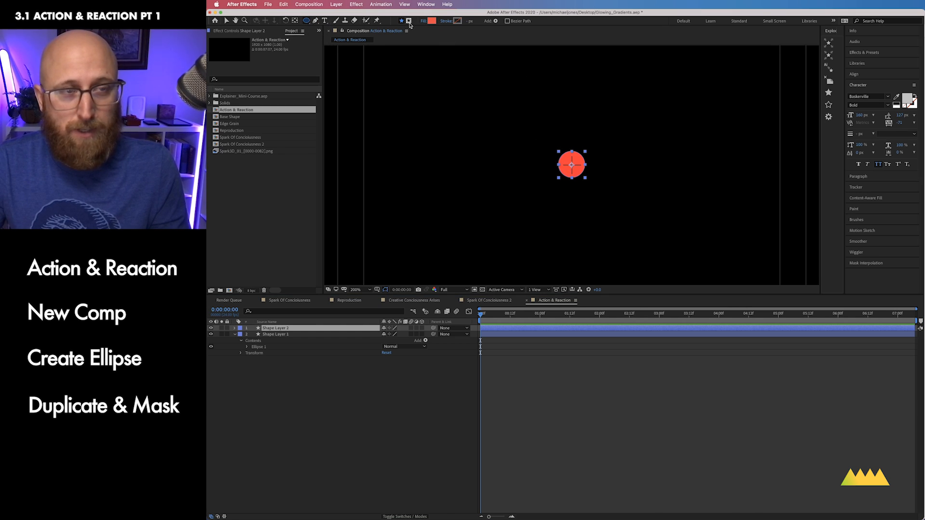
left_click(408, 20)
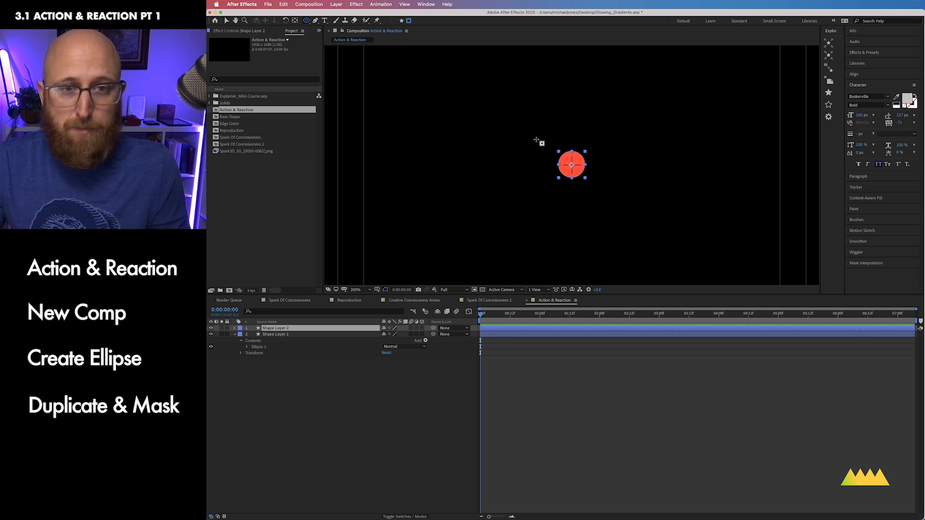
mouse_move(536, 140)
left_mouse_down()
mouse_move(566, 172)
mouse_move(575, 167)
left_mouse_up()
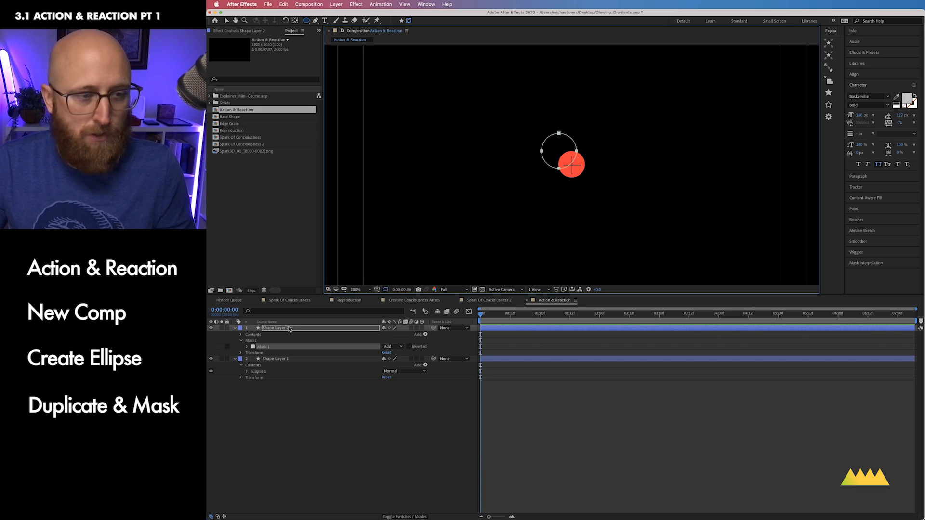
Step: Change the masked copy's fill hue to turquoise, keeping its saturation and brightness
left_click(289, 328)
left_click(282, 413)
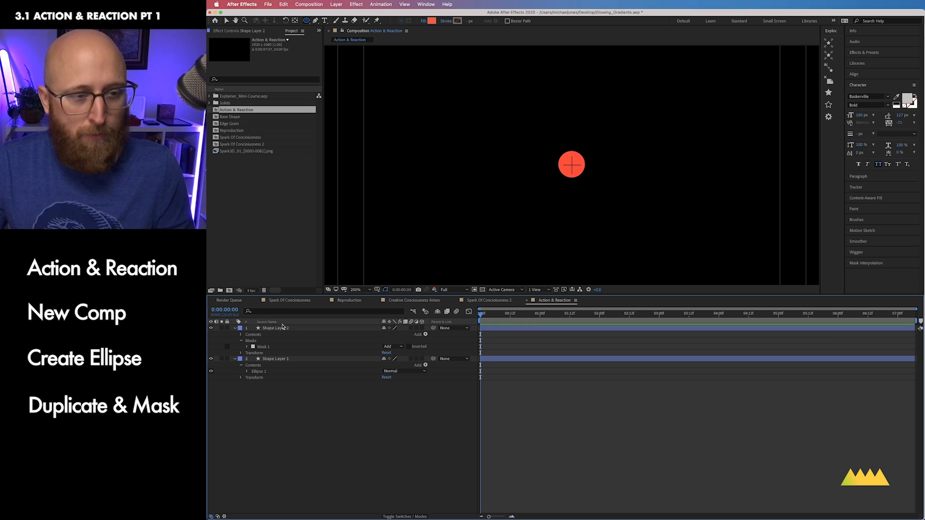
left_click(275, 329)
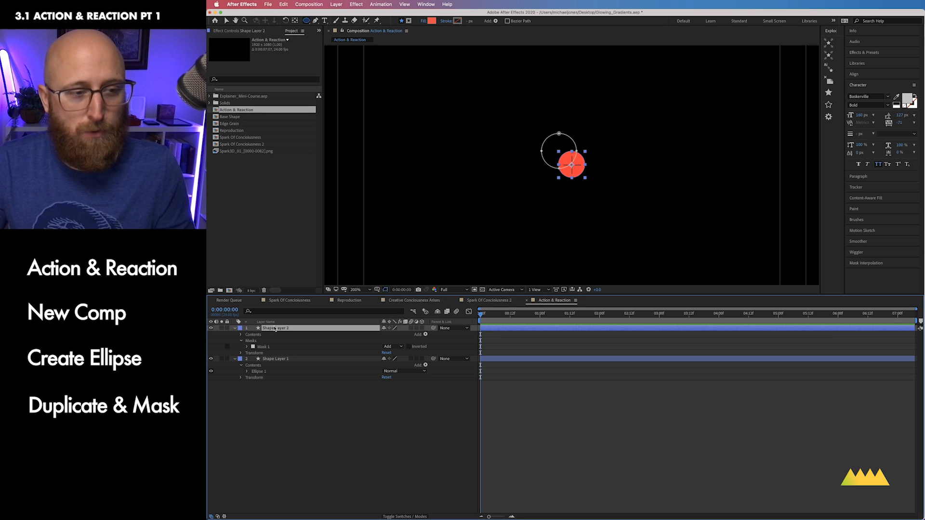
left_click(431, 21)
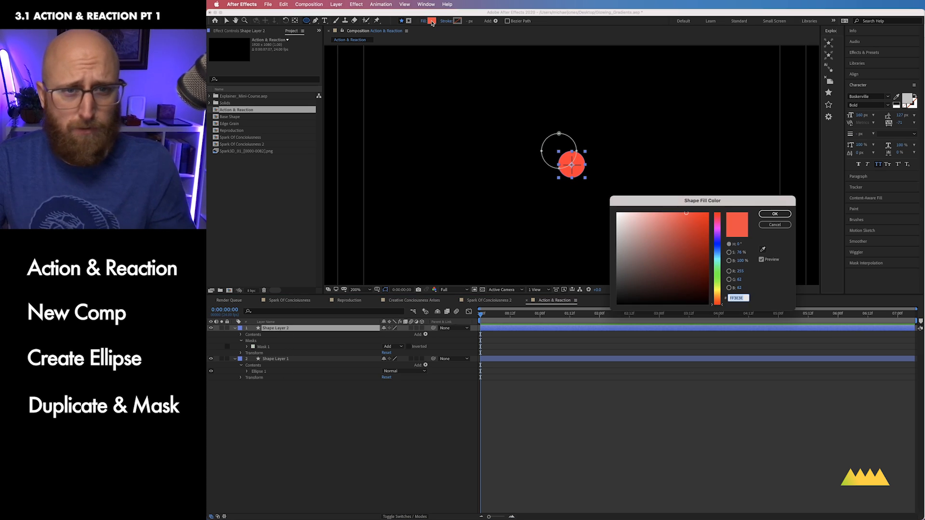
left_click(718, 262)
left_click(775, 214)
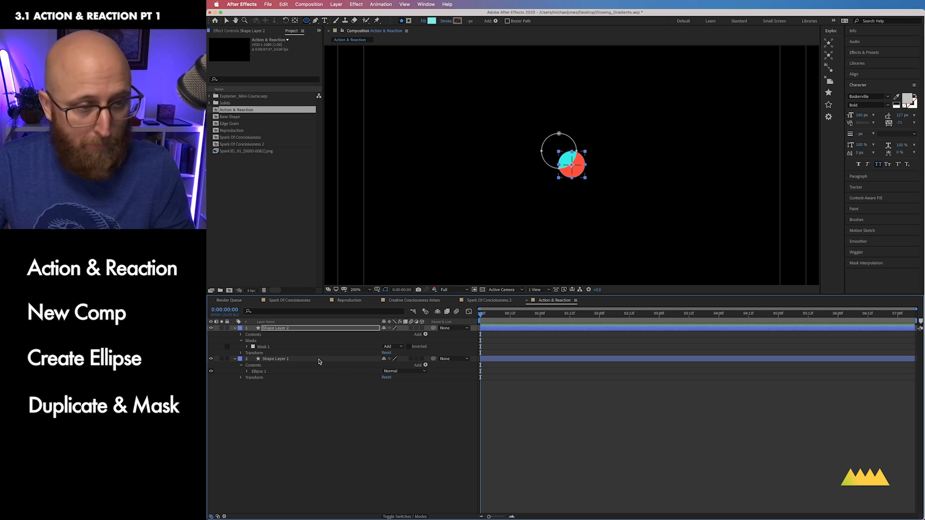
Step: Reveal the mask properties of Shape Layer 2 and feather its mask by about 51 pixels
key("m")
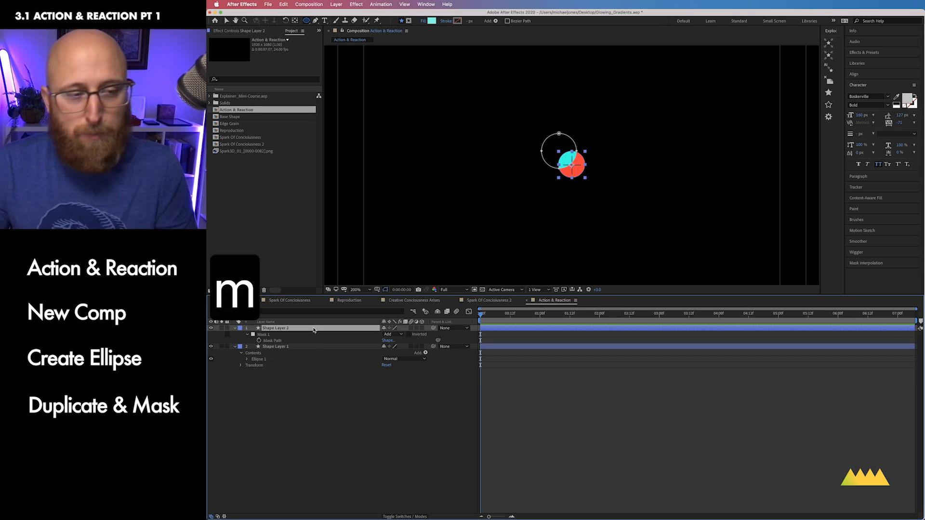
key("m")
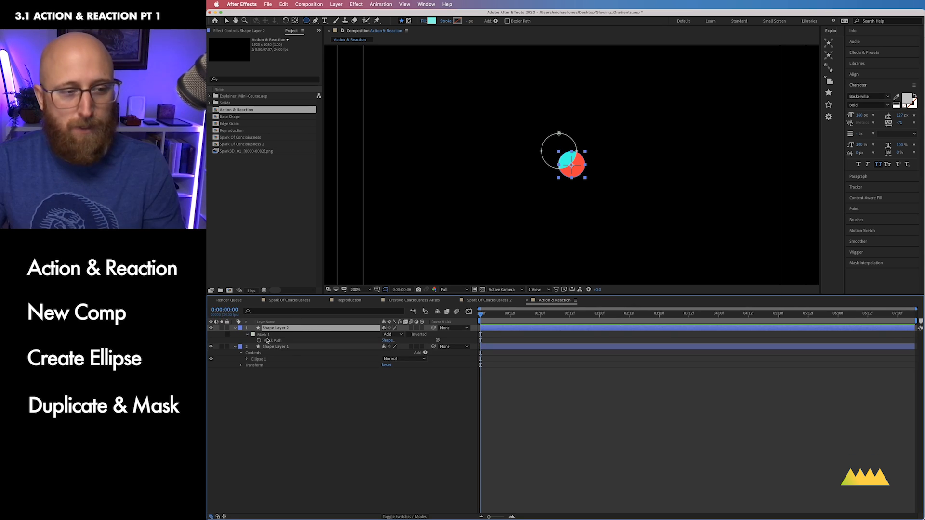
left_click(268, 336)
left_click(248, 335)
left_click(248, 335)
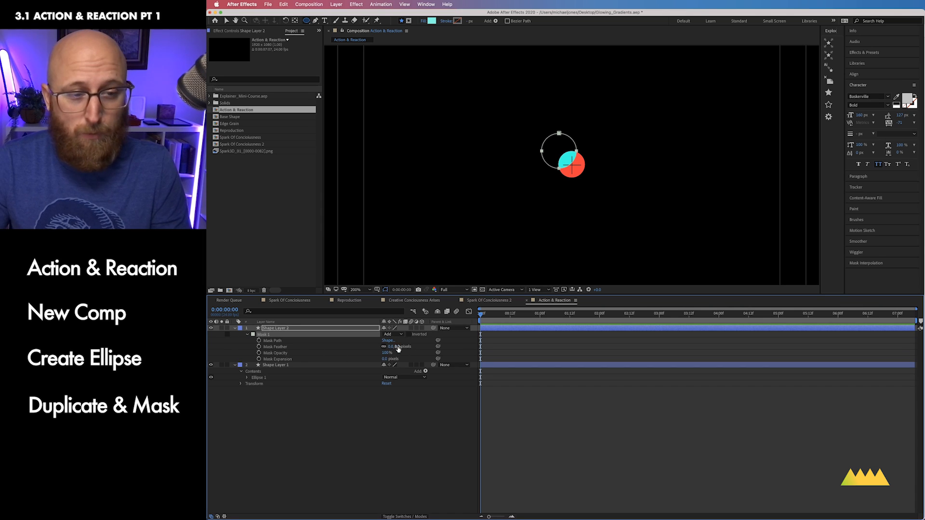
left_click_drag(394, 347, 417, 348)
Step: Duplicate the feathered turquoise layer and move the copy's mask to the lower-right side of the circle
left_click(316, 330)
key("super+d")
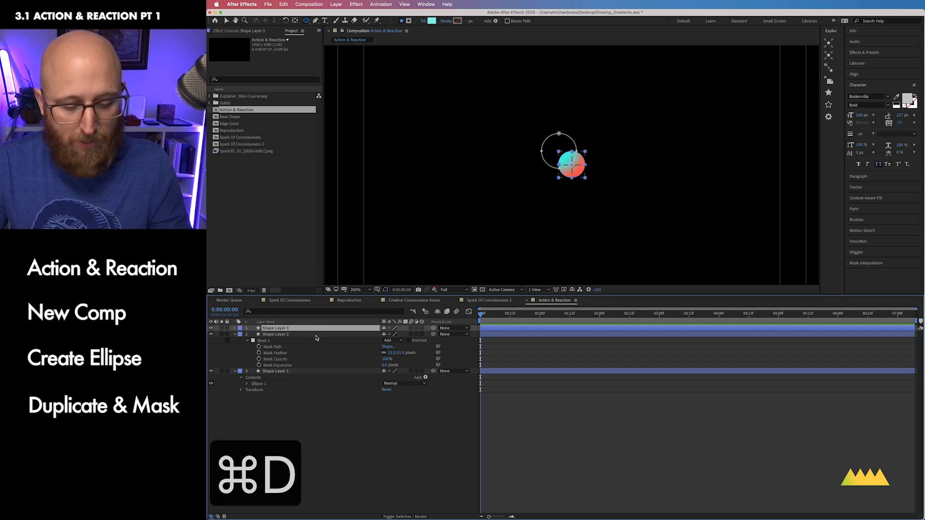
key("v")
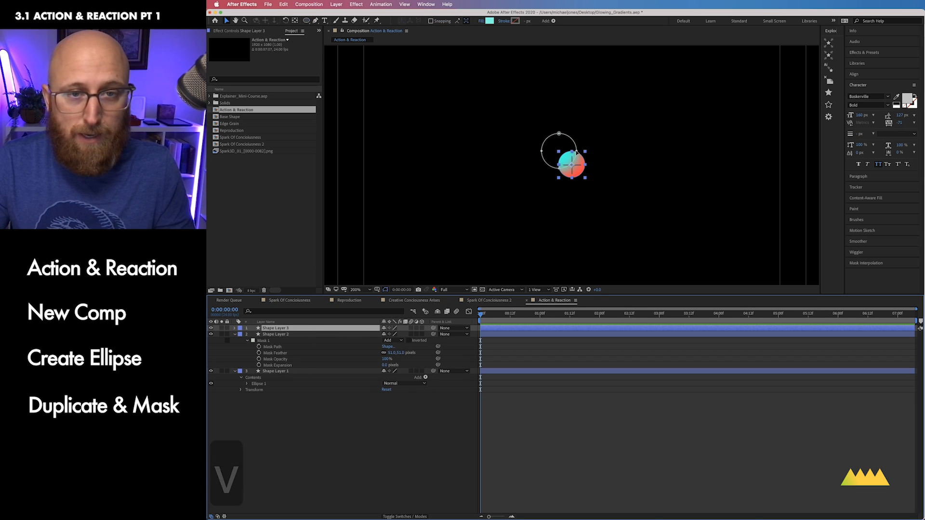
double_click(577, 151)
left_click_drag(558, 152, 585, 180)
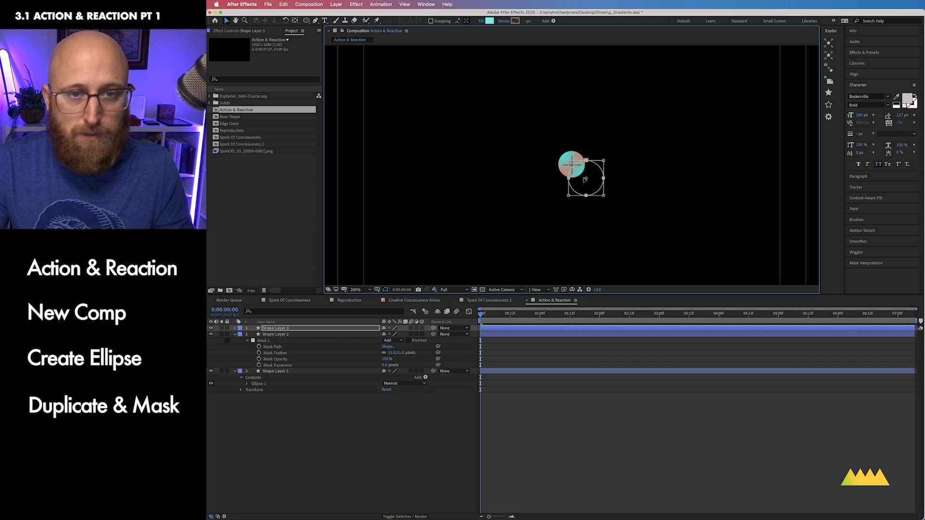
Step: Set the fill colour of Shape Layer 3 to yellow, FBFF3E, and deselect the layer
left_click(293, 330)
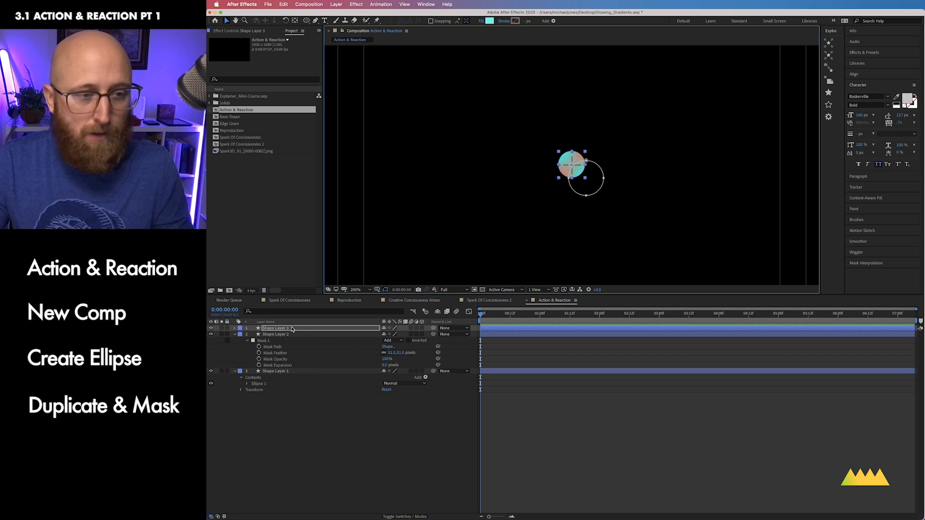
left_click(490, 21)
left_click(719, 290)
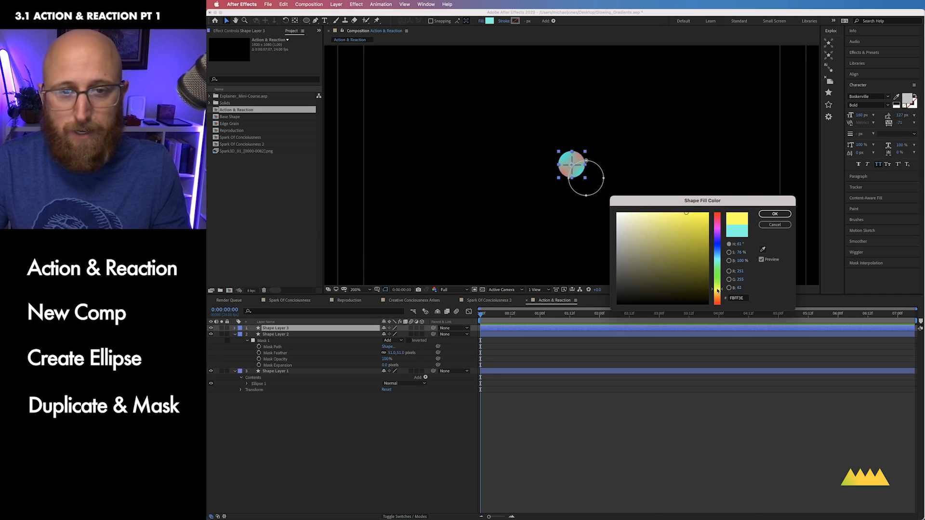
left_click(775, 214)
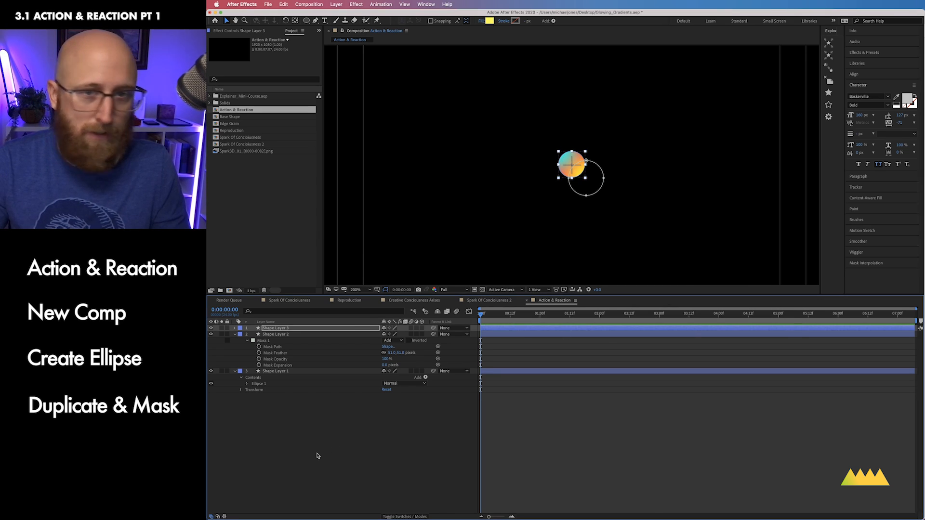
left_click(318, 456)
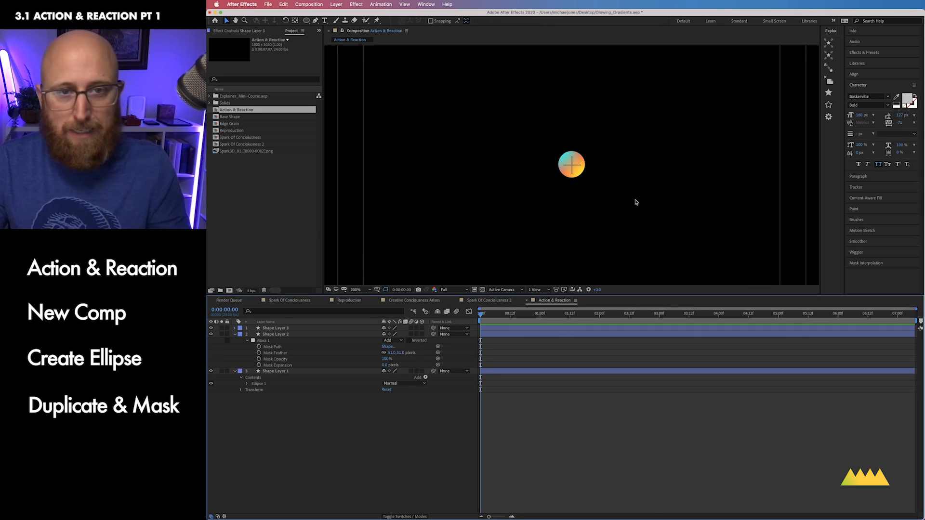
left_click(324, 330)
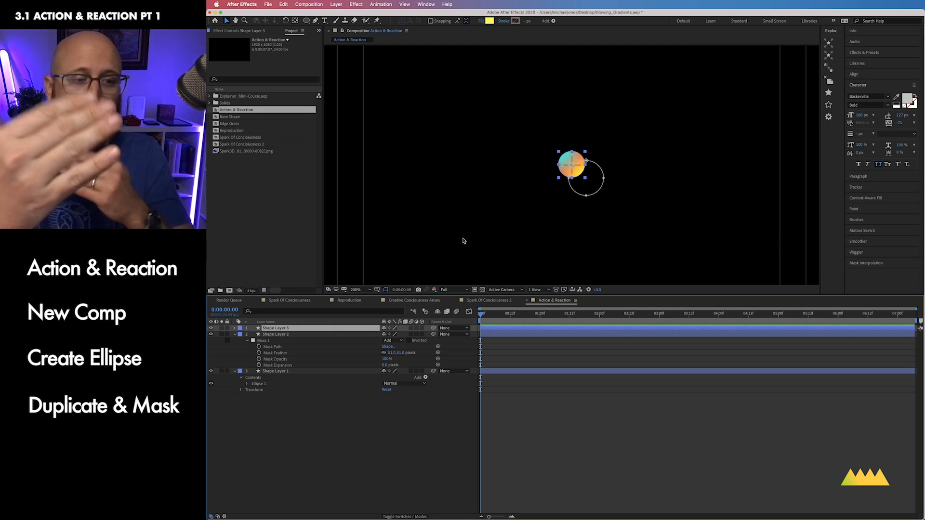
left_click(351, 445)
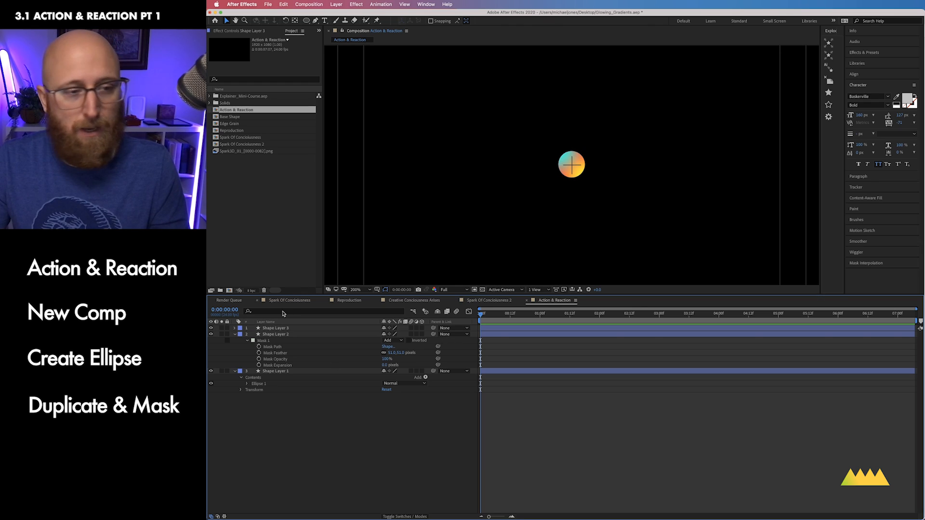
Step: Collapse the properties of Shape Layer 2 and rename the red Shape Layer 1 as Base Layer
left_click(235, 335)
left_click(519, 334)
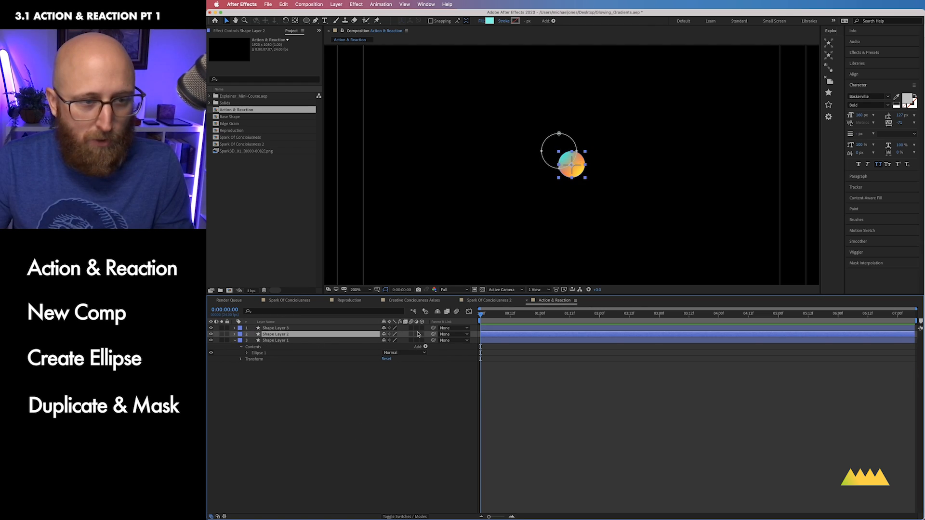
left_click(317, 341)
key("Return")
type("Base Layer")
key("Return")
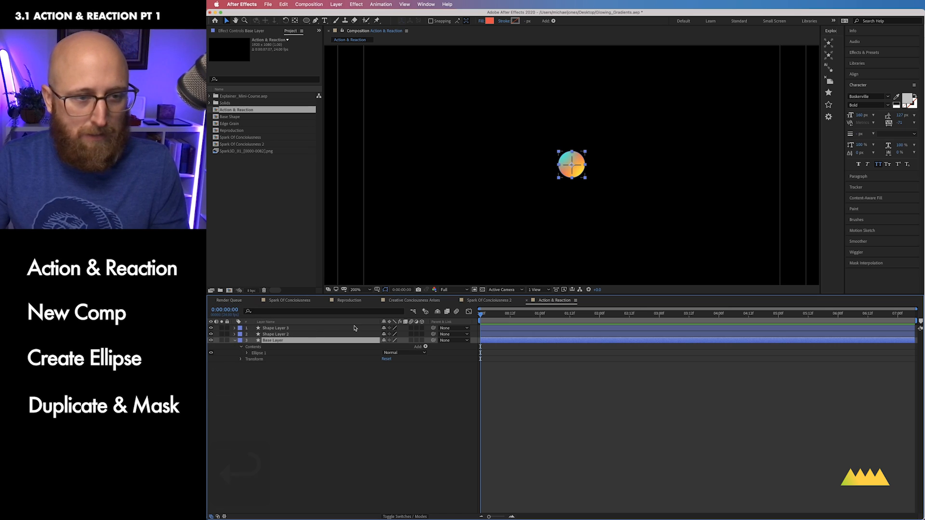
Step: Rename Shape Layer 2 as Base Blue and Shape Layer 3 as Base Yellow
left_click(309, 334)
key("Return")
type("Base Blue")
key("Return")
left_click(302, 329)
key("Return")
type("Base Yellow")
key("Return")
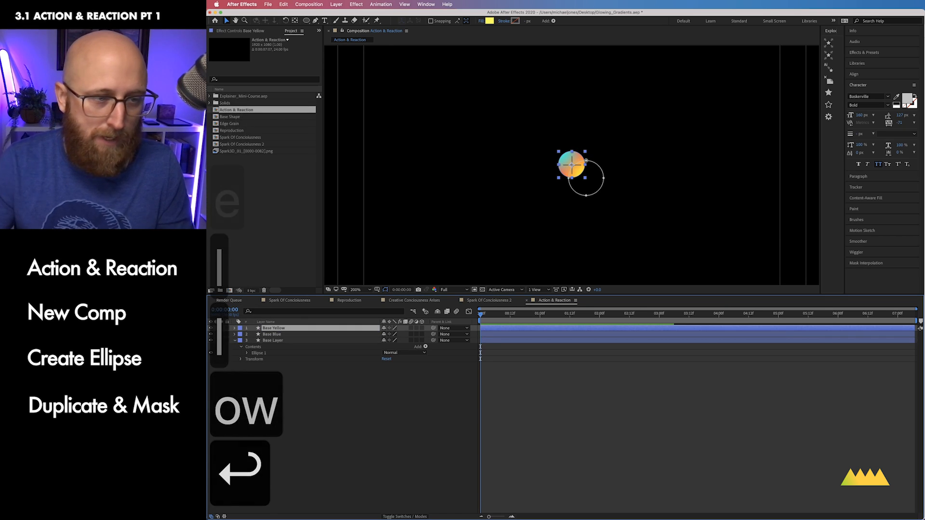
Step: Parent Base Blue to Base Layer and Base Yellow to Base Blue
left_click(329, 335)
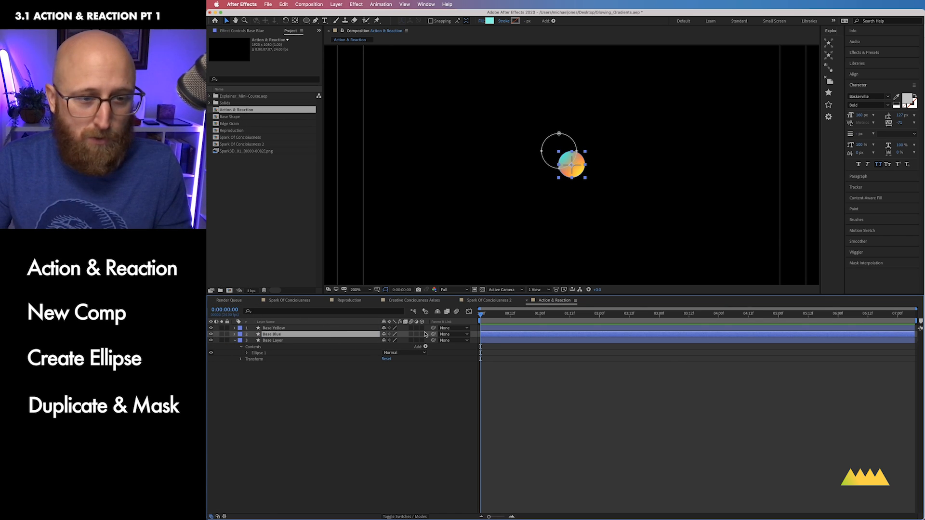
left_click_drag(433, 334, 270, 341)
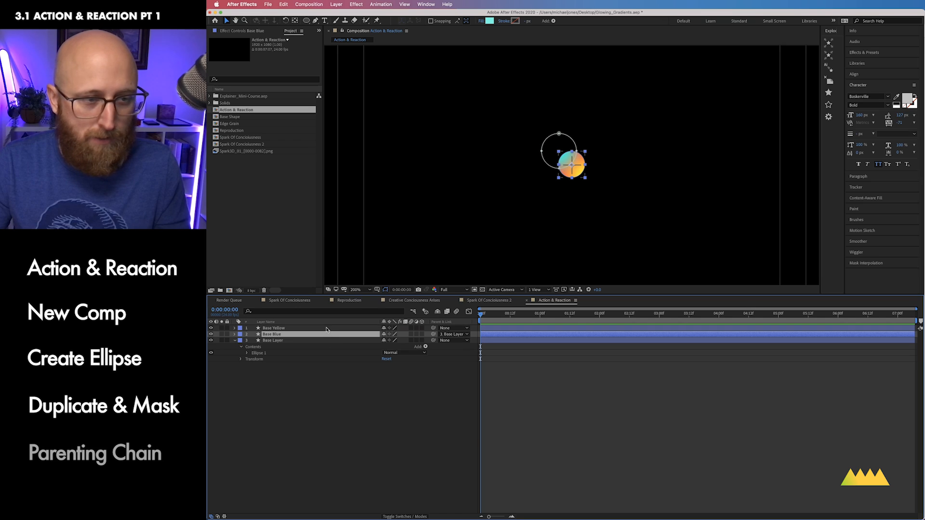
left_click(371, 329)
left_click_drag(398, 330, 336, 335)
Step: Reveal the Scale property of Base Yellow, Base Blue and Base Layer, try scaling them together, and set their scale to 100%
left_click(324, 342, "shift")
key("s")
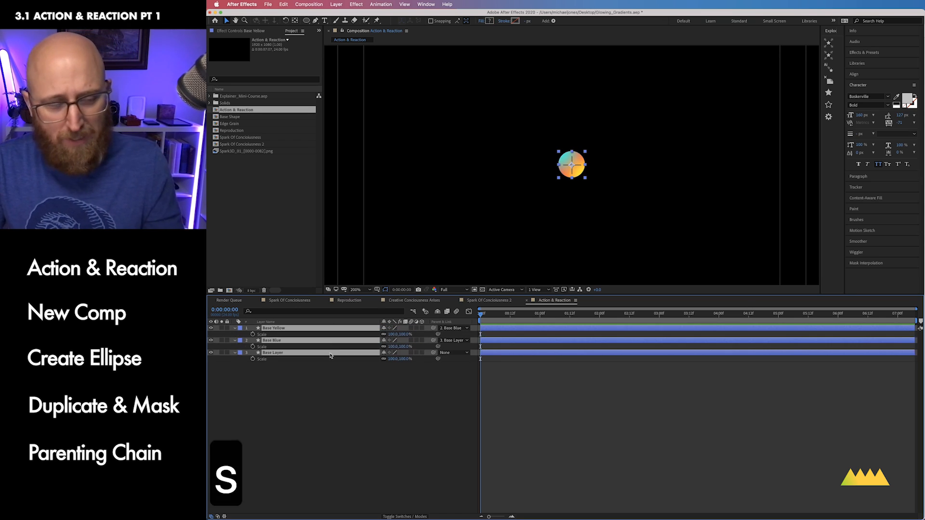
mouse_move(400, 361)
left_mouse_down()
mouse_move(470, 367)
mouse_move(408, 365)
left_mouse_up()
left_click(406, 361)
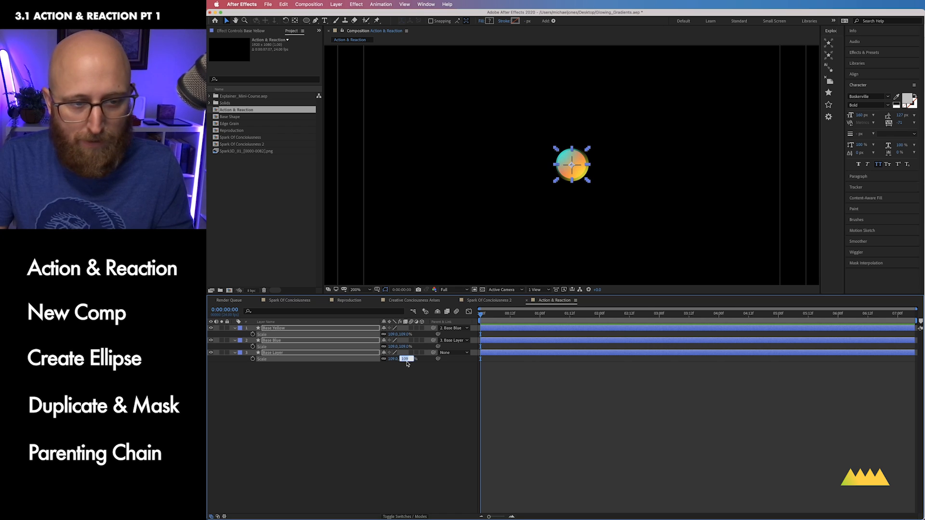
type("100")
key("Return")
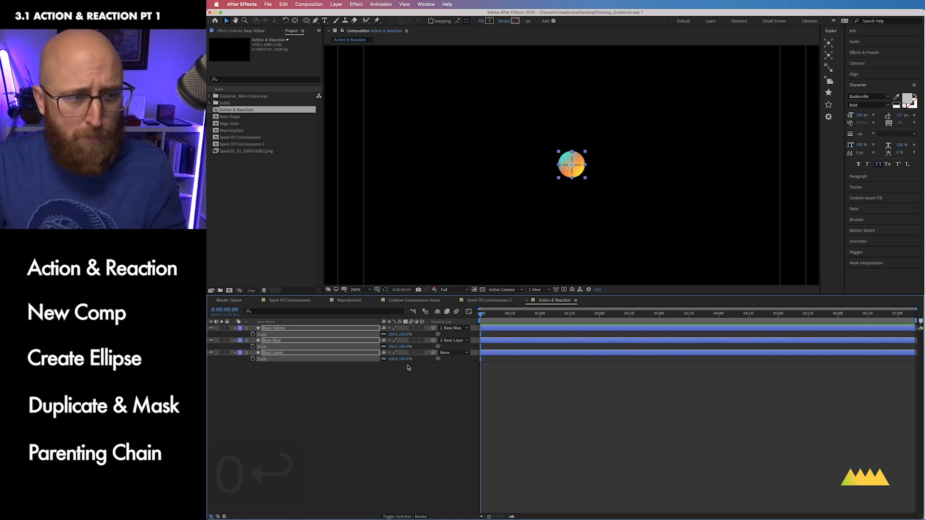
Step: Hide Base Layer, Base Blue and Base Yellow in the Action & Reaction composition
key("/")
left_click_drag(212, 355, 212, 332)
left_click(212, 328)
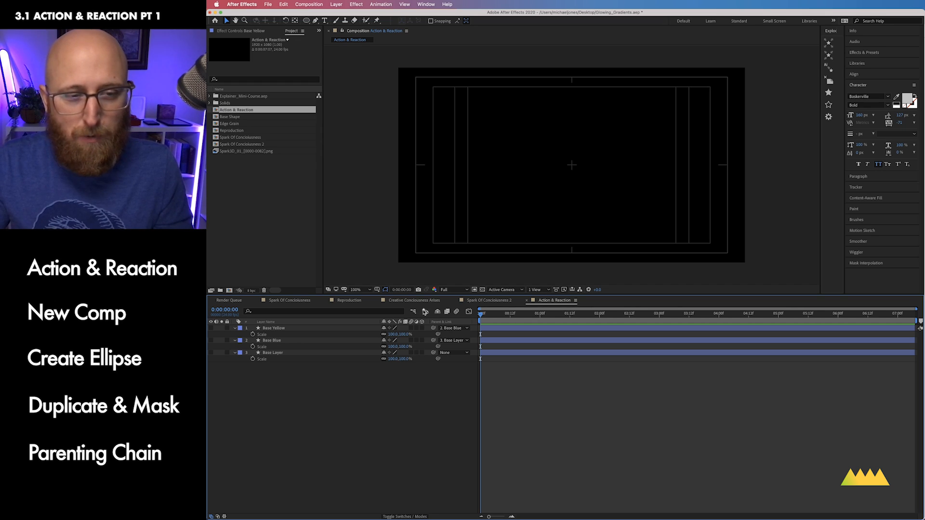
Step: Open the Creative Conciousness Arises composition and examine how its wave layers look around two seconds in
left_click(428, 300)
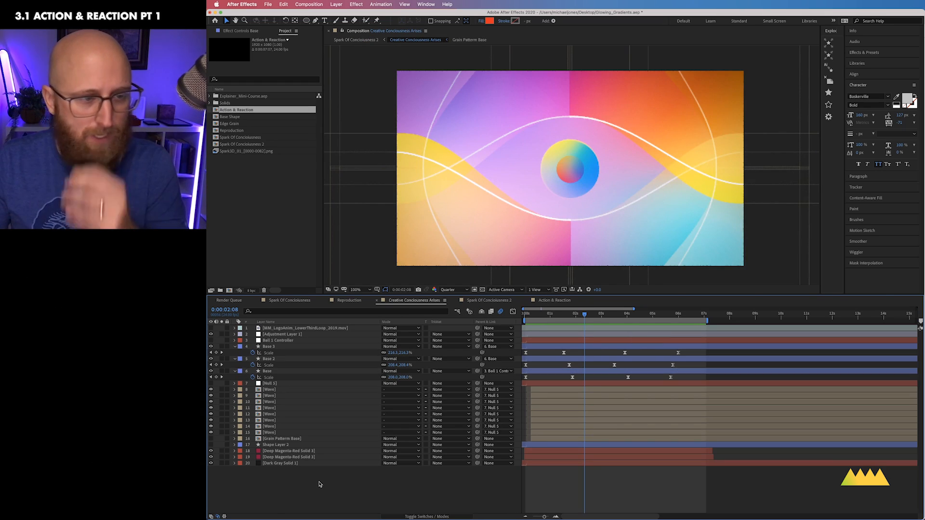
left_click(282, 433)
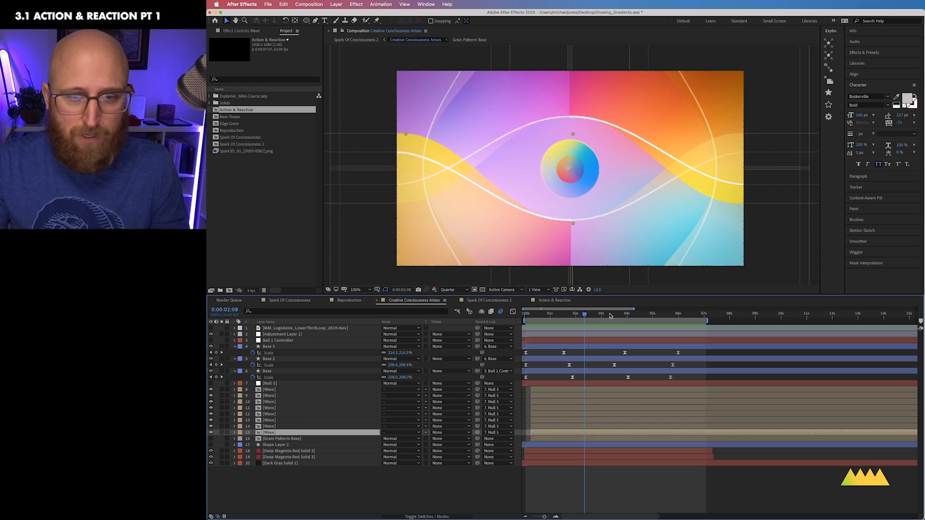
mouse_move(584, 317)
left_mouse_down()
mouse_move(528, 316)
mouse_move(578, 316)
left_mouse_up()
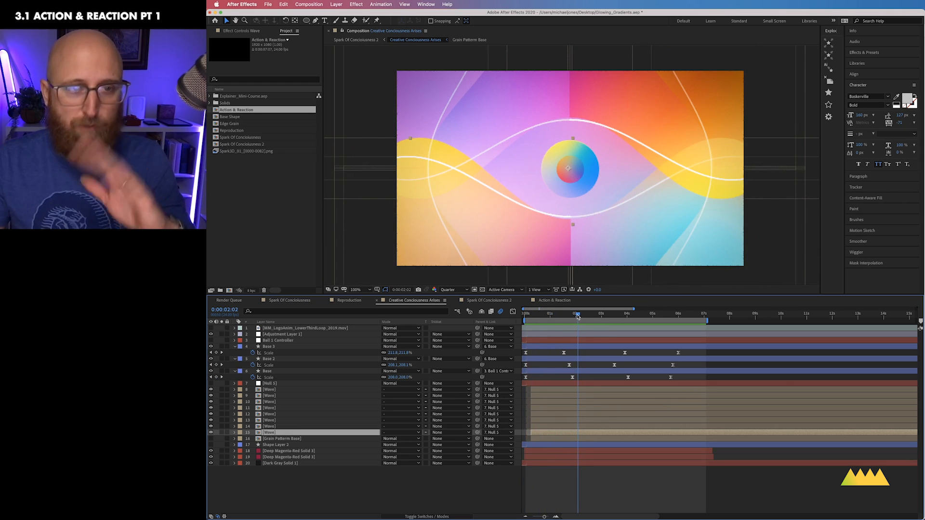
Step: Open the Wave precomposition and preview how its gradient tile and line animate from the start
double_click(259, 433)
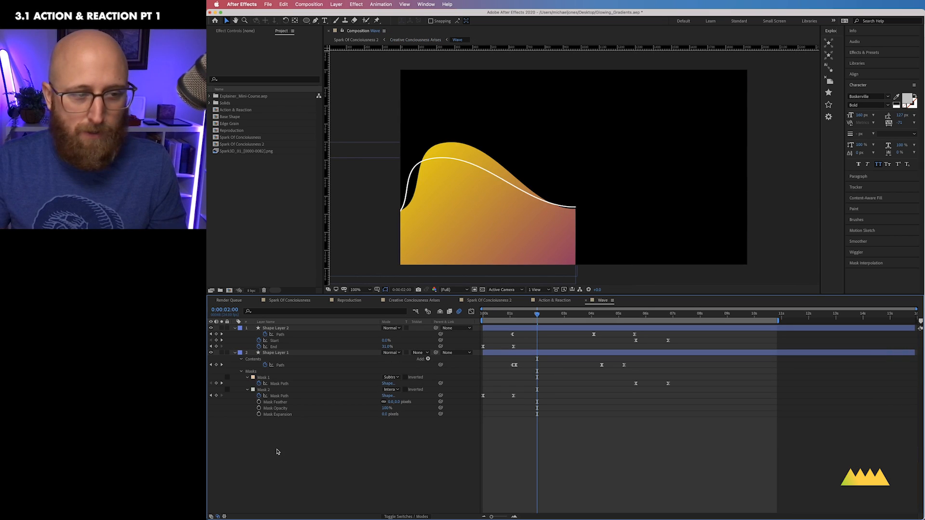
left_click(299, 328)
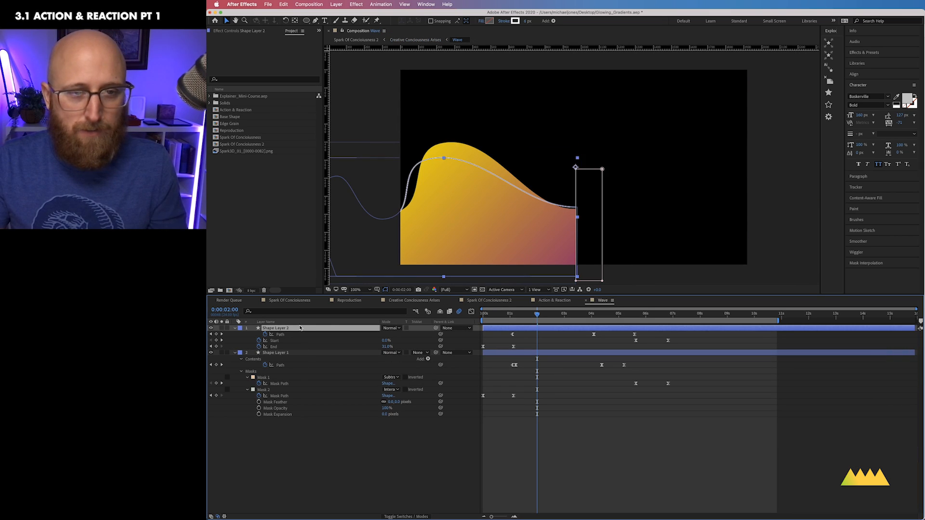
left_click(354, 498)
key("ctrl+0")
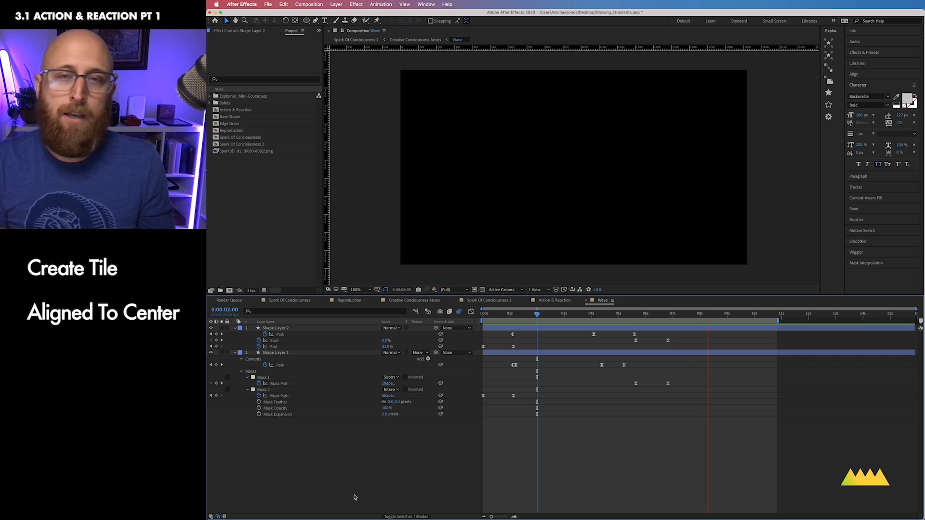
key("v")
key("space")
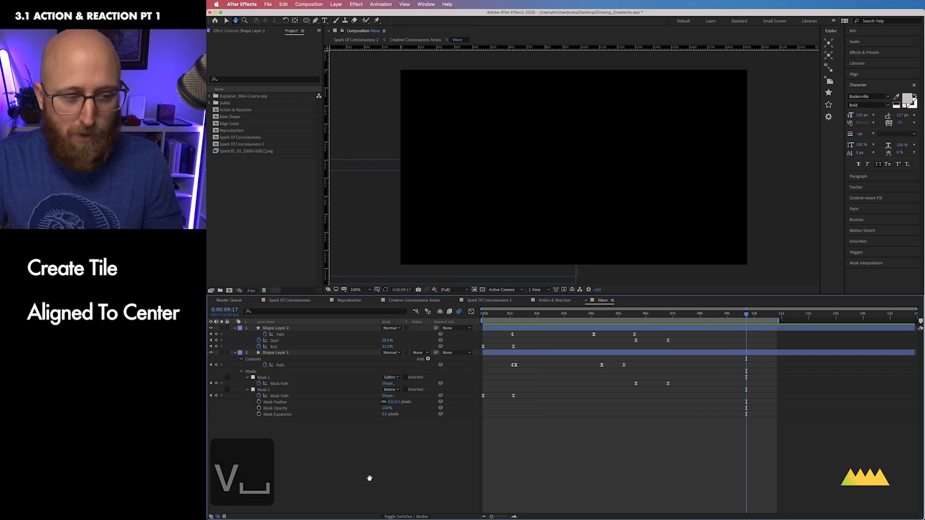
mouse_move(492, 318)
left_mouse_down()
mouse_move(515, 318)
mouse_move(505, 317)
left_mouse_up()
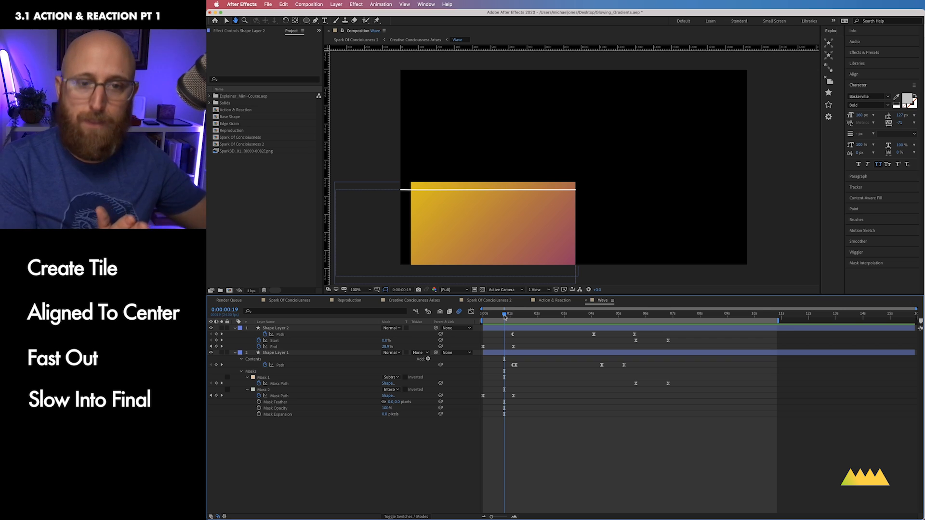
key("ctrl+0")
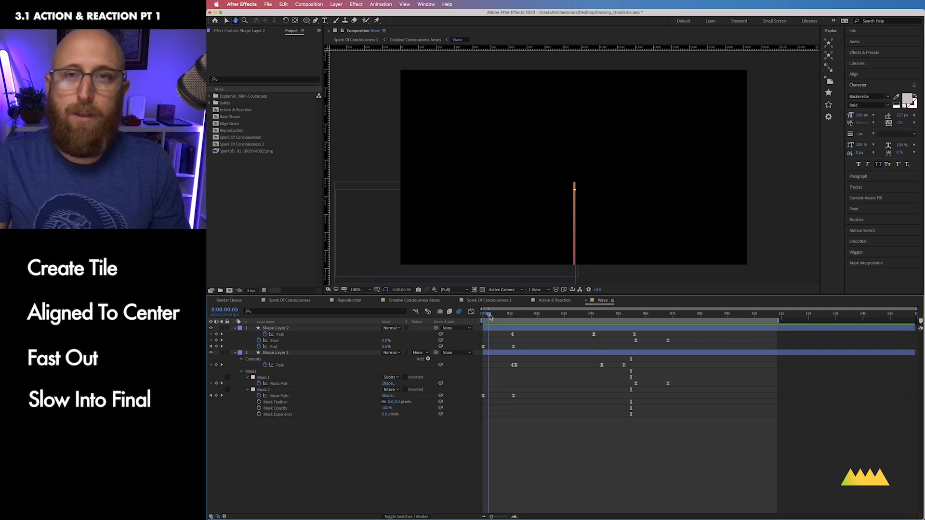
mouse_move(489, 315)
left_mouse_down()
mouse_move(671, 314)
mouse_move(604, 324)
mouse_move(483, 318)
left_mouse_up()
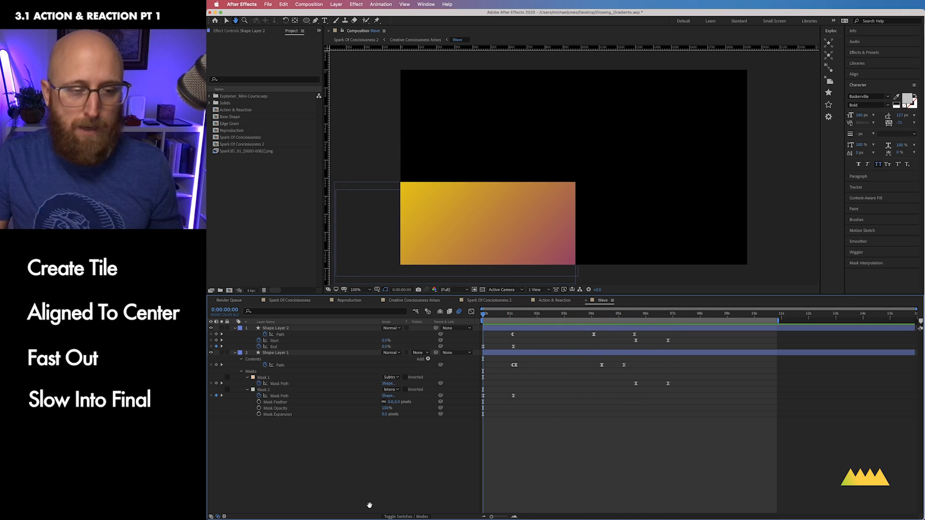
Step: Create a new 1920 × 1080 composition named Wave_02 at 24 frames per second
key("super+n")
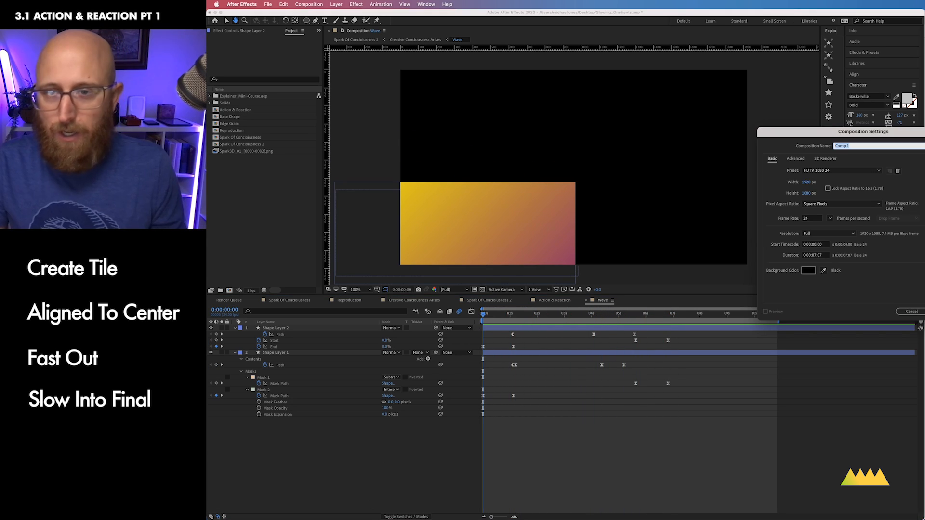
type("Wave_02")
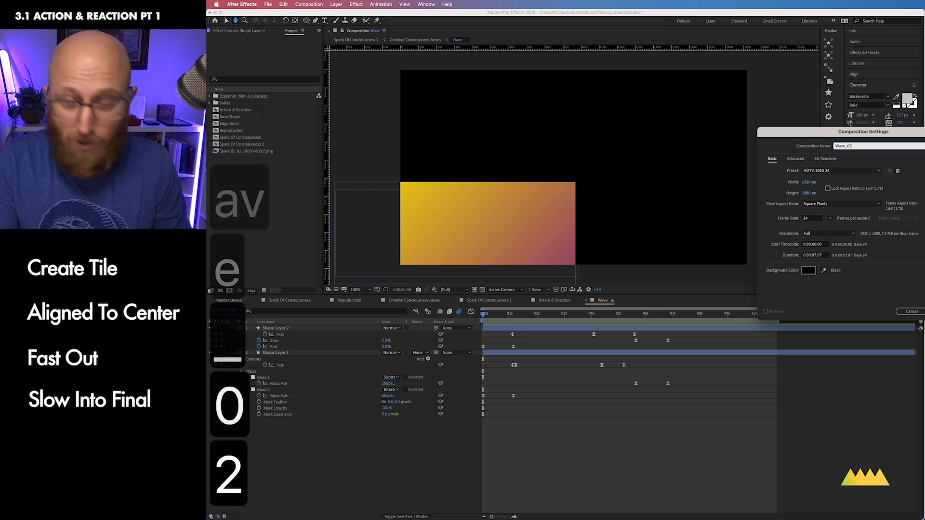
key("Return")
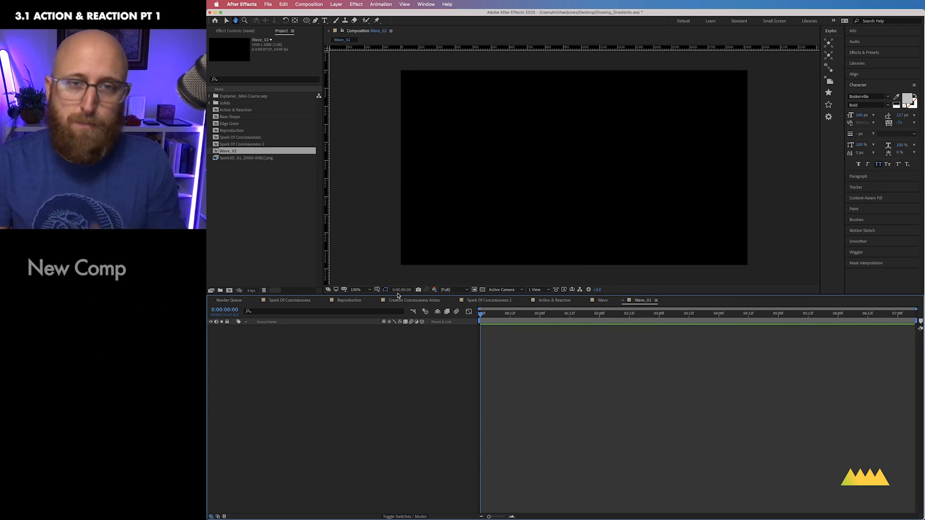
Step: Turn on the Title/Action Safe overlay in Wave_02, toggle the rulers off and on, and switch to the Selection tool
left_click(377, 290)
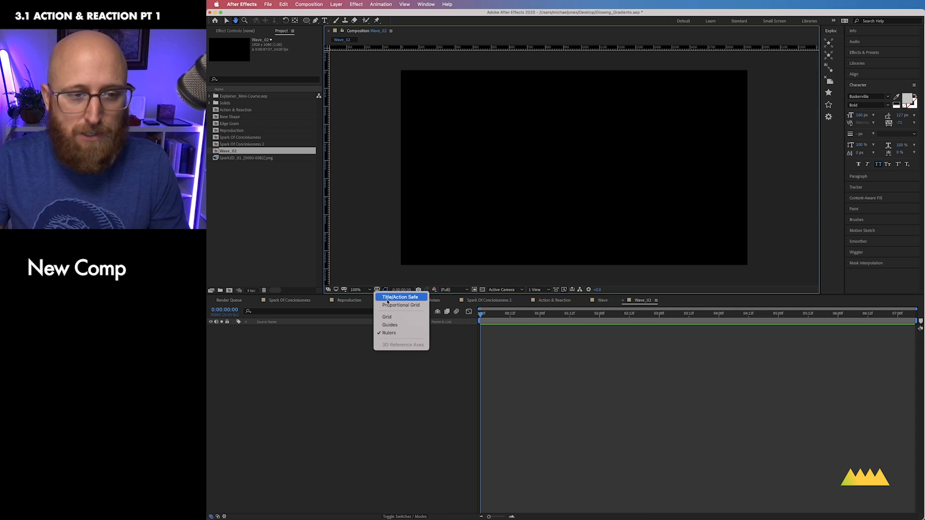
left_click(387, 299)
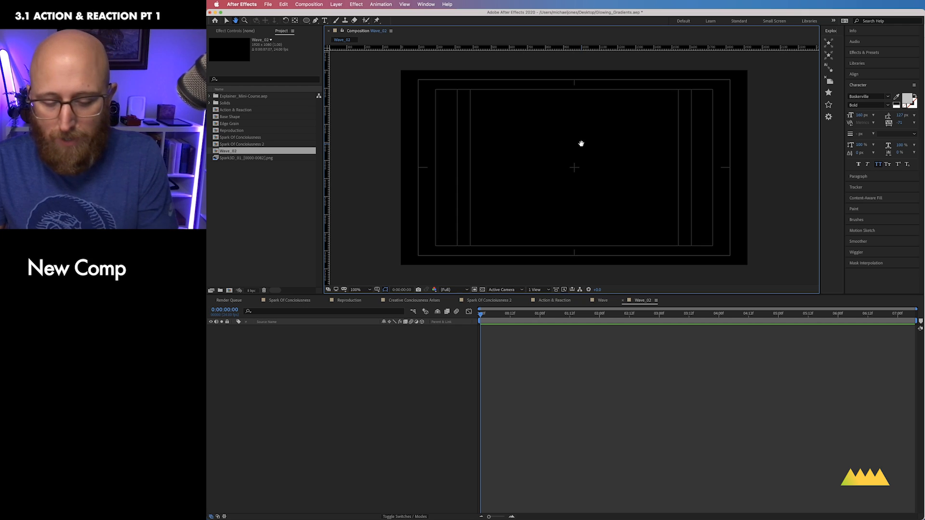
key("super+r")
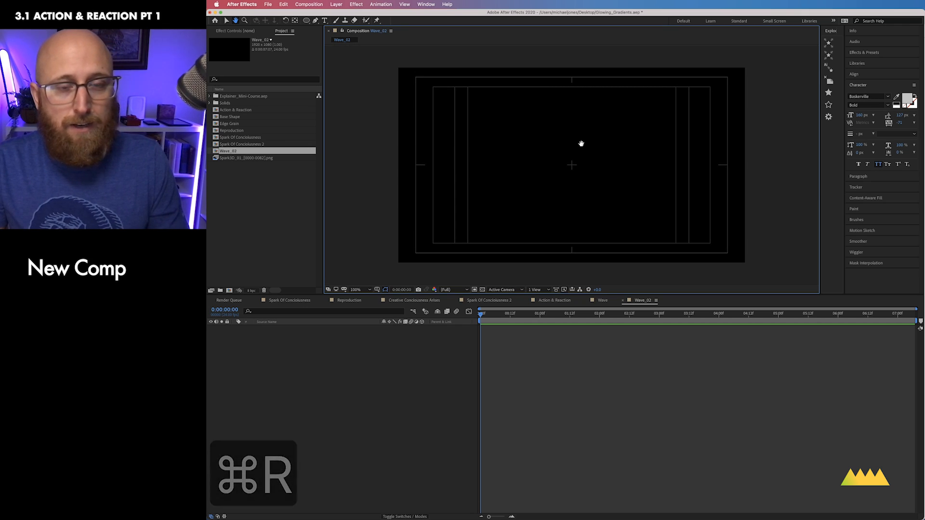
key("v")
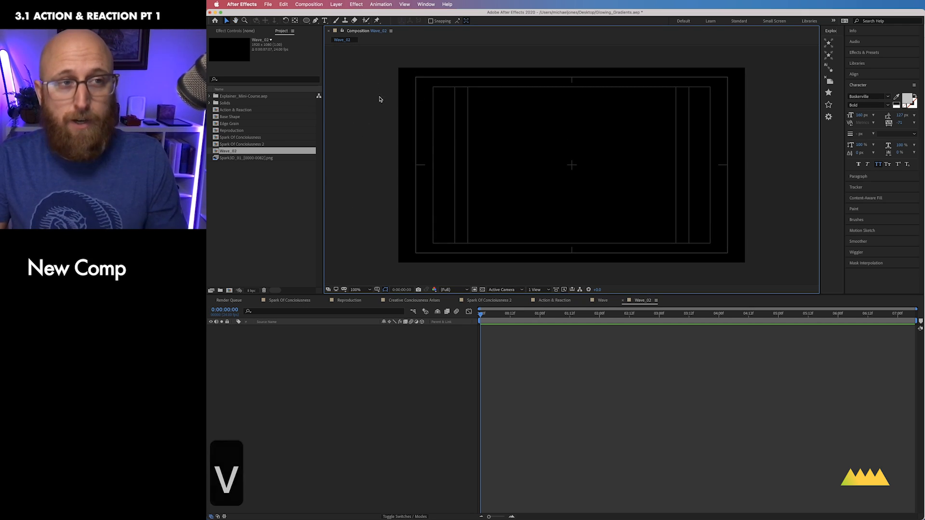
key("super+r")
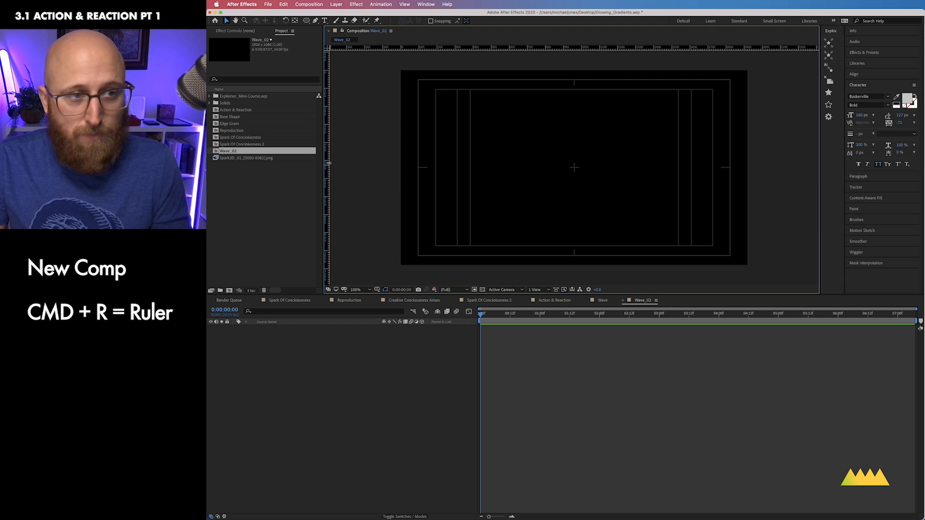
Step: Place a vertical ruler guide through the exact centre of the Wave_02 composition
left_click_drag(327, 162, 574, 203)
key("super+equal")
key("super+equal")
key("super+equal")
key("super+equal")
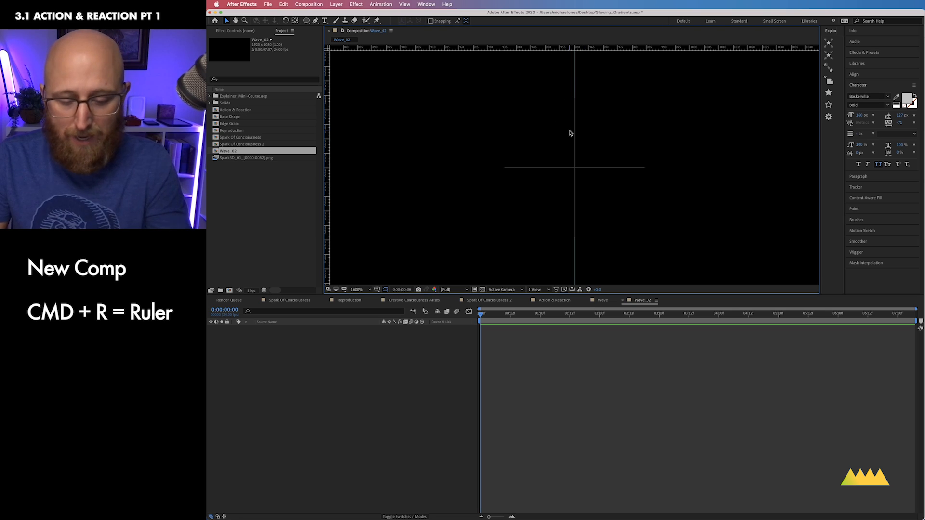
key("super+minus")
key("super+minus")
key("super+minus")
key("super+minus")
key("super+minus")
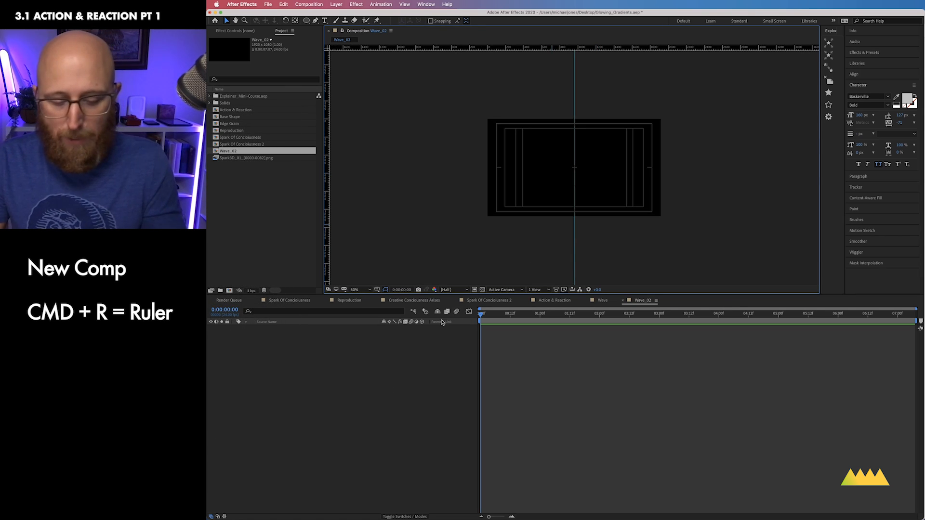
Step: Hide the rulers and toggle guide visibility off and on, leaving the vertical centre guide shown
key("super+r")
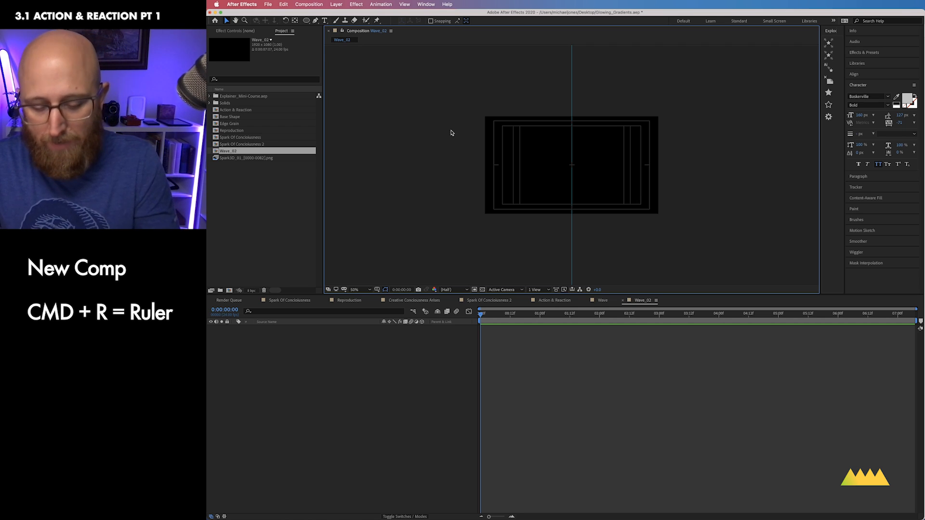
key("super+semicolon")
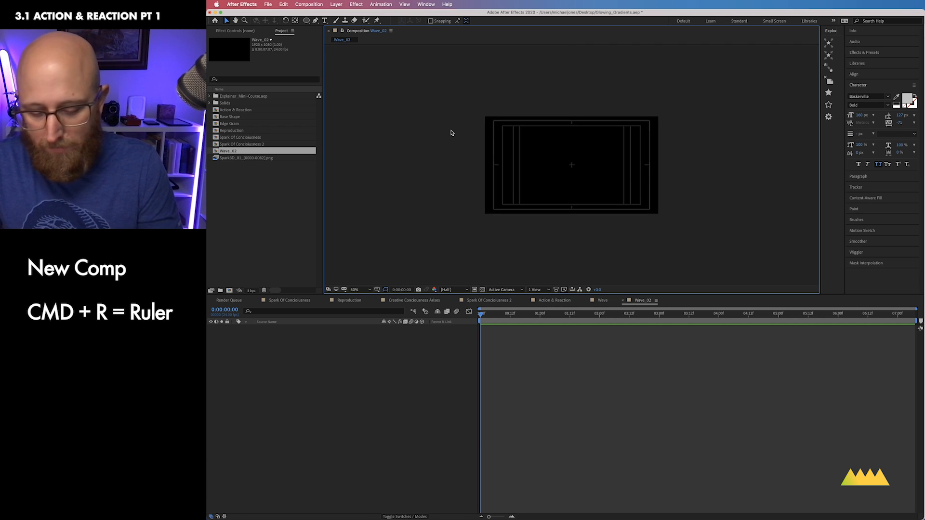
key("super+semicolon")
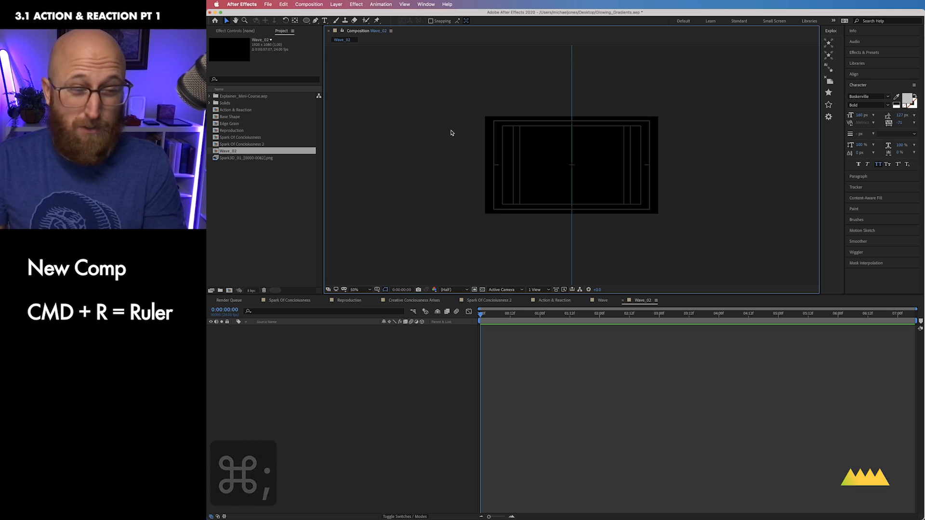
key("super+semicolon")
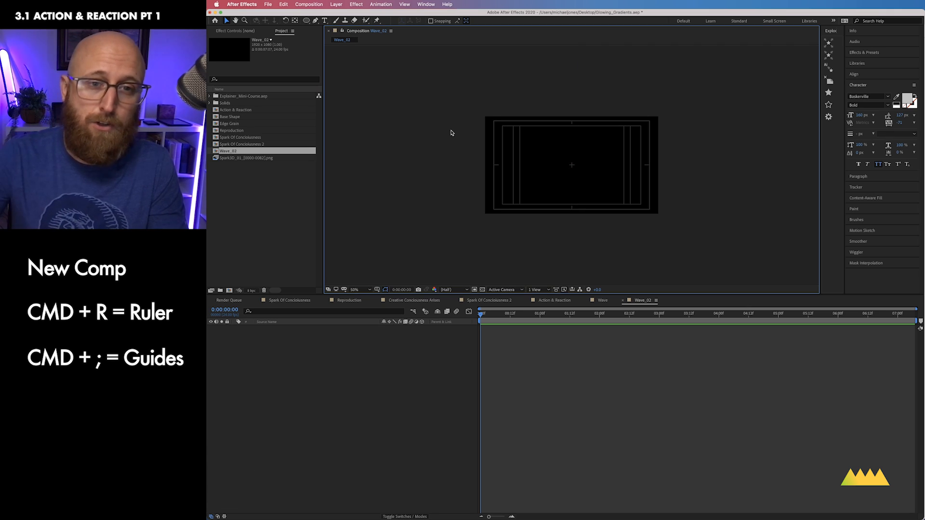
key("super+semicolon")
key("super+semicolon")
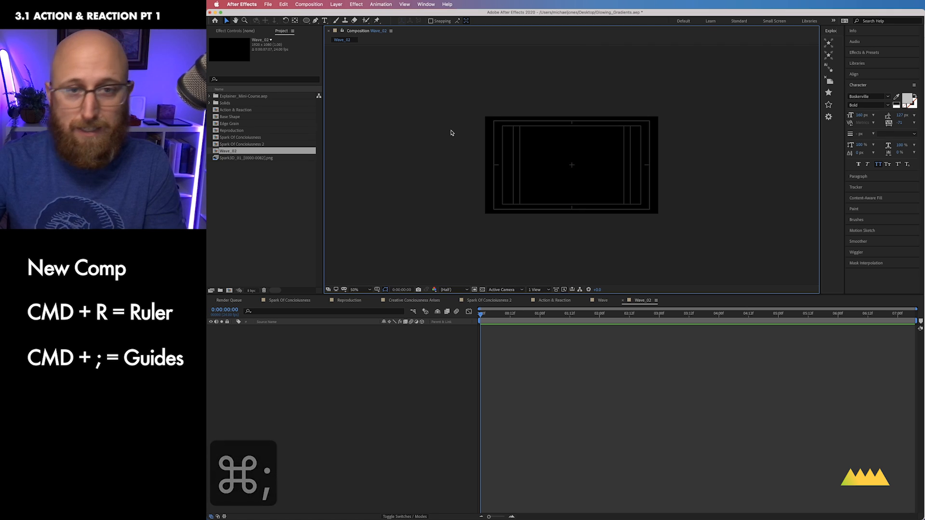
key("super+semicolon")
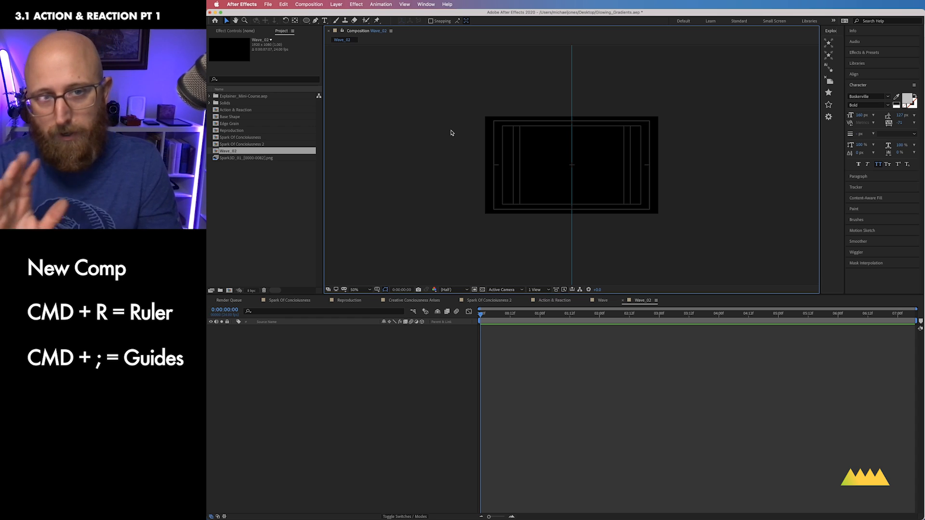
Step: Draw a yellow rectangle without a stroke covering the frame's lower-left quarter, from just outside the frame to the centre guide
key("super+equal")
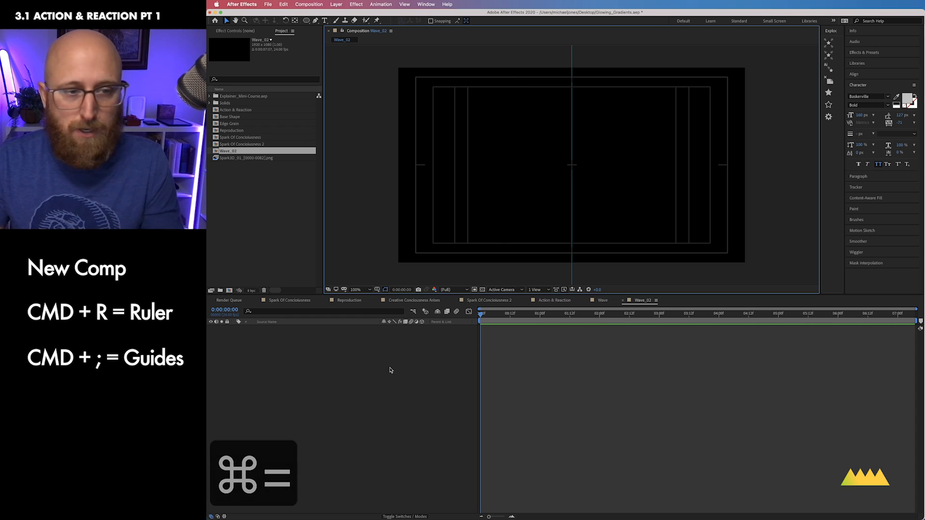
left_click_drag(306, 21, 322, 20)
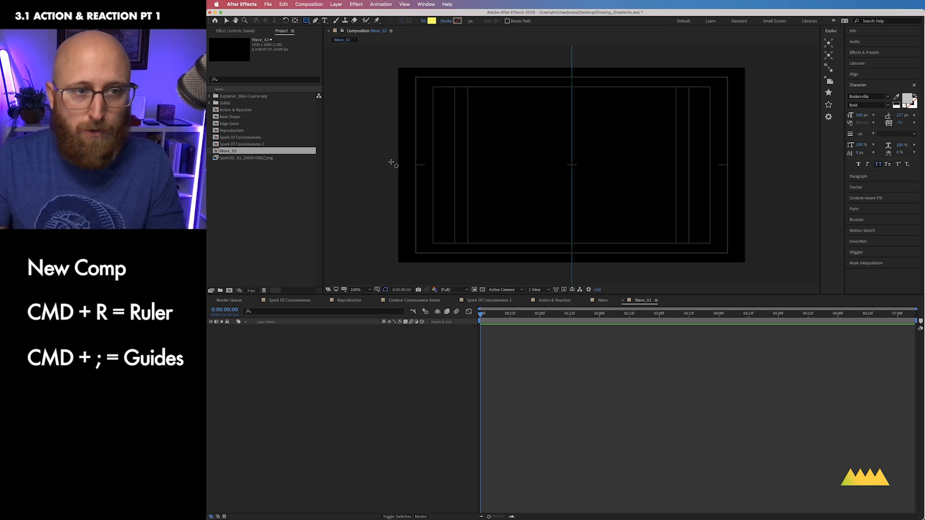
mouse_move(390, 165)
left_mouse_down()
mouse_move(450, 248)
mouse_move(572, 270)
left_mouse_up()
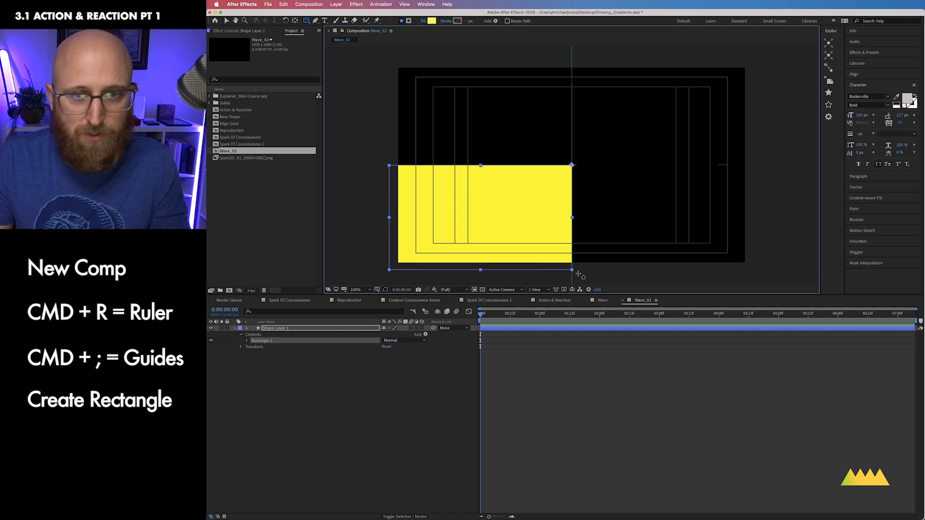
Step: Shift the yellow rectangle slightly left so its inner edge lines up exactly with the vertical centre guide
key("super+equal")
key("super+equal")
key("space")
left_click_drag(628, 260, 622, 84)
key("super+equal")
key("super+equal")
key("super+equal")
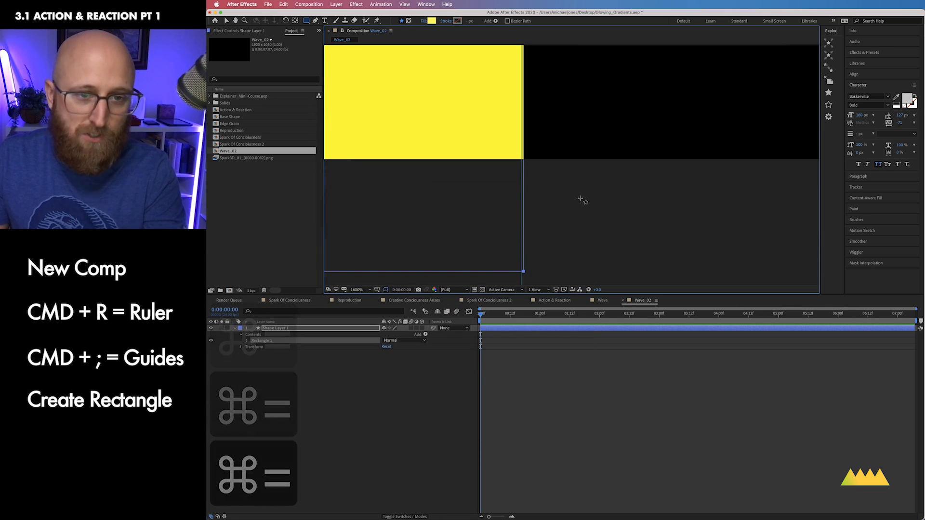
key("v")
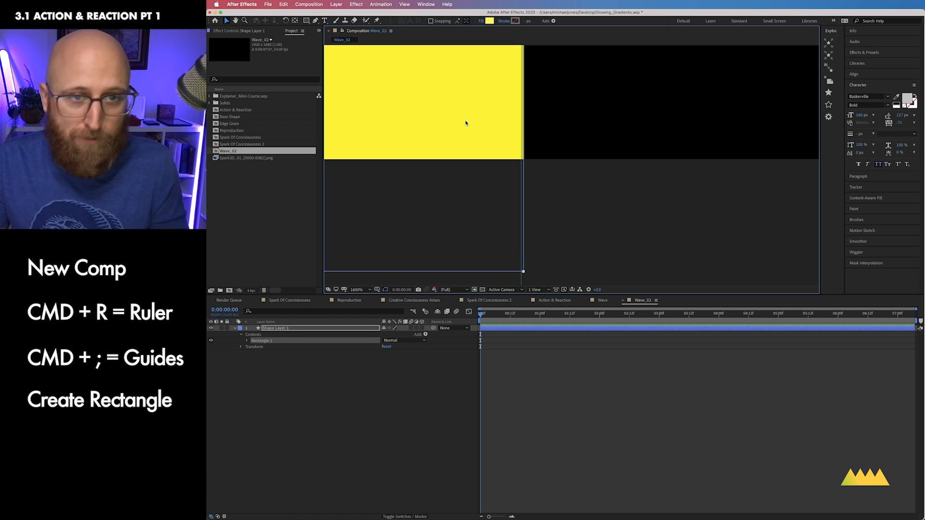
left_click_drag(465, 124, 463, 124)
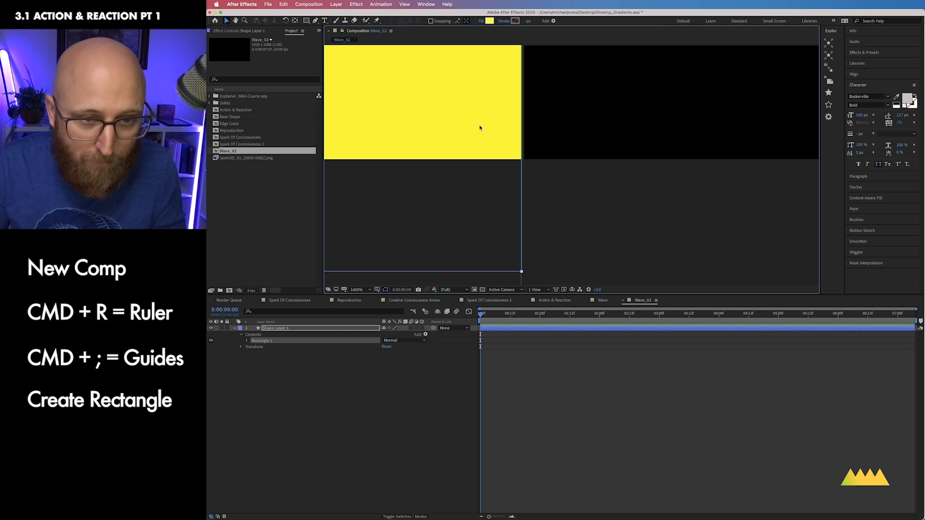
key("Left")
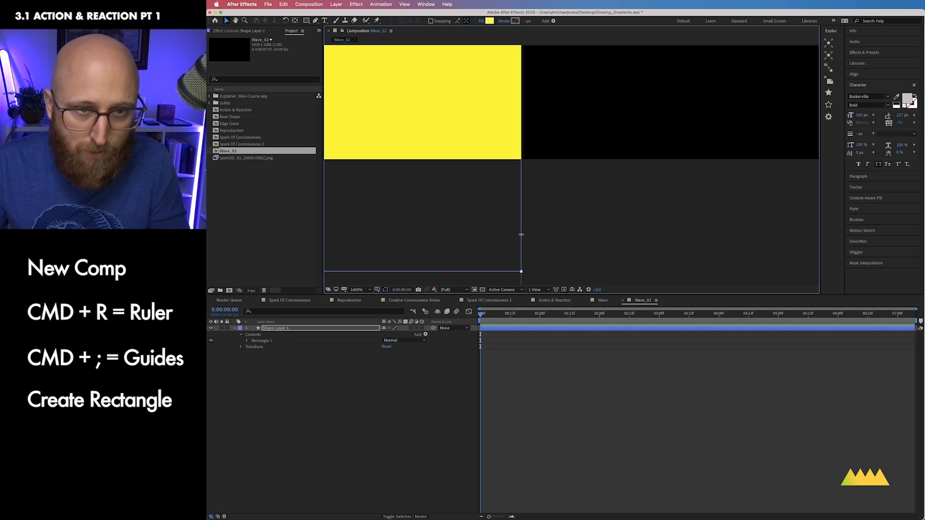
key("super+equal")
key("super+equal")
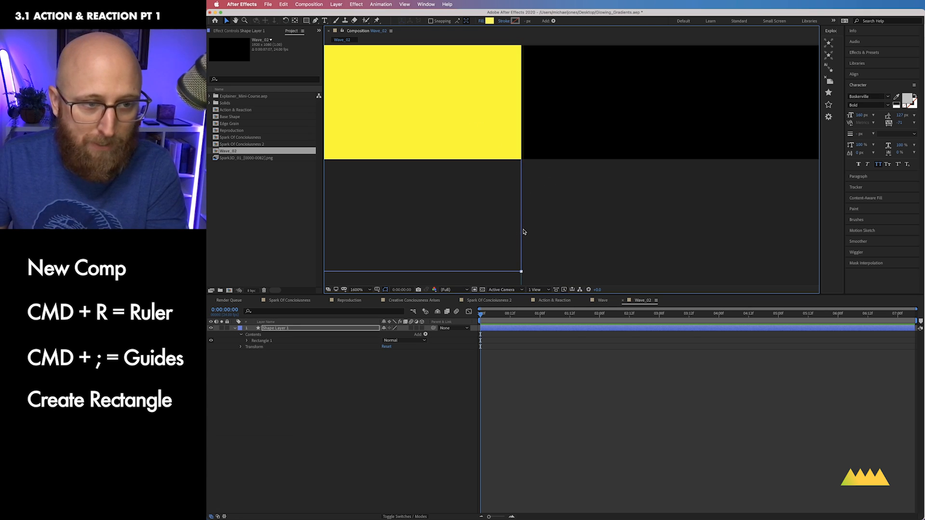
Step: Examine the yellow rectangle's upper and outer edges up close against the frame, and deselect the layer
key("super+minus")
key("super+minus")
key("super+minus")
key("super+minus")
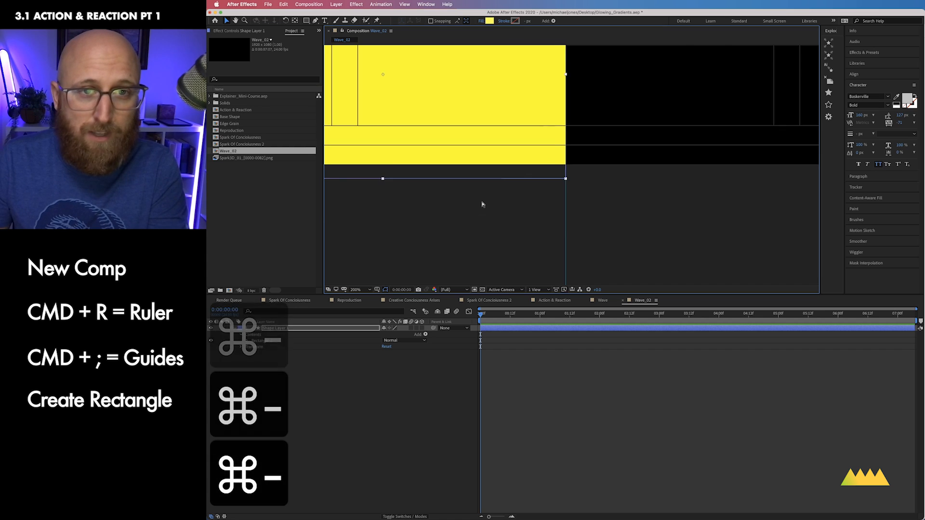
key("space")
key("super+equal")
key("super+equal")
key("super+equal")
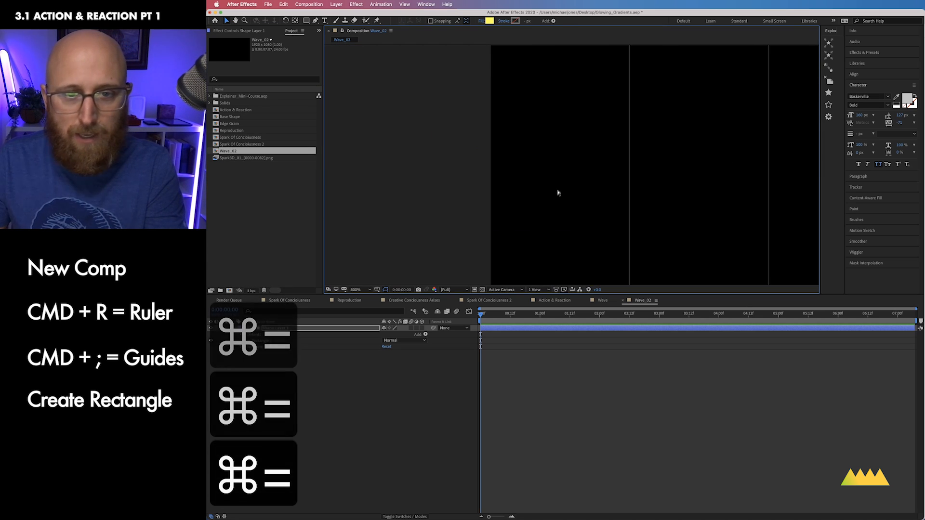
key("space")
left_click_drag(558, 192, 578, 128)
key("super+equal")
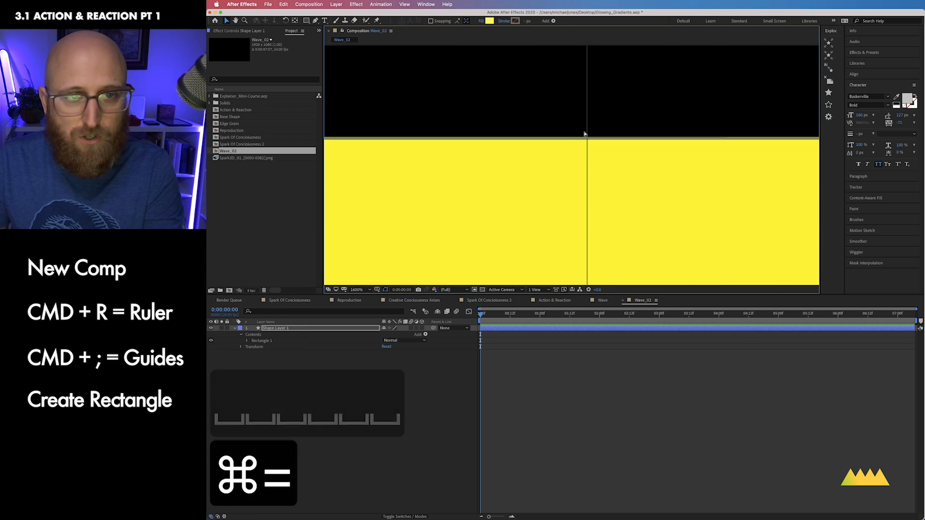
key("super+equal")
key("super+minus")
key("super+equal")
key("super+minus")
key("super+minus")
key("super+minus")
key("super+minus")
key("super+minus")
key("super+minus")
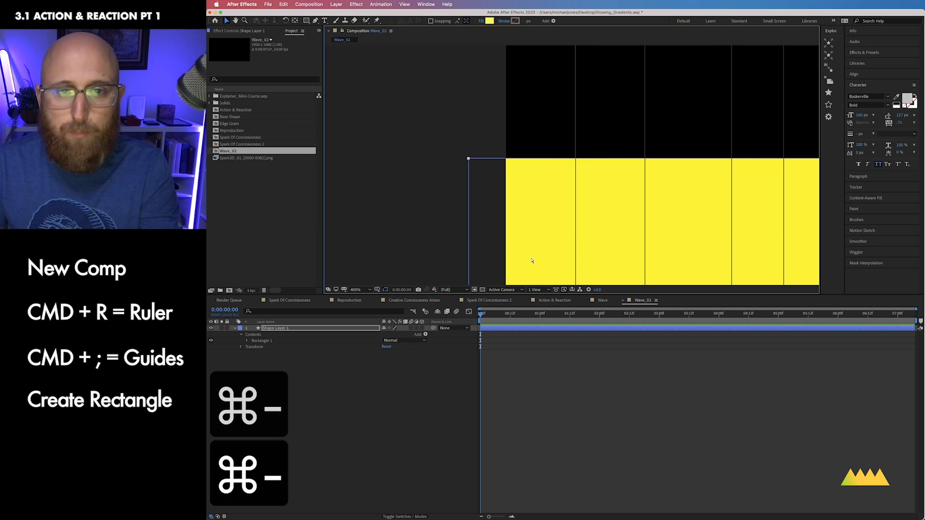
left_click(432, 399)
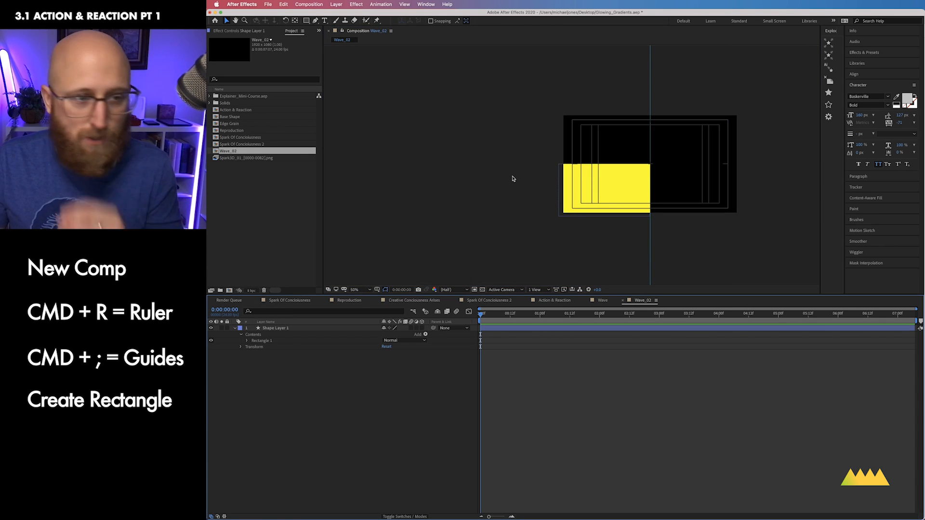
Step: Reveal the size, position and roundness properties of Rectangle Path 1 in the rectangle's shape layer
left_click(336, 328)
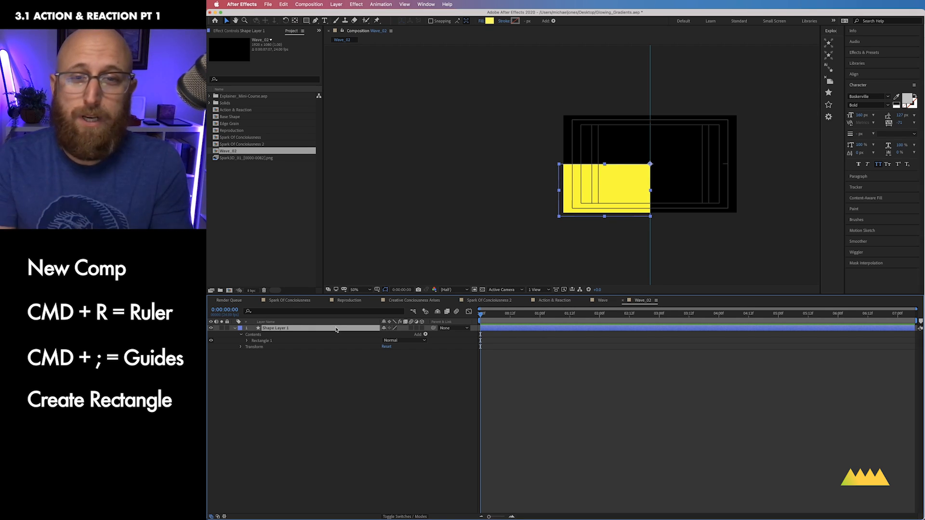
left_click(252, 341)
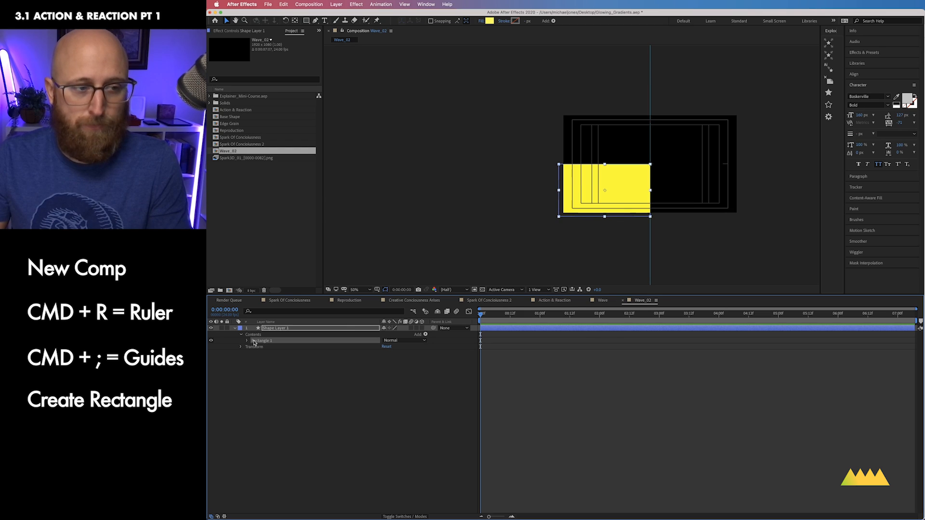
left_click(248, 341)
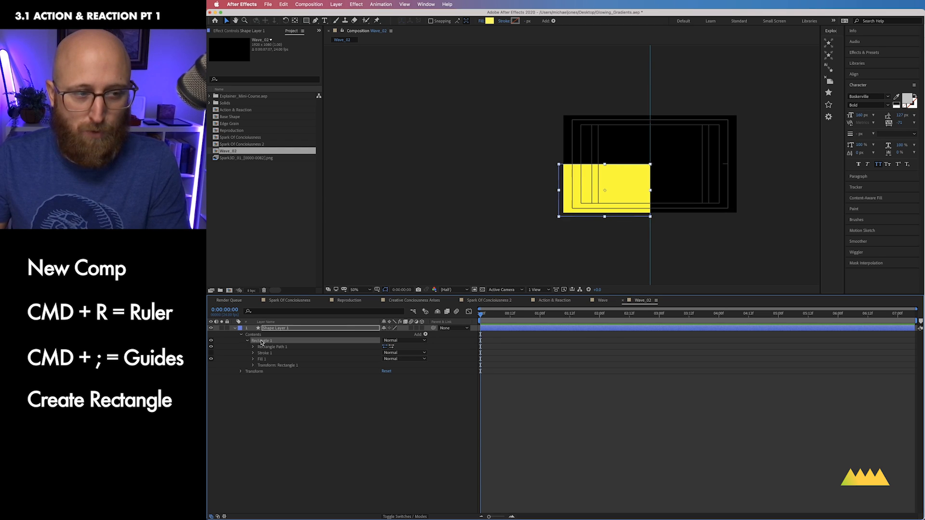
left_click(268, 348)
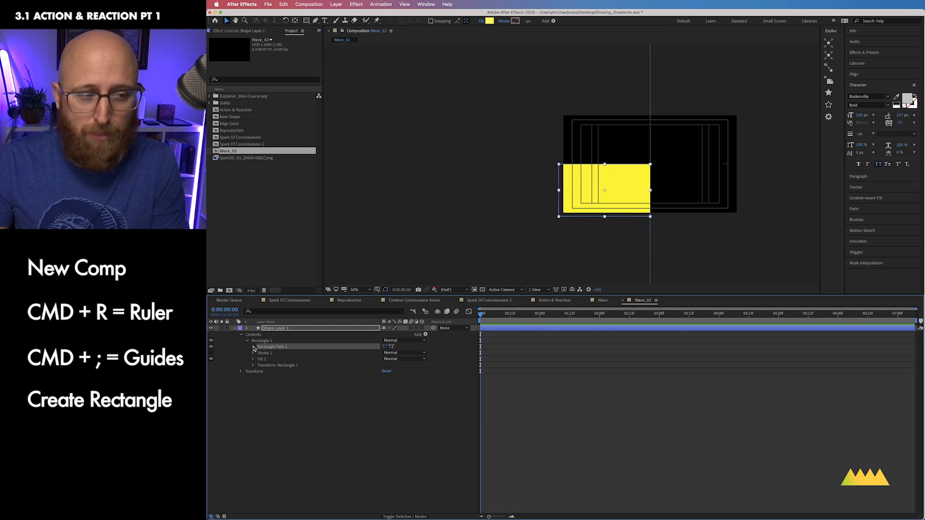
left_click(254, 347)
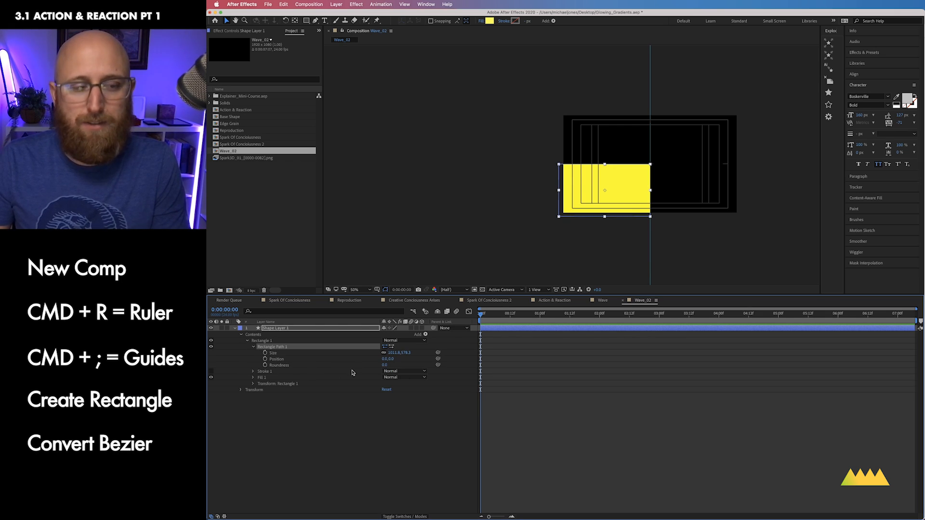
Step: Try reducing the rectangle path's size slightly, and undo the change
left_click_drag(399, 354, 395, 356)
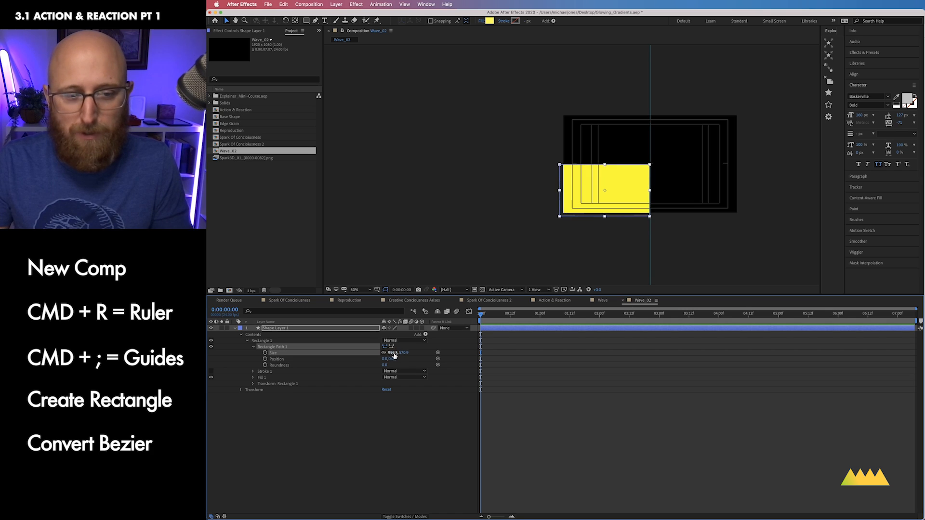
key("super+z")
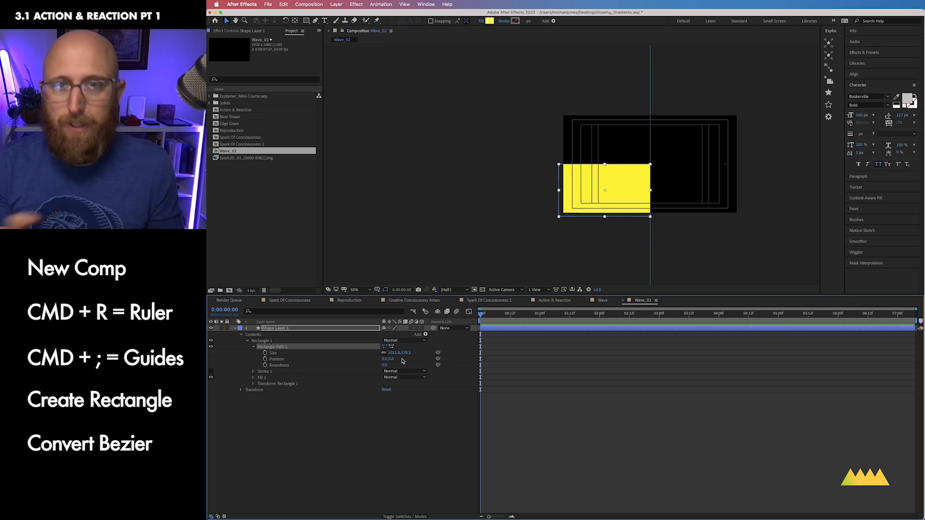
Step: Convert Rectangle Path 1 to a Bezier path and select its Path property
right_click(282, 348)
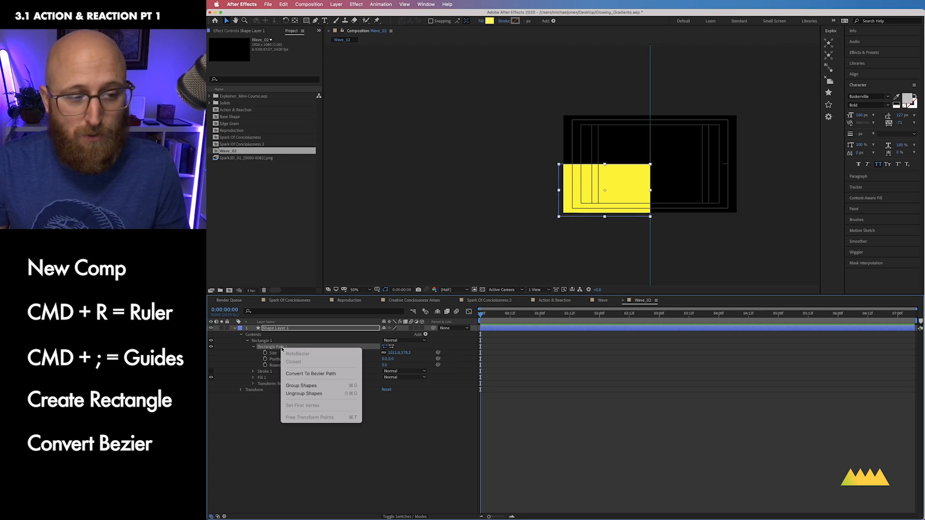
left_click(306, 374)
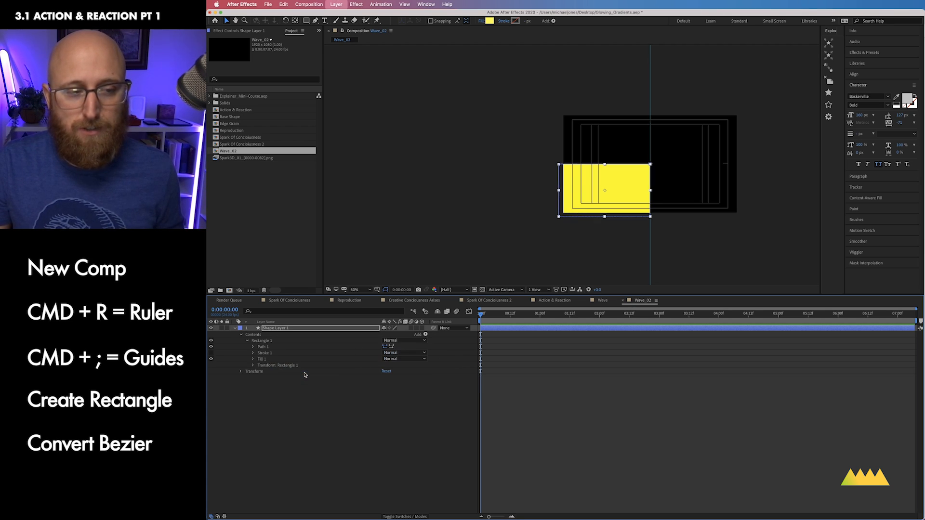
left_click(264, 348)
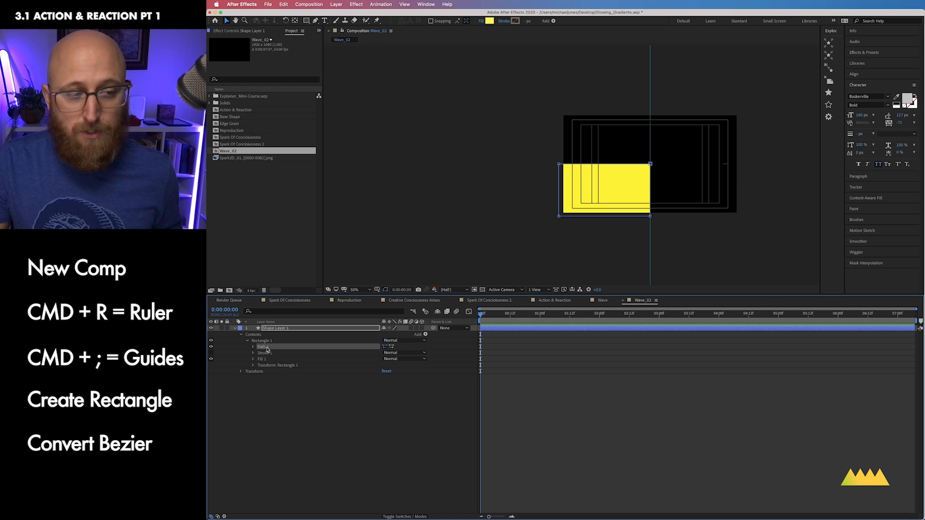
left_click(252, 347)
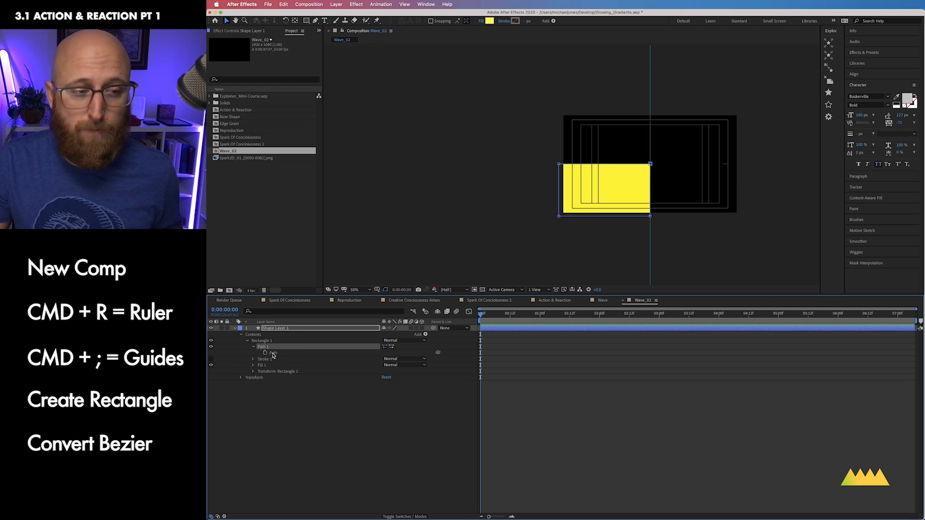
left_click(272, 354)
Step: Try isolating the rectangle's upper-left path point with a marquee selection, and undo it
key("super+equal")
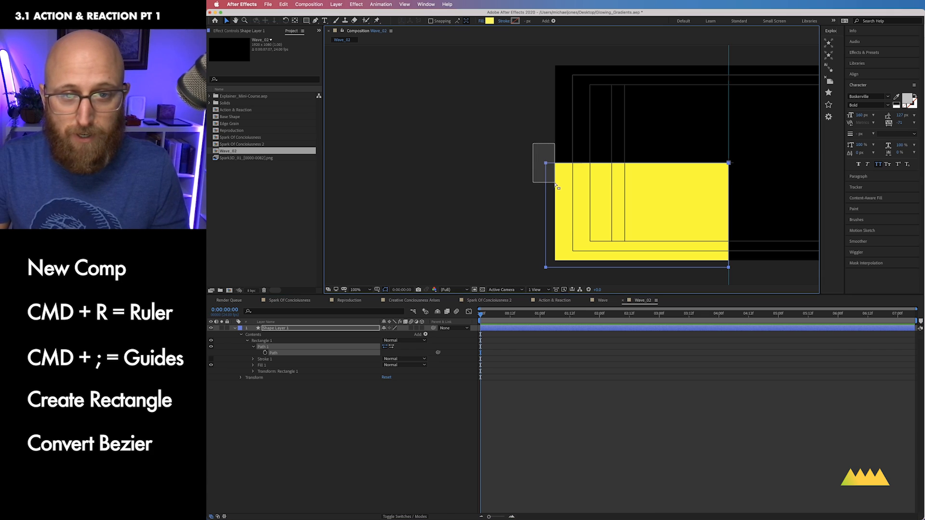
left_click_drag(546, 163, 560, 205)
key("super+z")
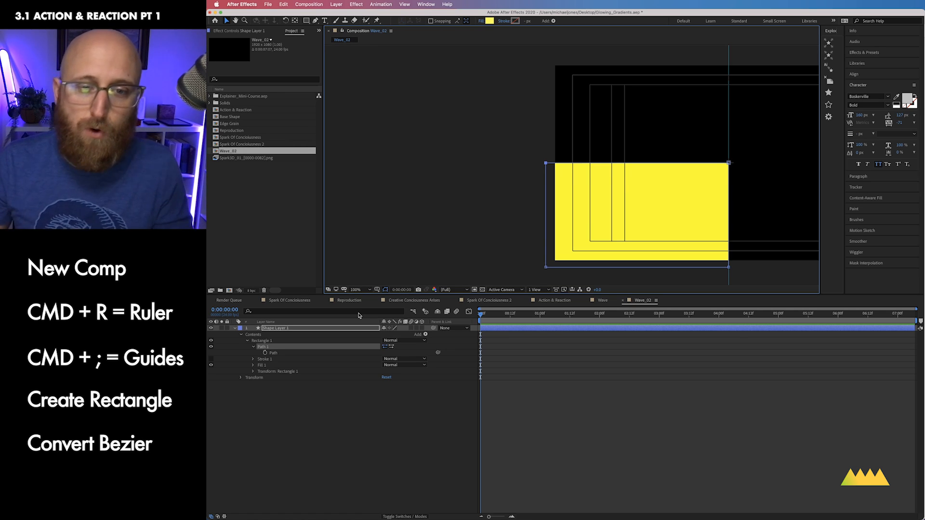
Step: Add three points along the rectangle's top edge with the Pen tool, two near its outer end and one near the centre guide
key("space")
left_click_drag(766, 157, 640, 150)
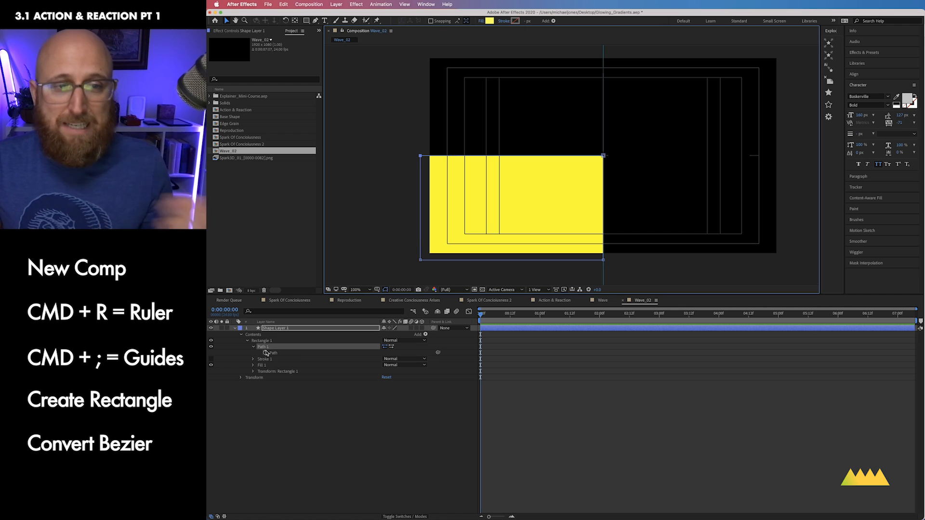
left_click(315, 21)
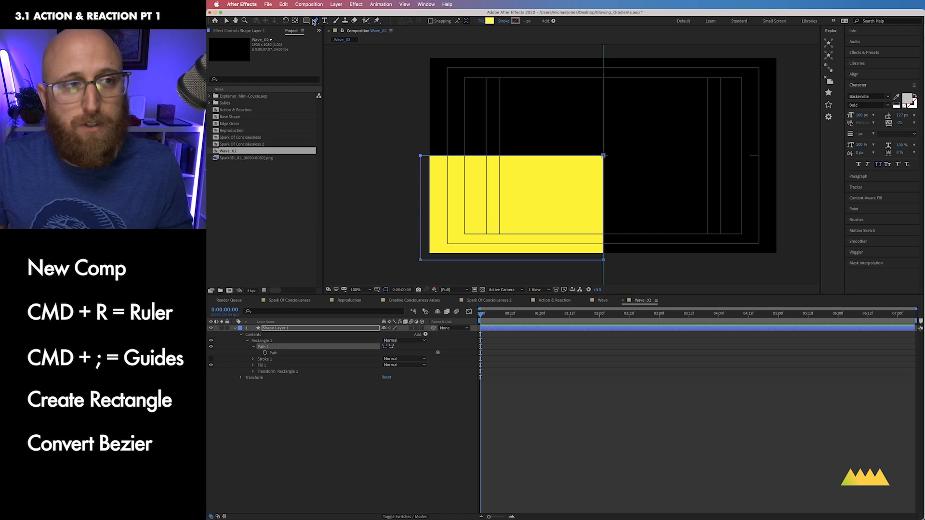
left_click(345, 22)
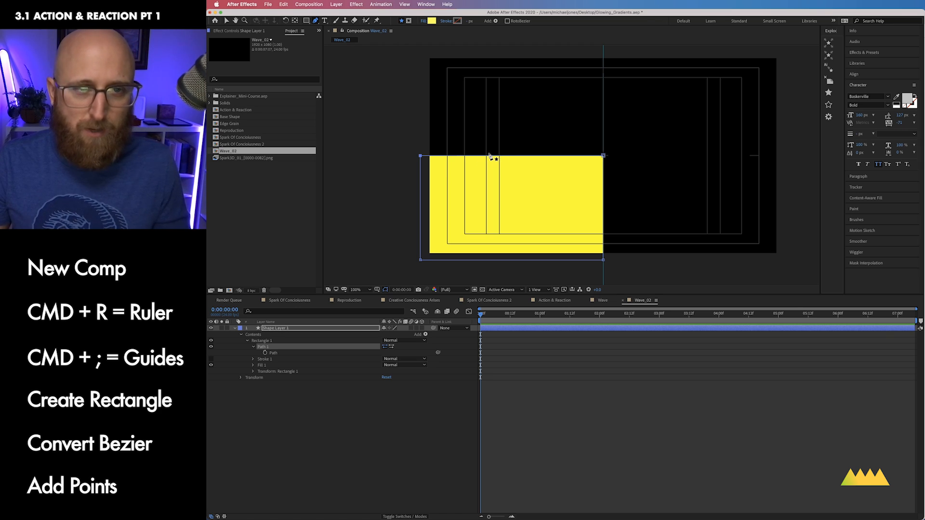
left_click(578, 155)
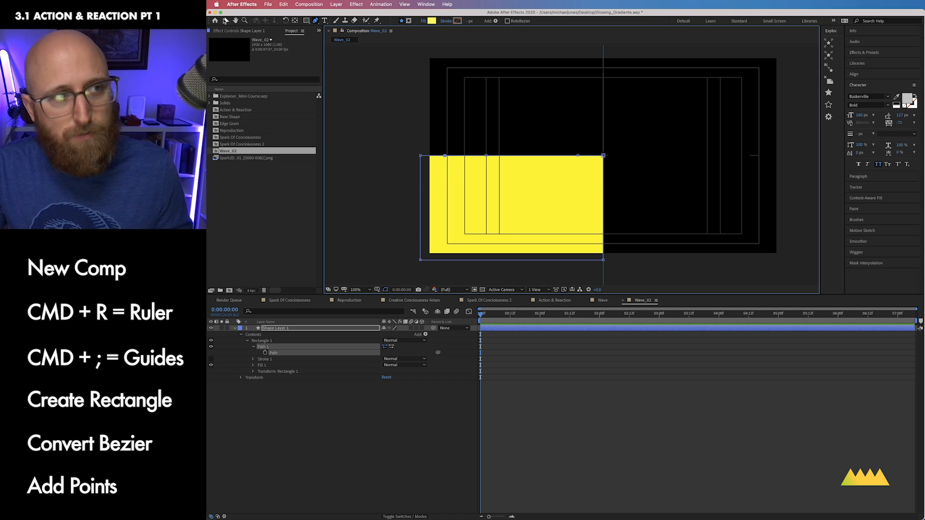
Step: Try raising the outermost added point above the rectangle's top edge to form a peak, and undo it
left_click(225, 20)
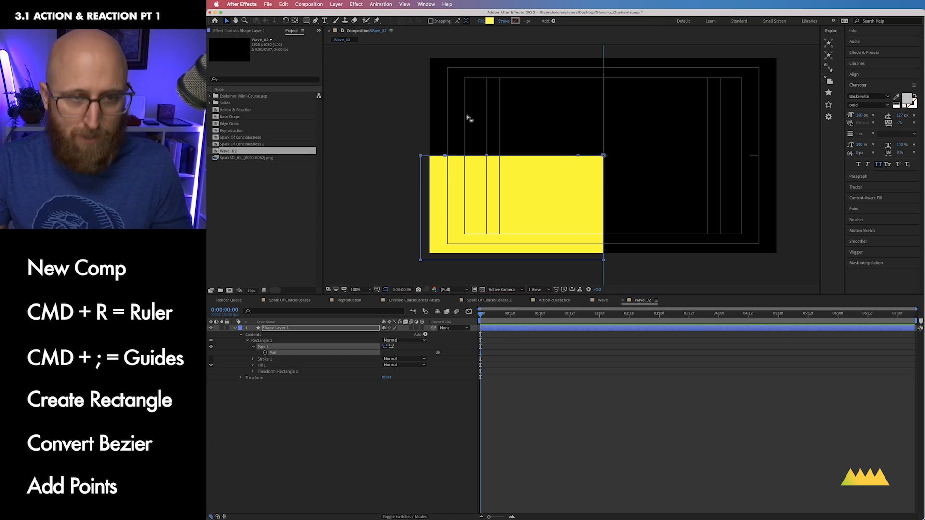
key("v")
left_click_drag(453, 148, 445, 129)
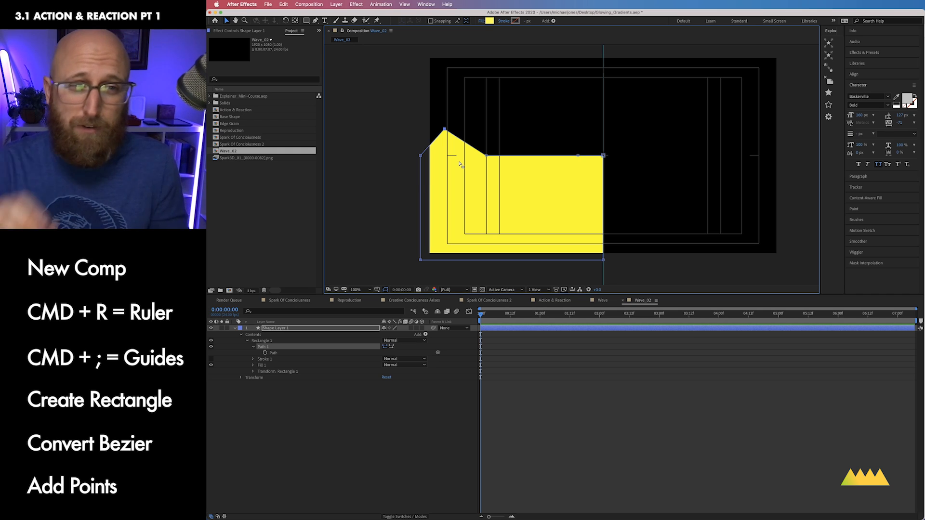
key("super+z")
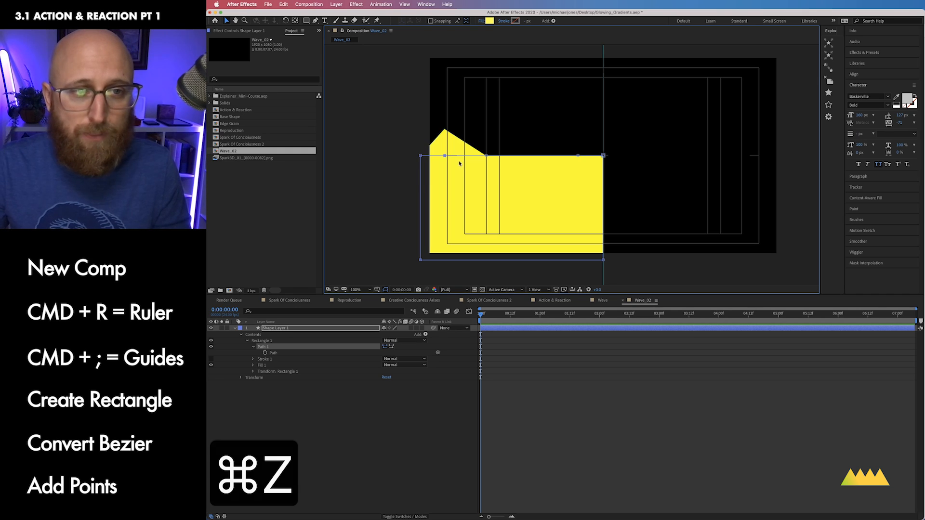
key("super+z")
Step: Select the three added top-edge points and pull horizontal Bezier handles out of them with the Convert Vertex tool
left_click_drag(440, 145, 594, 181)
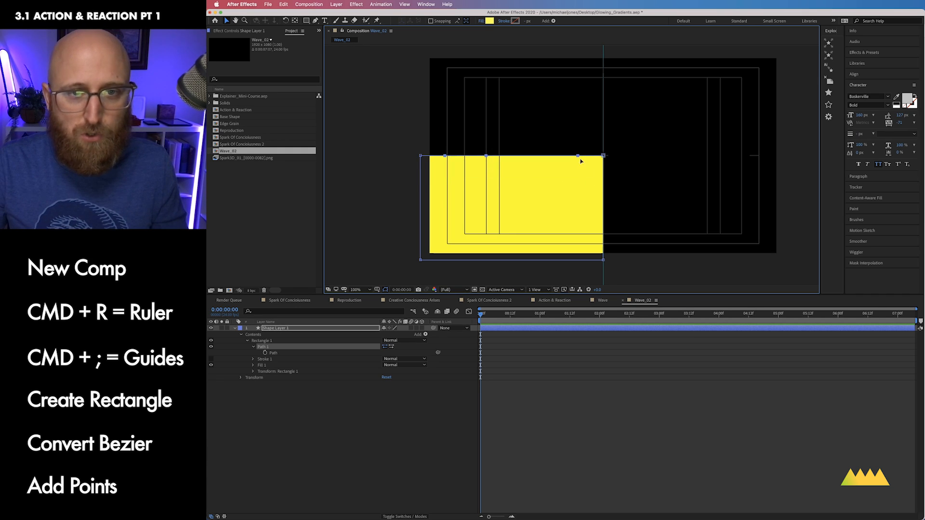
right_click(578, 157)
left_click(317, 21)
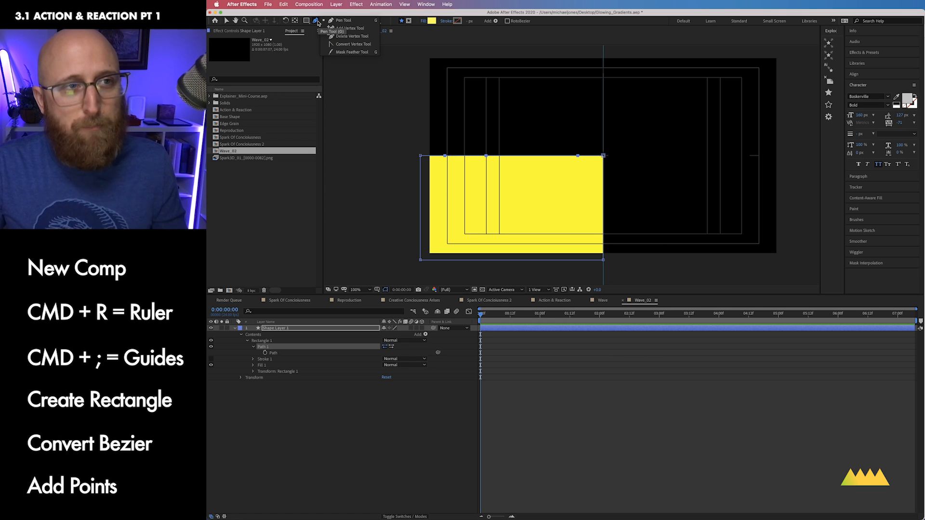
left_click(361, 46)
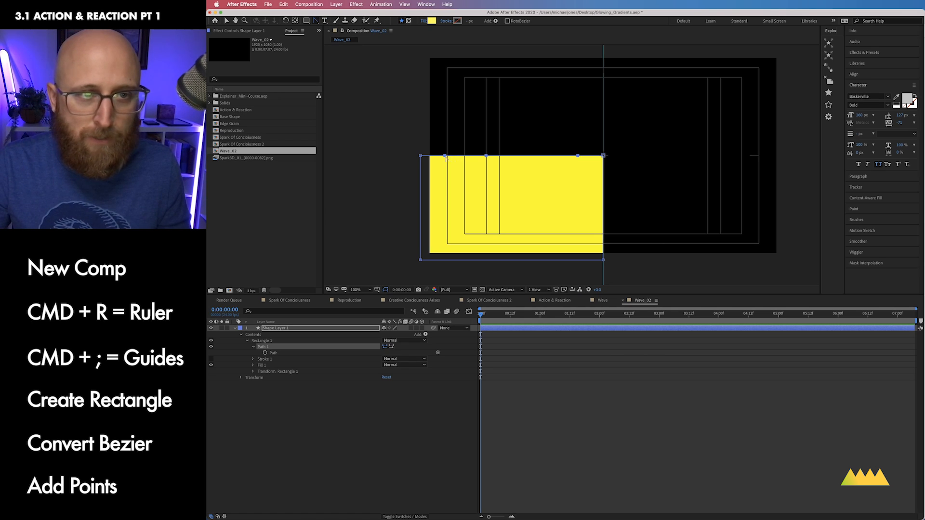
left_click_drag(444, 155, 498, 157)
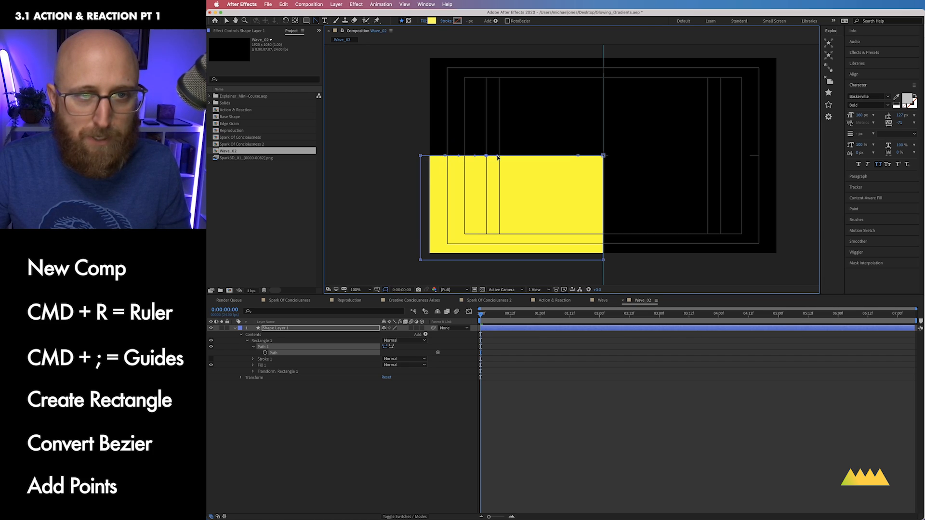
left_click_drag(578, 156, 590, 158)
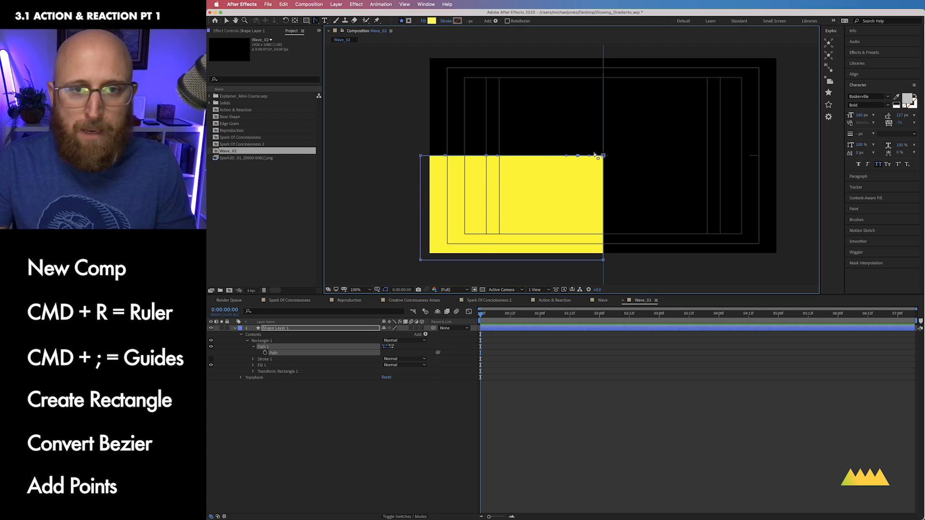
Step: Try raising the middle added point above the rectangle's top edge to form a rounded crest, and undo it
key("a")
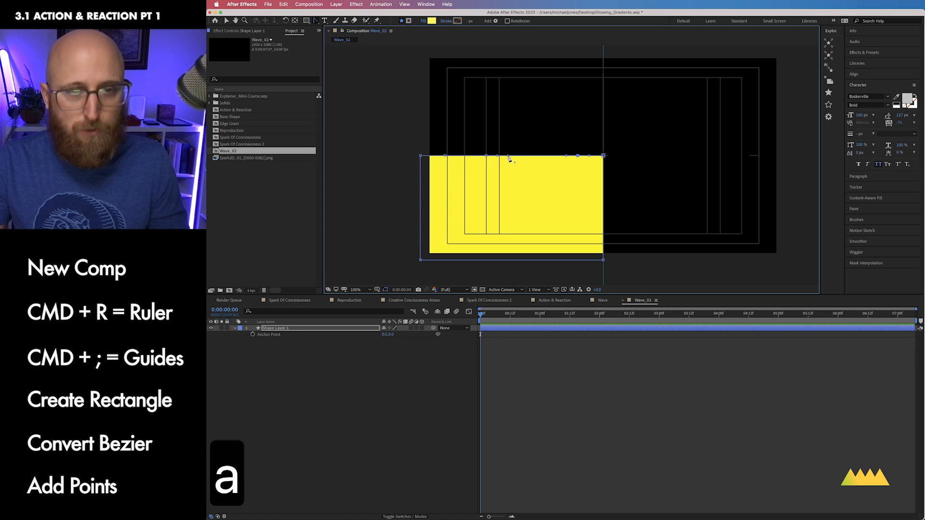
left_click(486, 156)
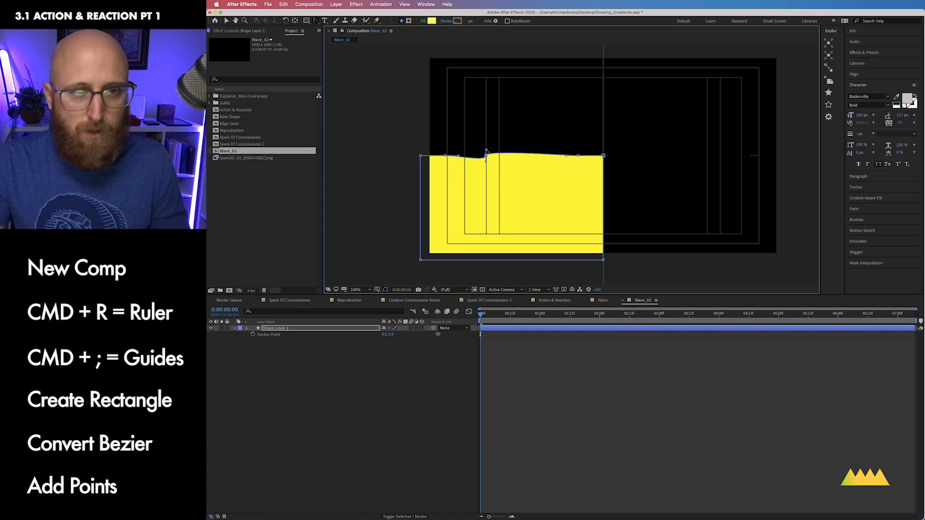
key("super+z")
key("v")
left_click_drag(486, 154, 453, 125)
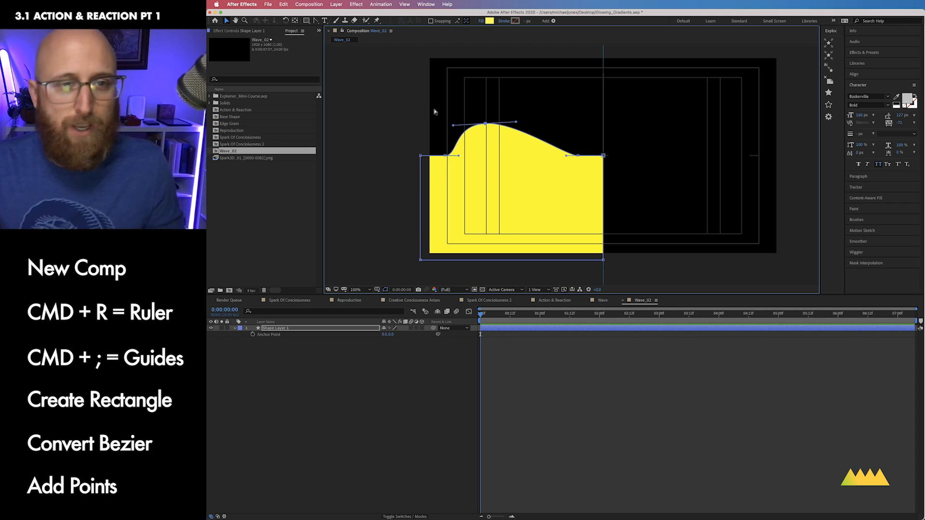
key("super+z")
key("super+z")
key("super+z")
key("super+z")
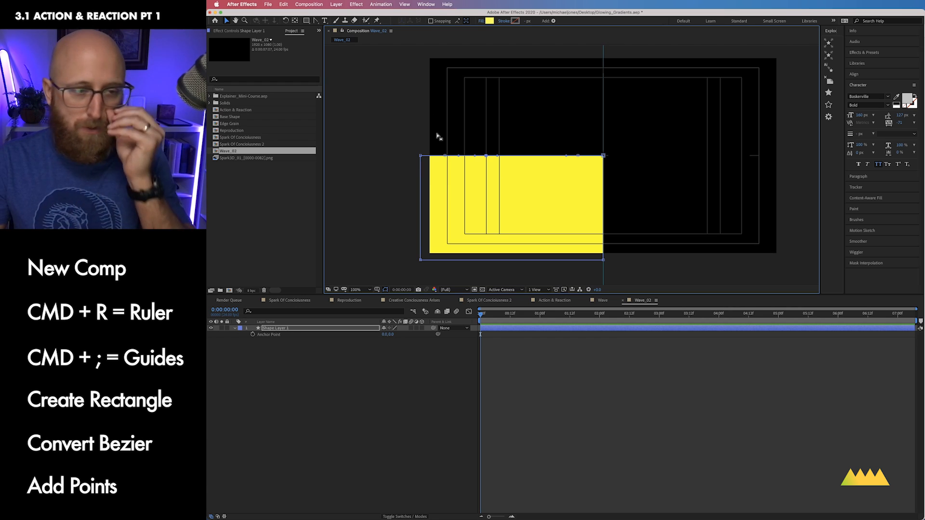
Step: Expand Shape Layer 1 down to Path 1 and set a Path keyframe at 0:00:00:00
left_click(252, 392)
left_click(273, 329)
key("u")
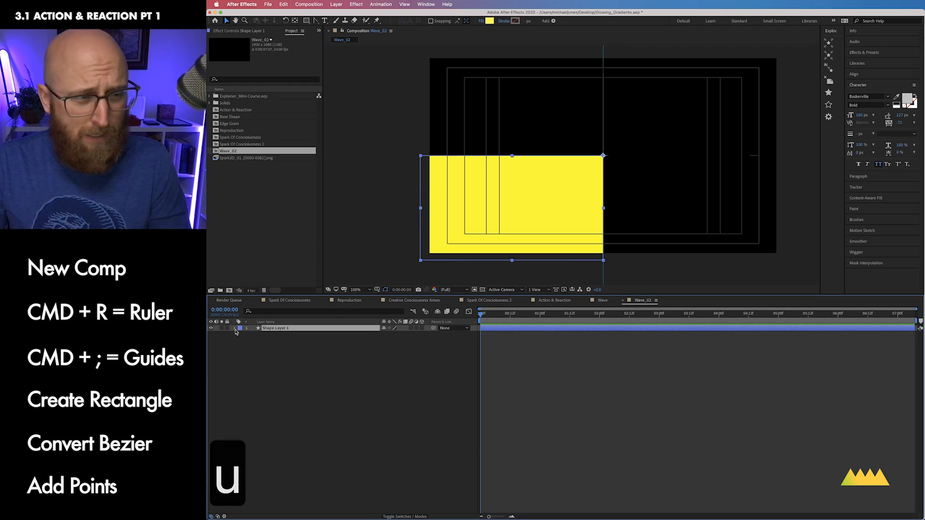
left_click(235, 328)
left_click(241, 335)
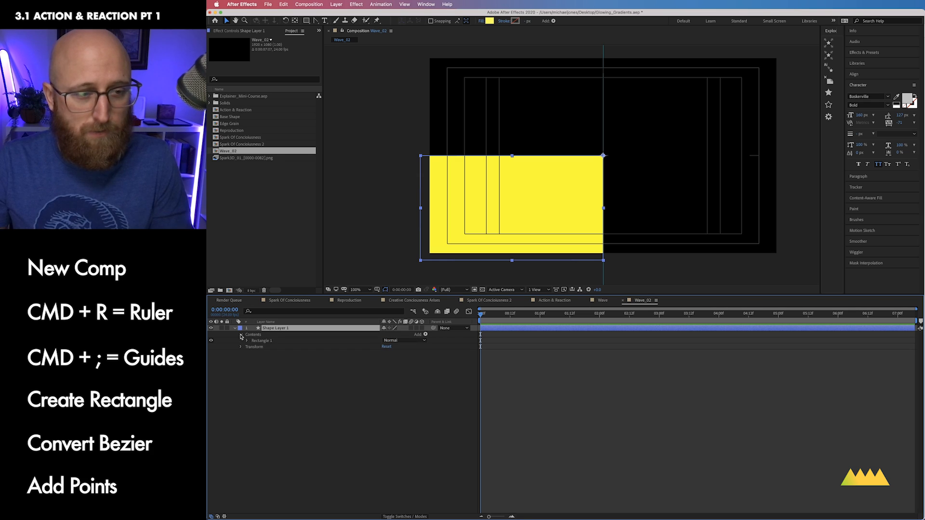
left_click(247, 341)
left_click(257, 347)
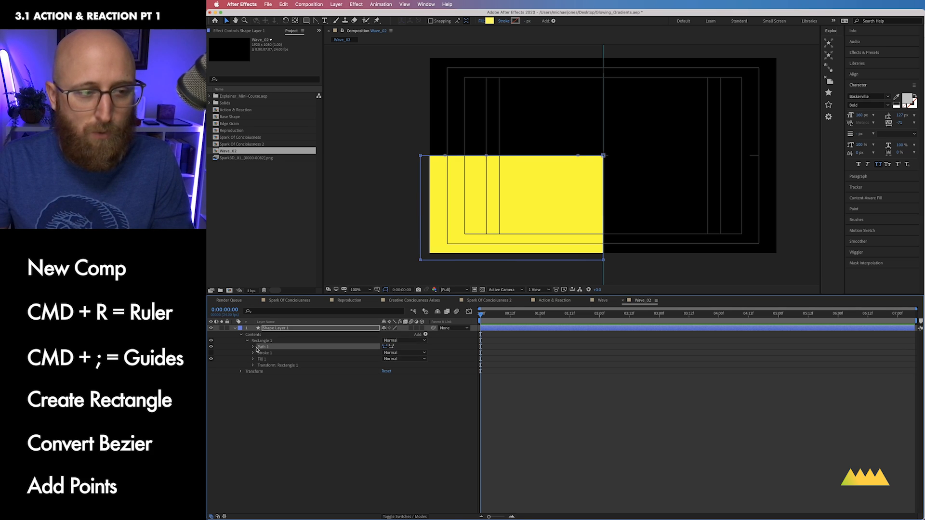
left_click(253, 347)
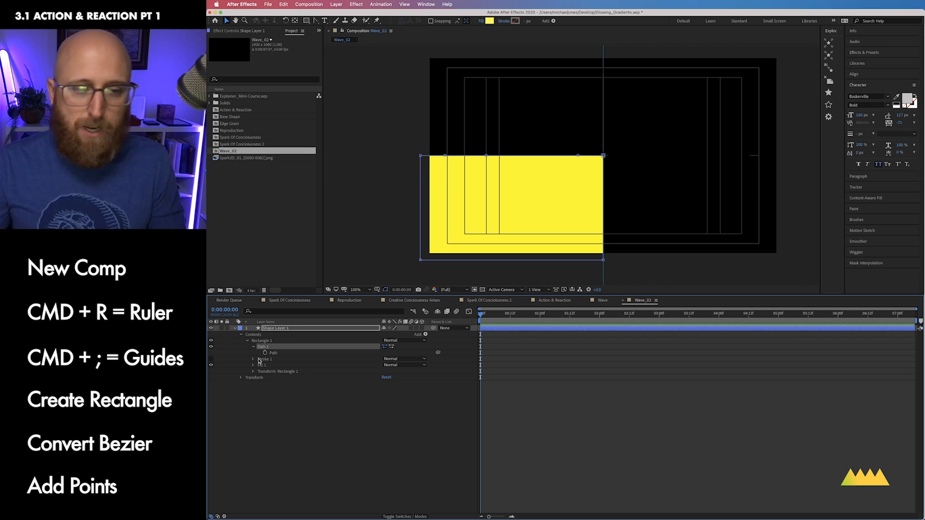
left_click(265, 353)
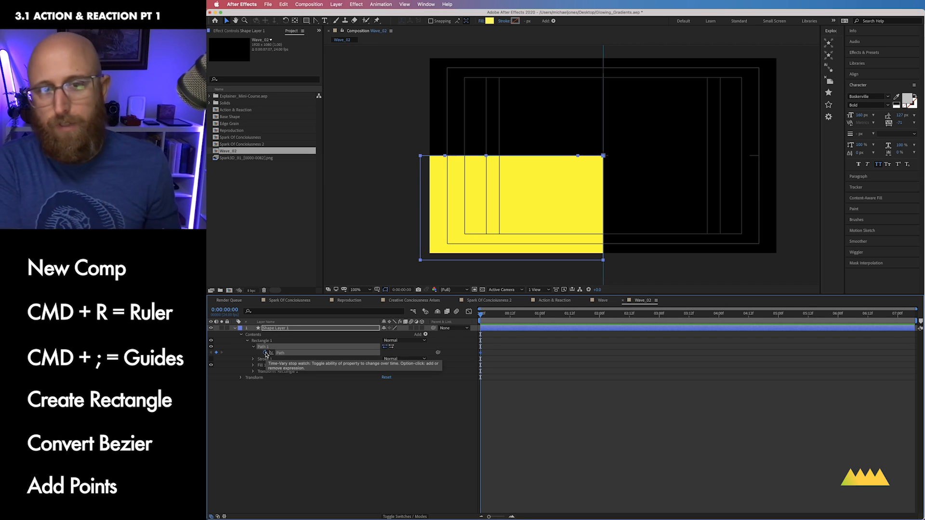
Step: Draw a narrow, tall rectangular mask on Shape Layer 1 just beyond the yellow rectangle's inner edge at the centre guide
left_click(322, 329)
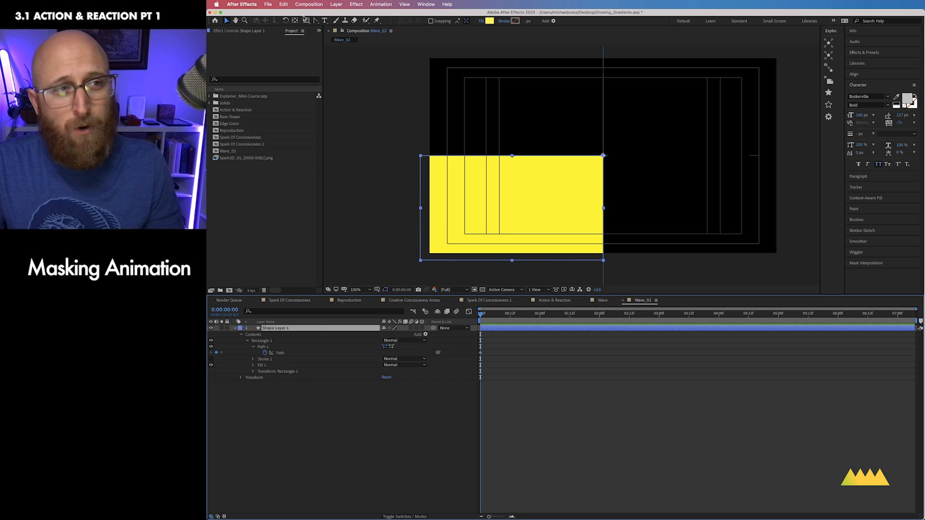
left_click(306, 21)
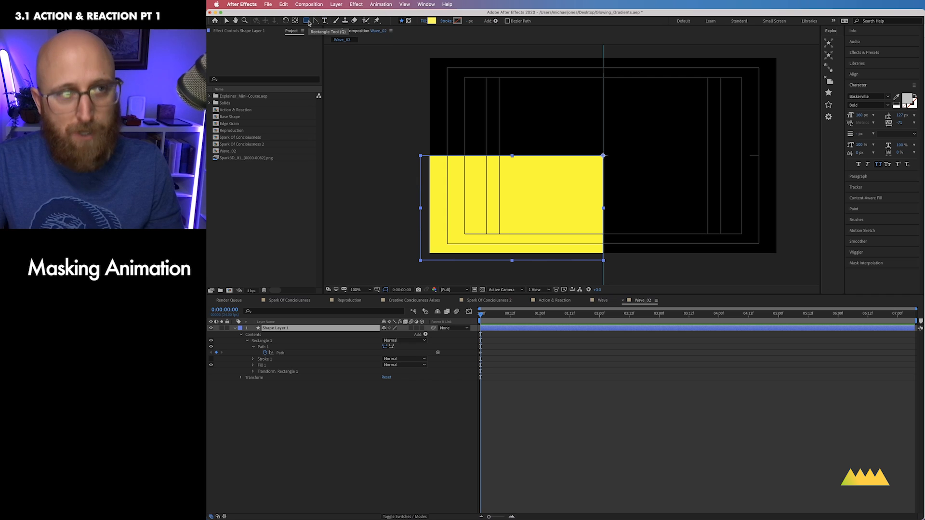
left_click(409, 20)
mouse_move(624, 110)
left_mouse_down()
mouse_move(613, 260)
mouse_move(591, 284)
mouse_move(610, 281)
left_mouse_up()
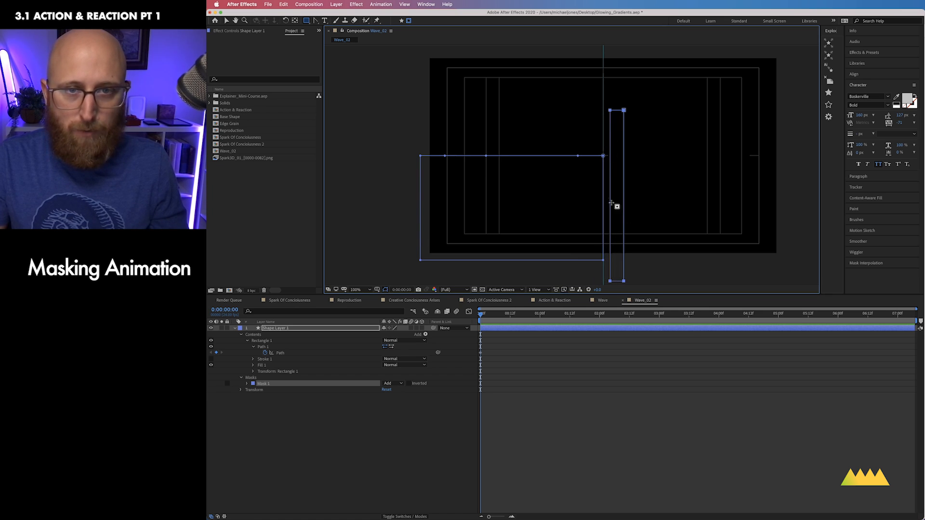
Step: Expand Mask 1 and set a Mask Path keyframe at 0:00:00:00
left_click(259, 385)
left_click(248, 385)
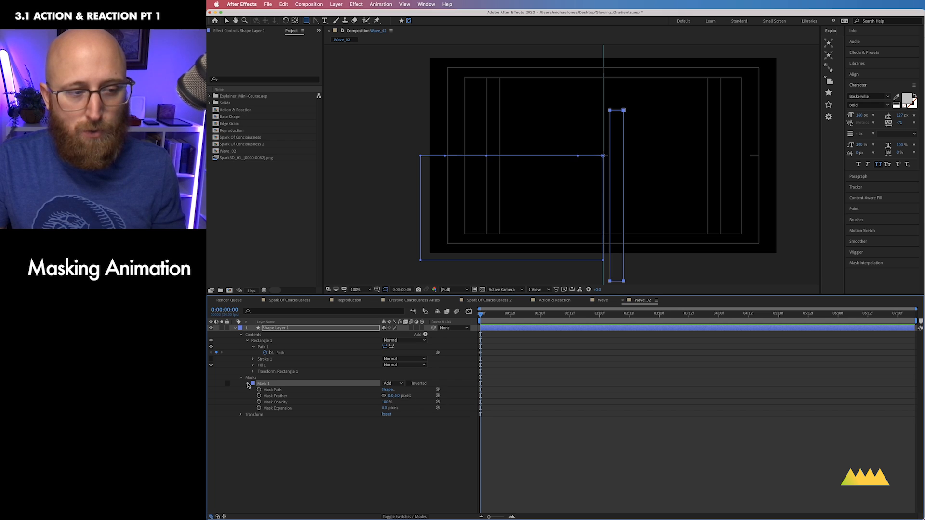
left_click(268, 392)
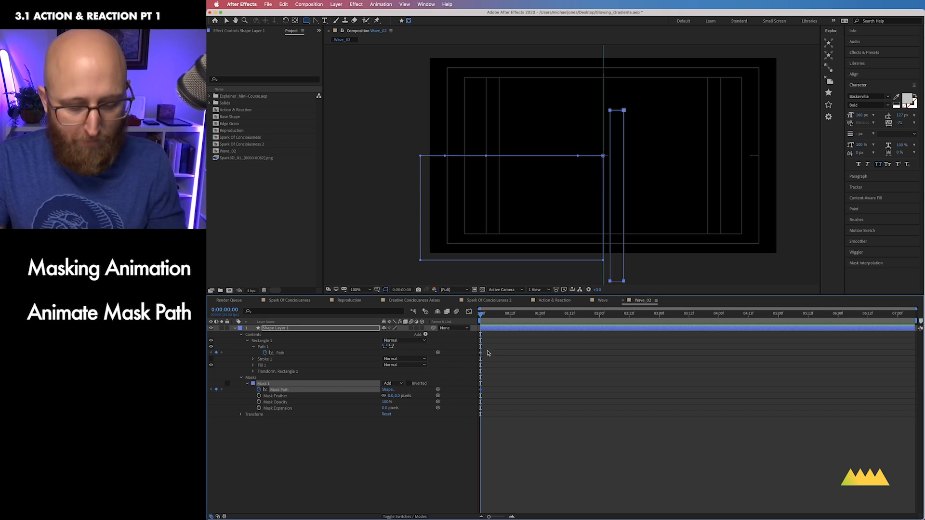
Step: At 0:00:00:12, stretch the mask's side nearest the yellow rectangle past its outer edge, so the mask uncovers the whole shape
key("v")
left_click(611, 111)
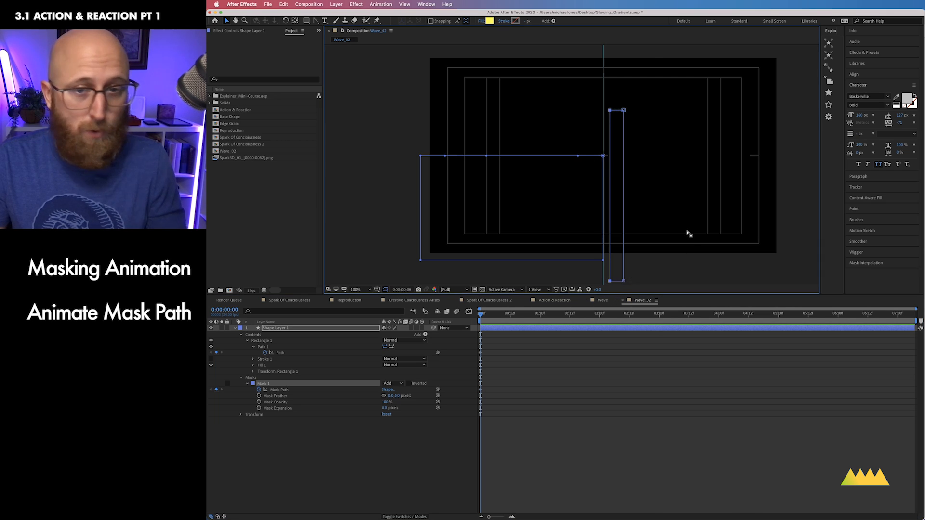
key("space")
left_click_drag(688, 233, 688, 215)
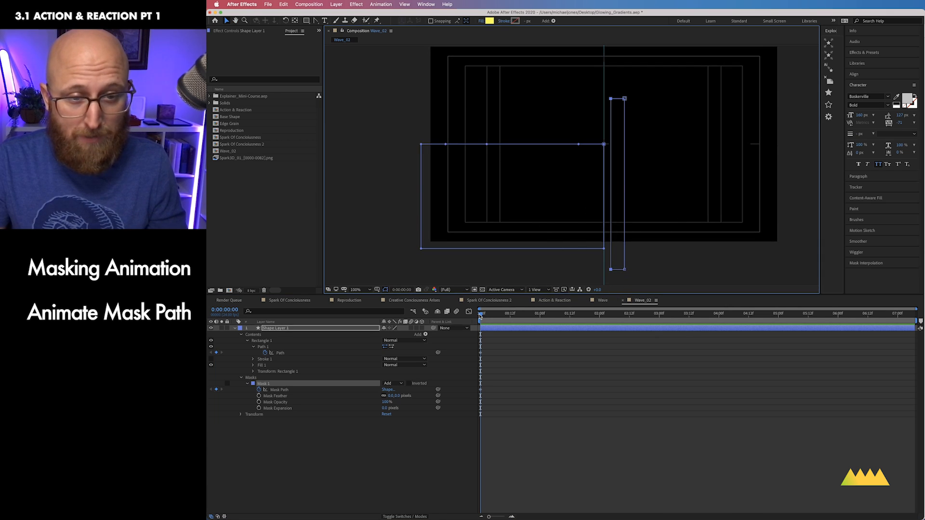
left_click_drag(480, 314, 511, 322)
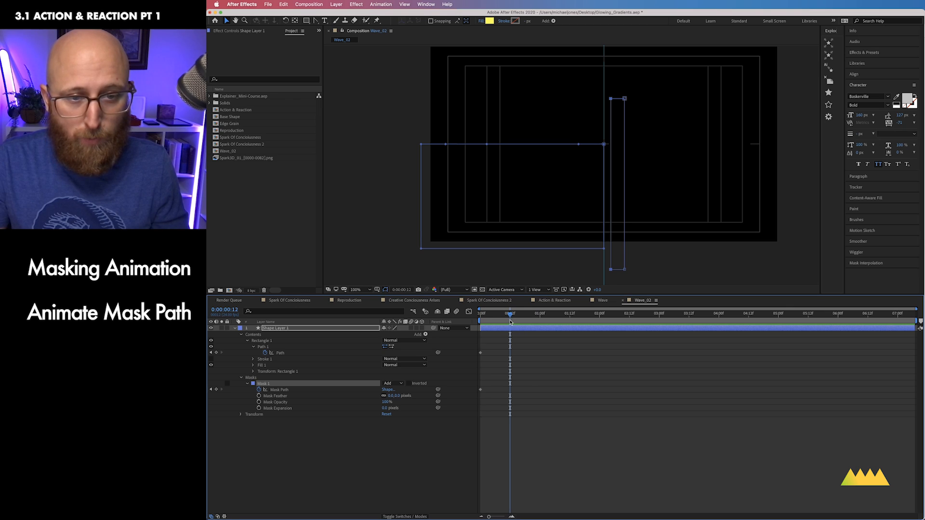
left_click_drag(611, 271, 419, 275)
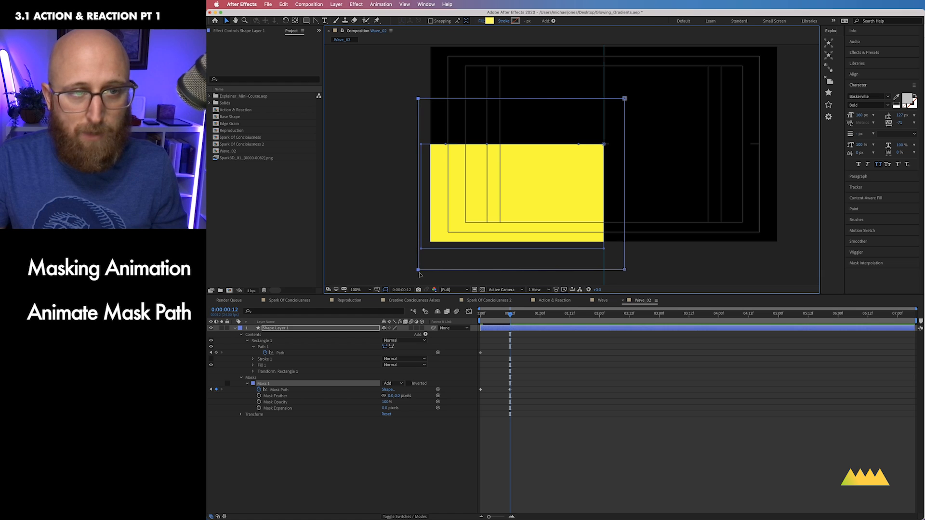
Step: Apply Easy Ease to both Mask Path keyframes
left_click_drag(533, 406, 472, 384)
right_click(481, 390)
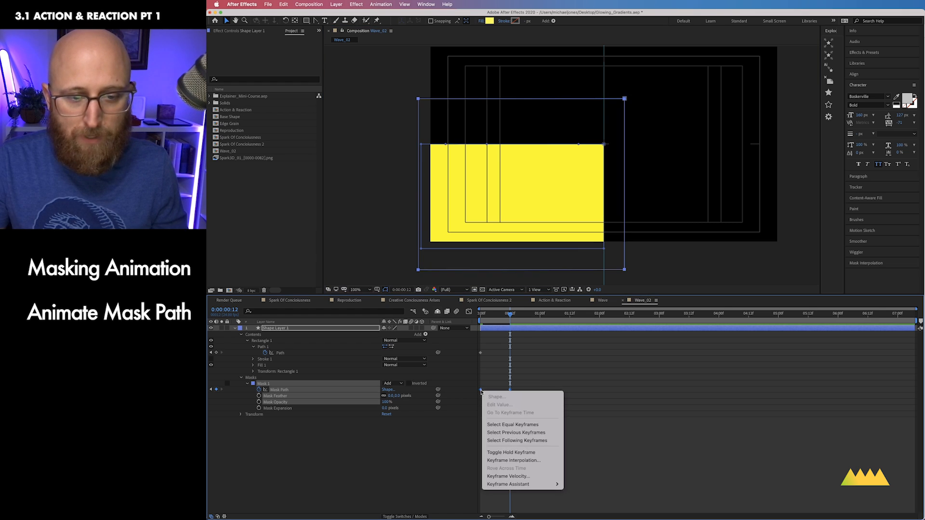
mouse_move(548, 486)
left_click(578, 465)
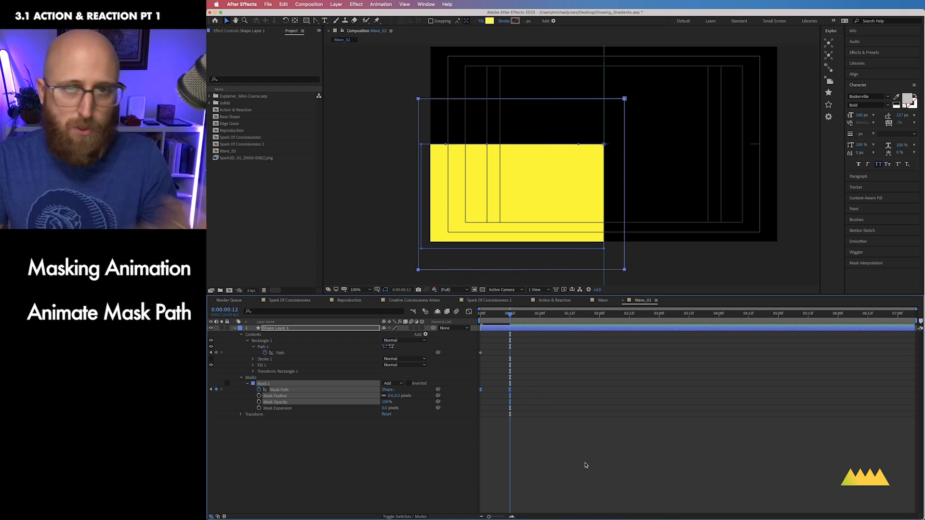
Step: Sharpen the Mask Path speed curve into a steep central peak in the Graph Editor, preview it, and return to the keyframe view
left_click_drag(526, 410, 470, 385)
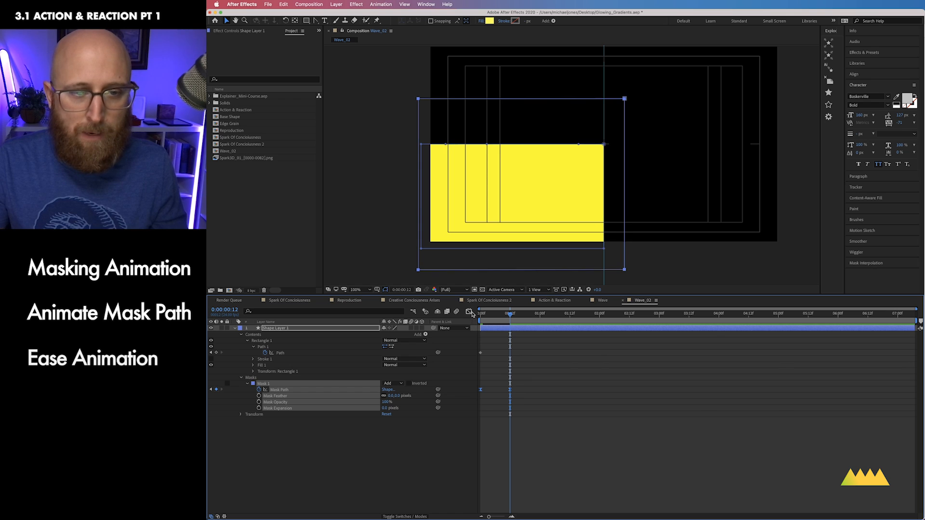
key("shift+F3")
key("equal")
key("equal")
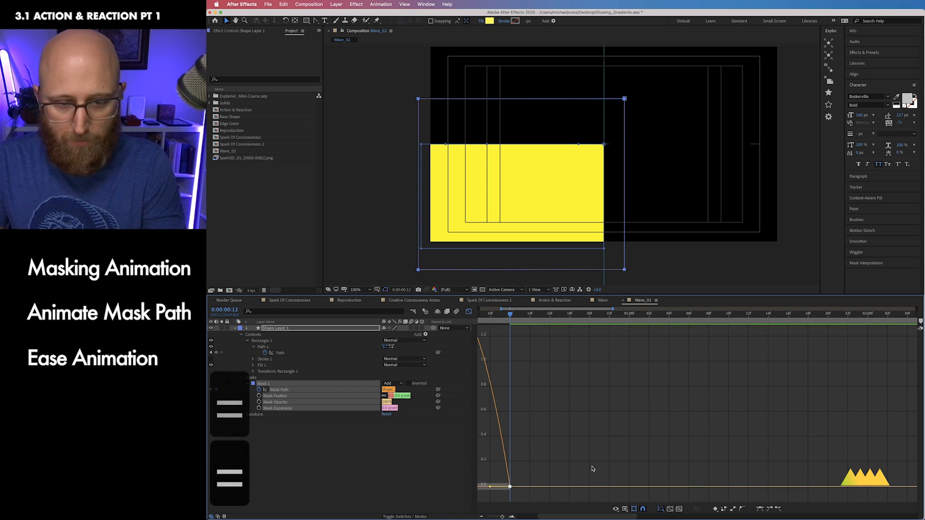
left_click(377, 422)
left_click(279, 391)
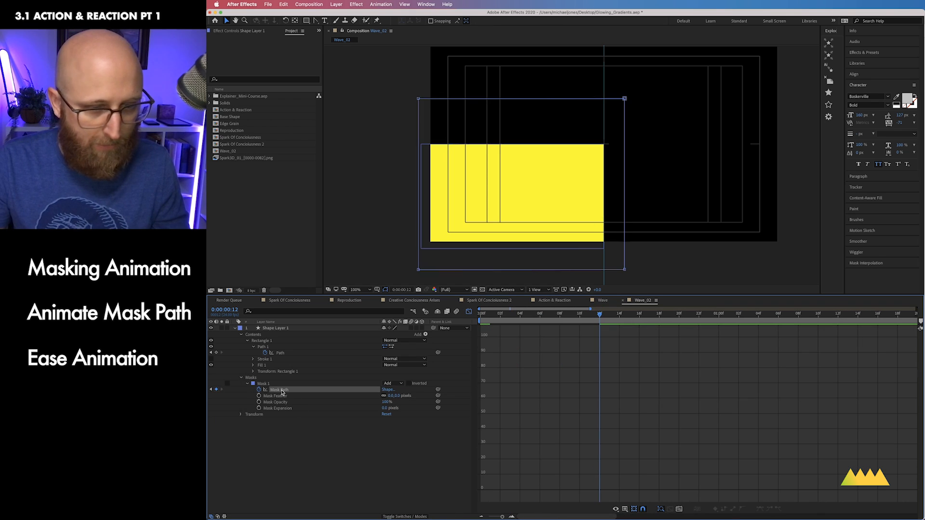
left_click_drag(620, 464, 552, 489)
key("ctrl+0")
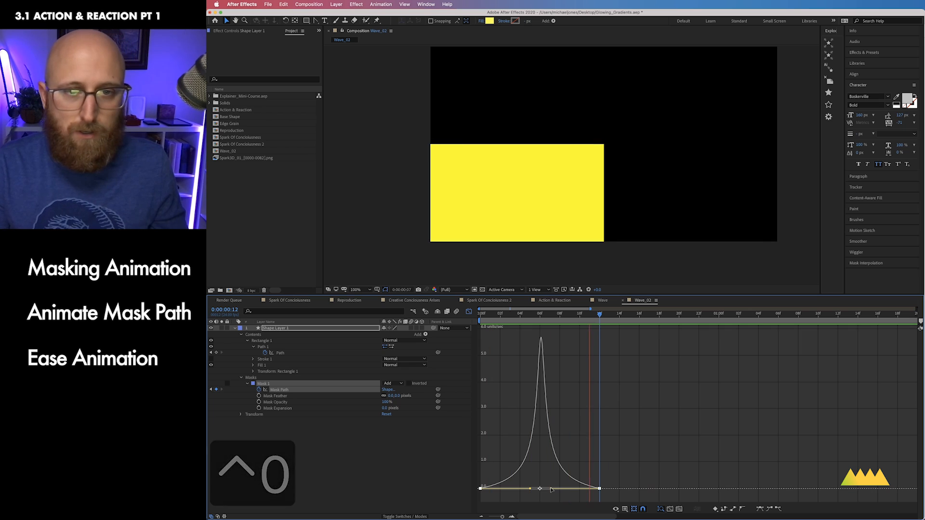
key("space")
left_click(470, 312)
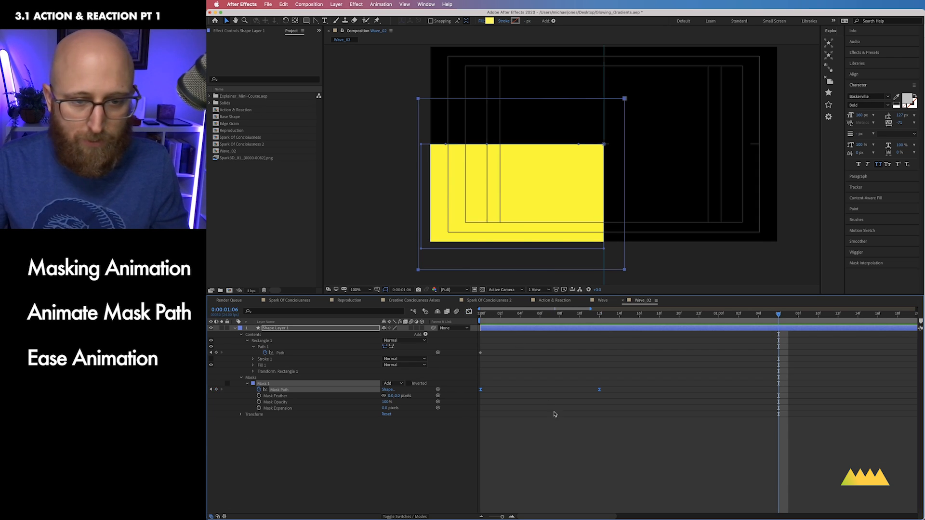
Step: End the work area at 0:00:01:01 and preview the mask reveal
left_click(603, 391)
key("minus")
key("minus")
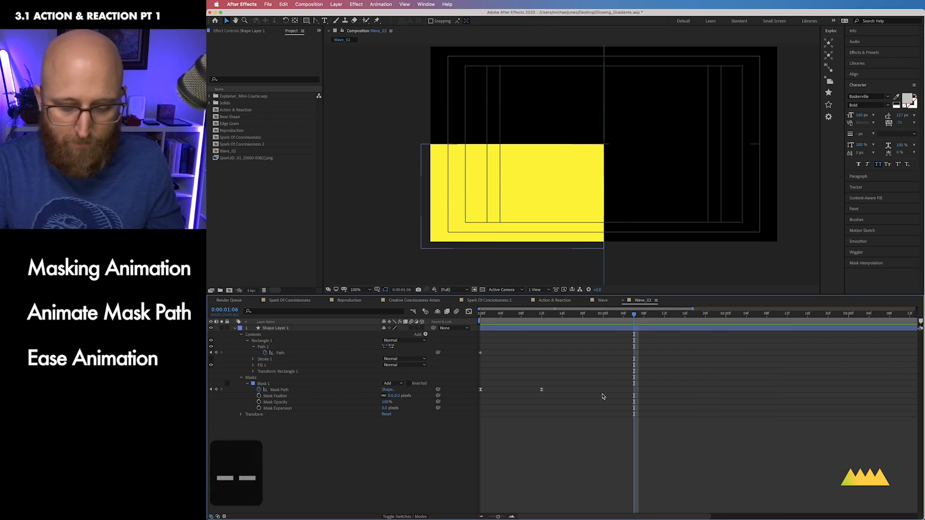
left_click_drag(614, 317, 609, 316)
key("n")
key("ctrl+0")
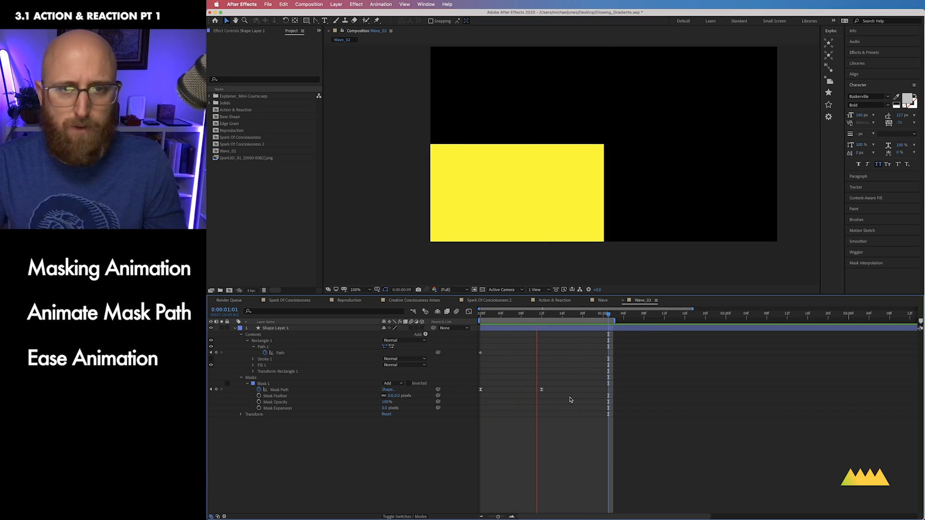
Step: Move the second Mask Path keyframe to 0:00:00:16 and preview the slower reveal
key("space")
left_click_drag(541, 390, 563, 391)
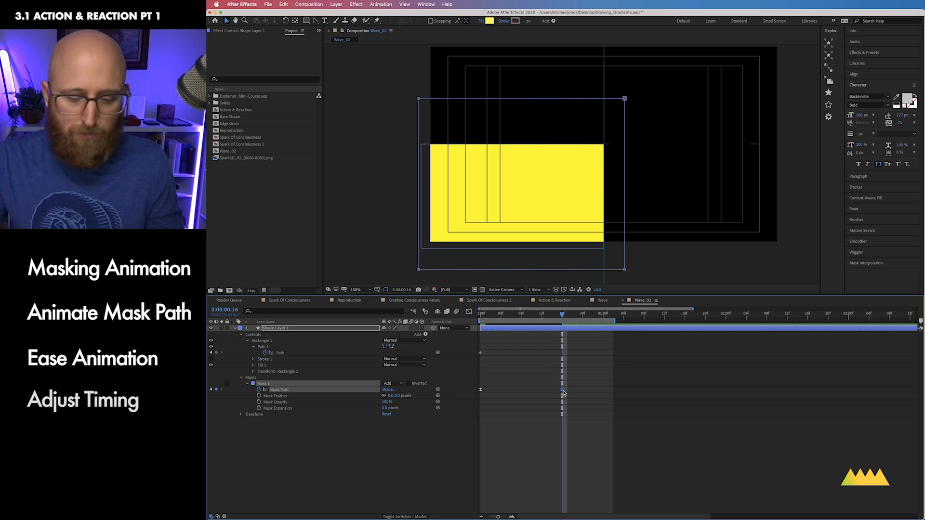
key("ctrl+0")
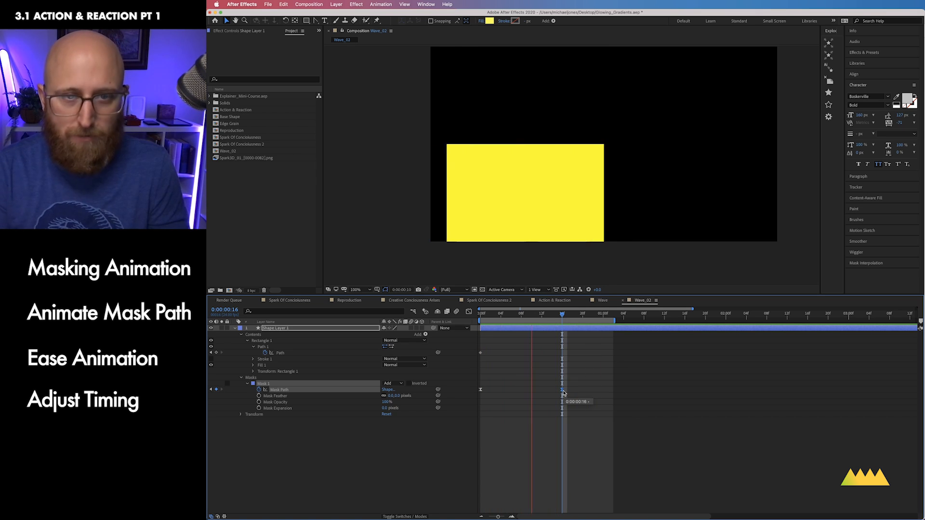
Step: Narrow the Mask Path speed curve's central peak further in the Graph Editor and preview the animation
key("shift+F3")
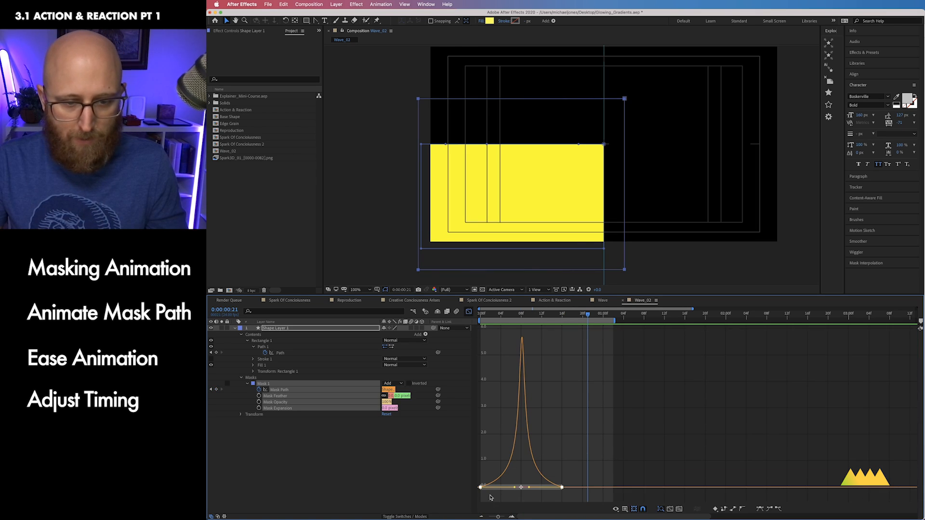
left_click_drag(515, 488, 524, 490)
key("ctrl+0")
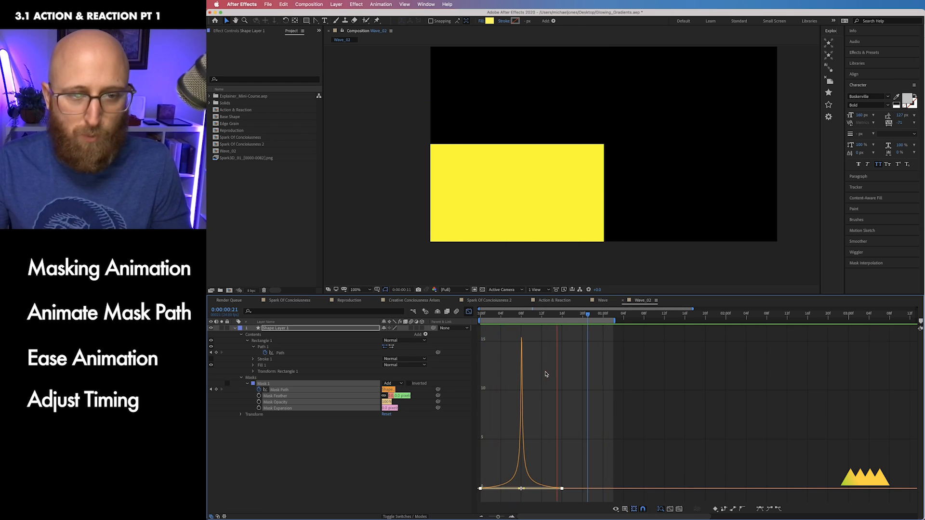
left_click(470, 312)
key("space")
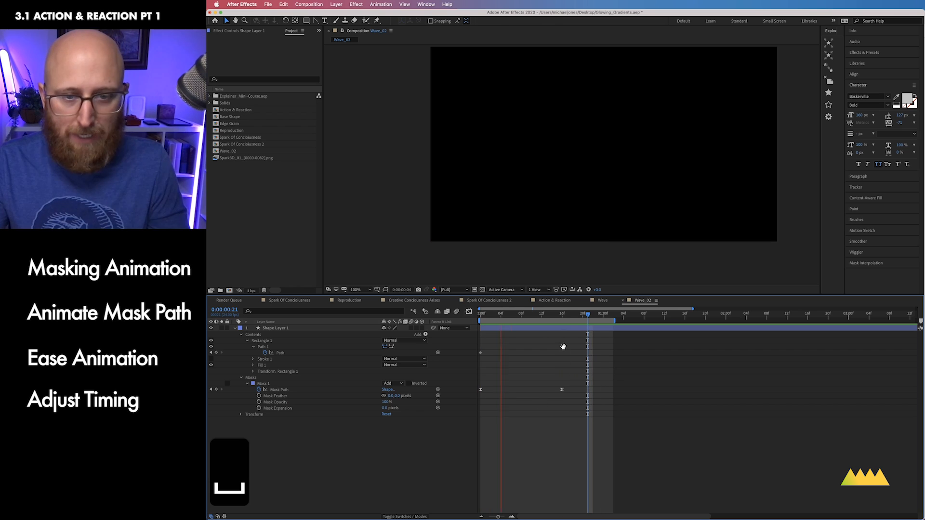
Step: Move the rectangle's Path keyframe on Shape Layer 1 to 0:00:00:17, just after the mask reveal ends
mouse_move(572, 318)
left_mouse_down()
mouse_move(481, 318)
mouse_move(608, 320)
mouse_move(485, 320)
mouse_move(566, 324)
left_mouse_up()
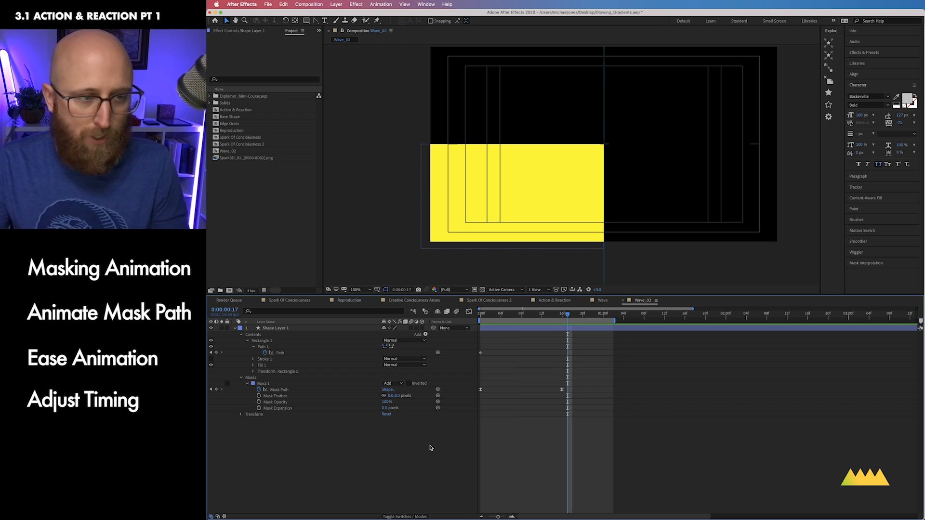
left_click(327, 330)
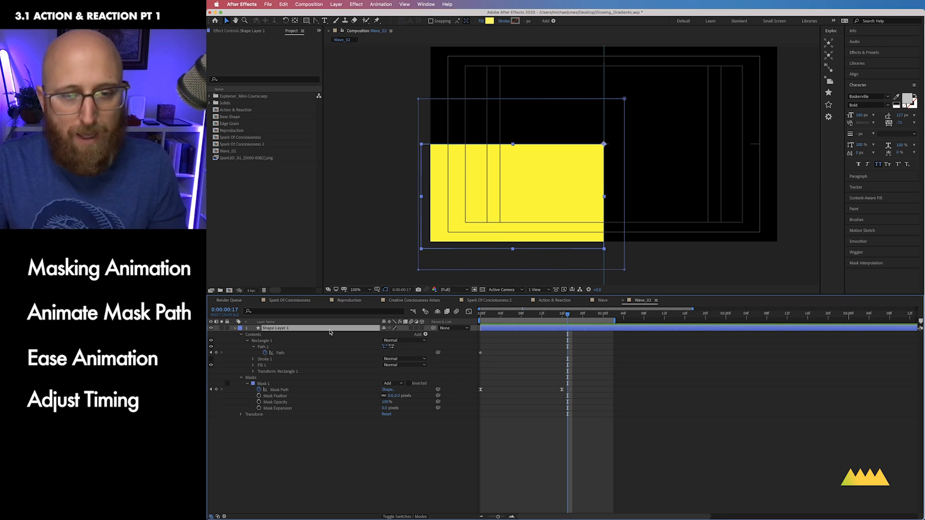
left_click(283, 353)
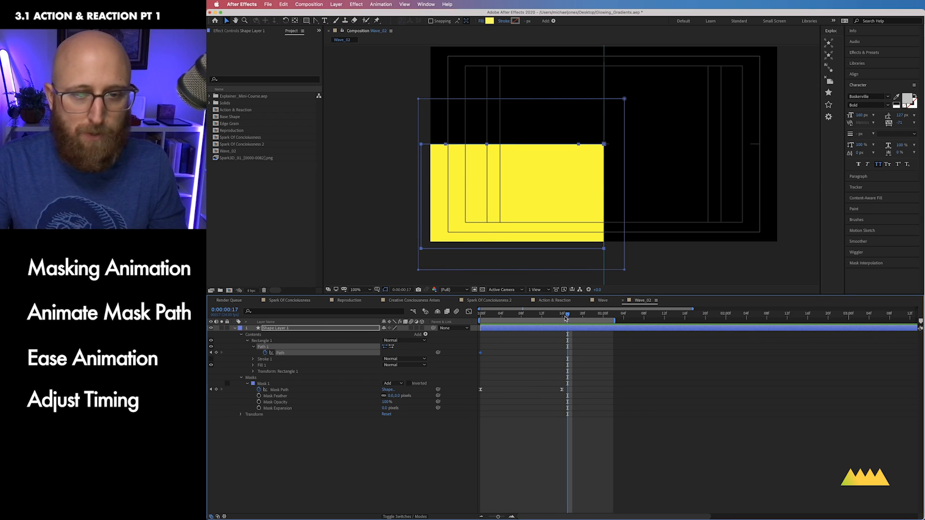
left_click_drag(566, 318, 506, 318)
mouse_move(560, 325)
left_mouse_down()
mouse_move(448, 334)
mouse_move(562, 334)
left_mouse_up()
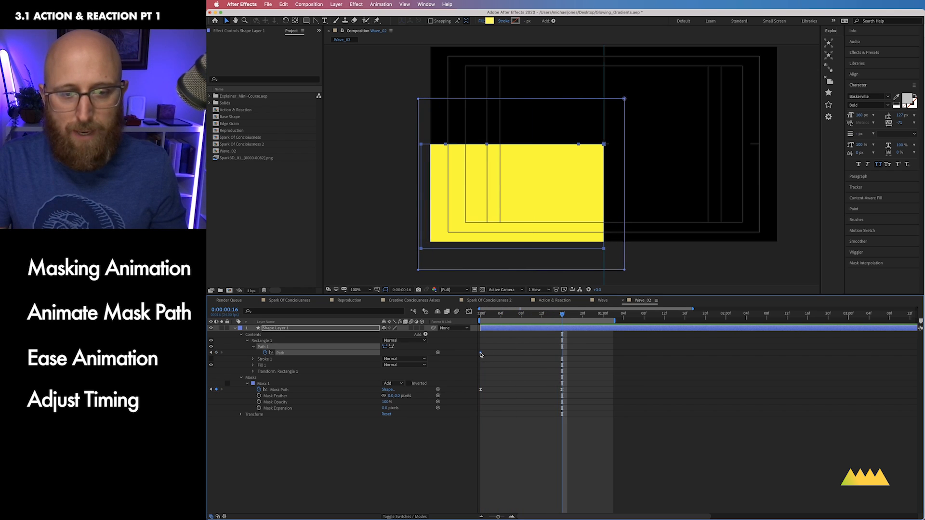
left_click_drag(480, 354, 572, 361)
left_click_drag(562, 316, 574, 320)
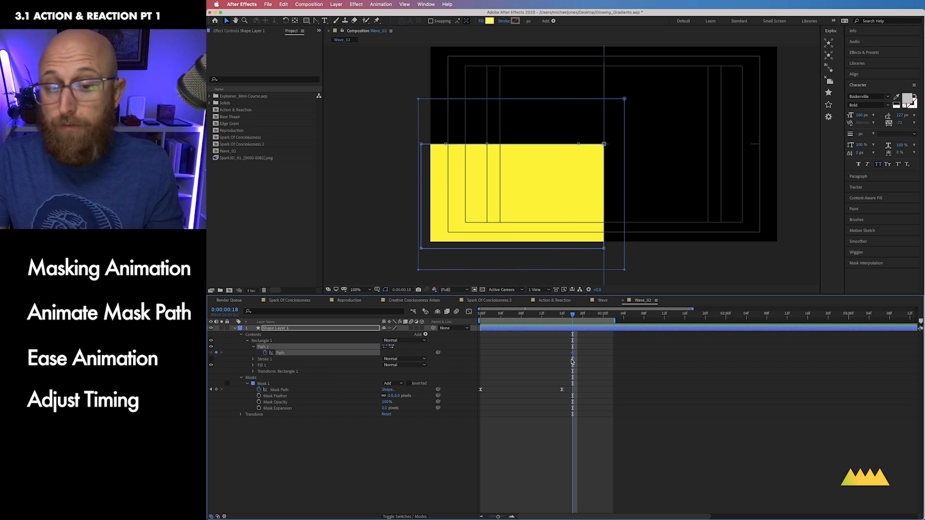
left_click_drag(573, 354, 567, 356)
Step: At 0:00:00:20, lower the path's upper-right corner and move its top-edge points into a rough wave with two crests and a trough
mouse_move(573, 316)
left_mouse_down()
mouse_move(461, 318)
mouse_move(589, 320)
left_mouse_up()
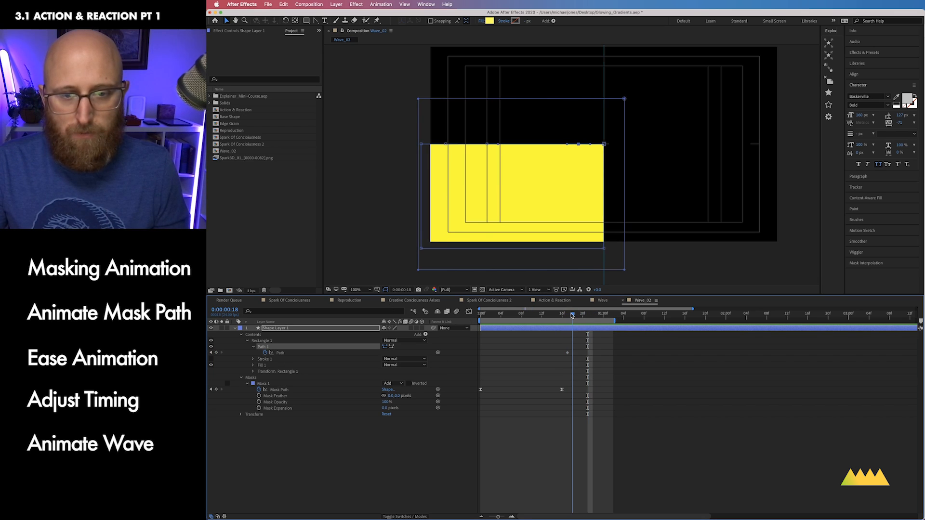
left_click_drag(573, 318, 582, 318)
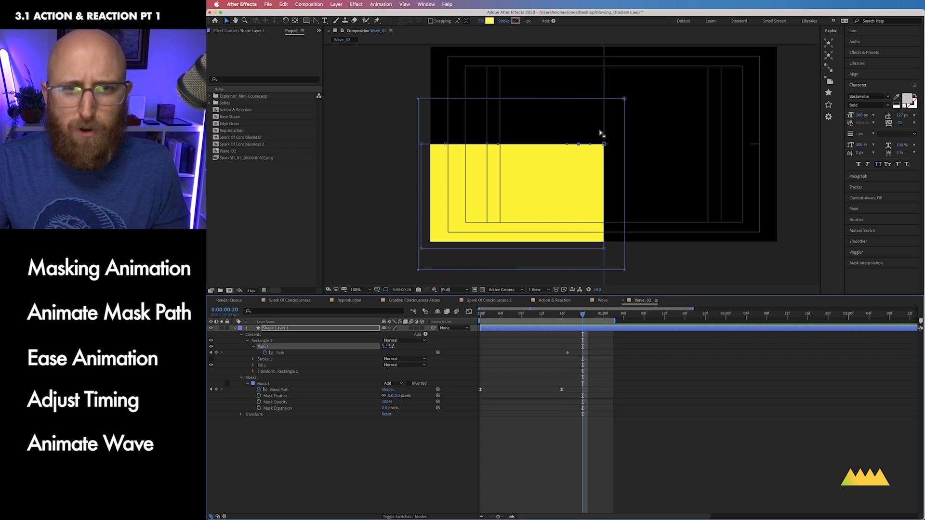
left_click_drag(608, 136, 606, 175)
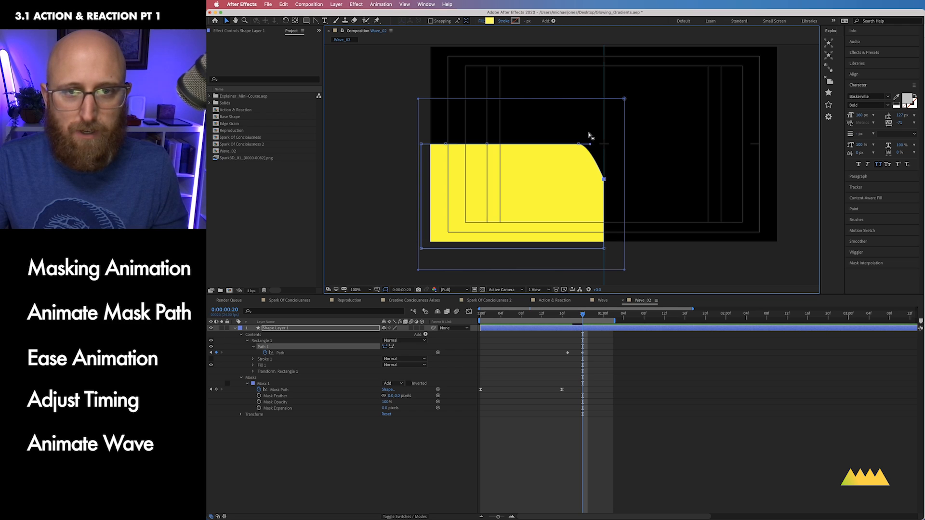
mouse_move(590, 135)
left_mouse_down()
mouse_move(572, 161)
mouse_move(571, 135)
mouse_move(533, 124)
mouse_move(583, 134)
left_mouse_up()
left_click_drag(495, 134, 447, 143)
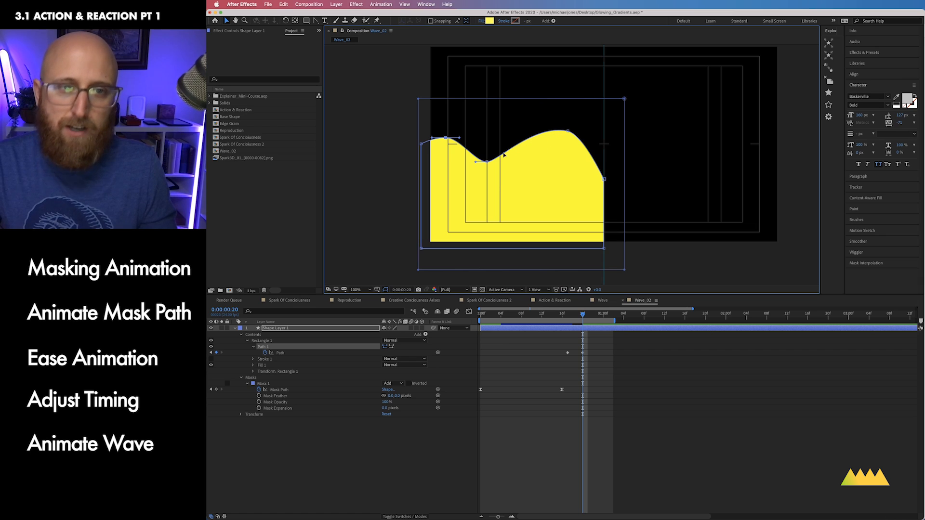
Step: Smooth the wave by lengthening the Bezier handles at the trough and right crest, and raise the right corner point slightly
left_click(555, 129)
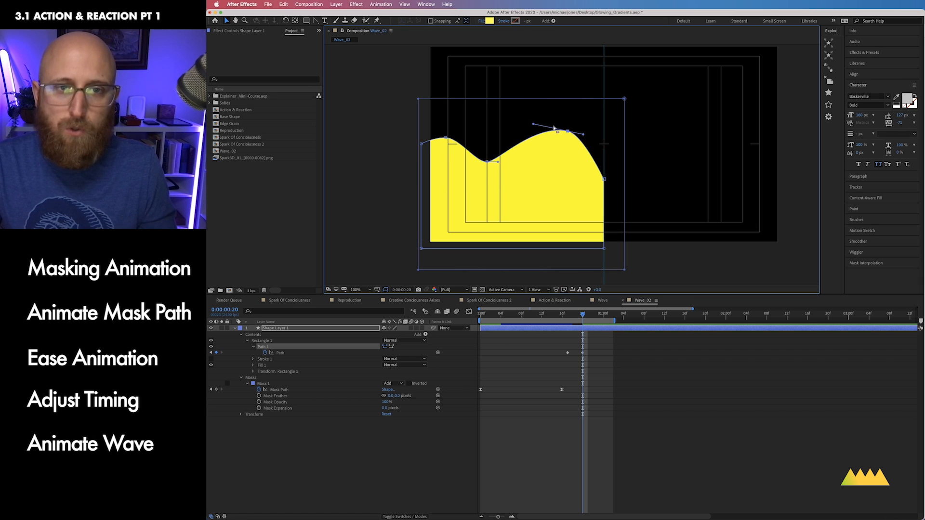
left_click(486, 161)
left_click_drag(499, 164, 462, 160)
left_click_drag(457, 120, 426, 158)
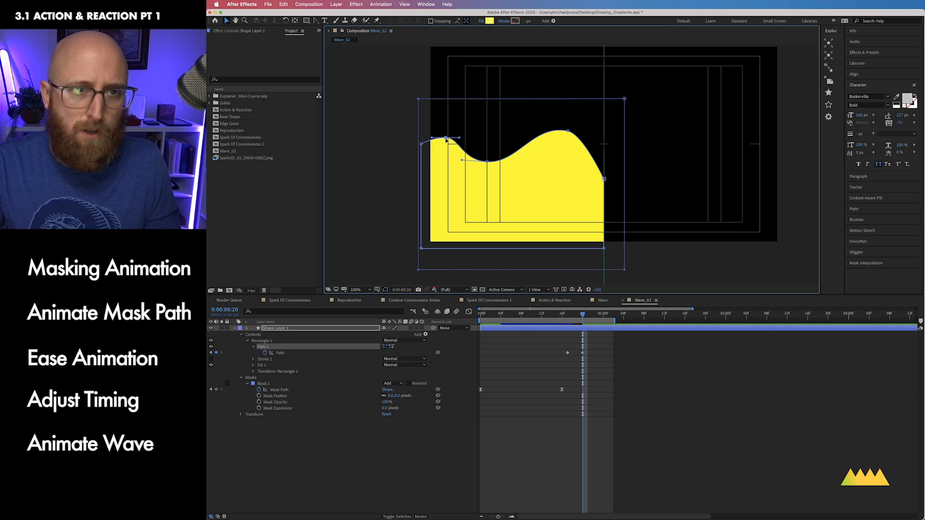
left_click(568, 131)
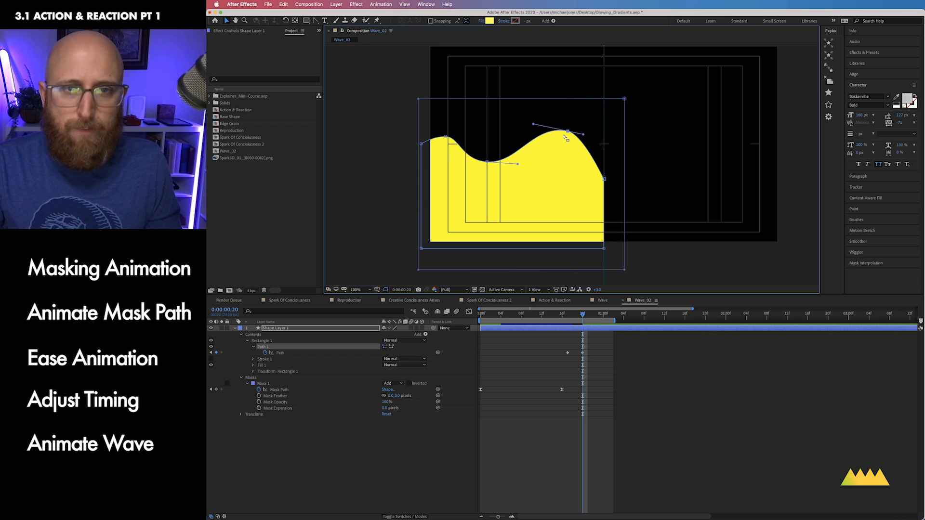
left_click_drag(583, 133, 589, 137)
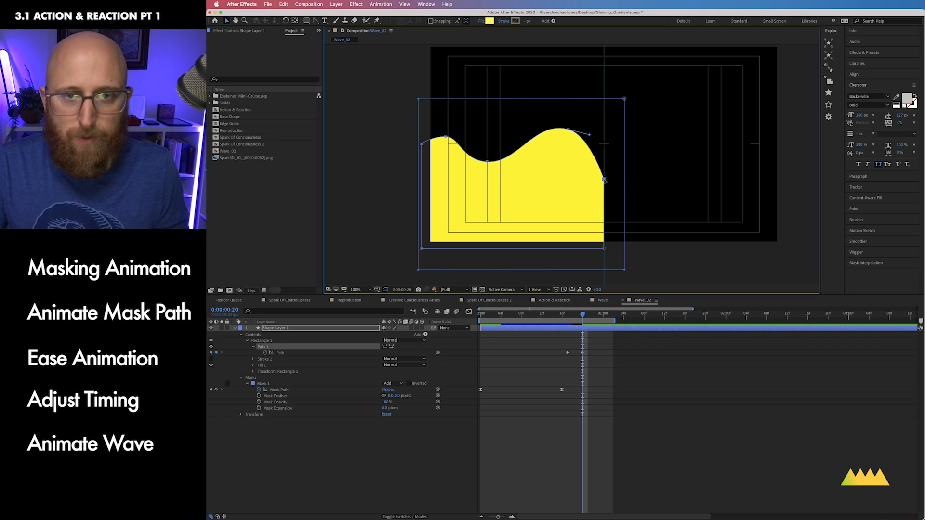
left_click_drag(607, 172, 601, 186)
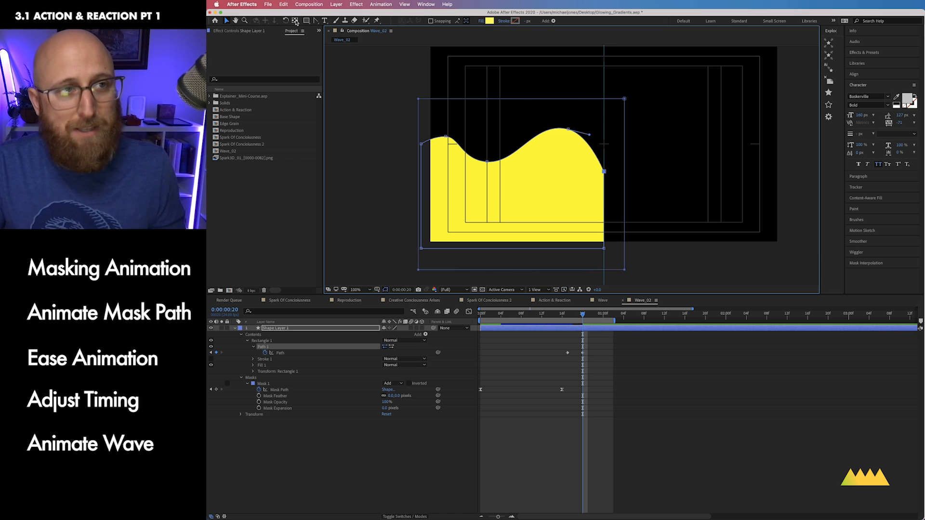
Step: Convert the wave's right corner into a Bezier point with handles running vertically along the edge
left_click(315, 21)
left_click(353, 44)
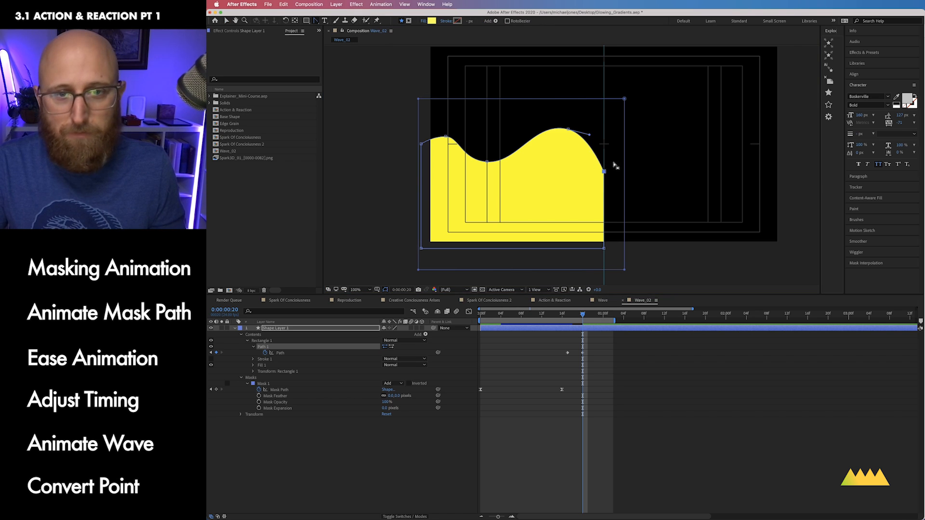
left_click_drag(604, 172, 605, 204)
key("v")
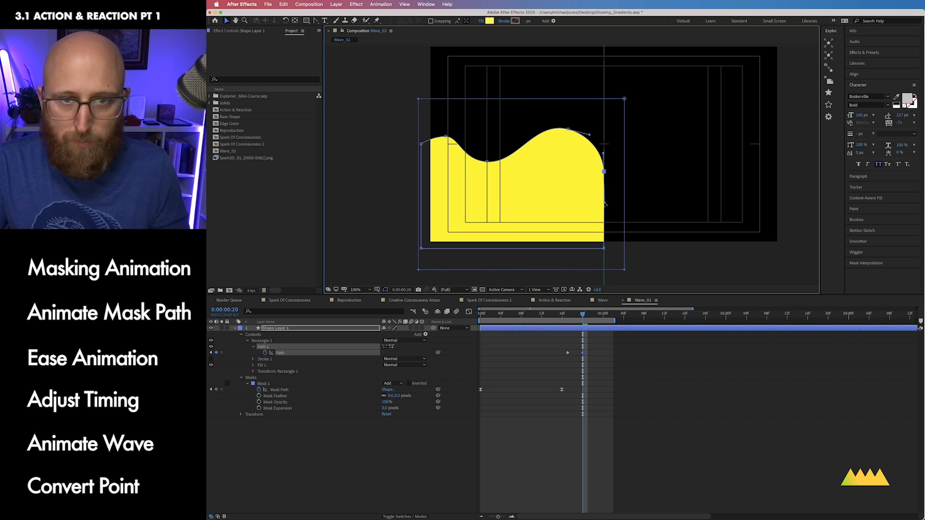
key("super+equal")
key("super+equal")
key("space")
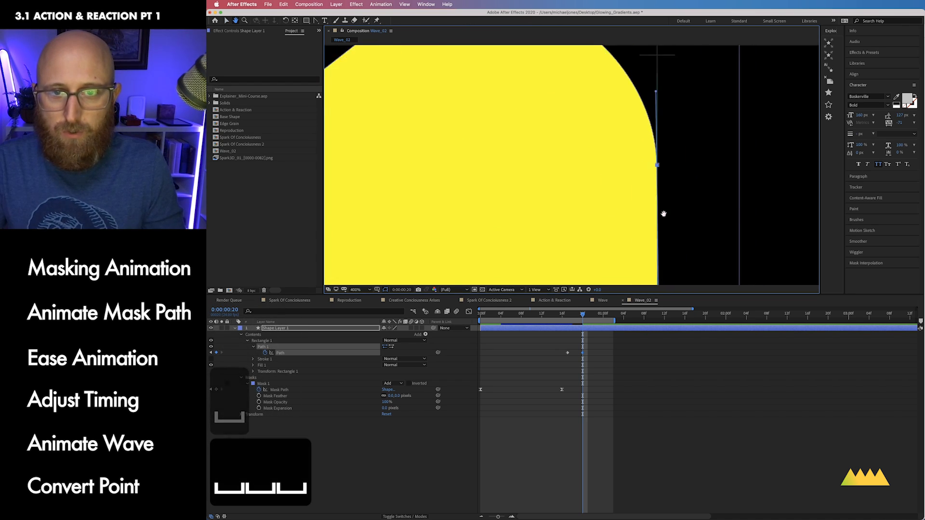
left_click_drag(664, 214, 643, 145)
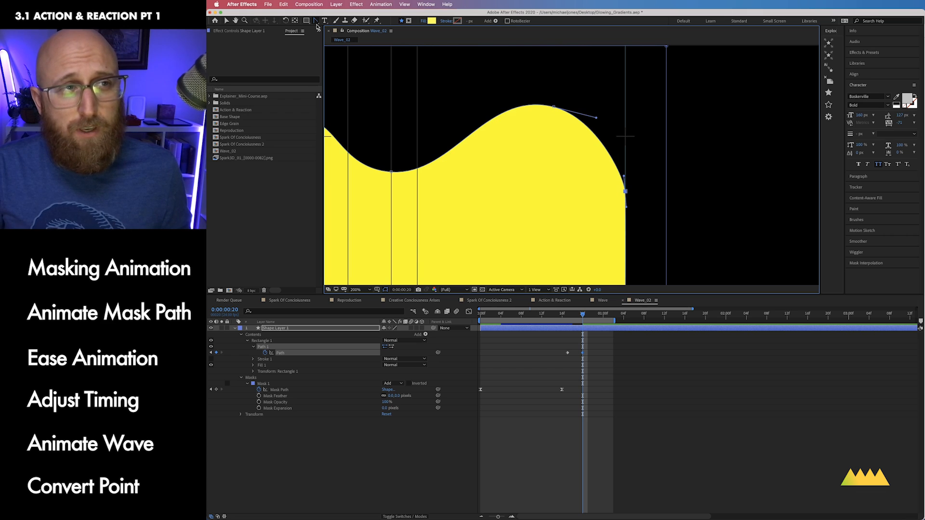
Step: Split the right corner point's handles, pulling the upper one horizontally into the wave while the lower one follows the vertical edge
left_click_drag(316, 24, 340, 54)
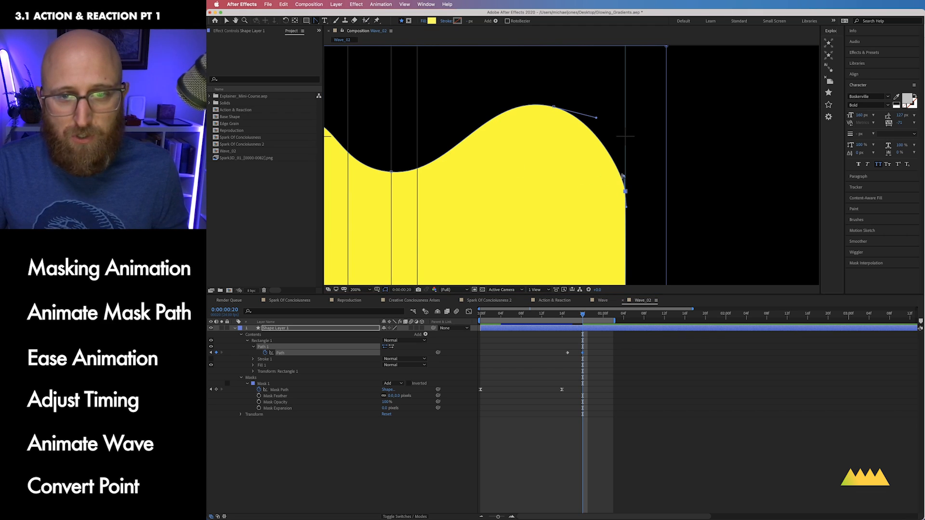
left_click_drag(625, 191, 597, 191)
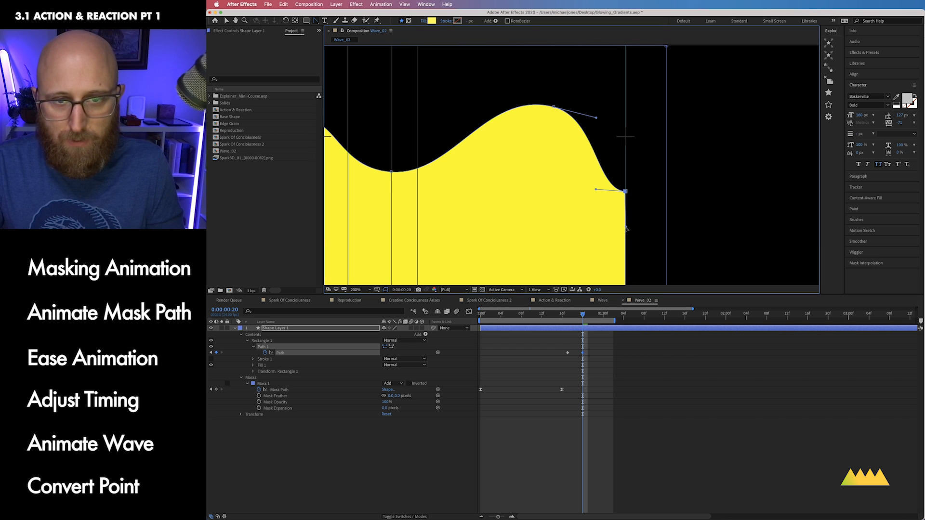
key("super+equal")
left_click_drag(696, 246, 642, 128)
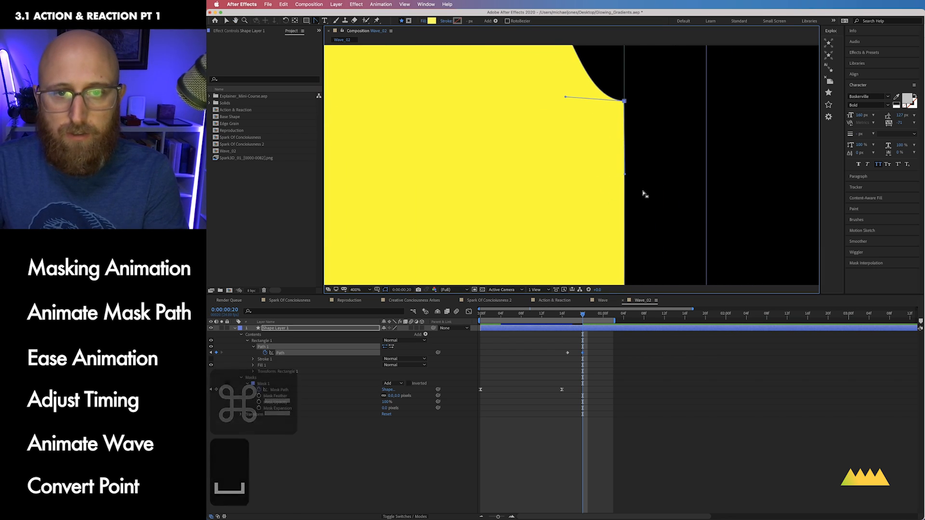
key("super+equal")
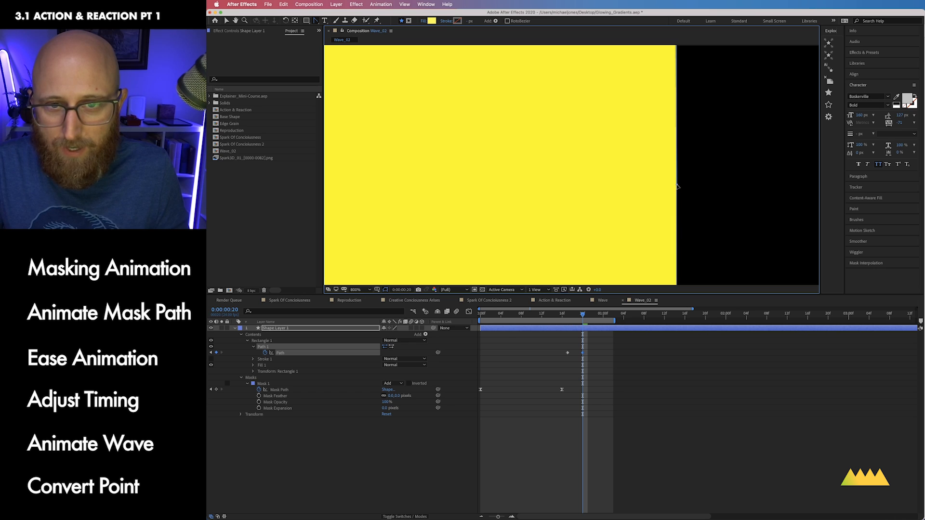
Step: Lengthen the right corner's horizontal handle and raise the corner point slightly to finish the first wave pose
key("super+minus")
key("super+minus")
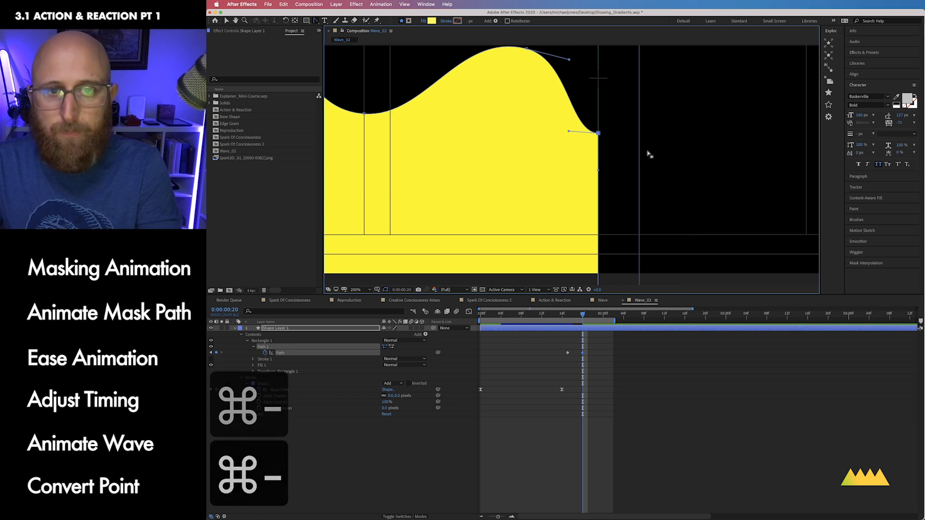
key("space")
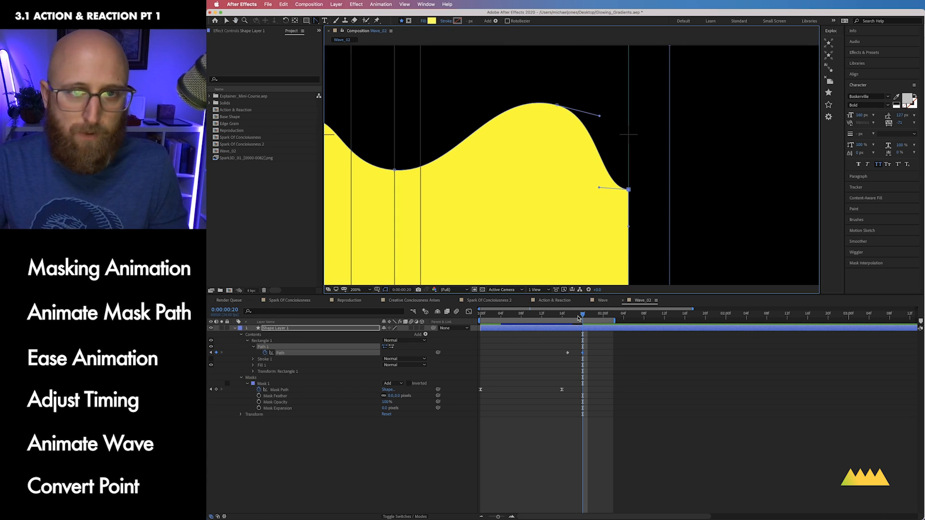
key("super+minus")
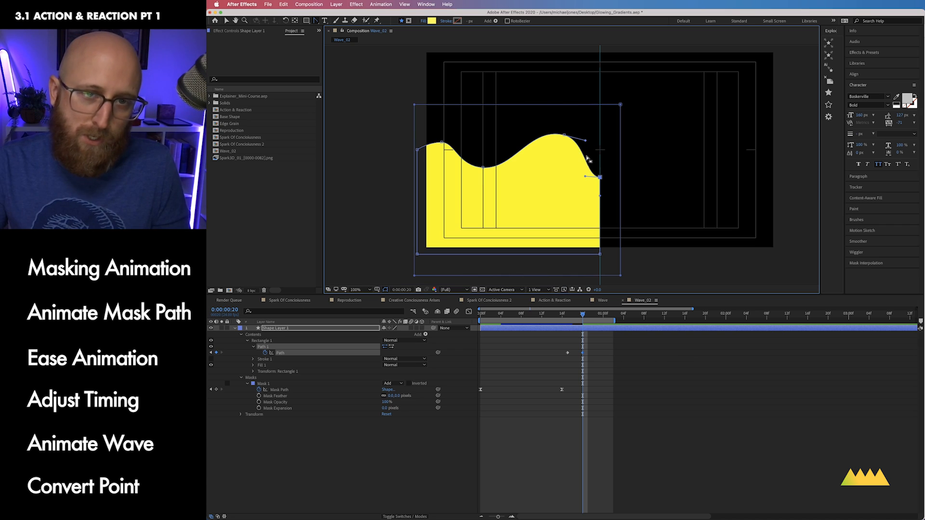
key("v")
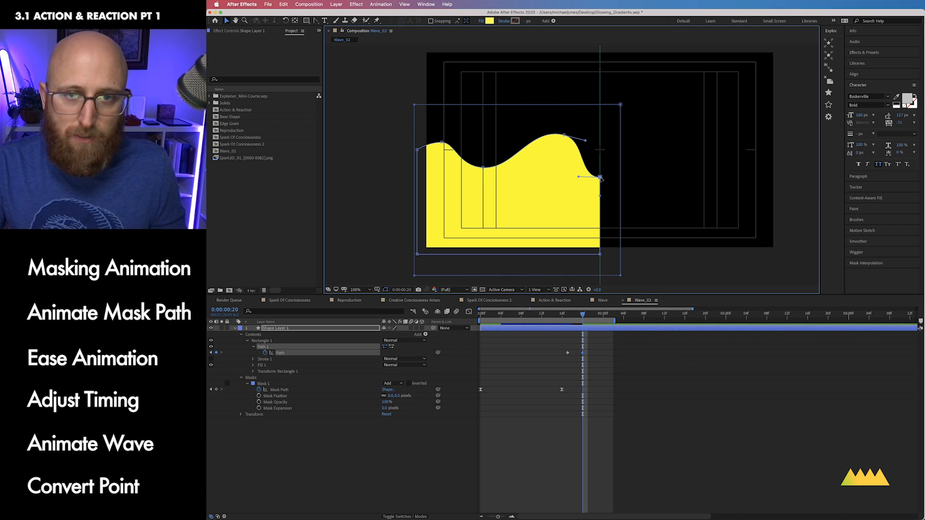
left_click_drag(601, 180, 603, 176)
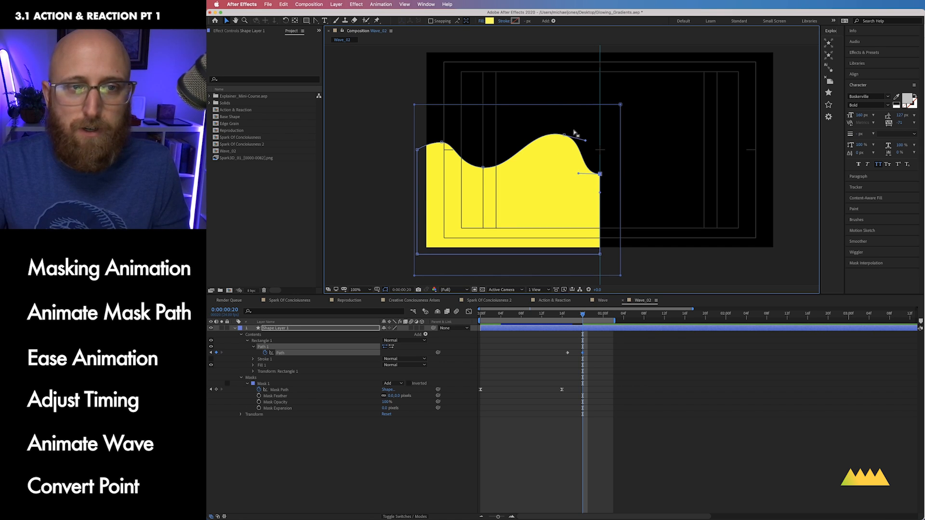
Step: Move the wave pose's Path keyframe to 0:00:00:19 and extend the work area past 0:00:01:13
left_click_drag(583, 315, 615, 321)
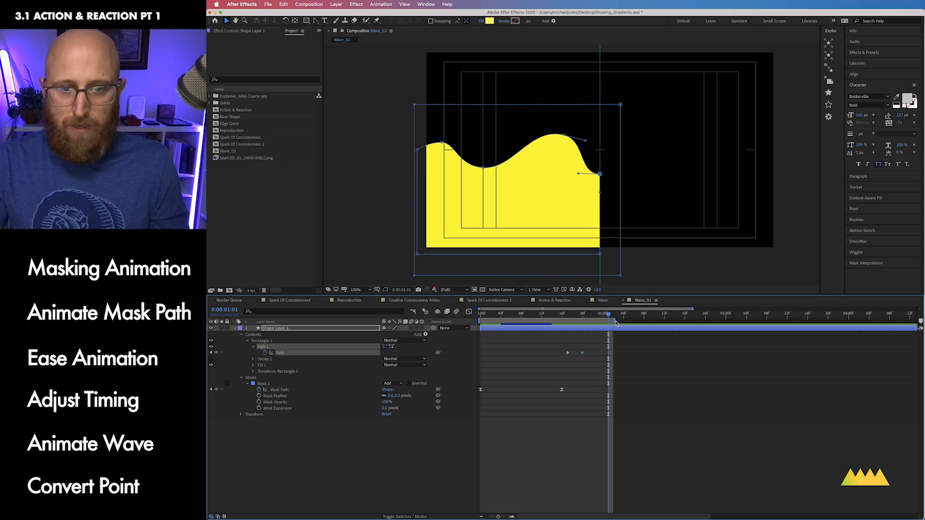
left_click(568, 314)
left_click_drag(569, 317, 670, 324)
key("ctrl+v")
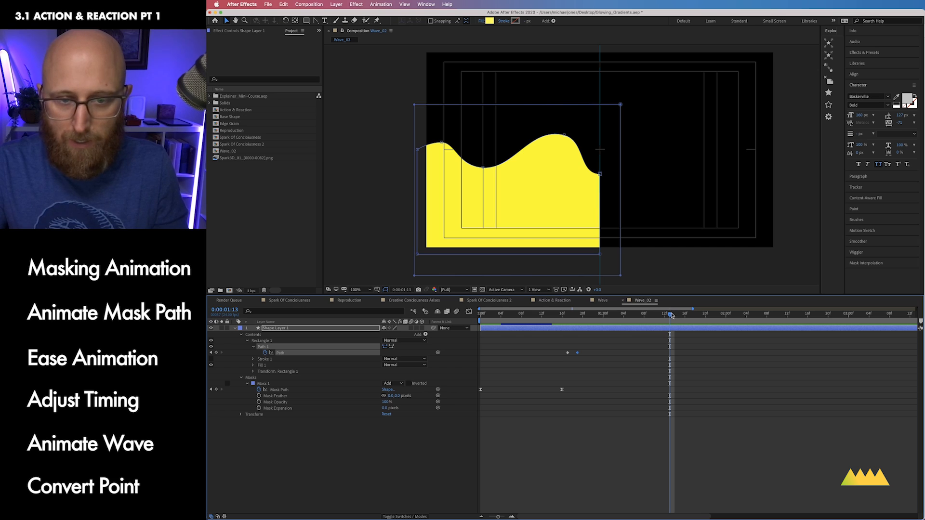
Step: At 0:00:01:13, start a second wave pose by moving the main crest left and higher and shifting the trough and small crest left
left_click(564, 135)
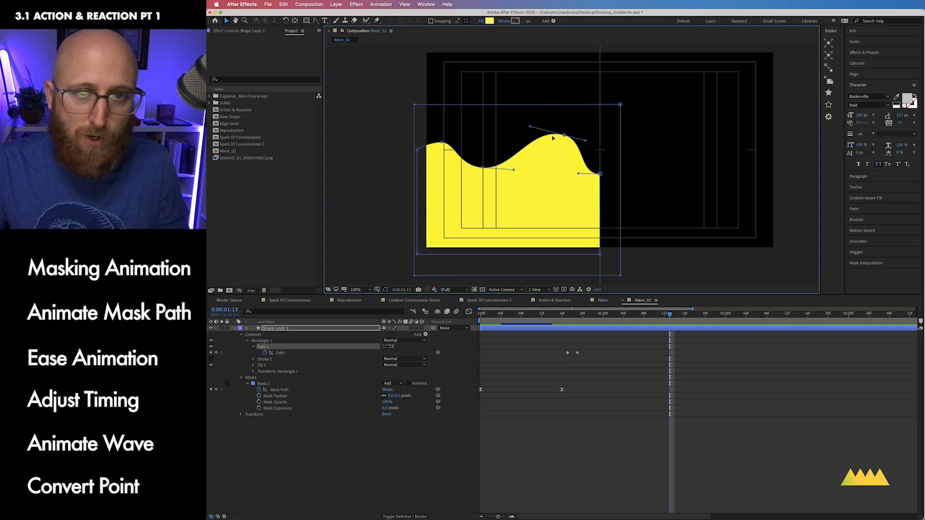
left_click_drag(564, 135, 520, 119)
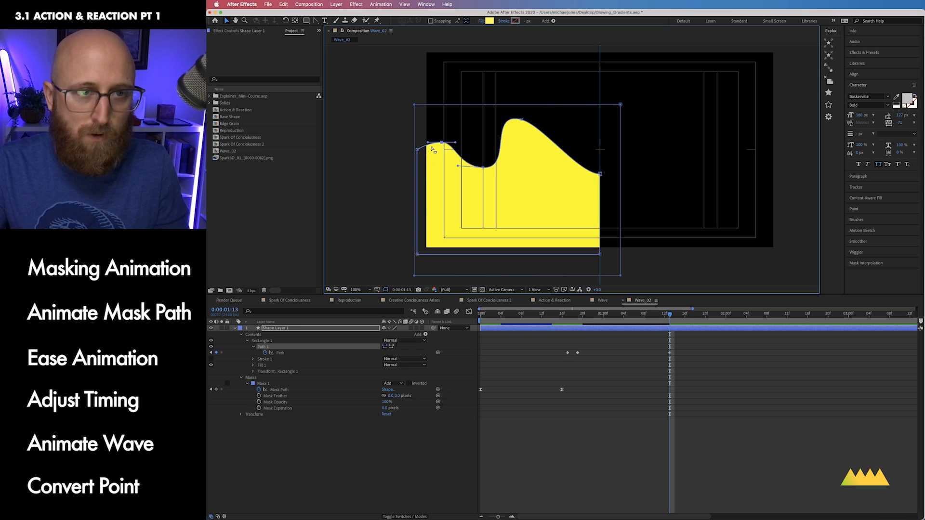
left_click_drag(484, 167, 465, 167)
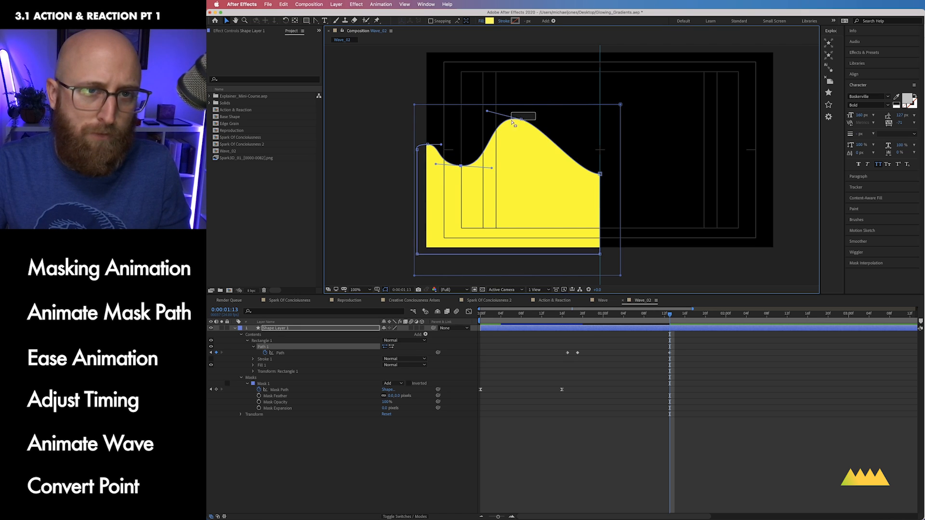
left_click_drag(513, 123, 493, 113)
left_click_drag(515, 119, 523, 121)
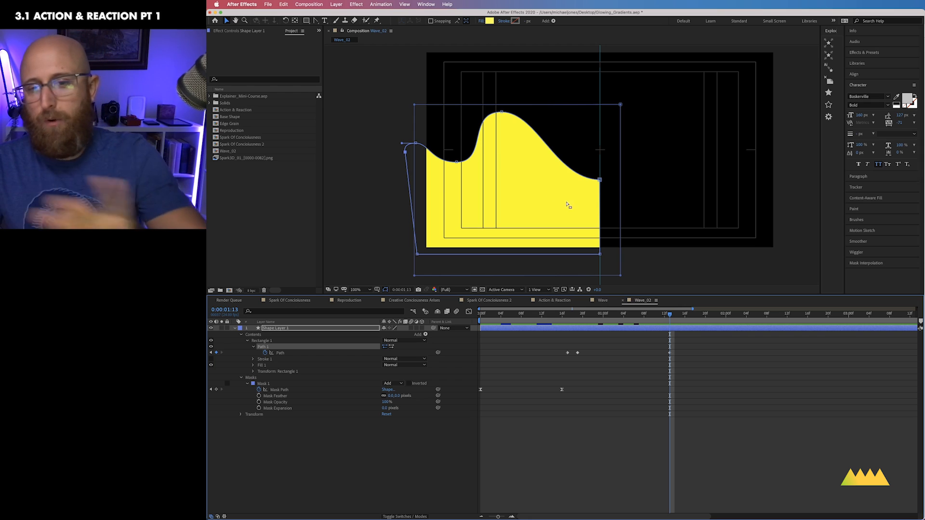
Step: Shift the second pose's trough and small crest left past the tile's left edge, and move the main crest left towards that edge
left_click_drag(463, 123, 422, 177)
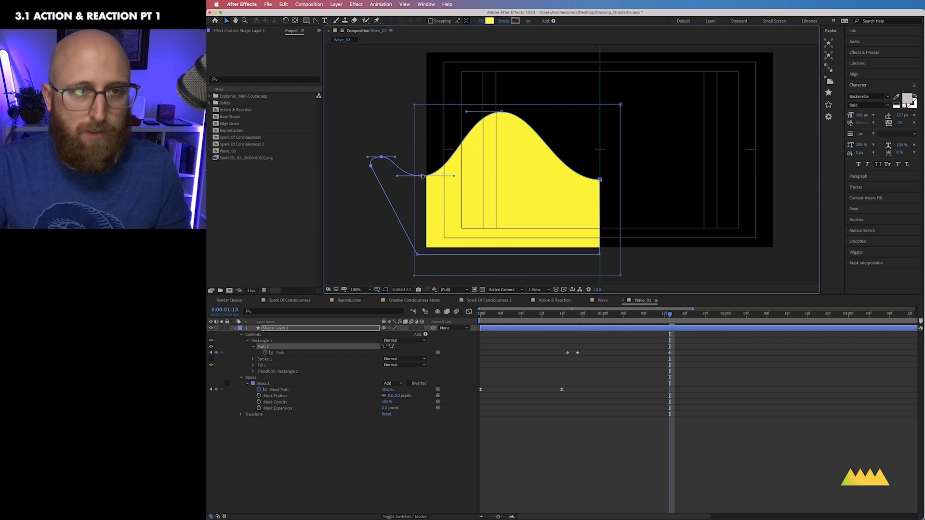
left_click_drag(486, 105, 448, 111)
key("z")
key("super+z")
key("v")
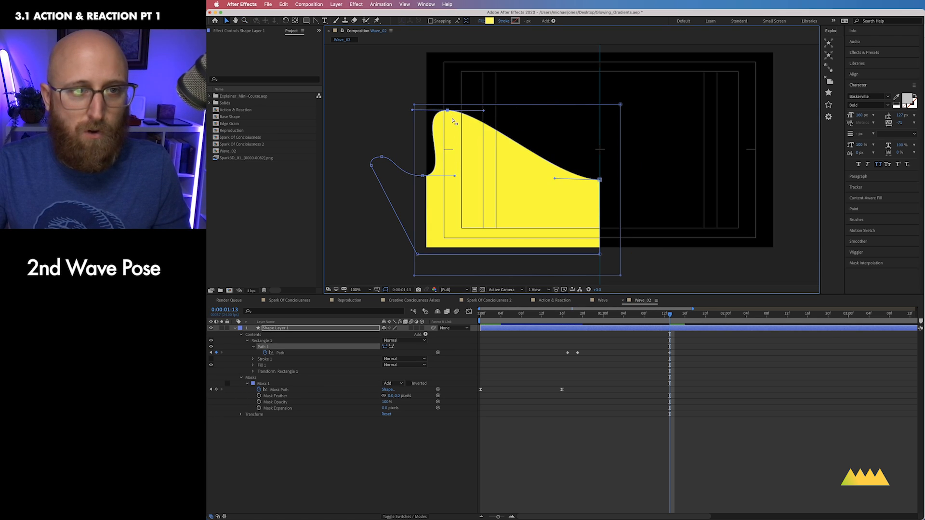
Step: Move the trough farther off the tile, place the main crest on the tile's left edge, and lengthen the crest's inner handle
left_click_drag(422, 176, 408, 176)
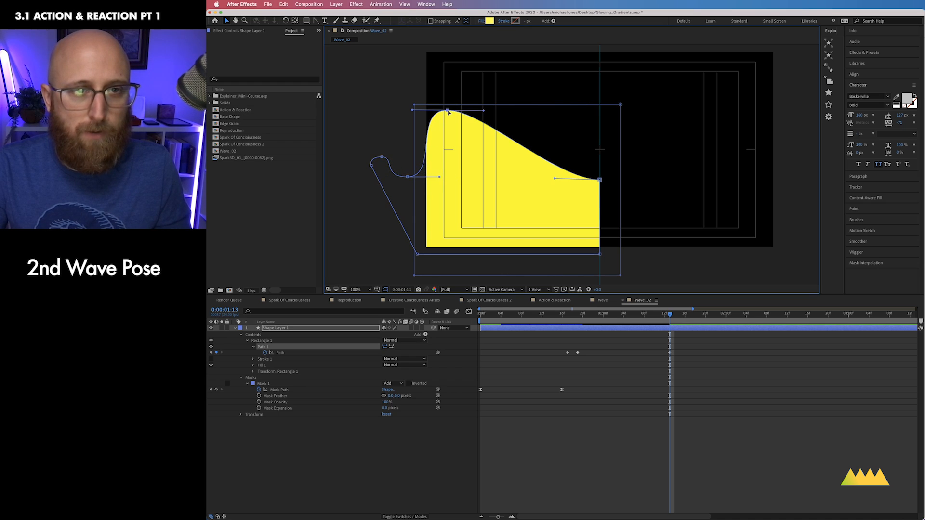
left_click_drag(448, 111, 426, 109)
left_click_drag(491, 110, 516, 108)
left_click(454, 469)
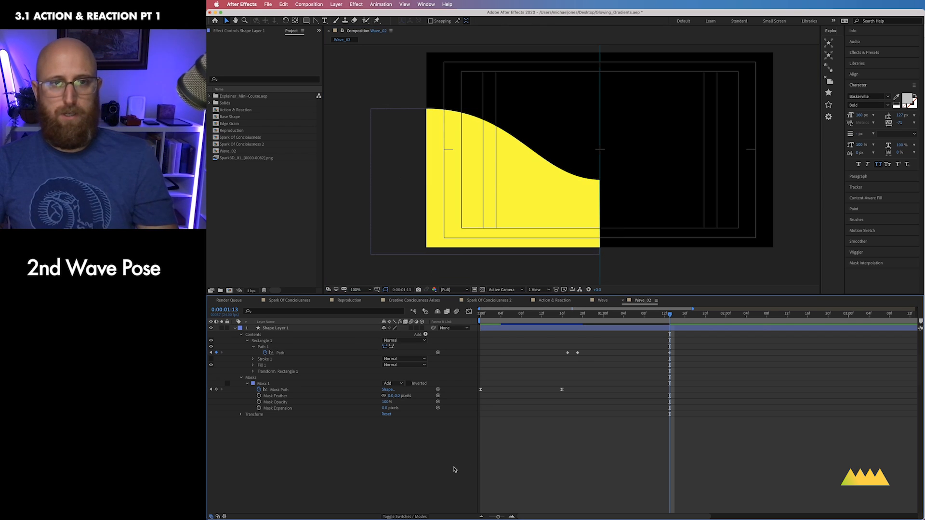
Step: Apply Easy Ease to all the shape's Path keyframes and show their speed curves in the graph editor
left_click_drag(554, 343, 691, 379)
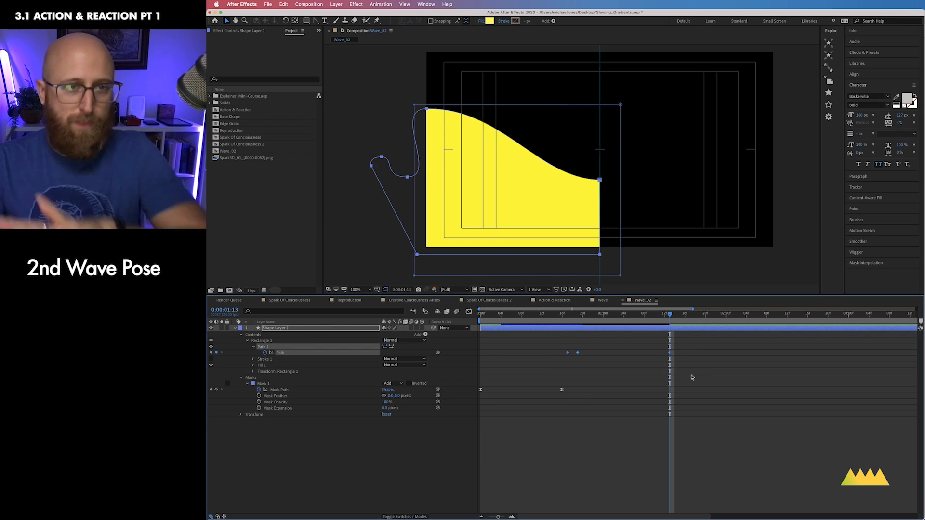
right_click(669, 356)
mouse_move(706, 447)
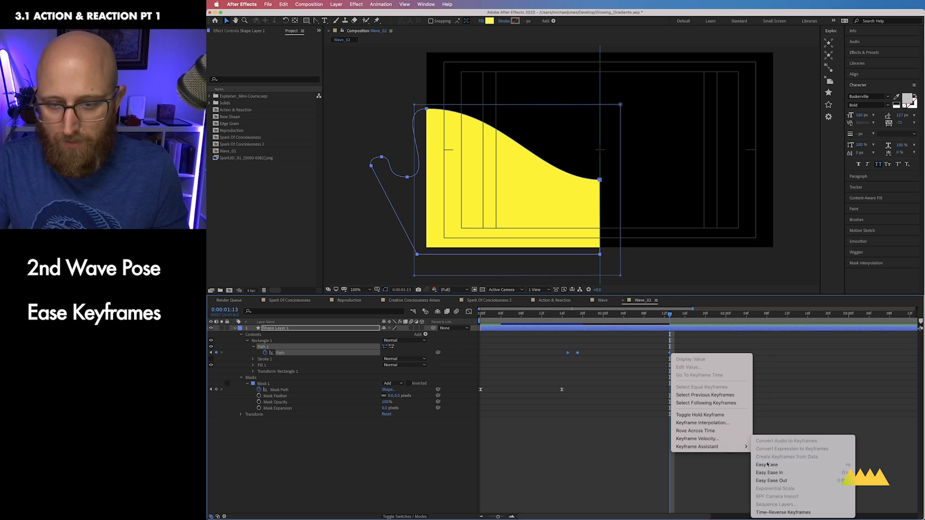
left_click(767, 464)
left_click(469, 313)
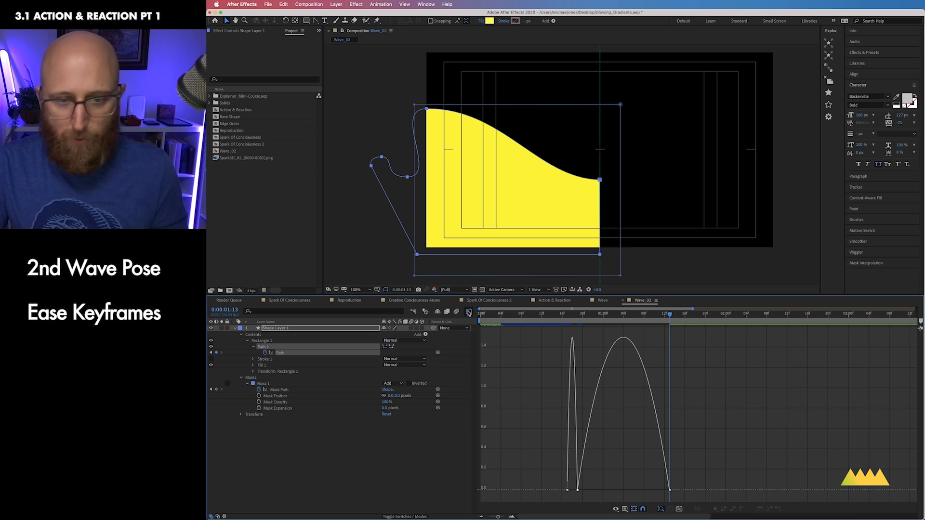
Step: Make the first Path transition start fast by shortening the ease out of 0:00:00:17 and lengthening the ease into 0:00:00:19
left_click_drag(601, 319, 582, 322)
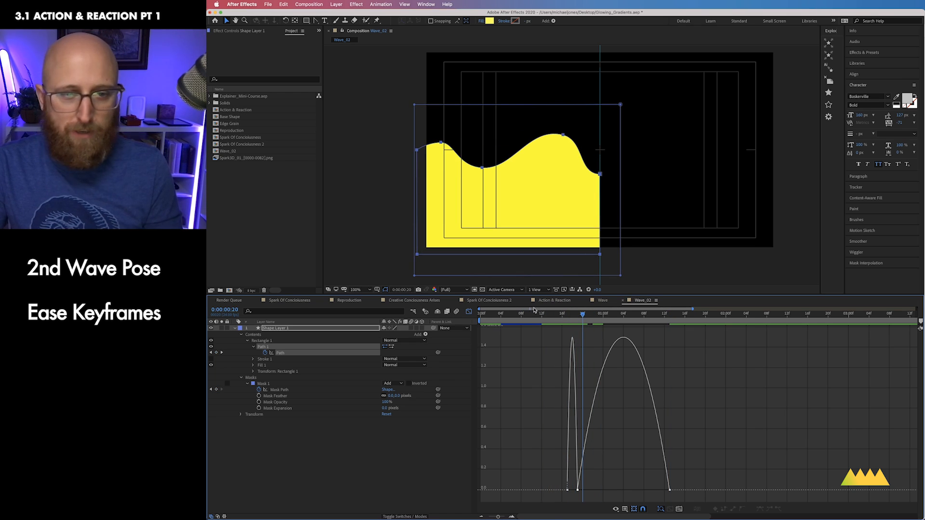
left_click(616, 301)
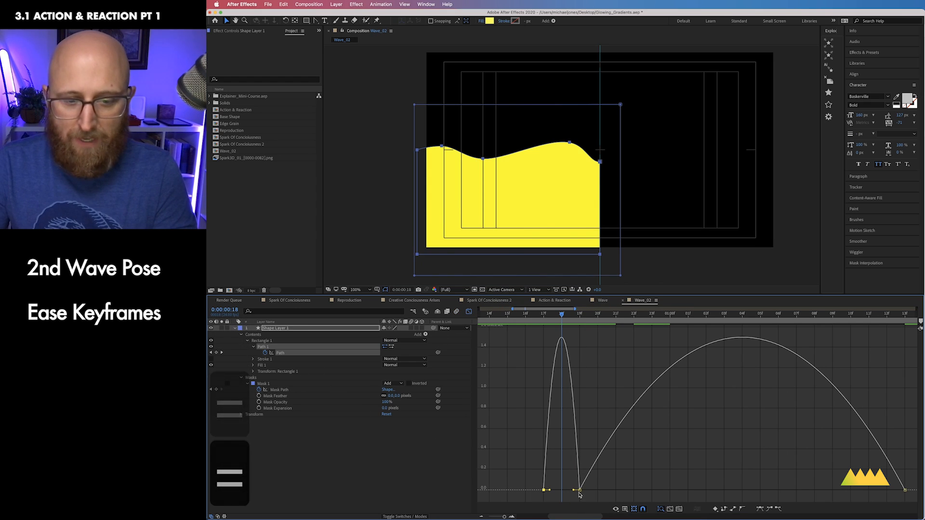
left_click_drag(550, 491, 544, 492)
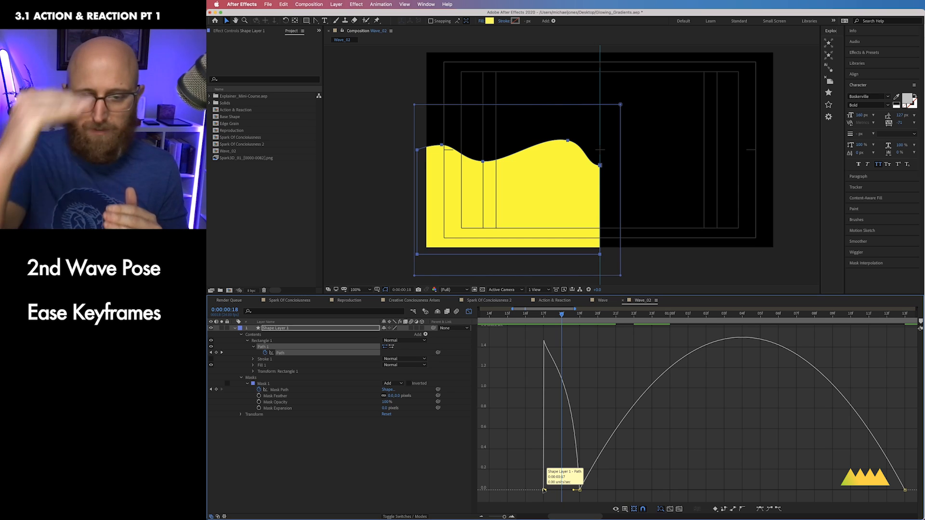
left_click_drag(573, 490, 560, 492)
left_click(524, 318)
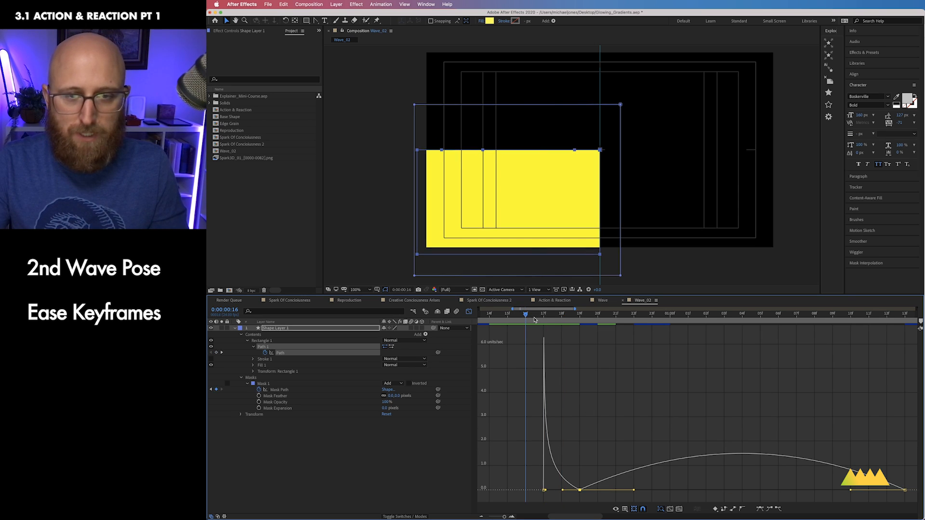
Step: Shorten the ease out of the 0:00:00:19 Path keyframe and lengthen the ease into the 0:00:01:13 keyframe
left_click_drag(535, 320, 616, 332)
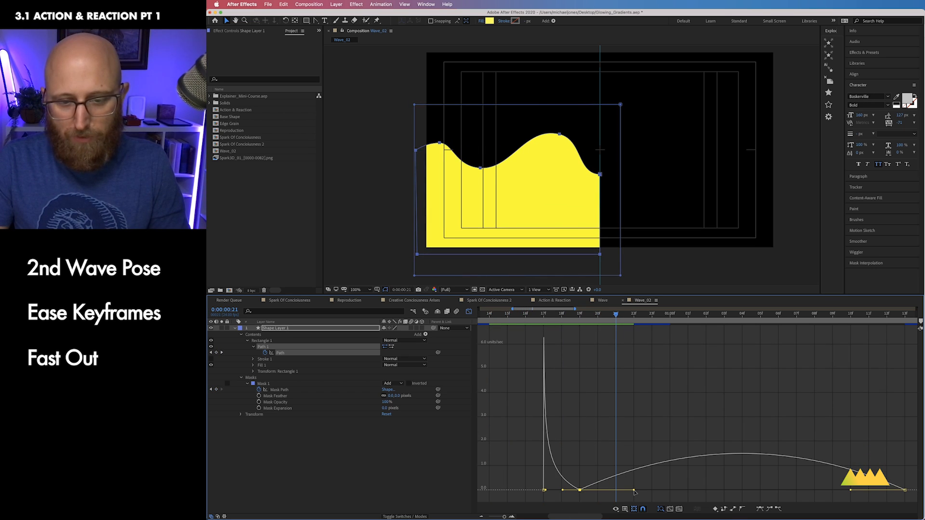
left_click_drag(634, 491, 583, 491)
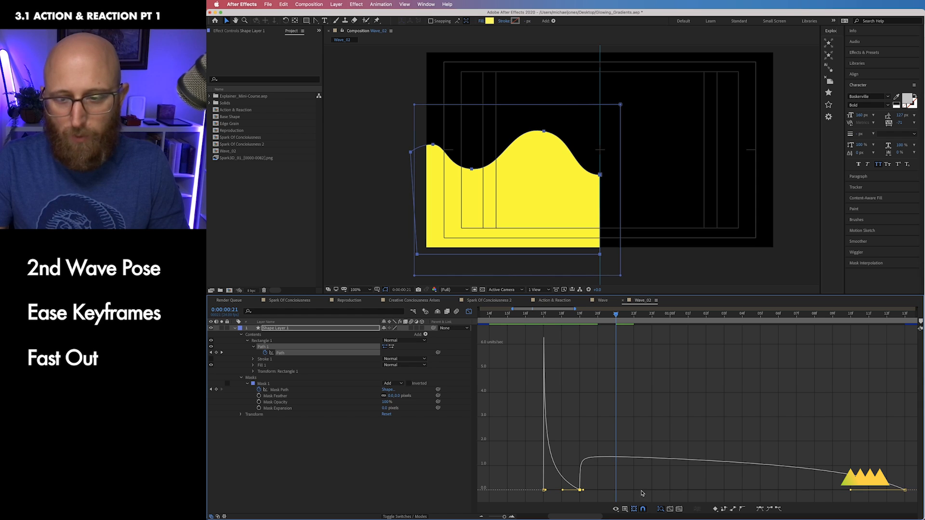
left_click_drag(851, 492, 747, 498)
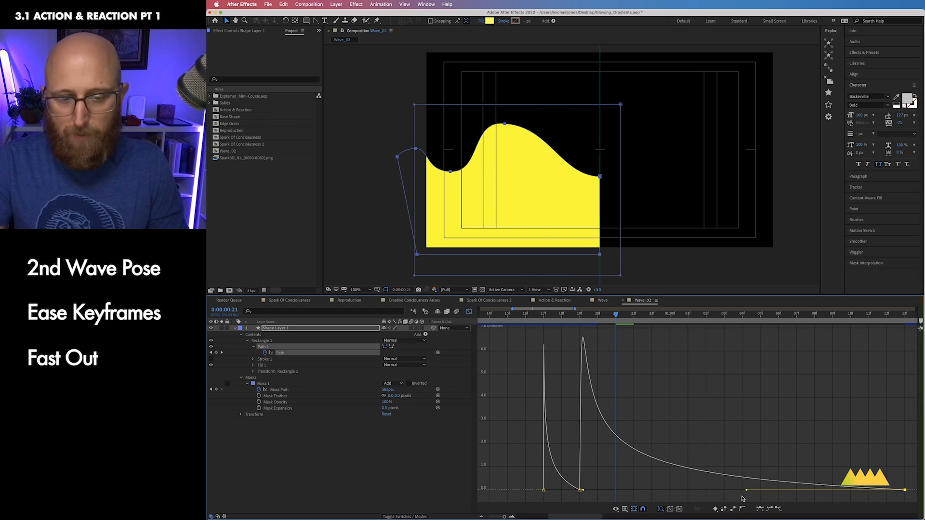
left_click_drag(532, 316, 581, 324)
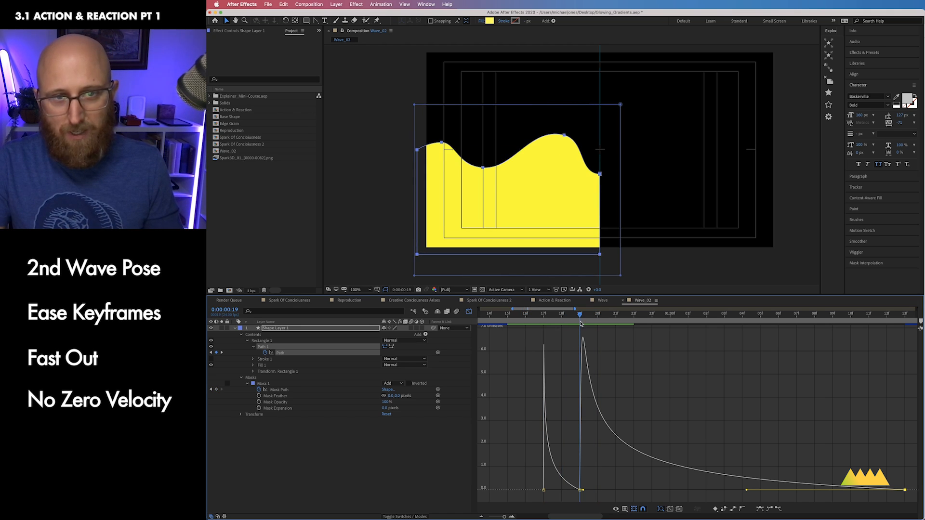
Step: Raise the 0:00:00:19 Path keyframe's speed slightly above zero and preview the wave motion
mouse_move(589, 472)
left_mouse_down()
mouse_move(559, 505)
mouse_move(575, 495)
mouse_move(563, 476)
mouse_move(586, 477)
mouse_move(565, 465)
mouse_move(584, 463)
left_mouse_up()
key("super+z")
key("super+z")
left_click_drag(579, 316, 612, 324)
key("space")
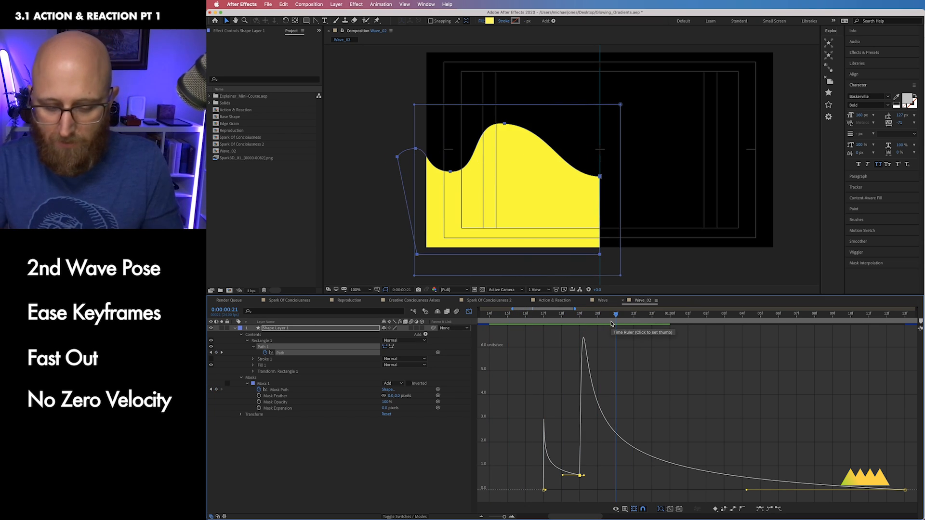
key("ctrl+0")
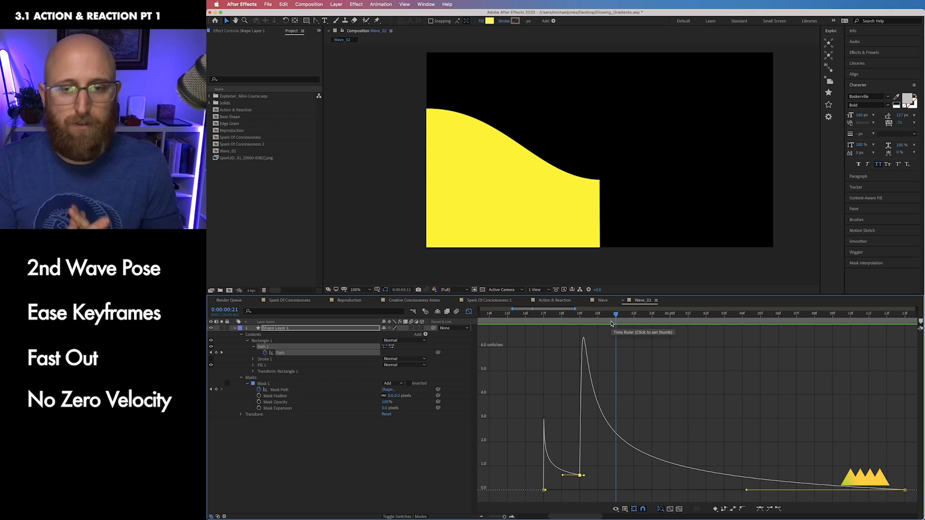
Step: Set the work area's end to 0:00:02:08 and preview the wave animation
key("space")
key("minus")
key("minus")
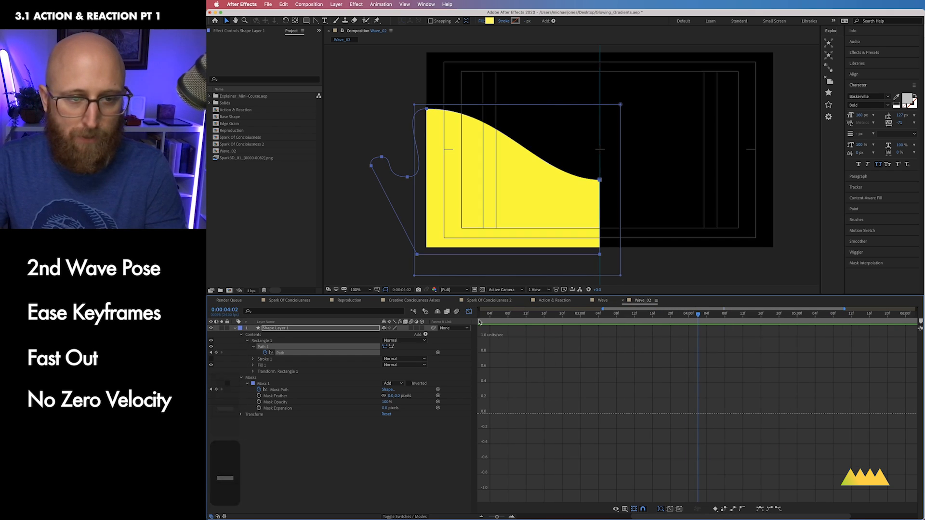
key("minus")
key("minus")
left_click(573, 316)
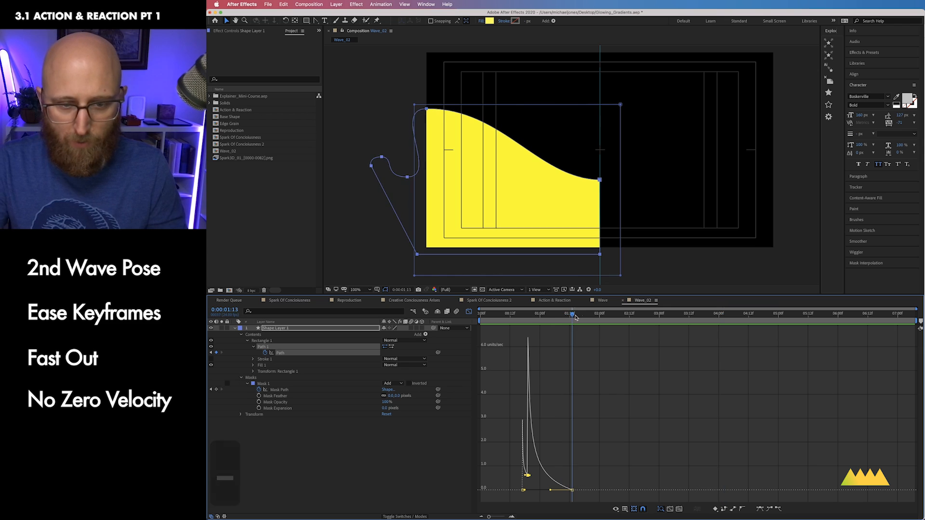
left_click_drag(573, 316, 621, 314)
key("n")
key("ctrl+0")
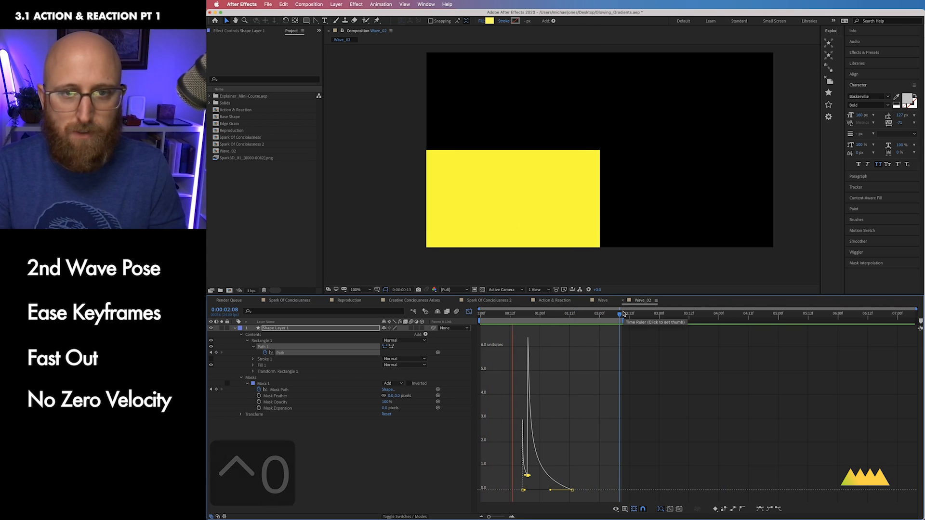
key("space")
Step: Delay the last Path keyframe to 0:00:02:05 and preview the slower roll
left_click_drag(572, 490, 611, 492)
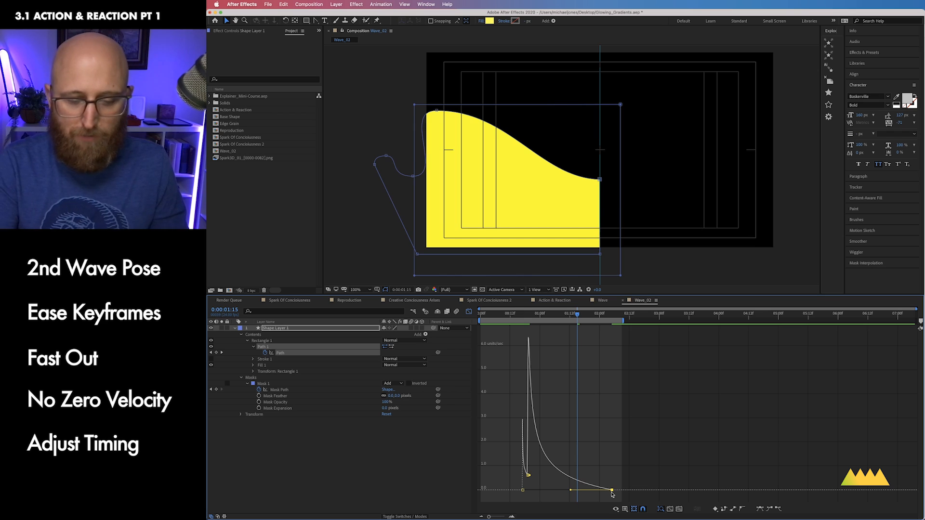
key("ctrl+0")
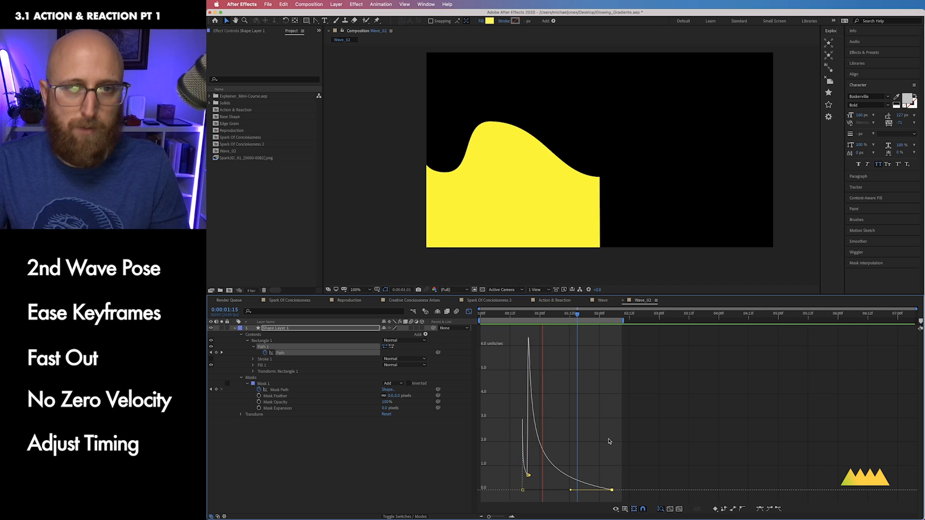
key("space")
Step: At 0:00:02:05, shift the off-tile corner, small crest and trough farther left, raise the trough, and preview the motion
left_click_drag(579, 317, 610, 324)
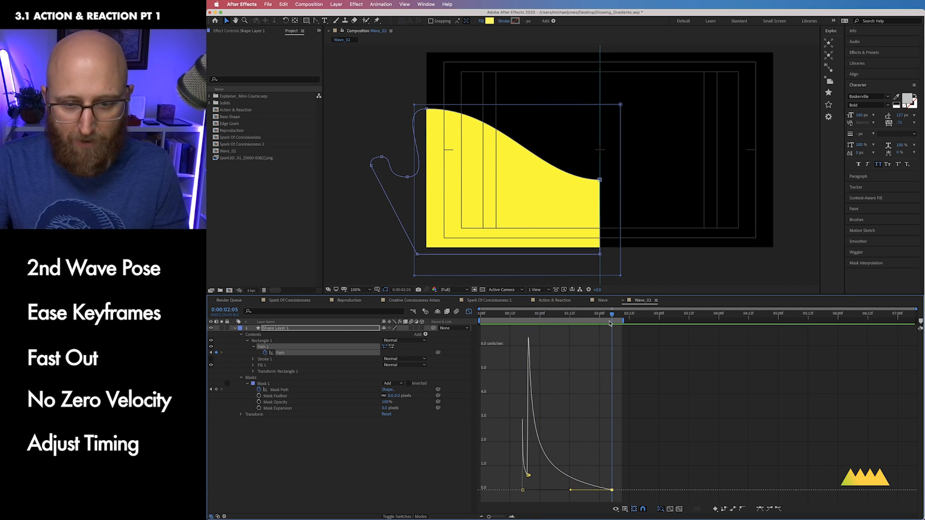
left_click(407, 176)
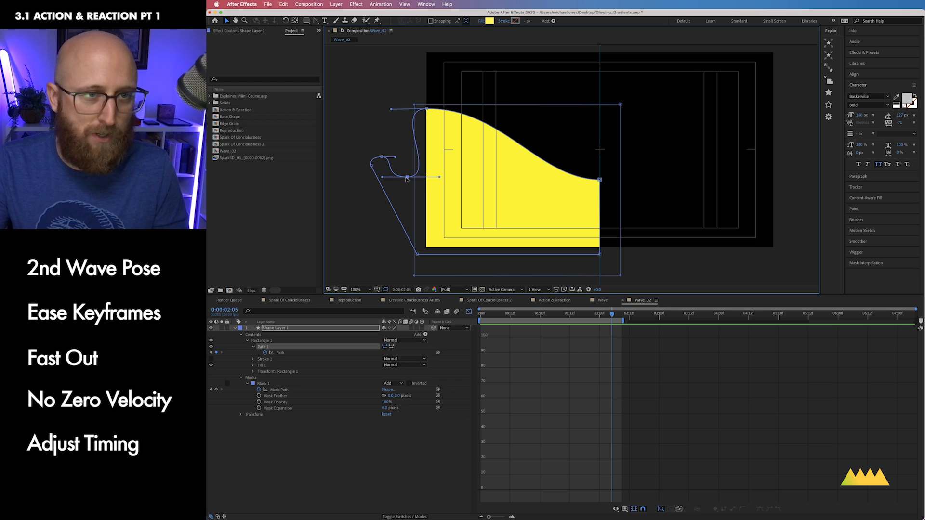
left_click_drag(406, 178, 335, 181)
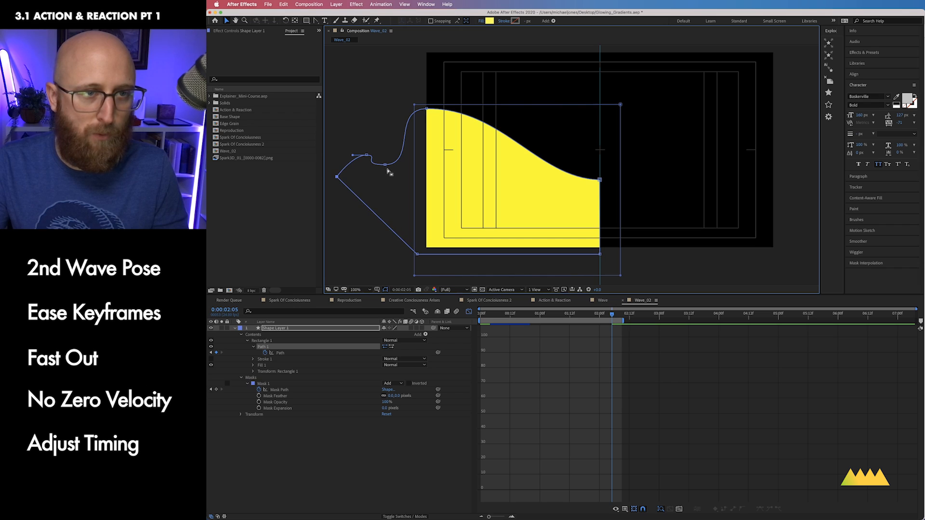
left_click_drag(385, 165, 418, 165)
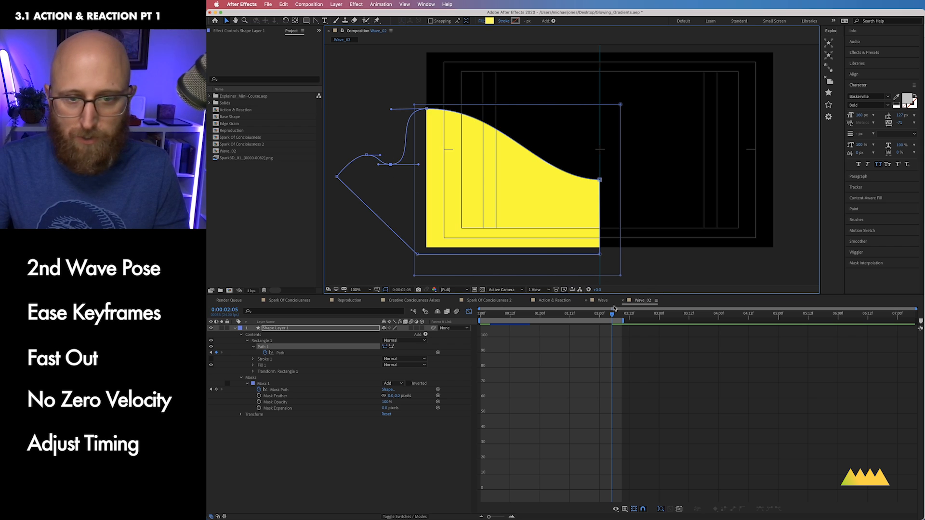
left_click_drag(609, 316, 498, 317)
key("ctrl+0")
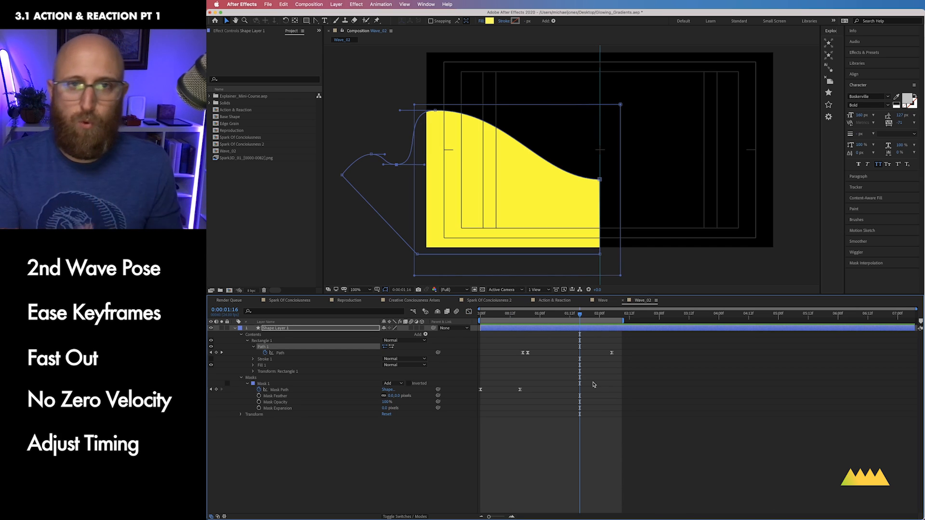
Step: Change the wave shape's fill to a linear gradient and stretch its start and end points across the tile's width
left_click(366, 330)
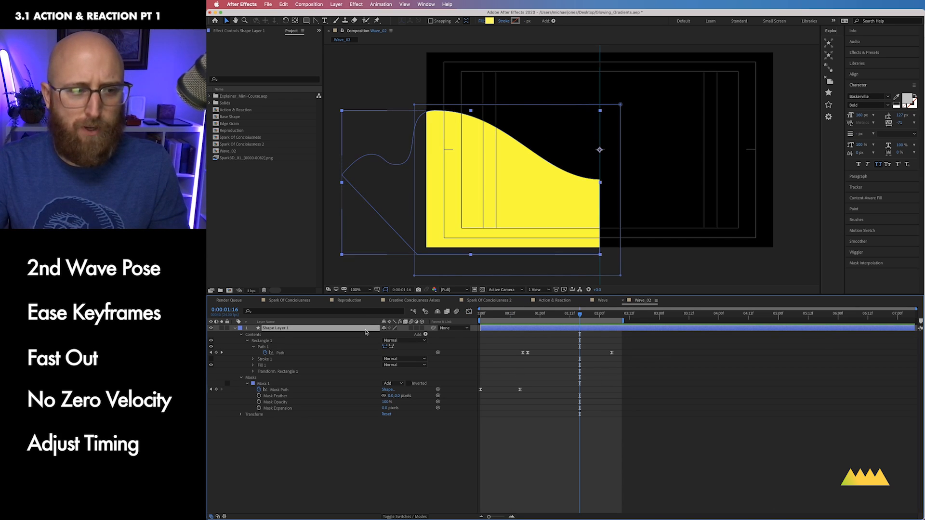
left_click(479, 22)
left_click(436, 62)
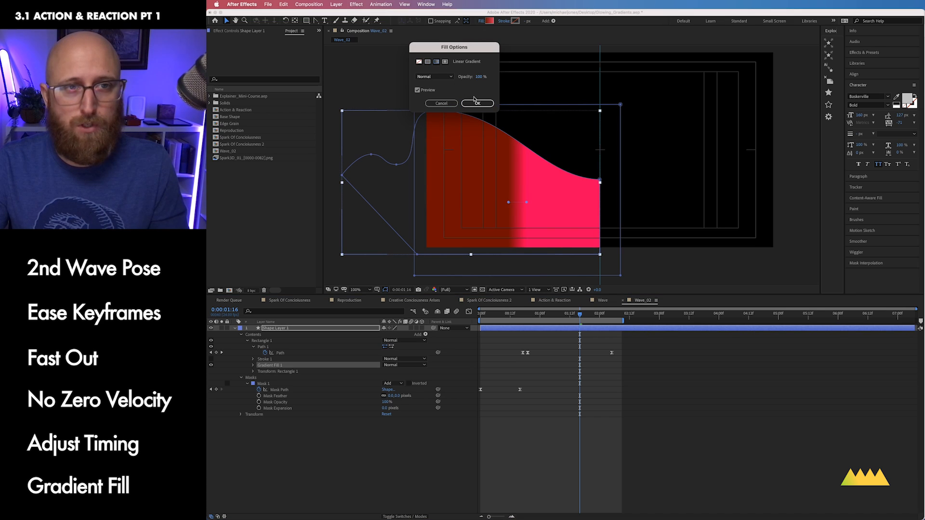
left_click(477, 103)
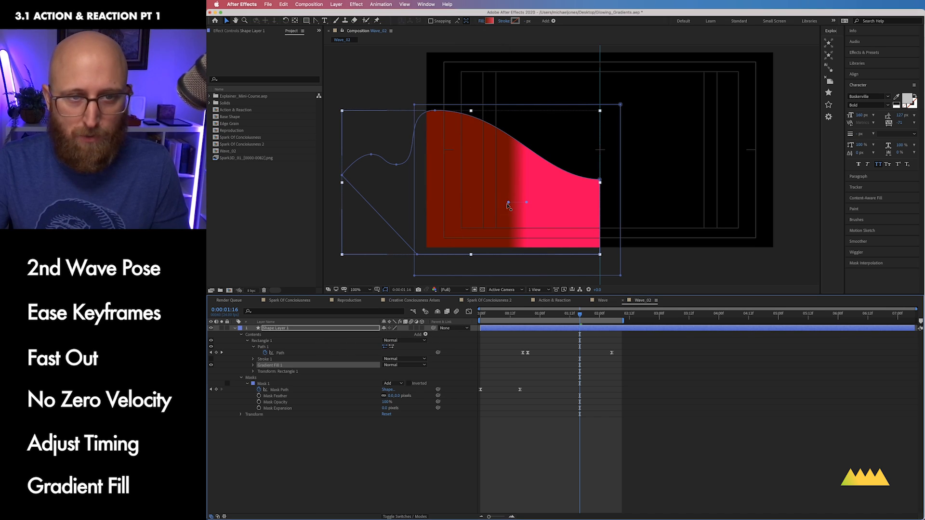
left_click_drag(507, 204, 421, 201)
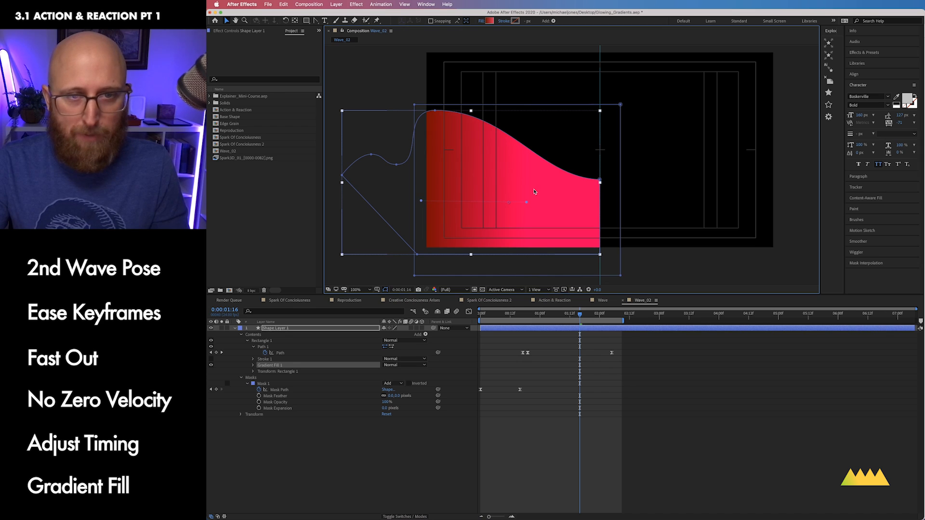
left_click_drag(527, 204, 590, 212)
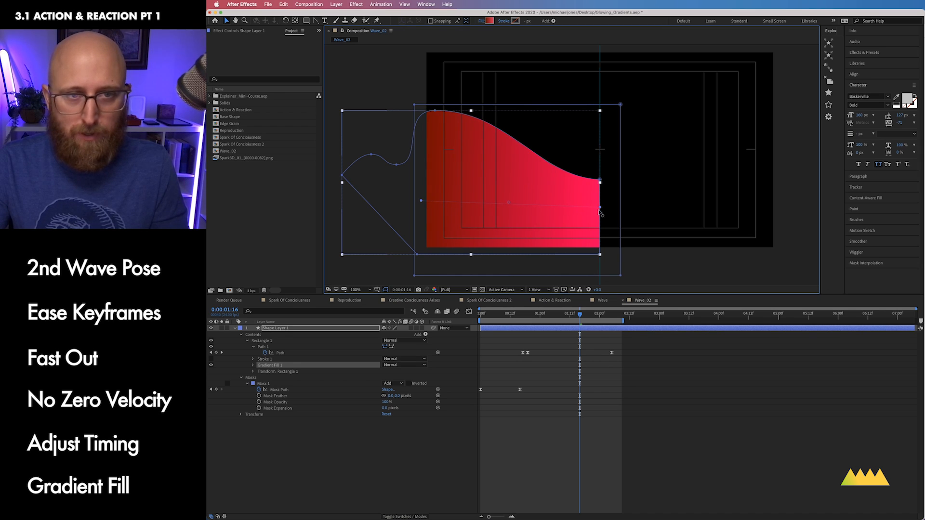
Step: Open the gradient fill's colours for editing and set the starting colour stop to teal 00656F
left_click(254, 366)
left_click(395, 402)
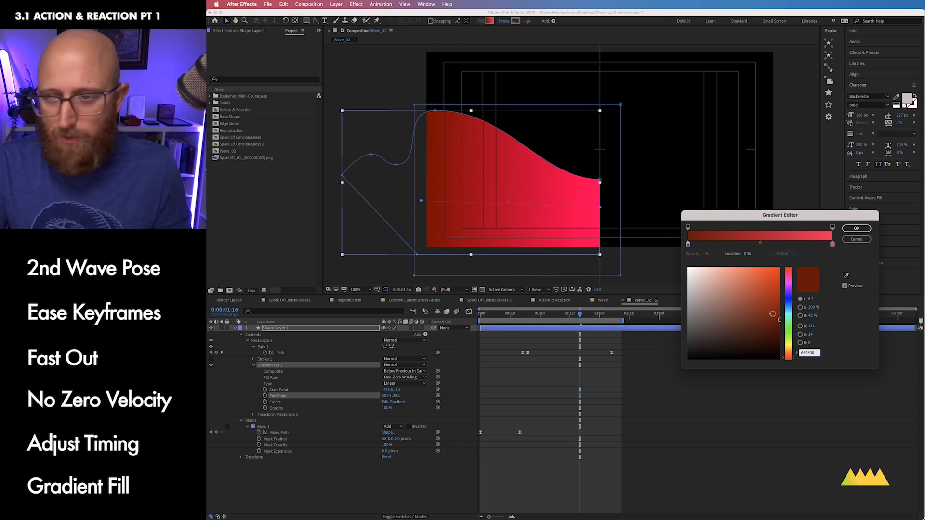
left_click_drag(789, 355, 789, 346)
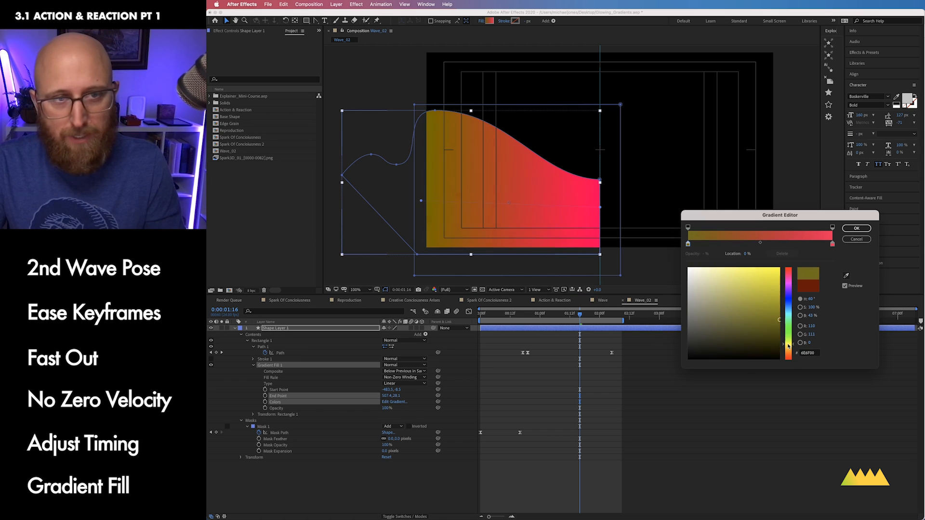
left_click(788, 314)
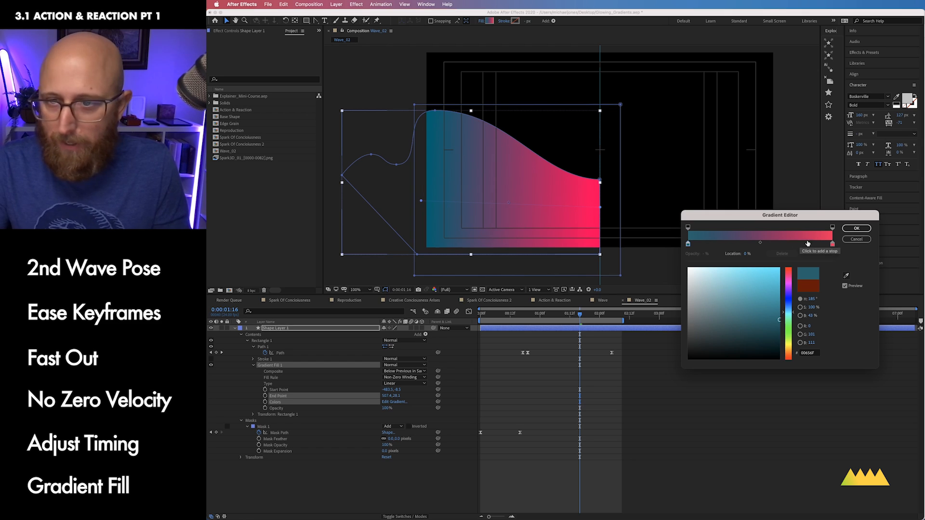
Step: Brighten the gradient's starting stop to cyan 00CBE0, accept the colours, and preview the recoloured wave
mouse_move(770, 288)
left_mouse_down()
mouse_move(787, 274)
mouse_move(790, 281)
left_mouse_up()
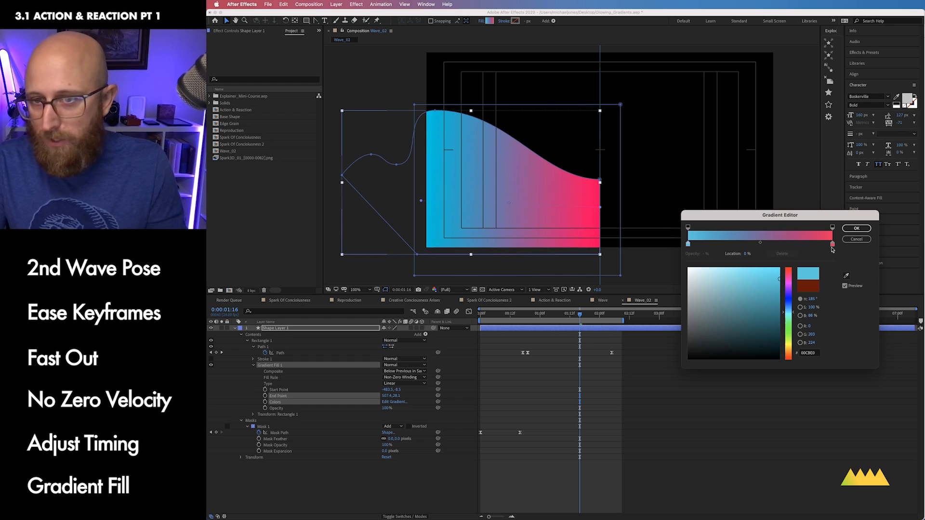
left_click(859, 230)
left_click(433, 478)
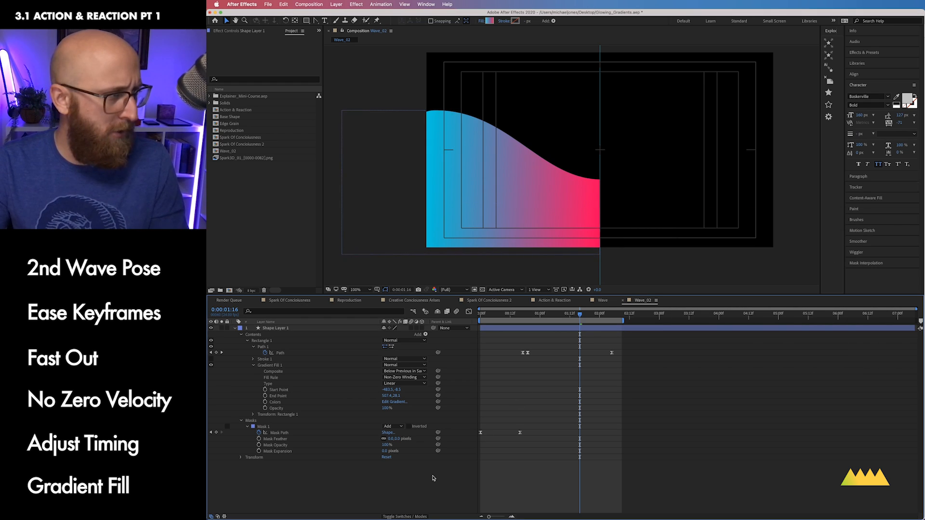
key("ctrl+0")
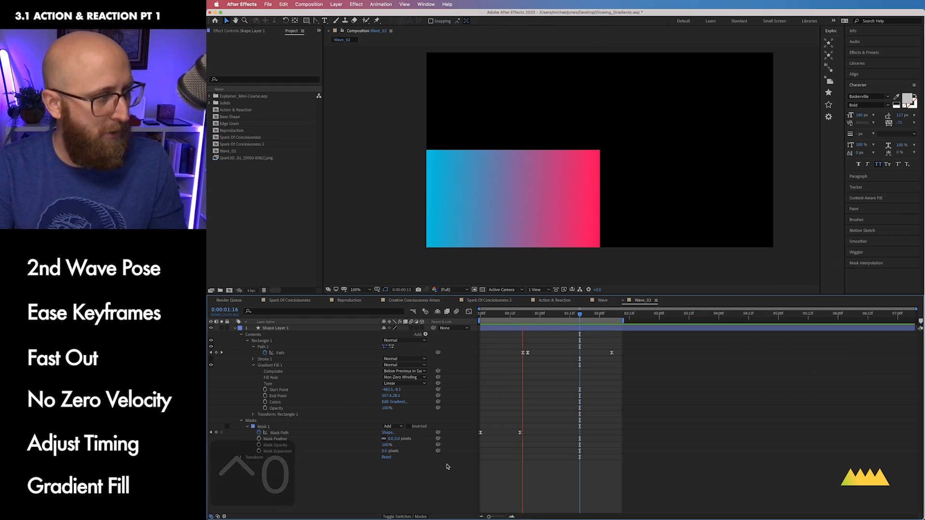
key("space")
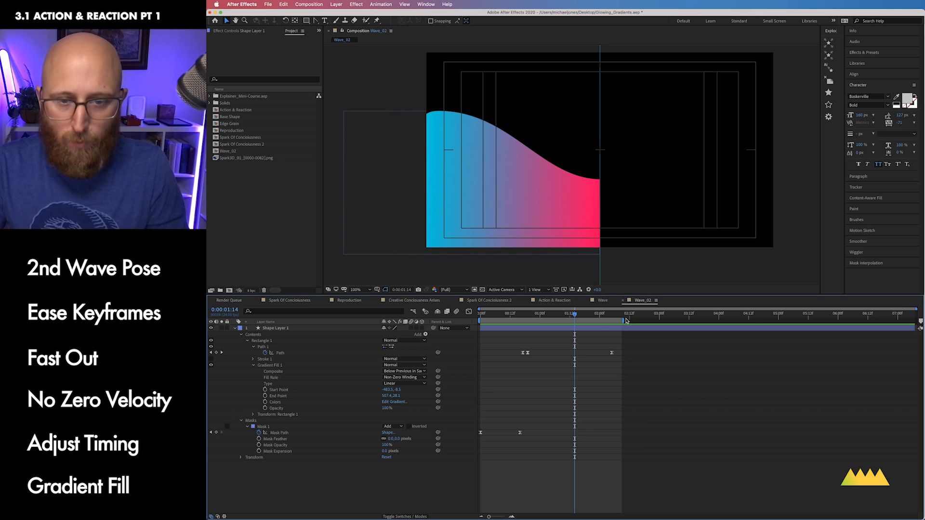
Step: Extend the work area's end to about 0:00:05:12, delay the last Path keyframe to 0:00:03:01, and preview the roll
left_click_drag(626, 320, 807, 321)
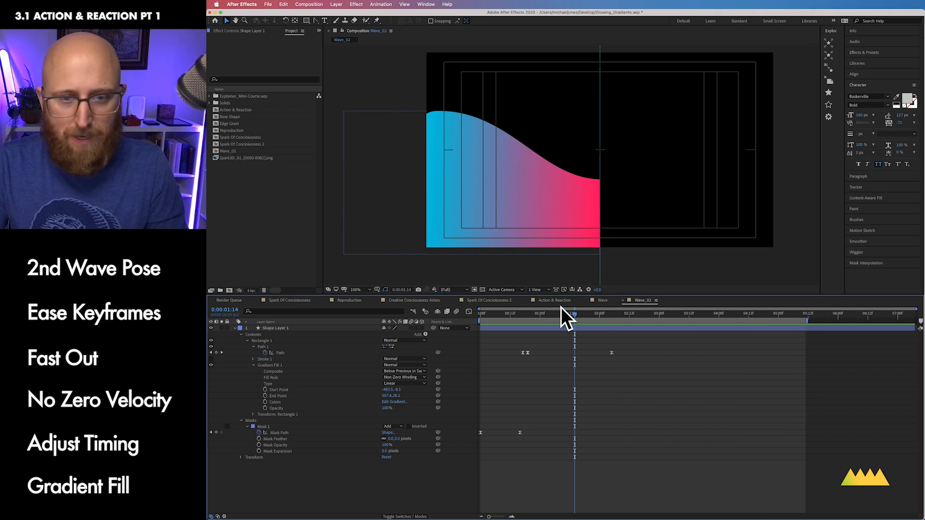
left_click_drag(575, 317, 671, 329)
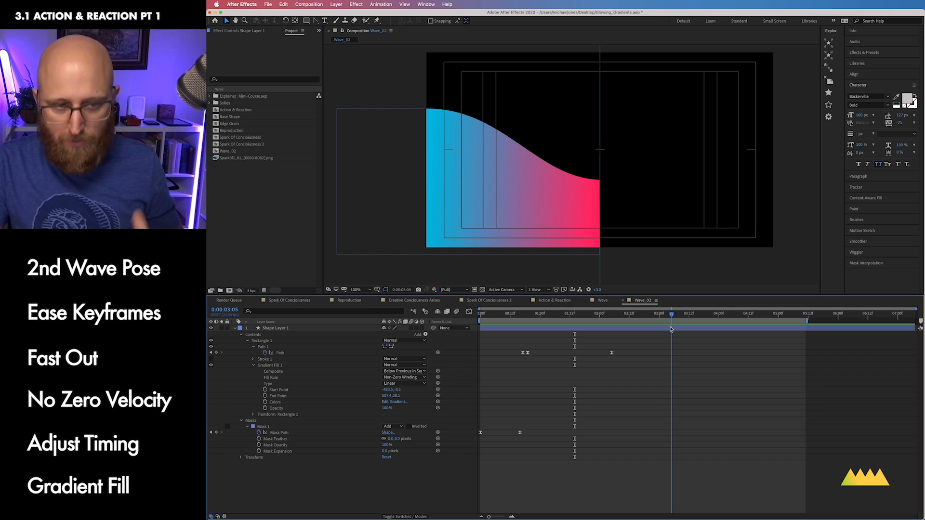
left_click(617, 314)
left_click_drag(611, 353, 663, 355)
key("ctrl+0")
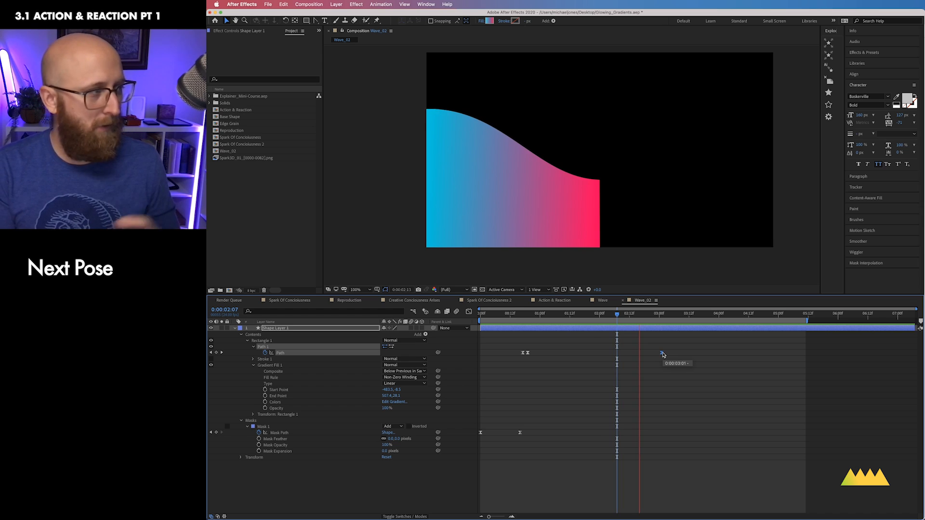
Step: At 0:00:03:08, raise the wave's point on the tile's right edge and lower the left crest point to the tile's base
left_click_drag(626, 313, 667, 315)
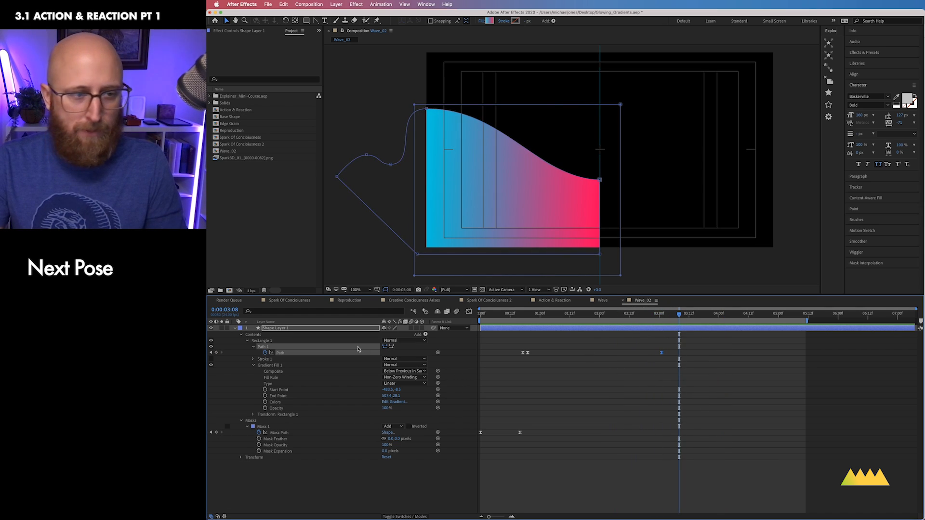
left_click(600, 179)
left_click_drag(600, 181, 606, 154)
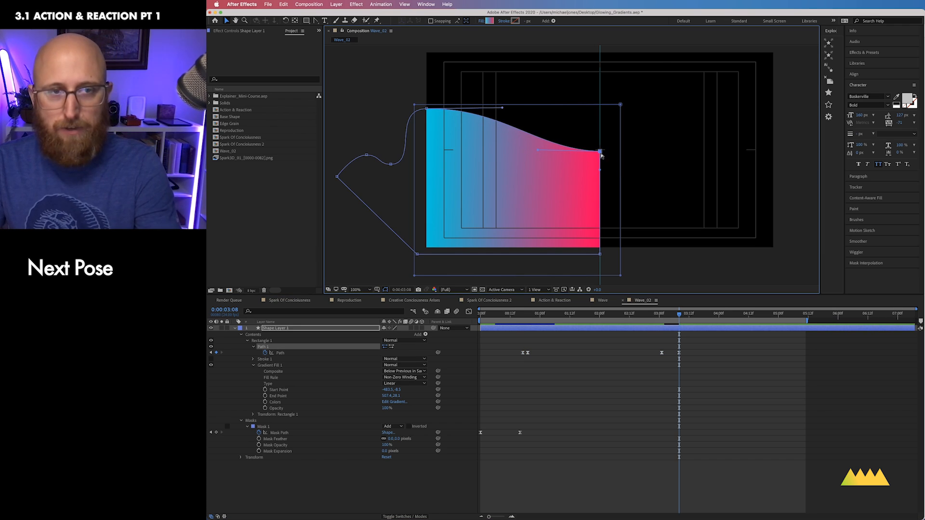
key("super+equal")
key("super+equal")
left_click_drag(704, 136, 637, 155)
key("super+minus")
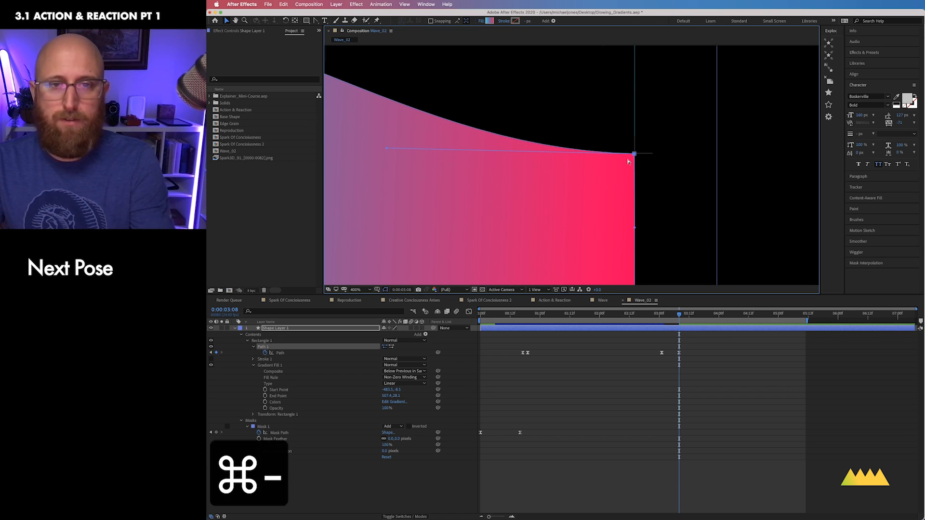
key("super+minus")
left_click_drag(389, 105, 415, 260)
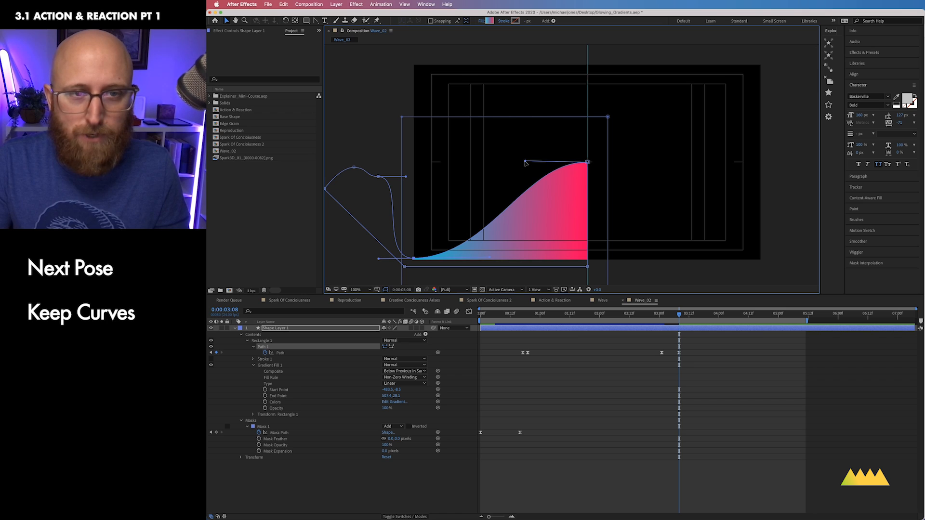
Step: Ease the last two Path keyframes and lengthen their influence handles in the speed graph for a sharper transition
left_click(712, 400)
mouse_move(679, 314)
left_mouse_down()
mouse_move(649, 314)
mouse_move(697, 367)
left_mouse_up()
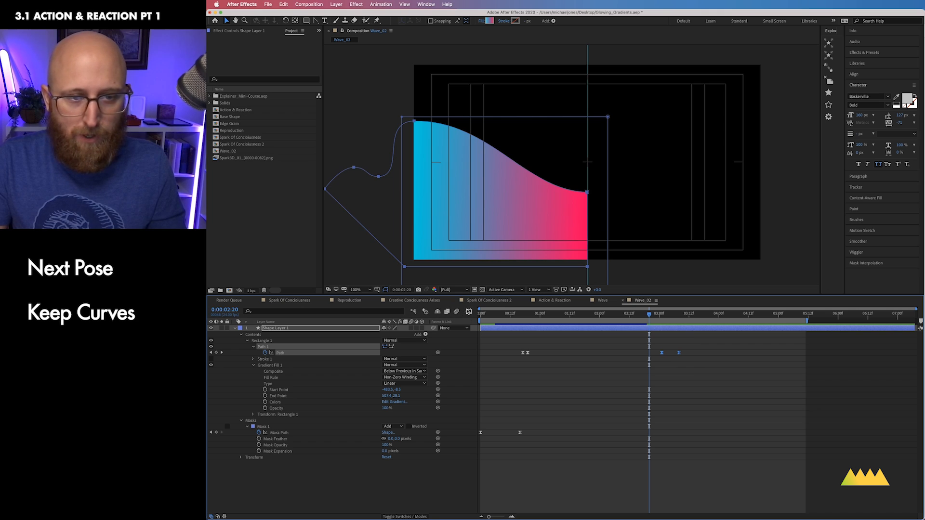
left_click(469, 312)
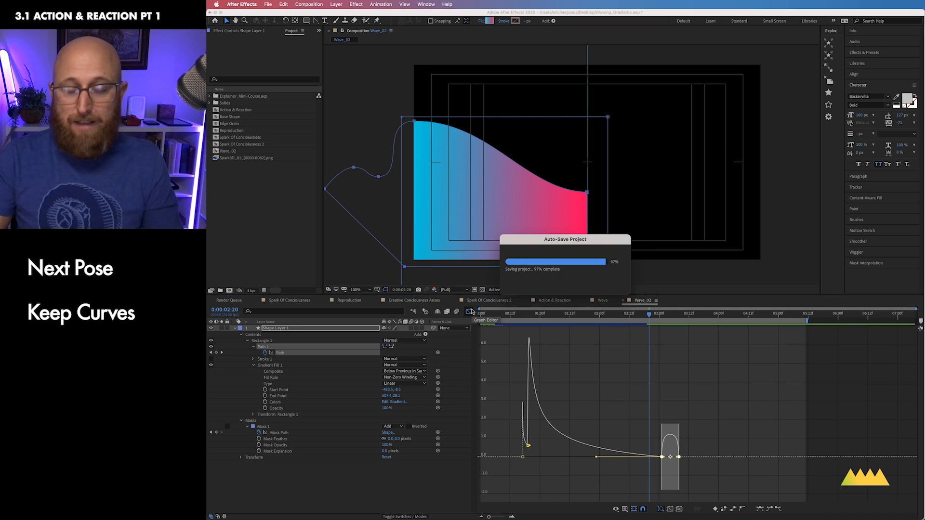
left_click(757, 417)
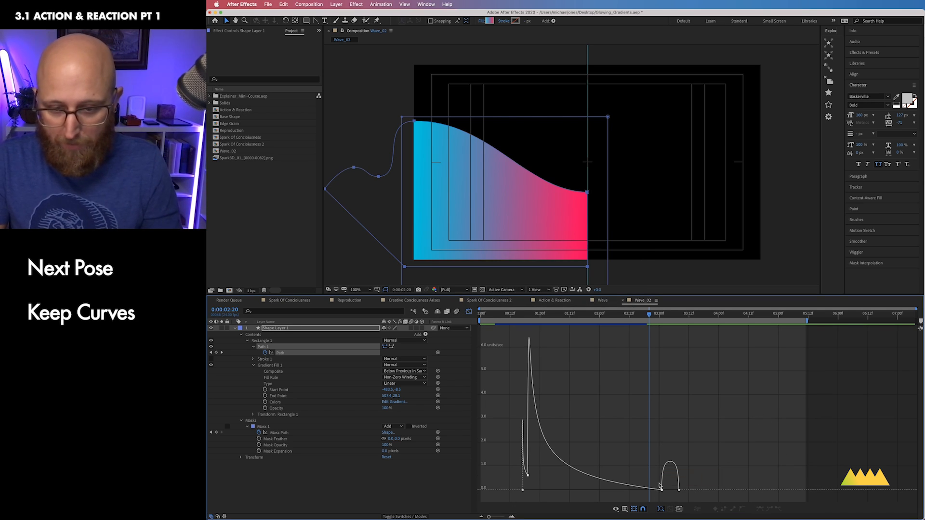
left_click(661, 487)
left_click_drag(664, 491, 673, 491)
left_click_drag(648, 315, 702, 315)
key("equal")
key("equal")
key("equal")
left_click(469, 312)
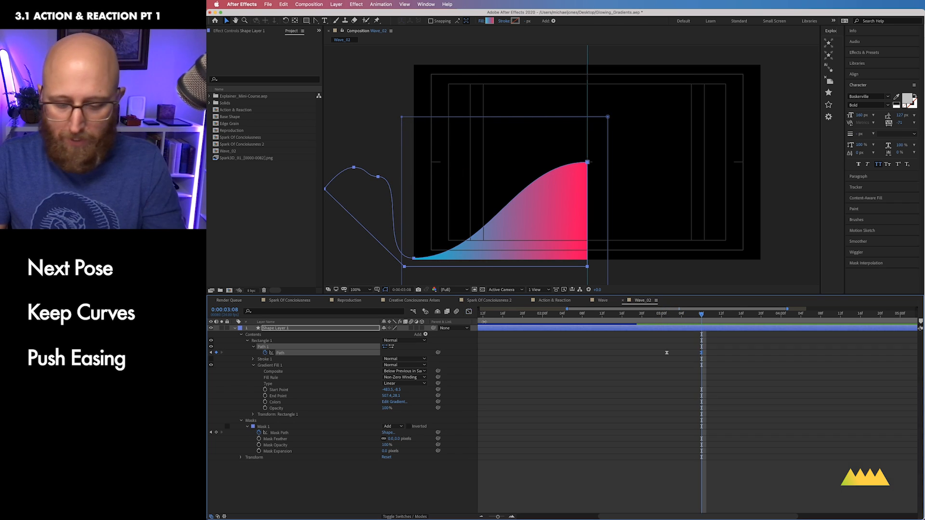
Step: Limit the work area to 0:00:02:12 through 0:00:04:00 and preview the change to the new pose
key("minus")
key("minus")
left_click(629, 314)
key("b")
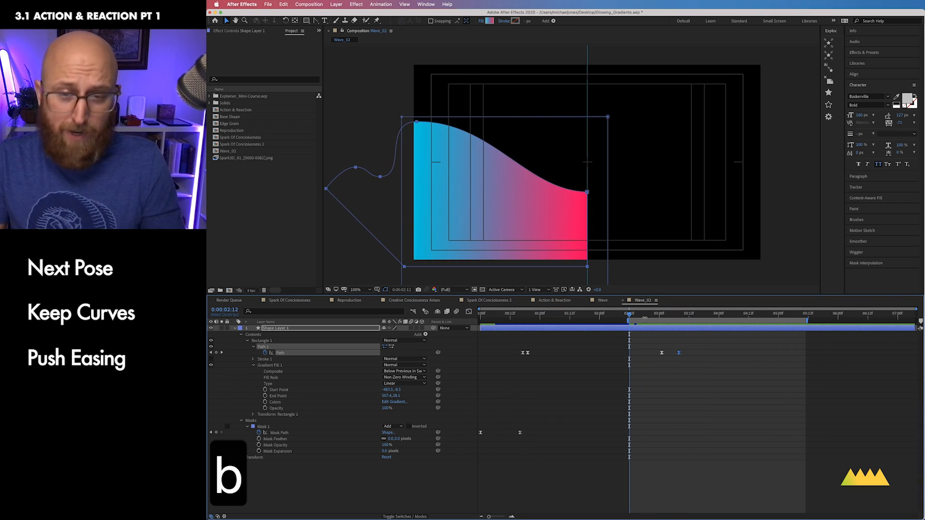
left_click(718, 314)
key("n")
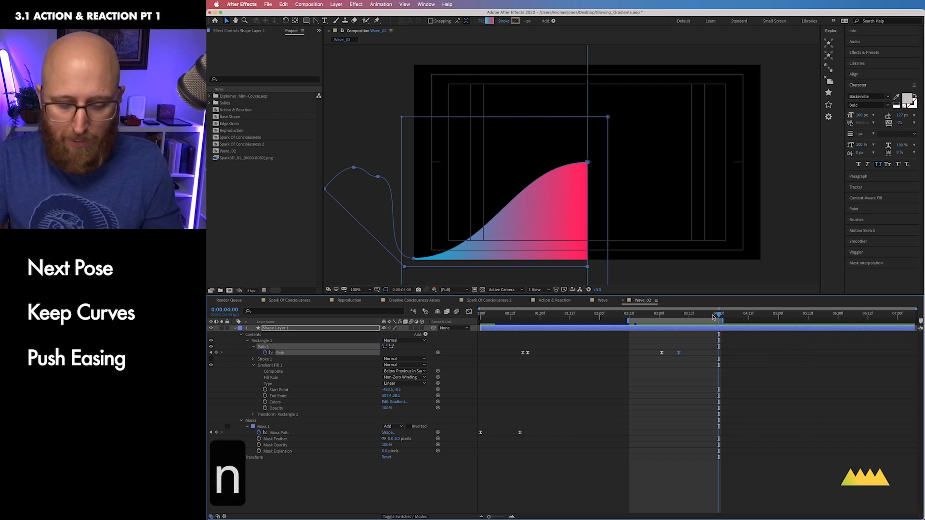
key("ctrl+0")
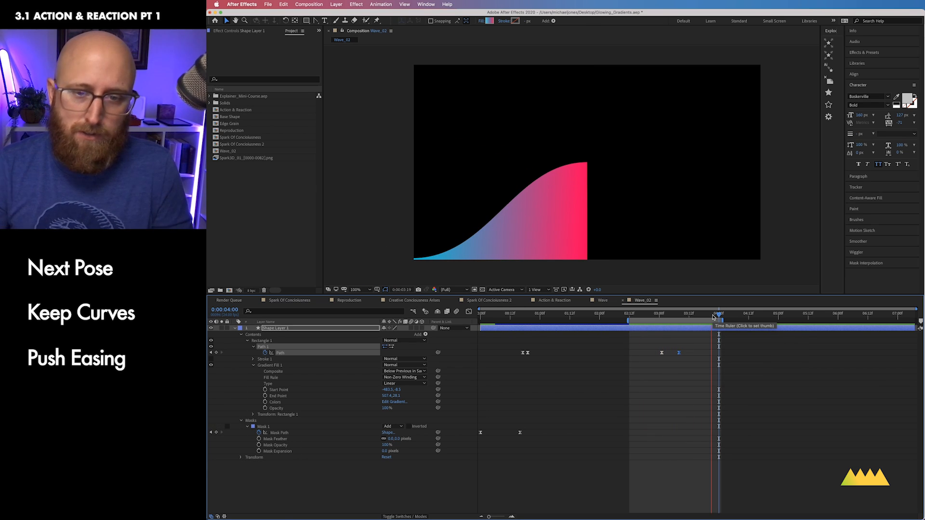
key("space")
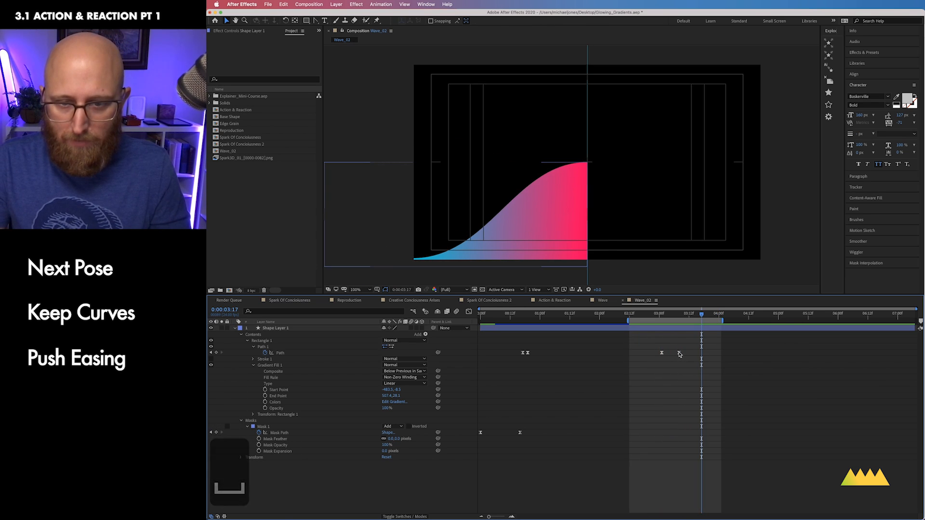
Step: Delay the last Path keyframe to about 0:00:03:13 and tighten the last two keyframes' easing into a steep central speed peak
left_click_drag(705, 349, 646, 365)
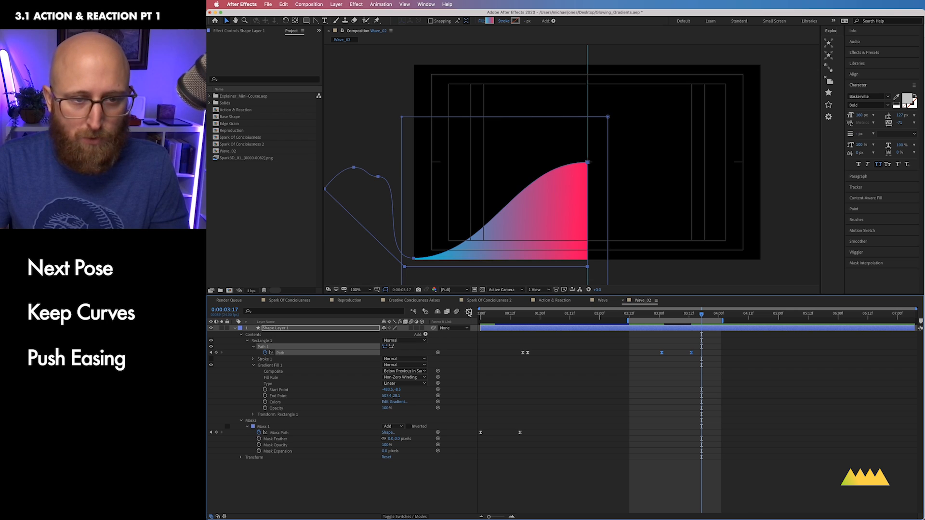
left_click(468, 312)
key("equal")
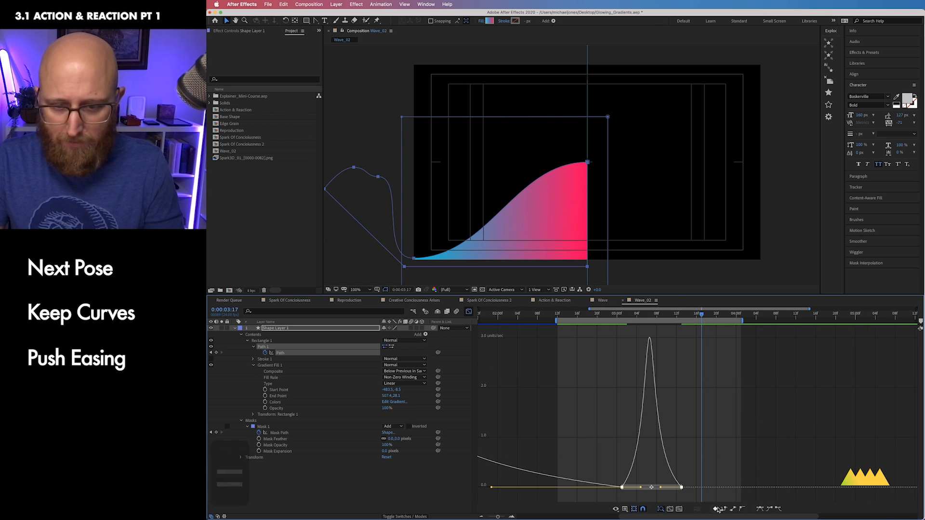
left_click_drag(646, 490, 650, 490)
key("super+z")
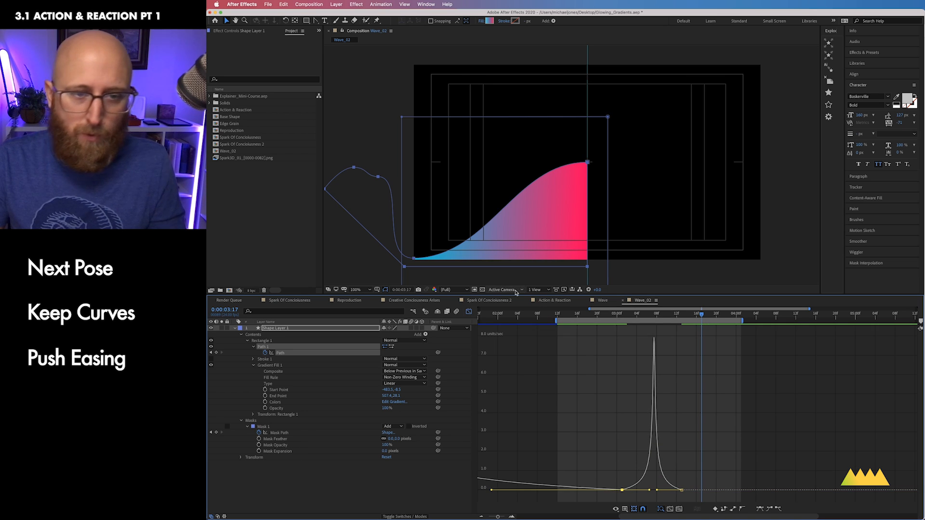
left_click(469, 313)
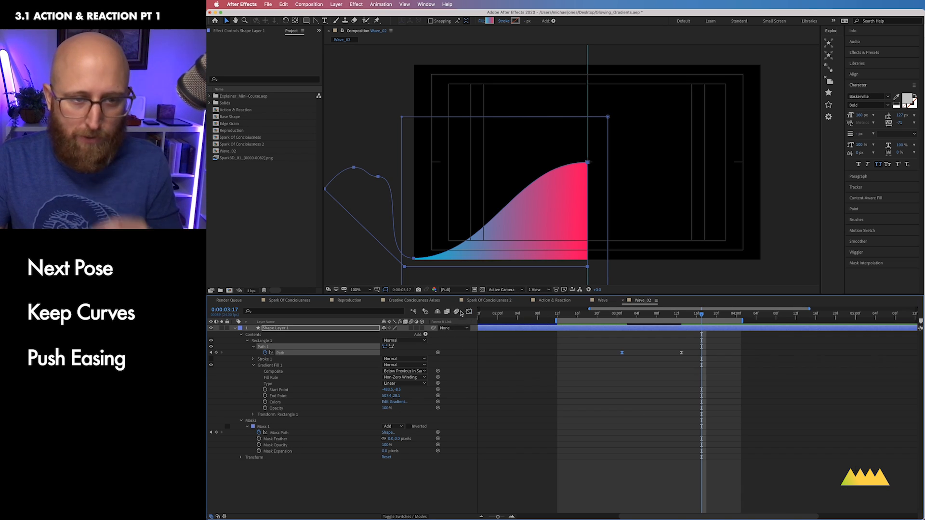
Step: Preview the sharpened transition and extend the work area back to the composition's start
key("minus")
key("ctrl+0")
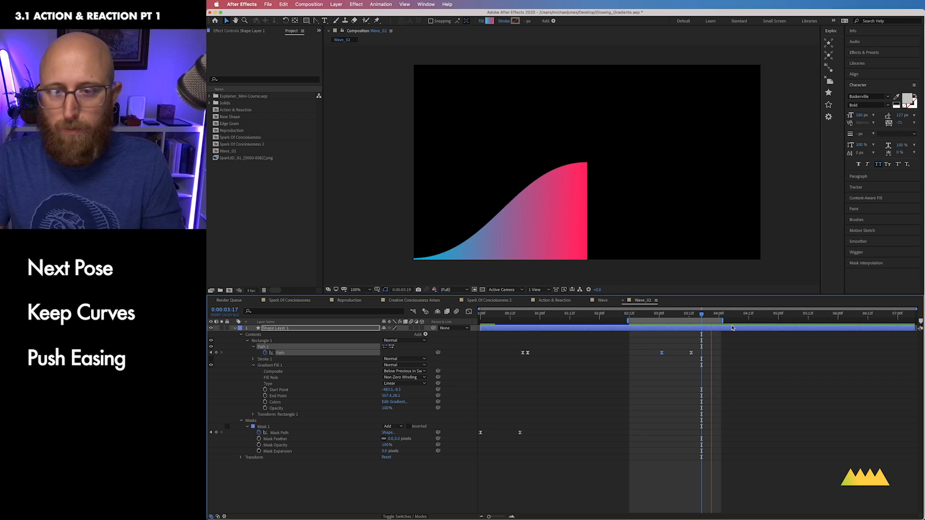
key("space")
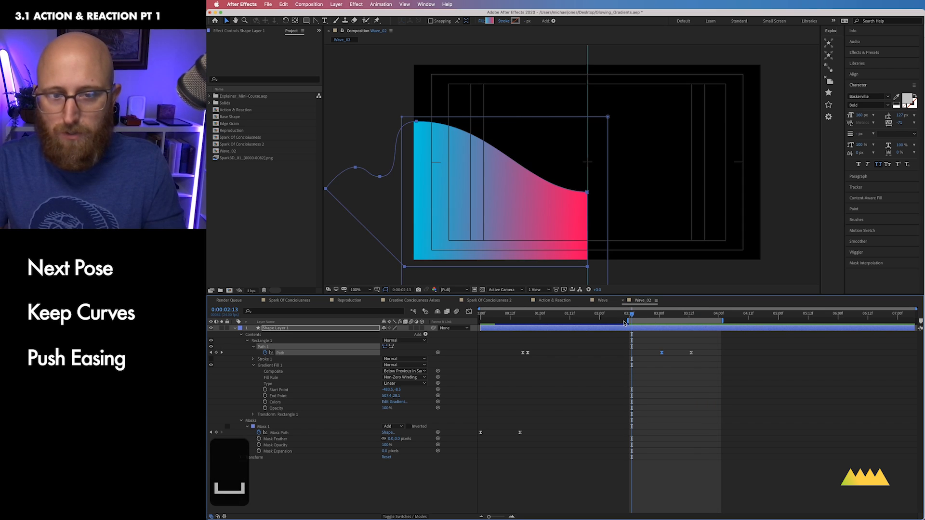
left_click_drag(628, 322, 548, 322)
left_click_drag(548, 322, 479, 322)
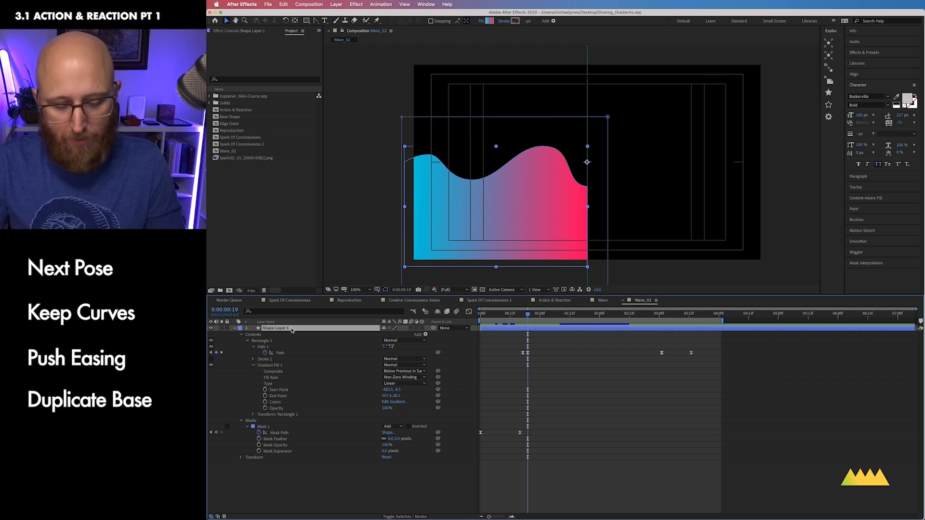
Step: Rename the wave's shape layer to Base Fill
key("Return")
type("Base Fill")
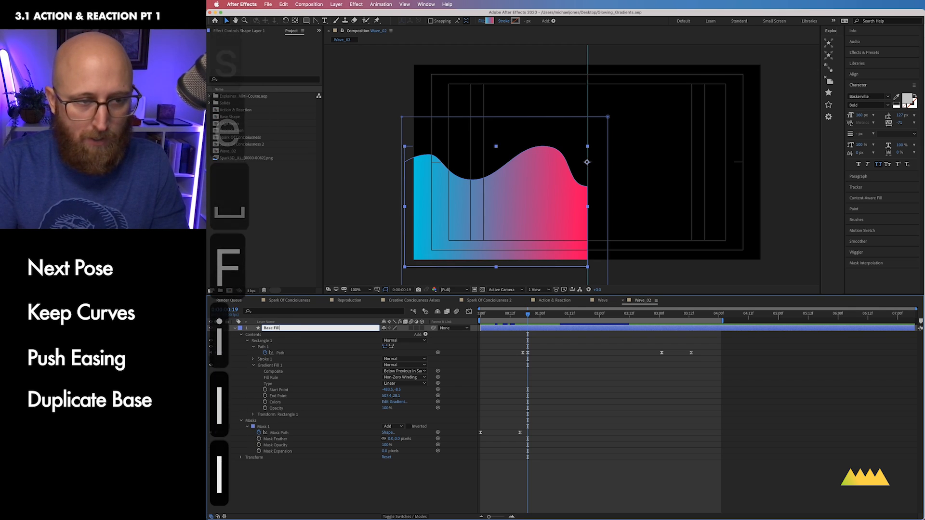
key("Return")
Step: Duplicate the Base Fill layer and name the copy Stroked Line
key("super+d")
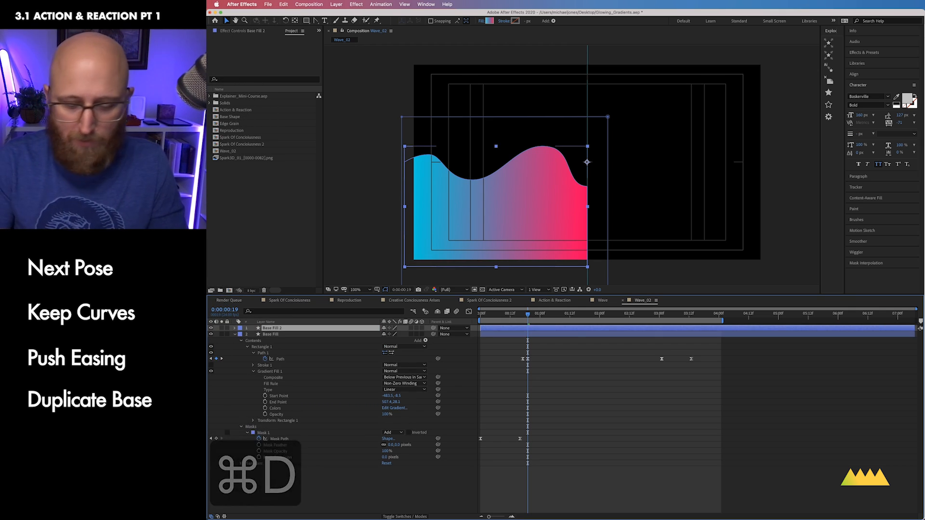
key("Return")
type("\\")
key("BackSpace")
type("Strokie")
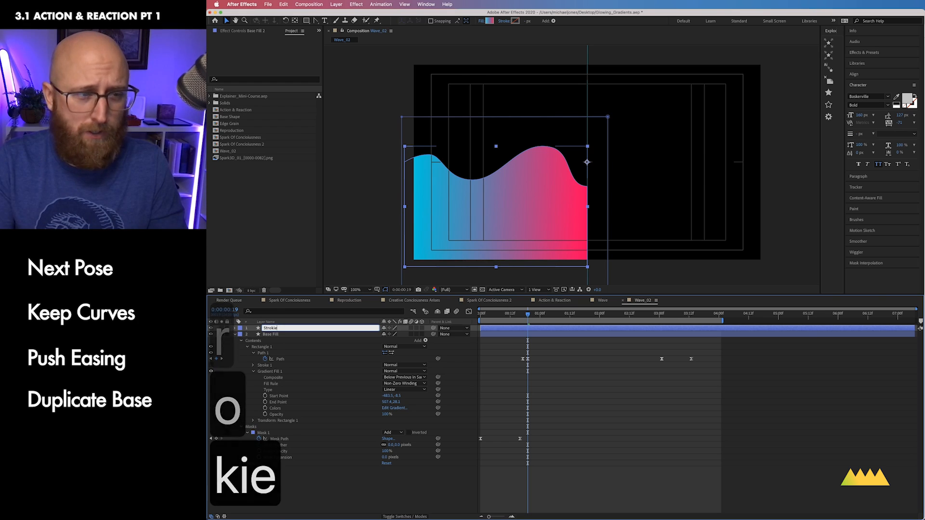
key("BackSpace")
key("BackSpace")
type("ed Line")
key("Return")
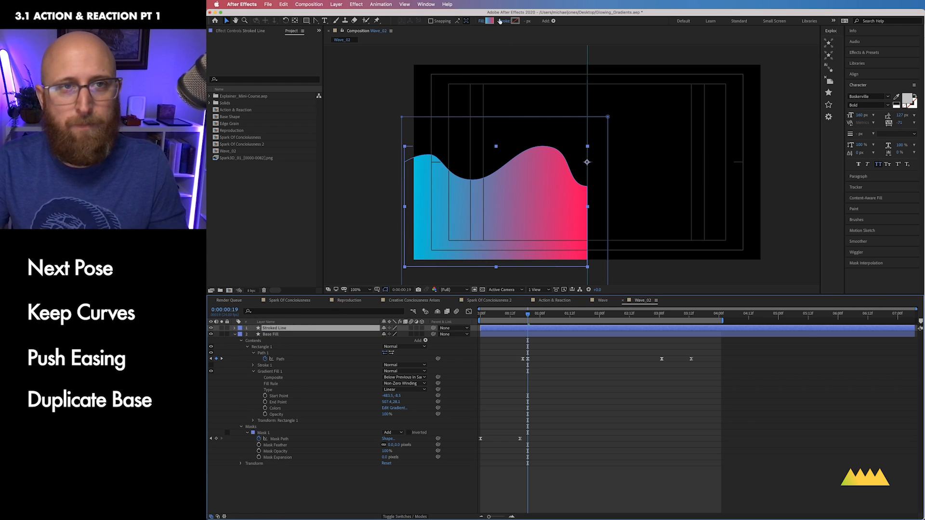
Step: Set the Stroked Line layer's fill to none
left_click(482, 21)
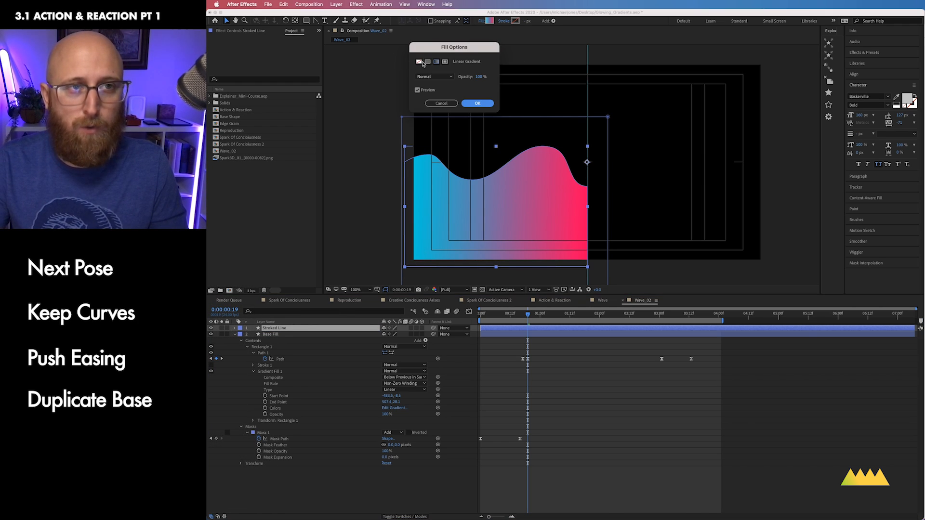
left_click(419, 62)
left_click(478, 104)
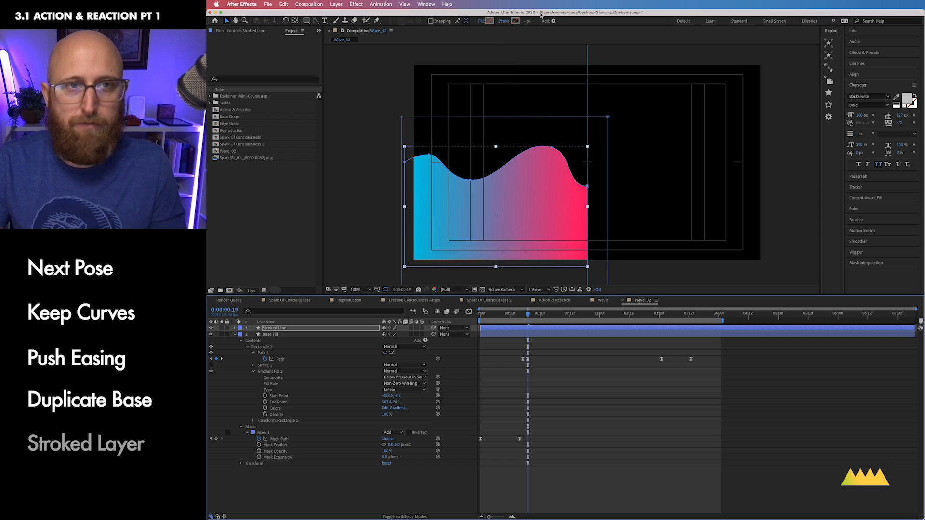
Step: Give the Stroked Line layer a white FFFFFF stroke about 4 px wide
left_click(515, 22)
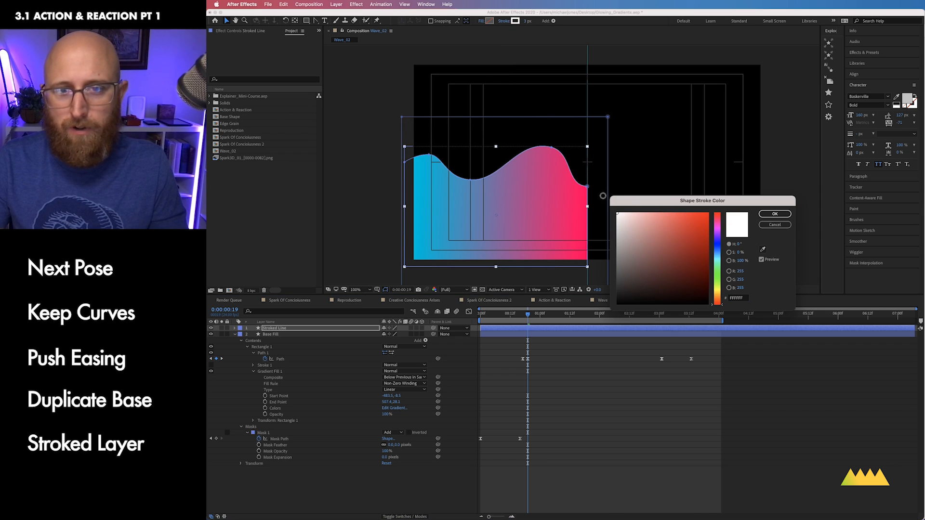
left_click(775, 215)
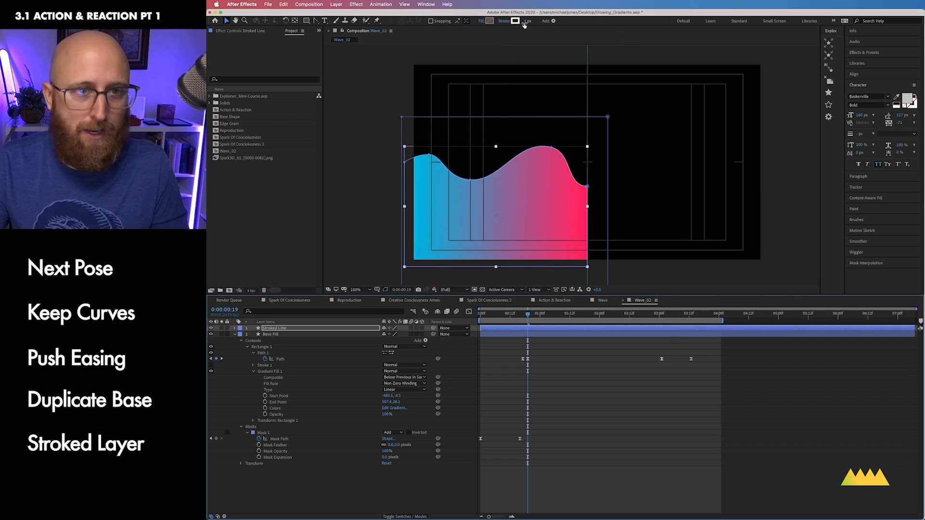
left_click_drag(525, 23, 528, 21)
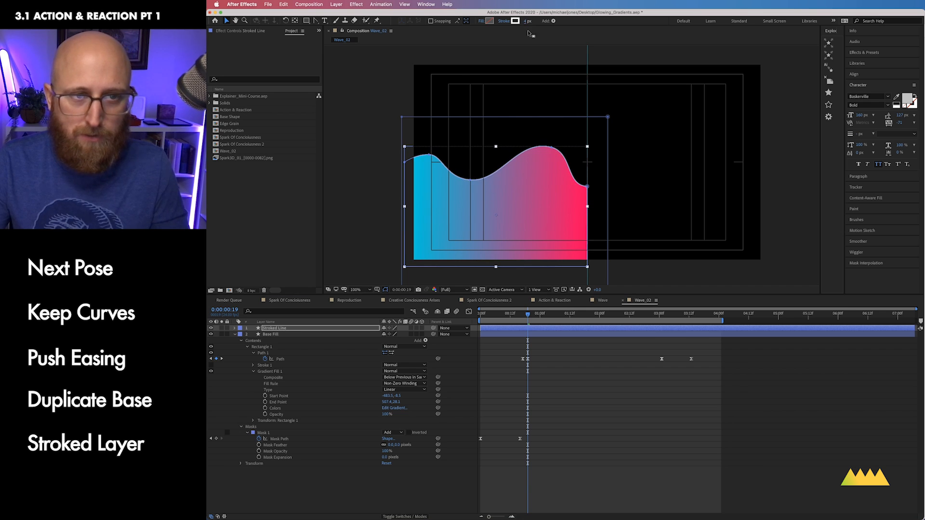
Step: Reveal the Stroked Line layer's keyframed properties and play back the Wave_02 animation
key("u")
key("ctrl+0")
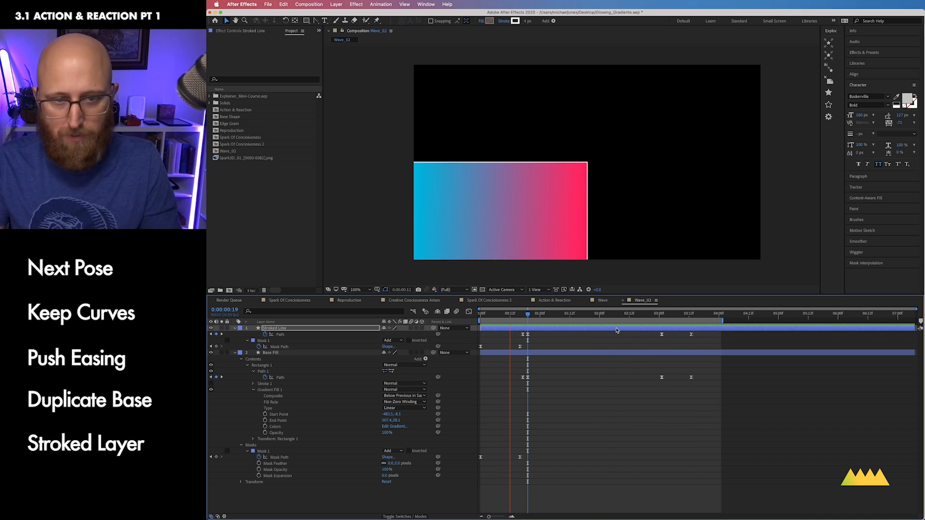
key("space")
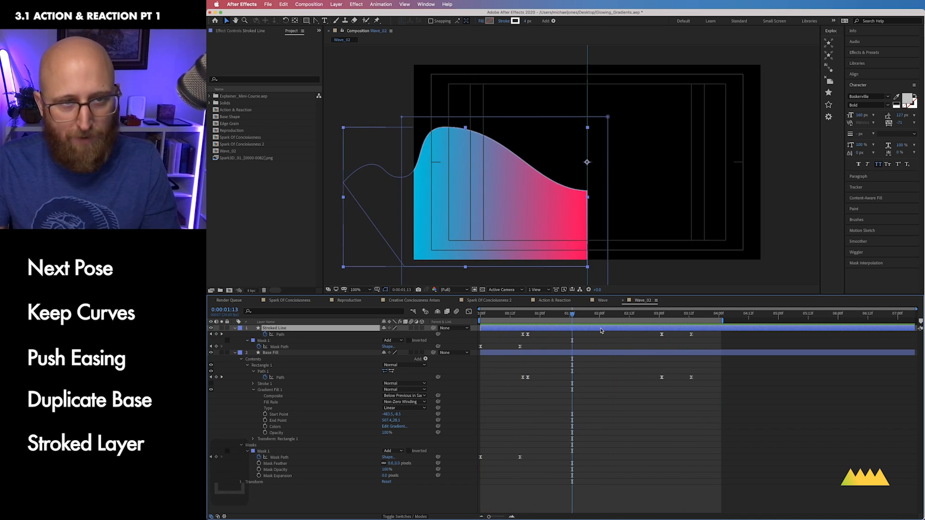
Step: Set the vertical scale of the Stroked Line layer's Rectangle 1 group to 89%, leaving the horizontal scale at 100%
key("u")
key("u")
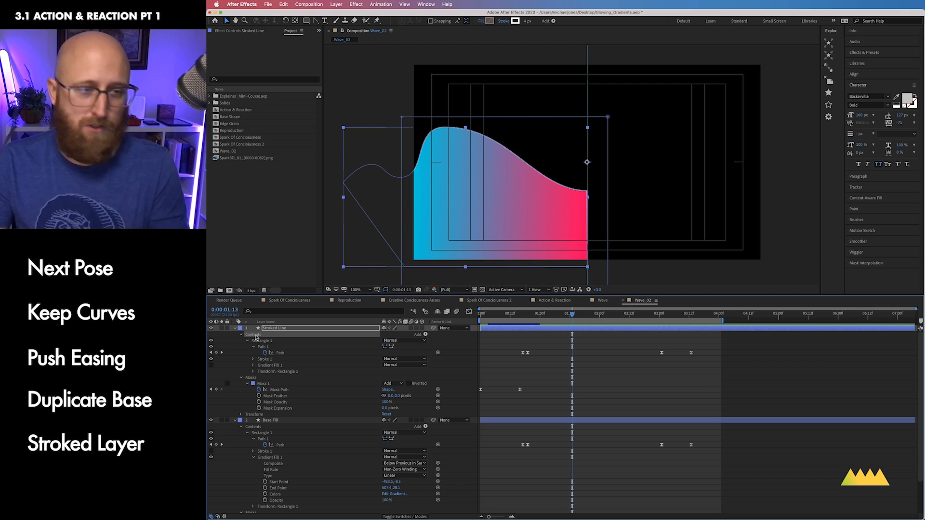
left_click(264, 372)
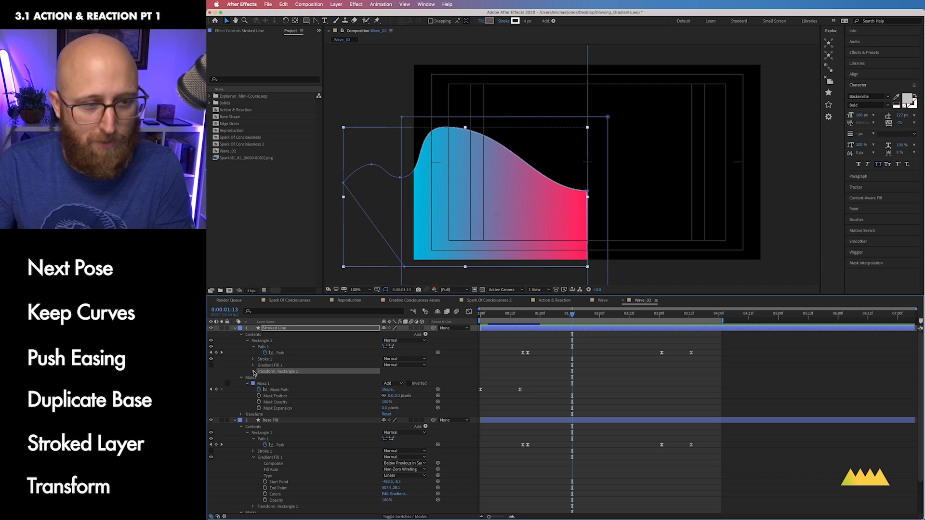
left_click(254, 372)
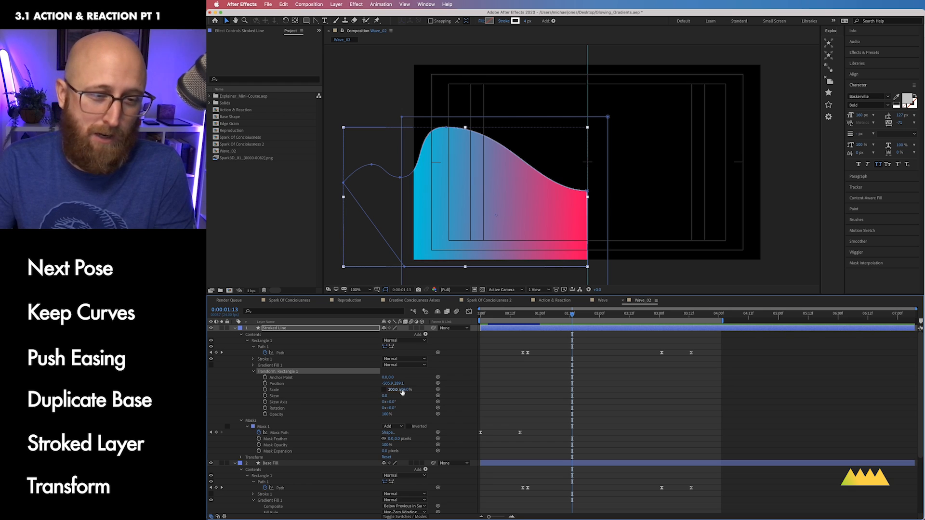
left_click_drag(404, 392, 401, 392)
left_click(774, 411)
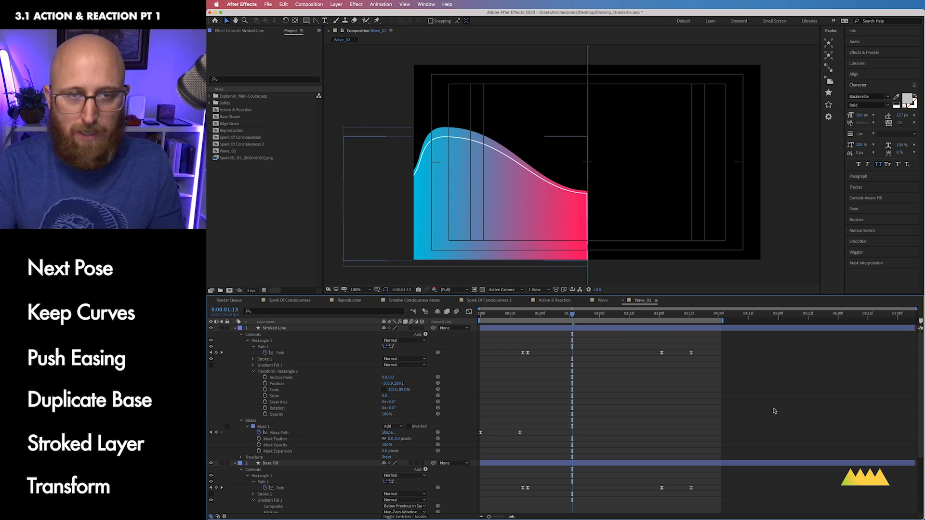
Step: Preview the Wave_02 animation and scrub through it to compare the white line with the gradient fill
key("ctrl+0")
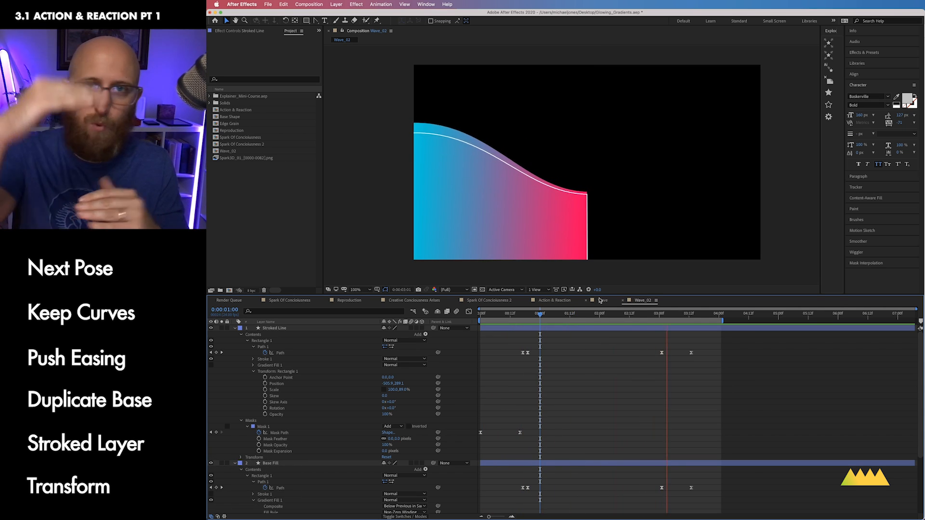
key("space")
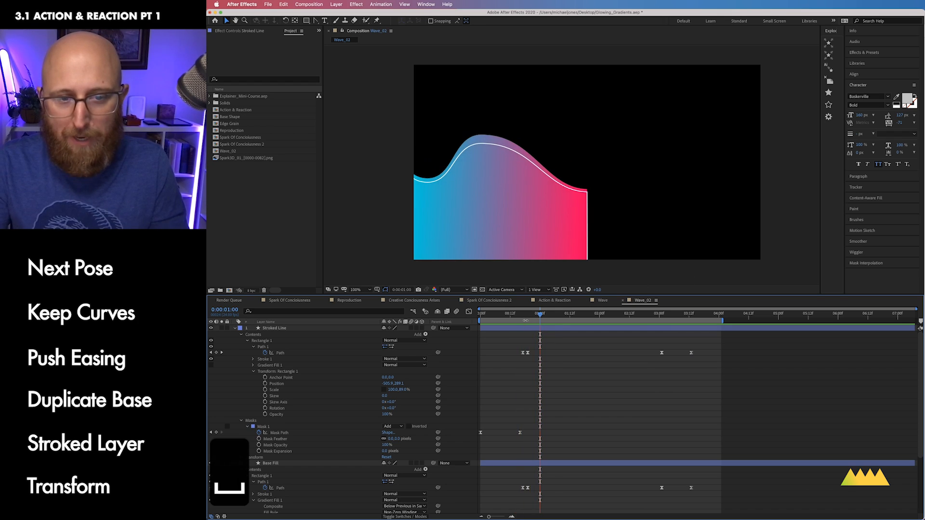
left_click_drag(539, 314, 686, 318)
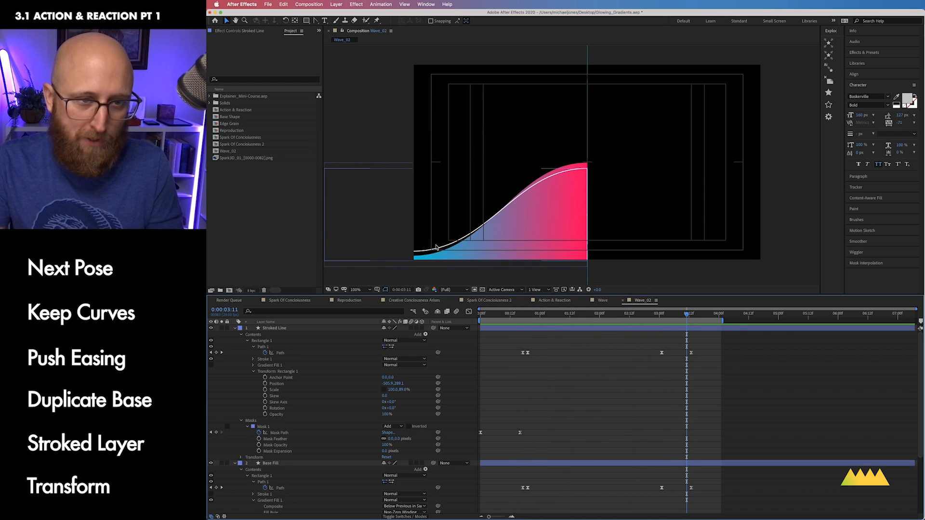
left_click_drag(686, 316, 527, 315)
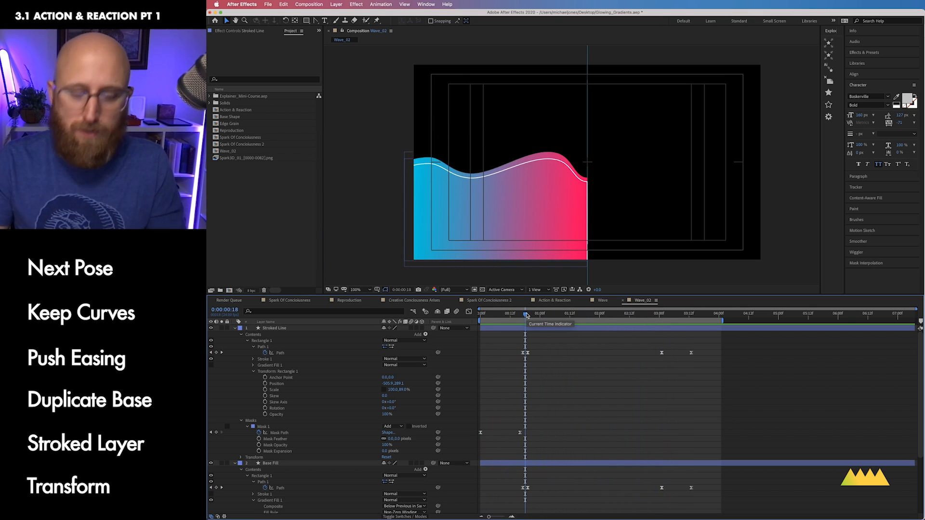
Step: Shift the Stroked Line layer's first two Path keyframes one frame earlier, with the second one at 0:00:00:18
key("equal")
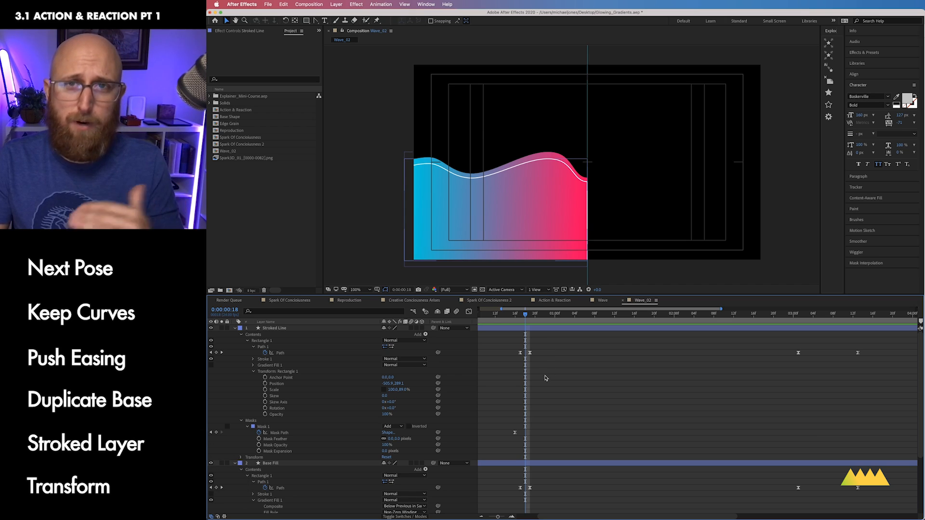
left_click_drag(546, 379, 527, 356)
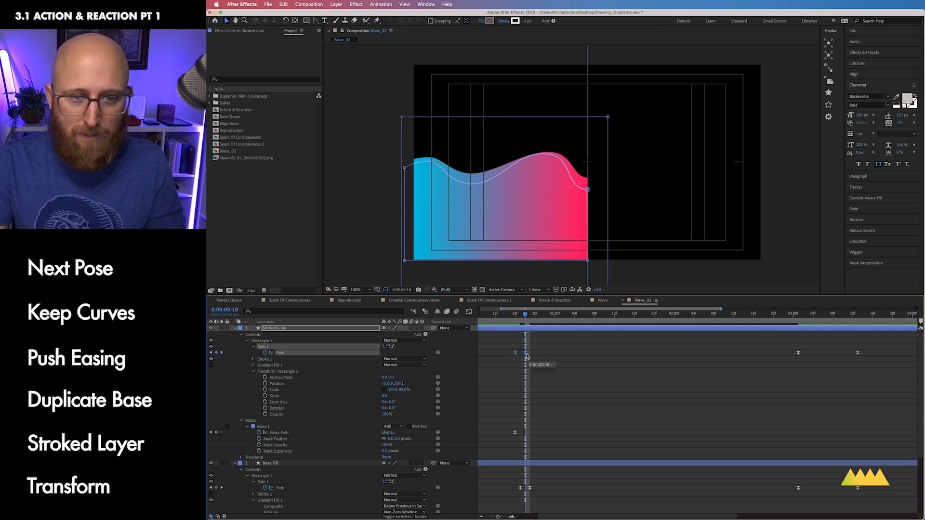
left_click(549, 359)
left_click_drag(527, 316, 545, 316)
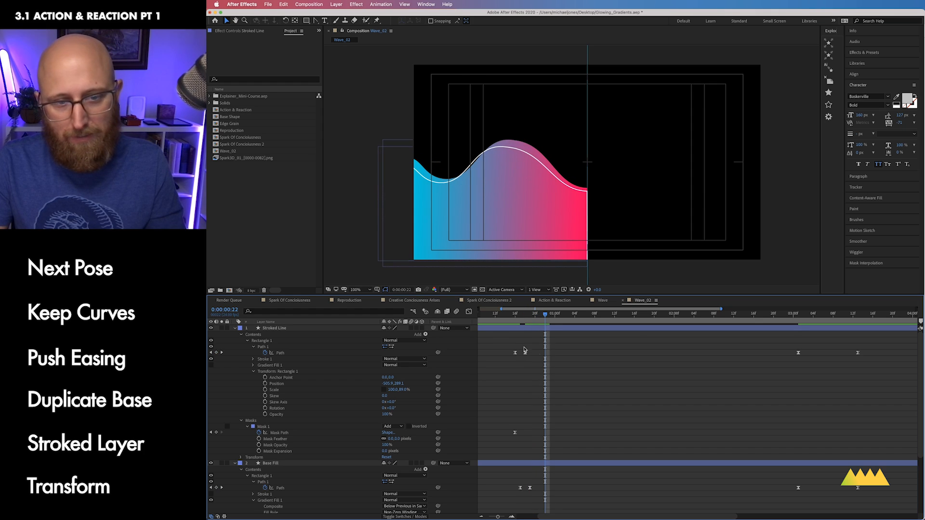
Step: Move the Stroked Line layer's third Path keyframe about six frames earlier and review the line's lead over the fill
left_click_drag(799, 355, 794, 356)
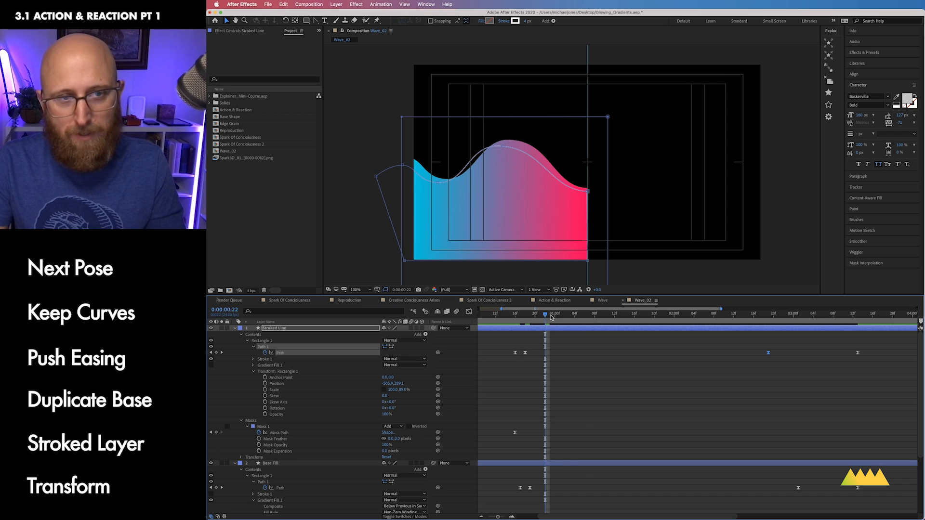
mouse_move(552, 317)
left_mouse_down()
mouse_move(524, 321)
mouse_move(547, 318)
mouse_move(535, 318)
left_mouse_up()
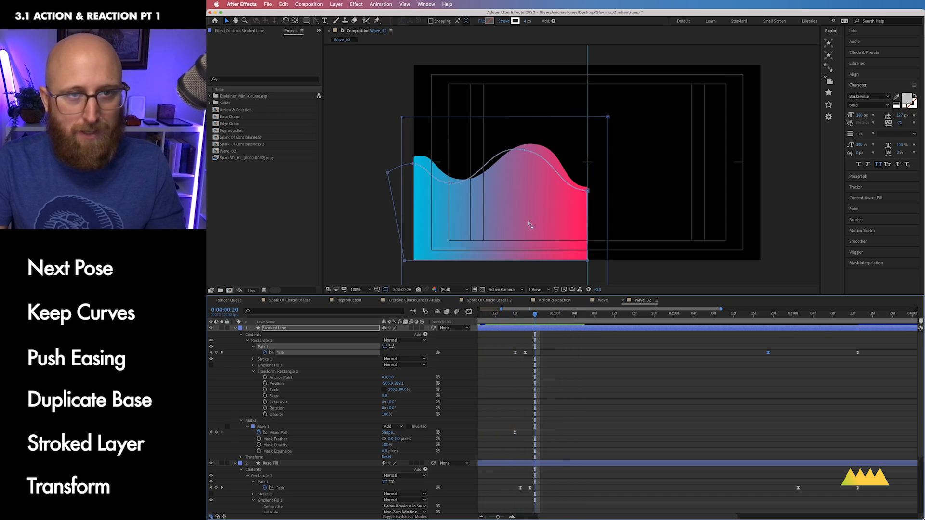
left_click(594, 382)
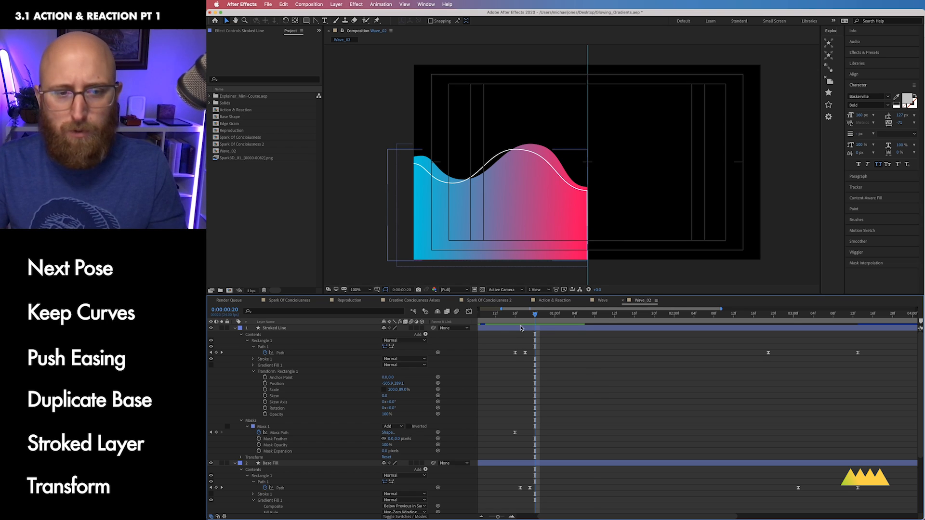
left_click_drag(537, 319, 836, 335)
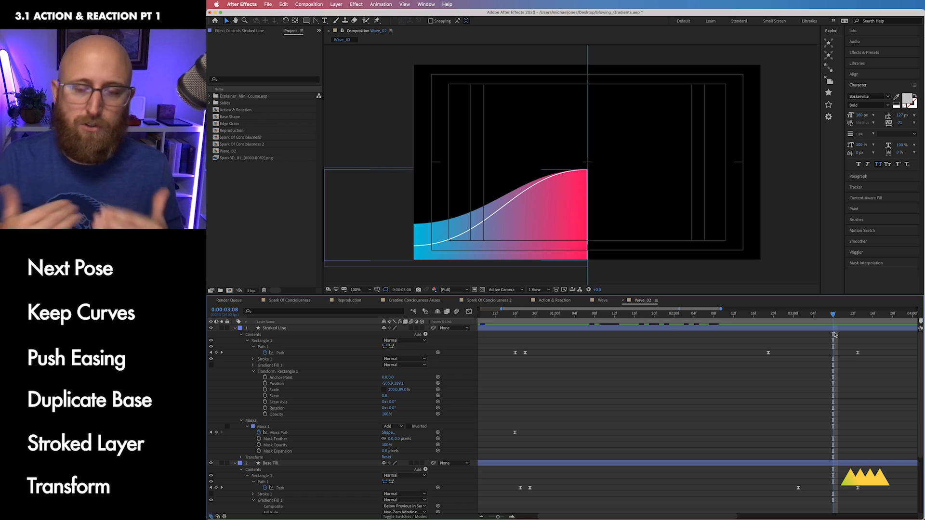
mouse_move(835, 317)
left_mouse_down()
mouse_move(517, 329)
mouse_move(860, 333)
mouse_move(522, 340)
mouse_move(646, 344)
left_mouse_up()
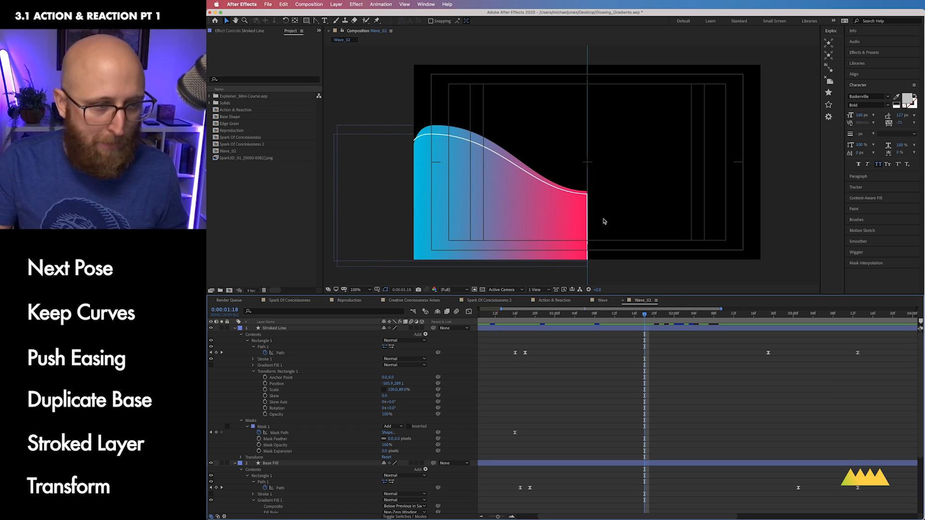
Step: Hide the title/action safe overlay and the guides in the Wave_02 composition view
left_click(385, 290)
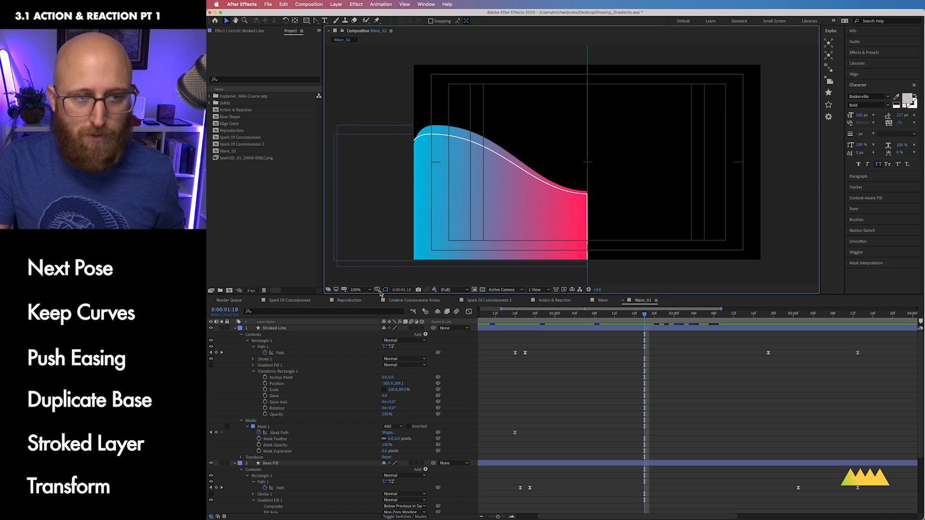
left_click(376, 290)
left_click(398, 299)
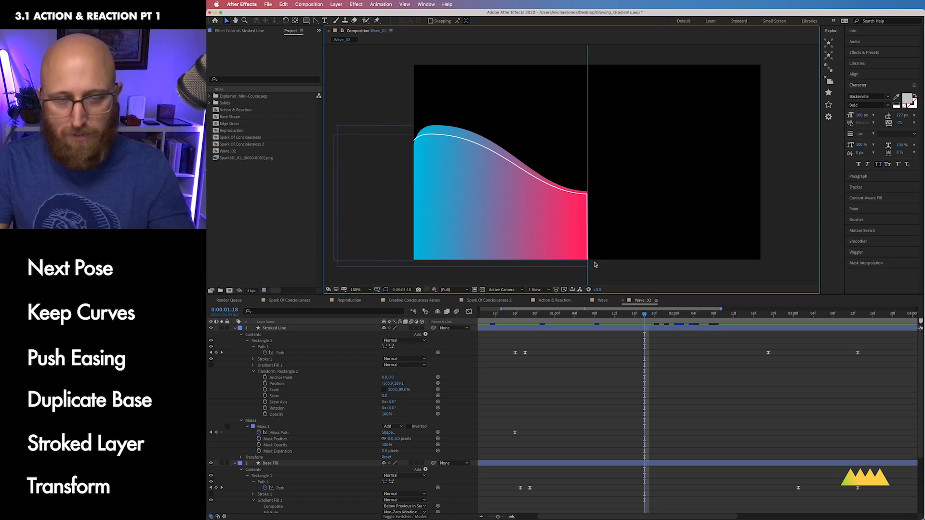
key("super+semicolon")
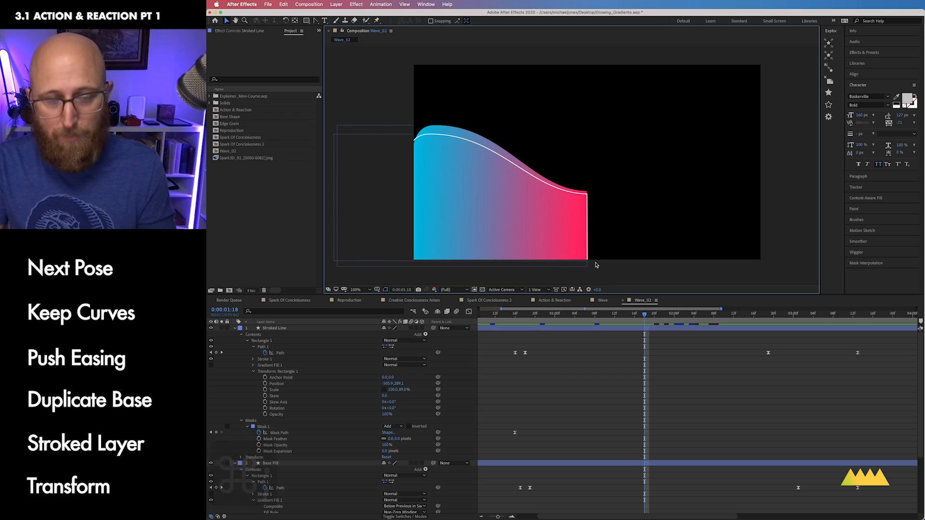
Step: Delete Mask 1 from the Stroked Line layer
left_click(319, 329)
key("super+equal")
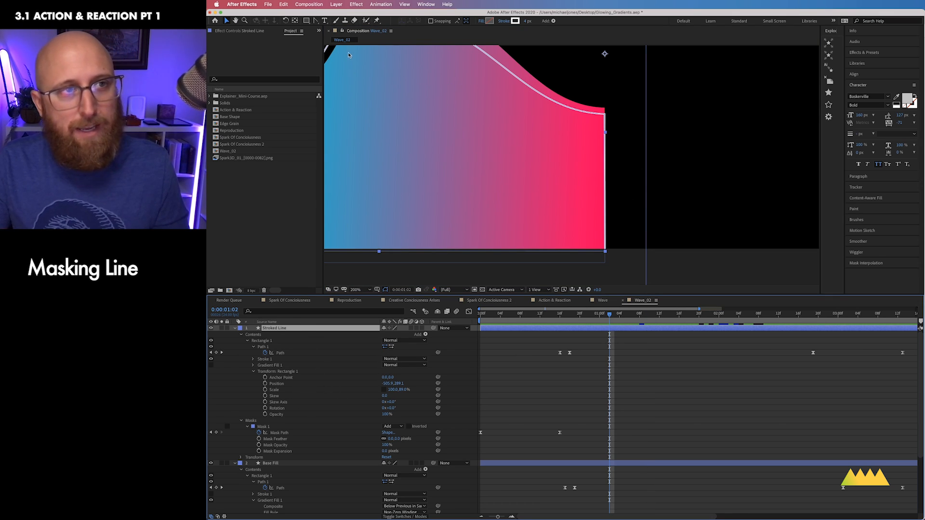
left_click(262, 427)
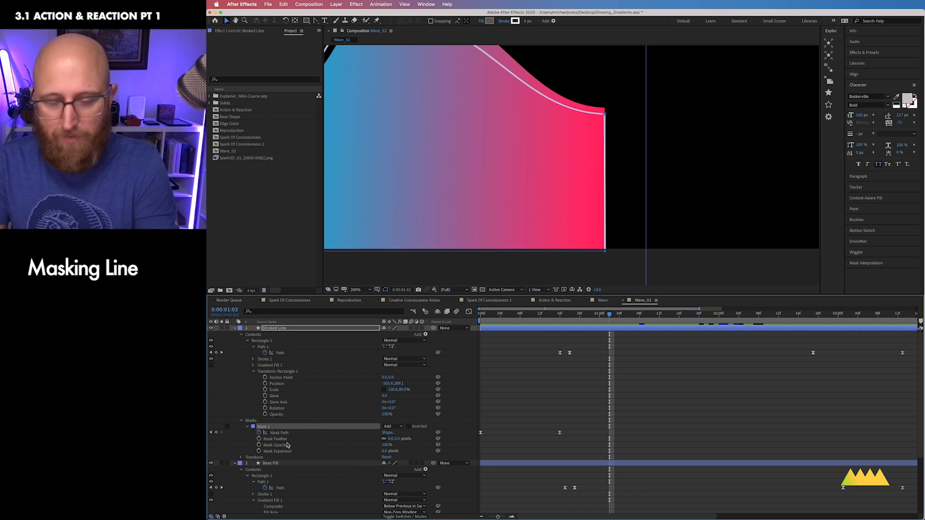
key("BackSpace")
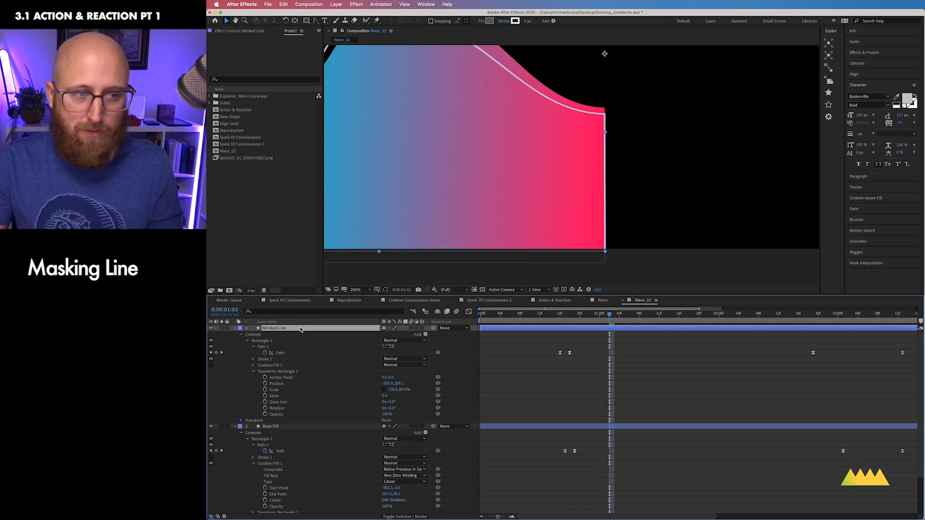
Step: Draw a narrow rectangular mask over the Stroked Line layer's vertical right edge and set its mode to Subtract
left_click(306, 21)
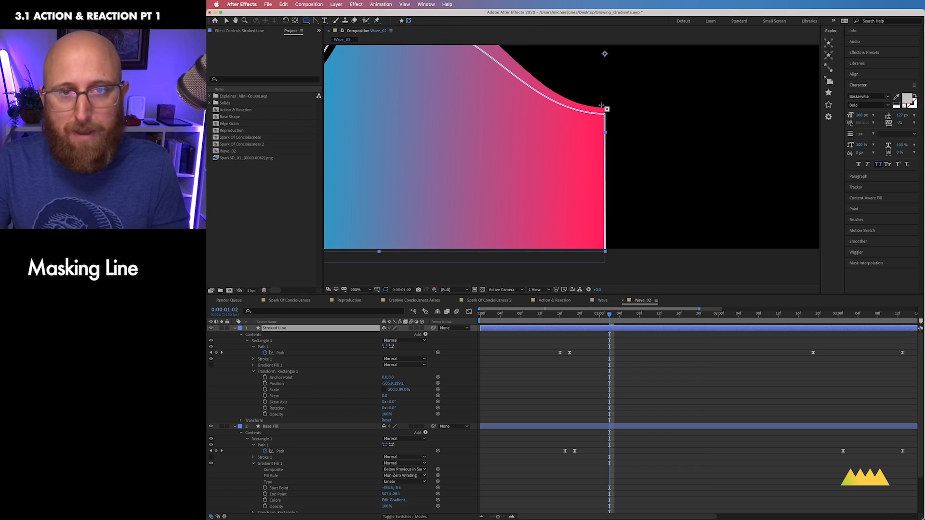
mouse_move(601, 105)
left_mouse_down()
mouse_move(605, 231)
mouse_move(620, 263)
left_mouse_up()
key("space")
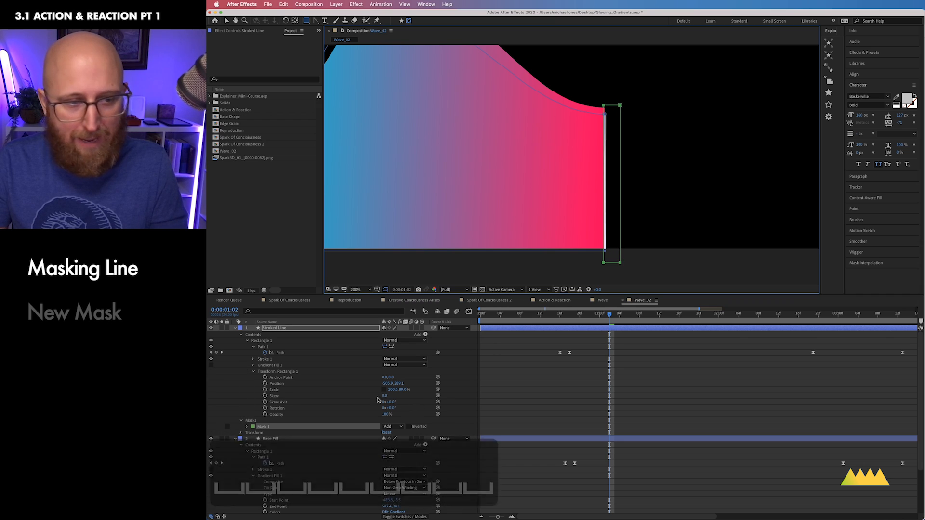
left_click(400, 427)
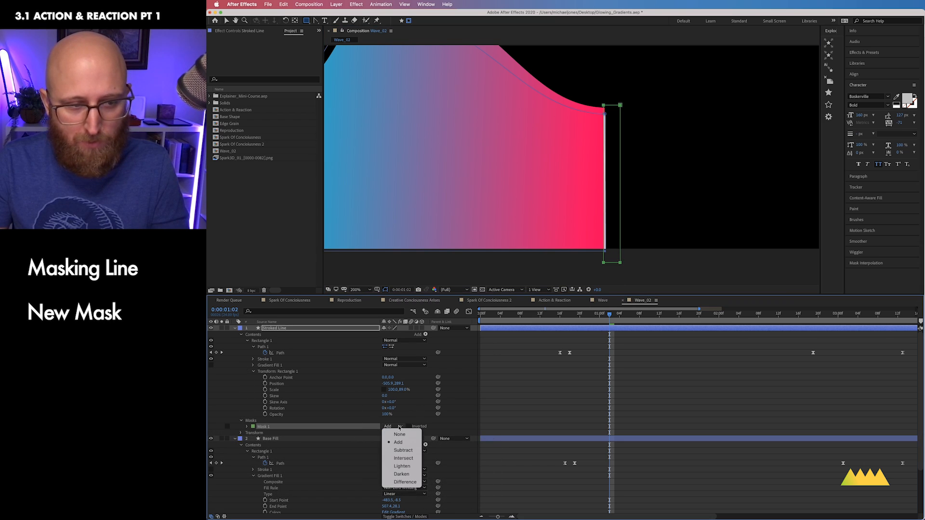
left_click(403, 451)
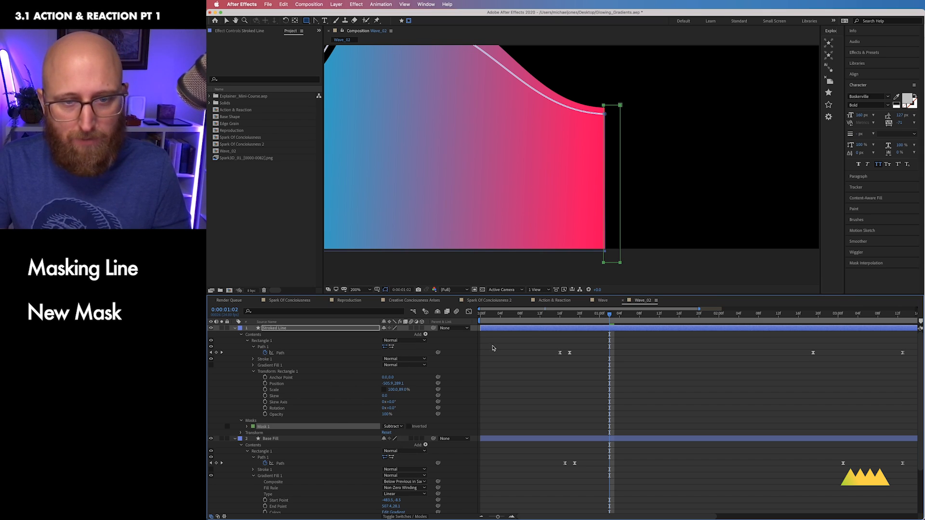
Step: Inspect up close where the Stroked Line layer's mask cuts the white line at the wave's right edge
key("v")
left_click(312, 331)
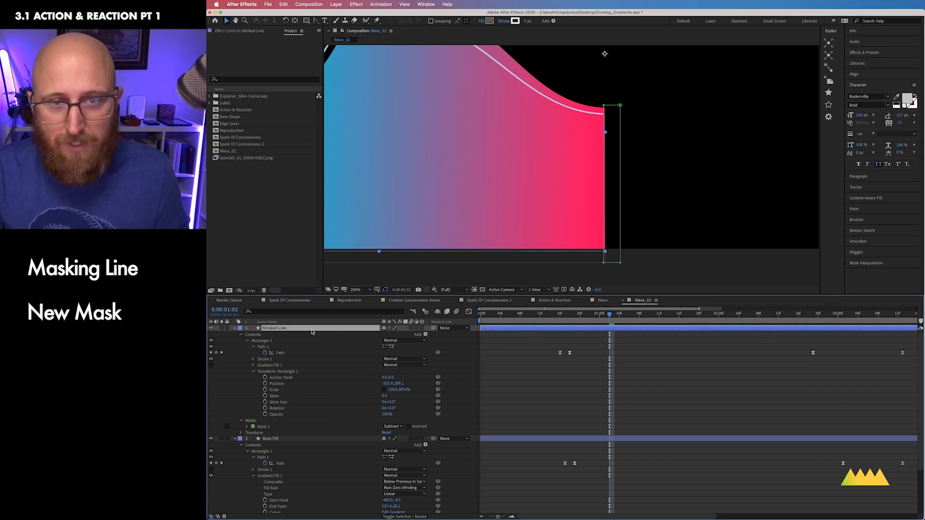
key("super+equal")
key("super+equal")
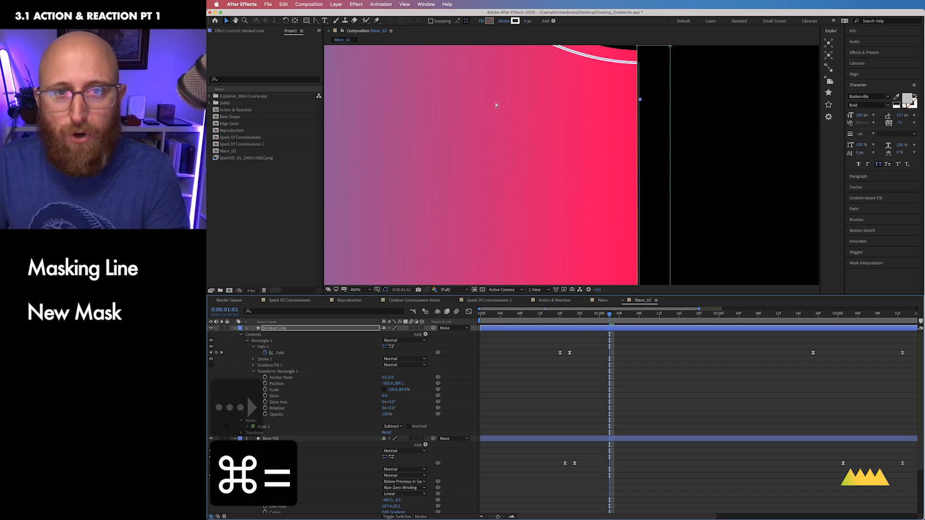
left_click_drag(705, 170, 707, 215)
key("super+equal")
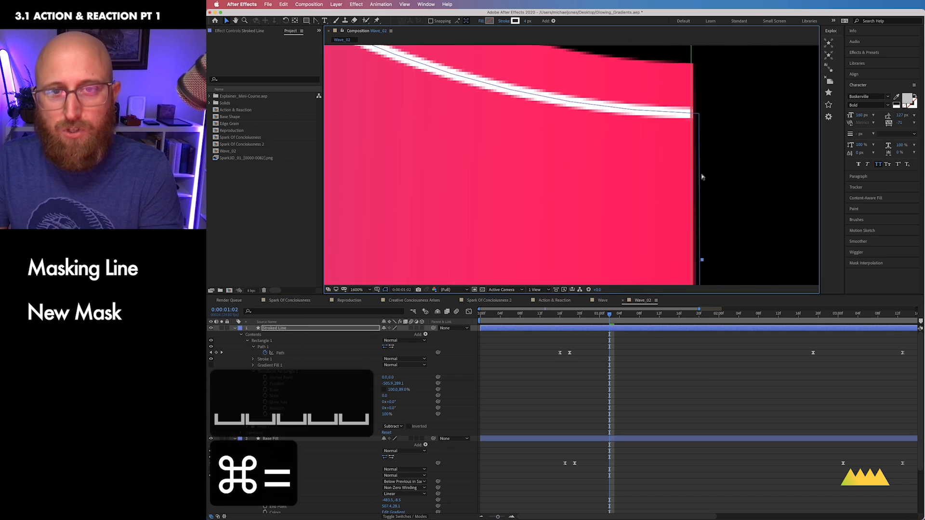
left_click_drag(710, 146, 661, 190)
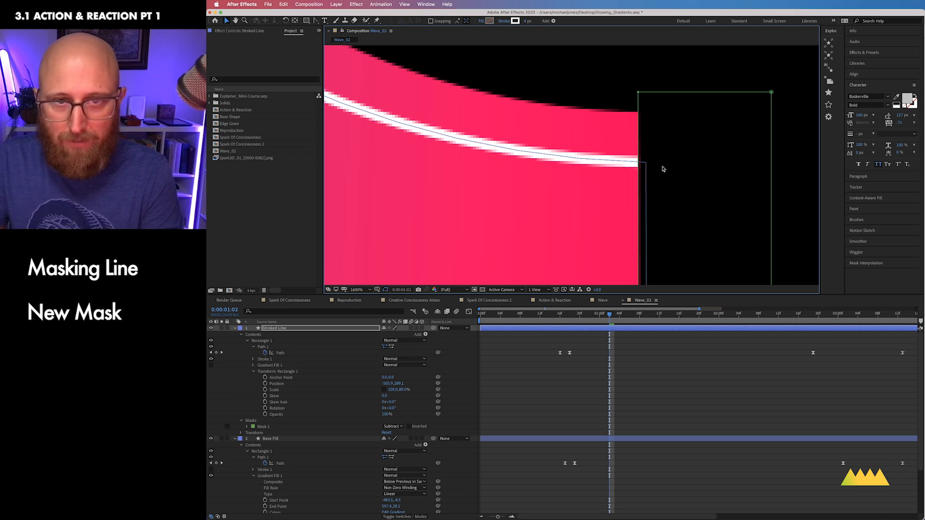
Step: Return to the full wave view and preview the animation with the masked white line
key("super+minus")
key("super+minus")
key("super+minus")
key("super+minus")
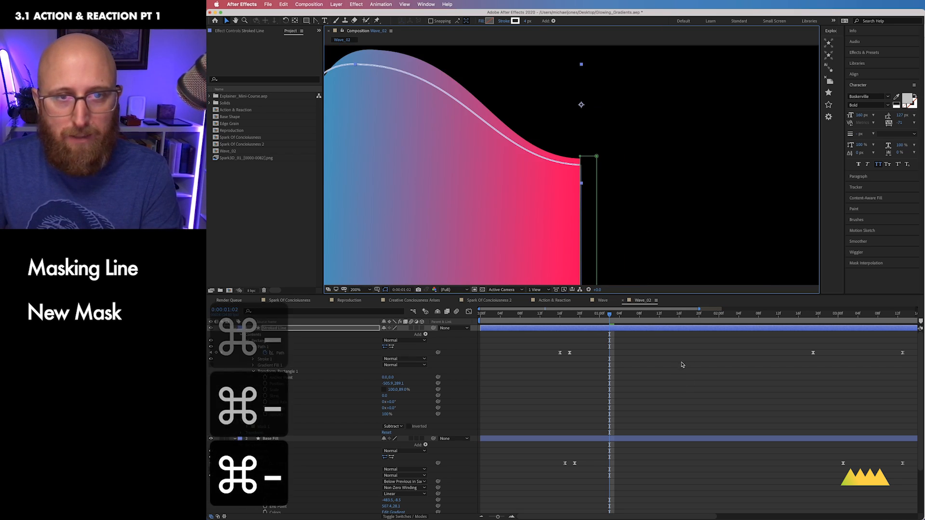
left_click(684, 376)
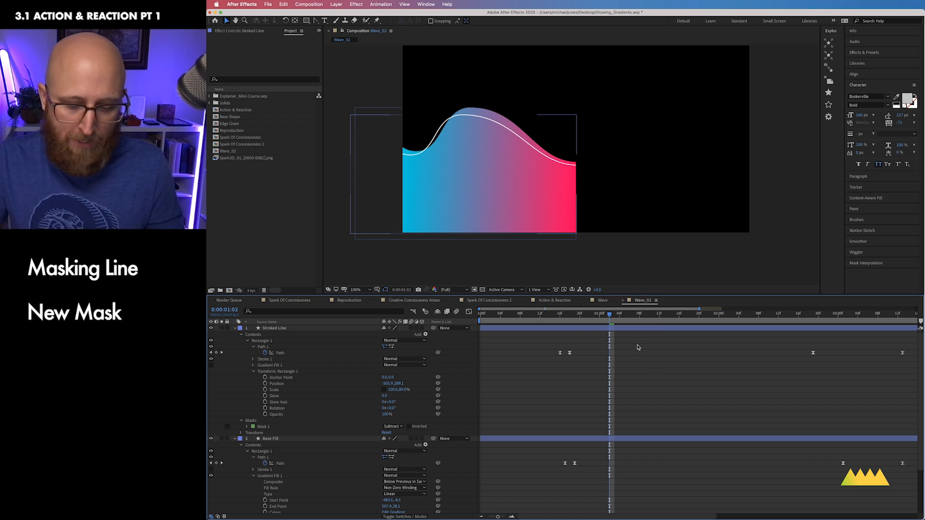
key("ctrl+0")
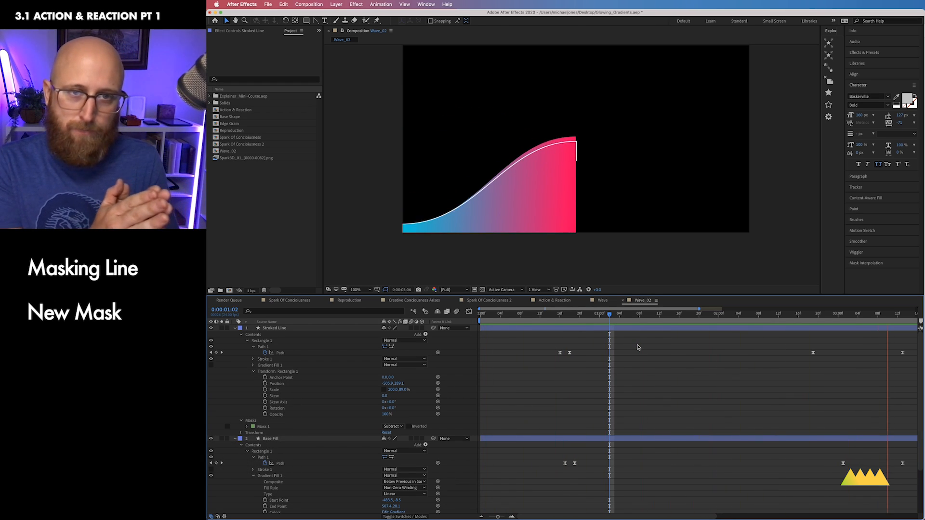
Step: Stop the preview and add Trim Paths to the Stroked Line layer's contents
key("space")
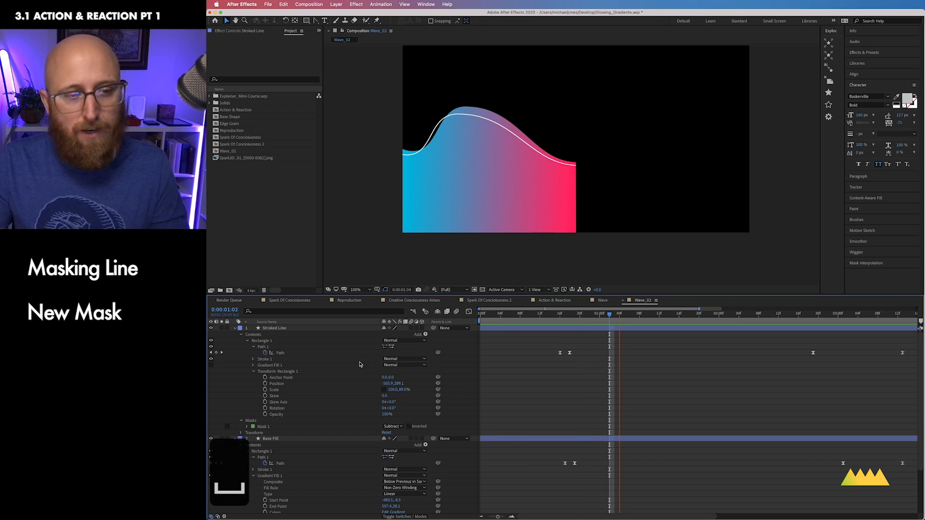
left_click(351, 329)
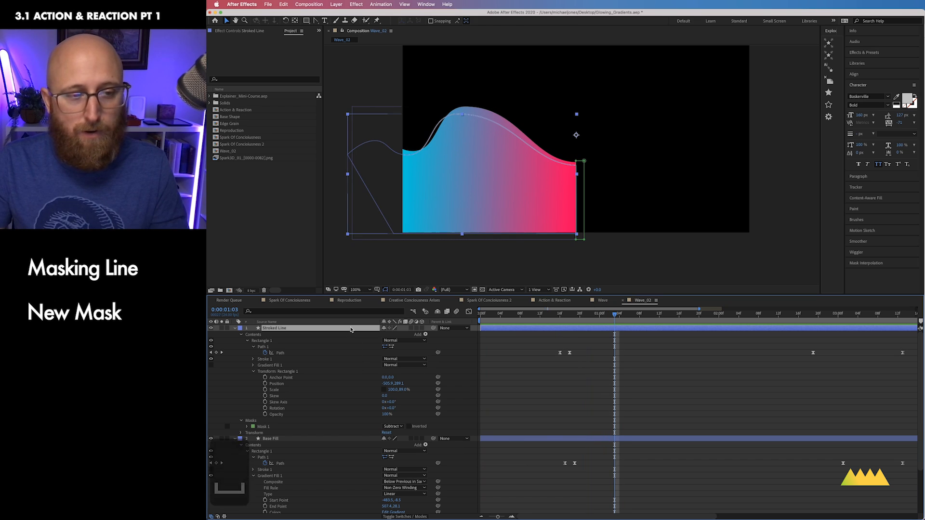
left_click(425, 334)
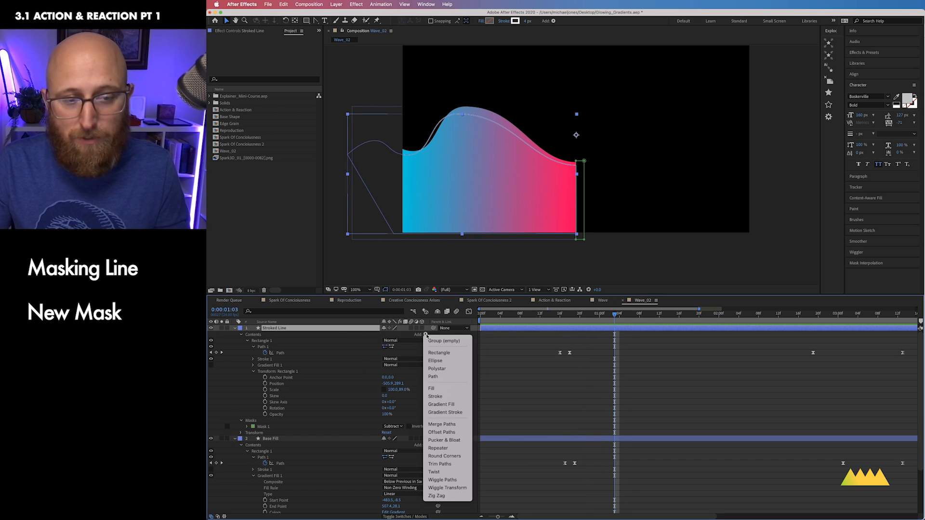
left_click(308, 368)
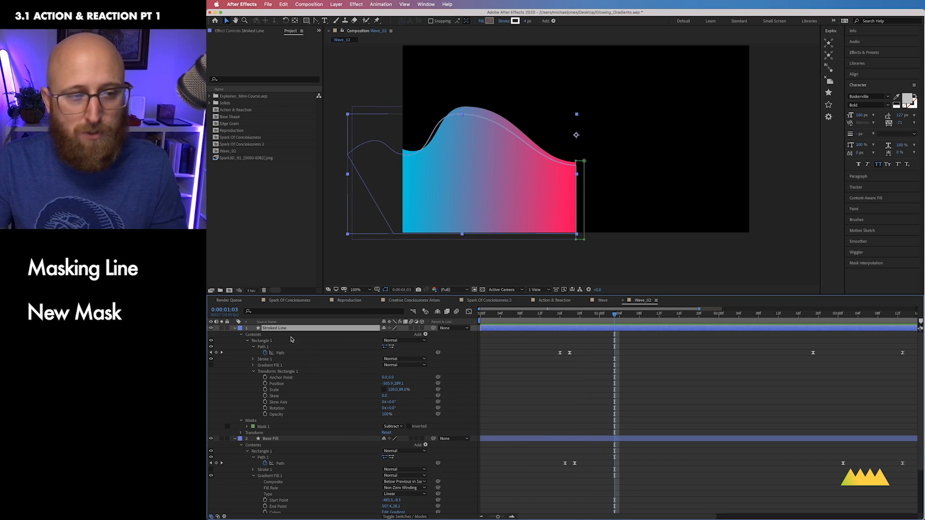
left_click(259, 333)
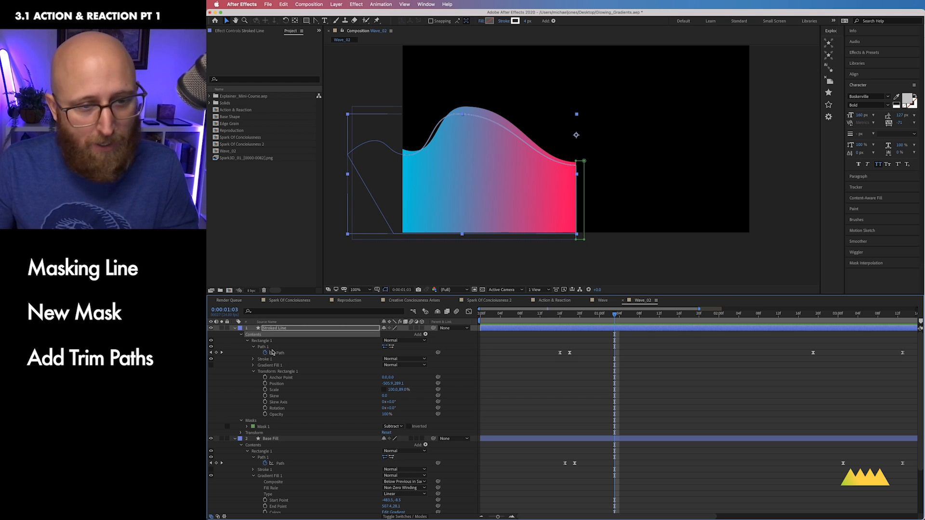
left_click(425, 335)
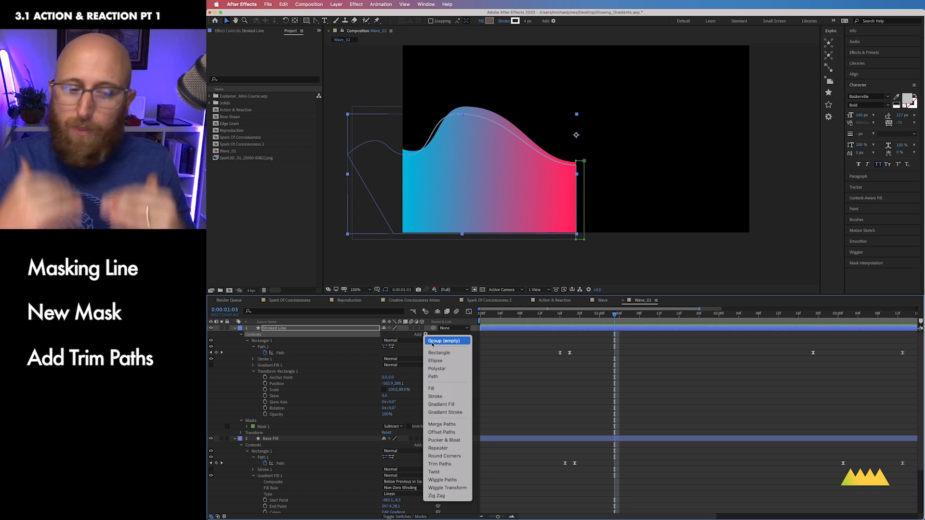
left_click(454, 467)
left_click(249, 422)
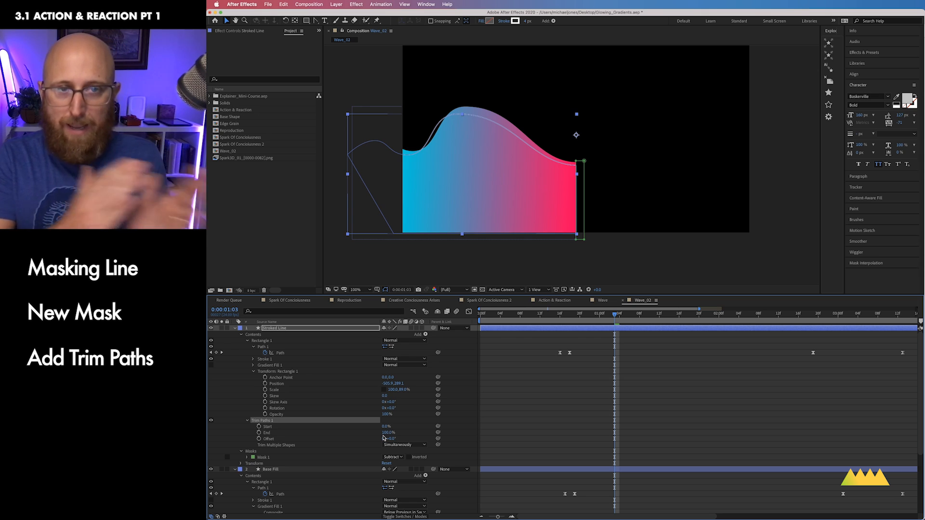
Step: Try lower Trim Paths End values on the Stroked Line layer to test which way the white line draws
left_click_drag(386, 435, 385, 433)
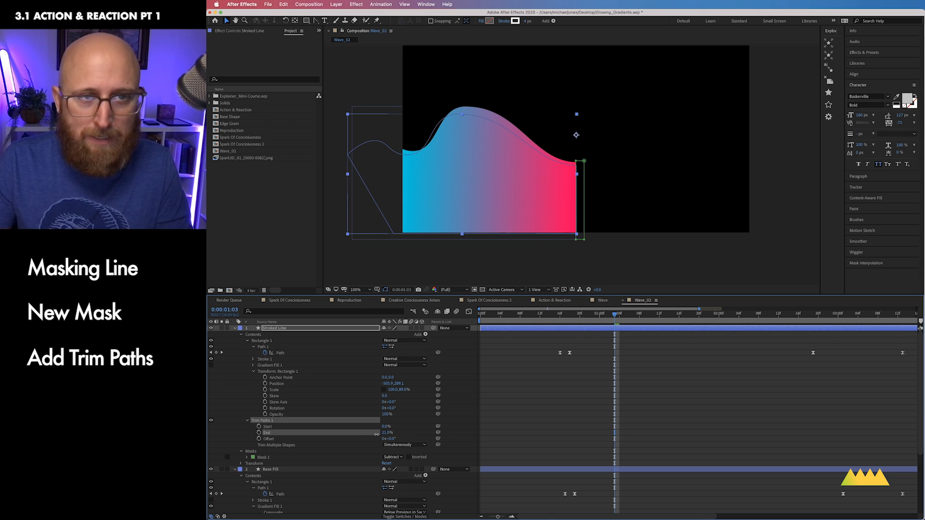
left_click_drag(401, 436, 405, 437)
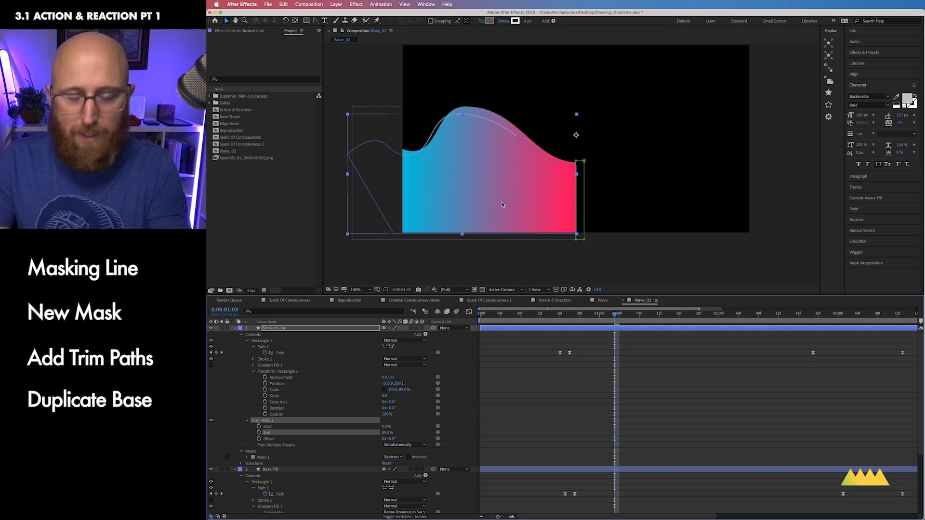
key("super+equal")
key("super+minus")
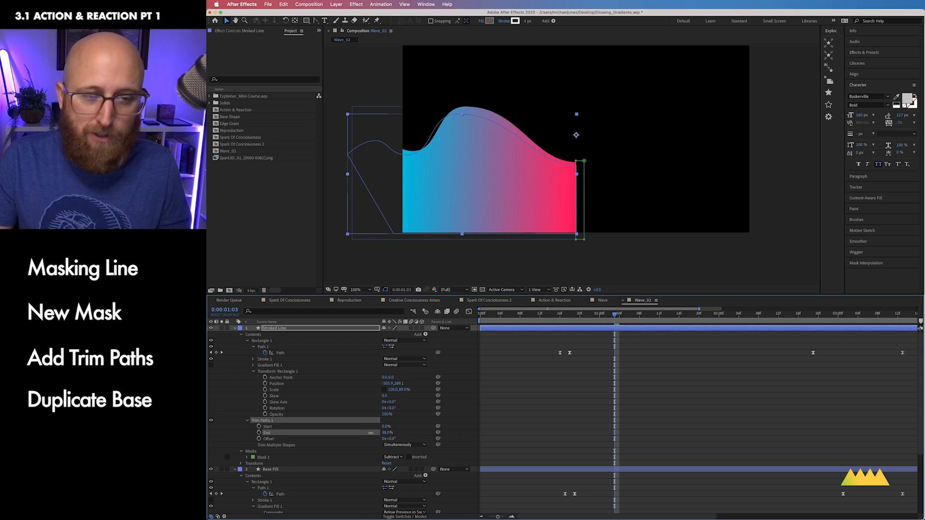
left_click_drag(394, 433, 379, 433)
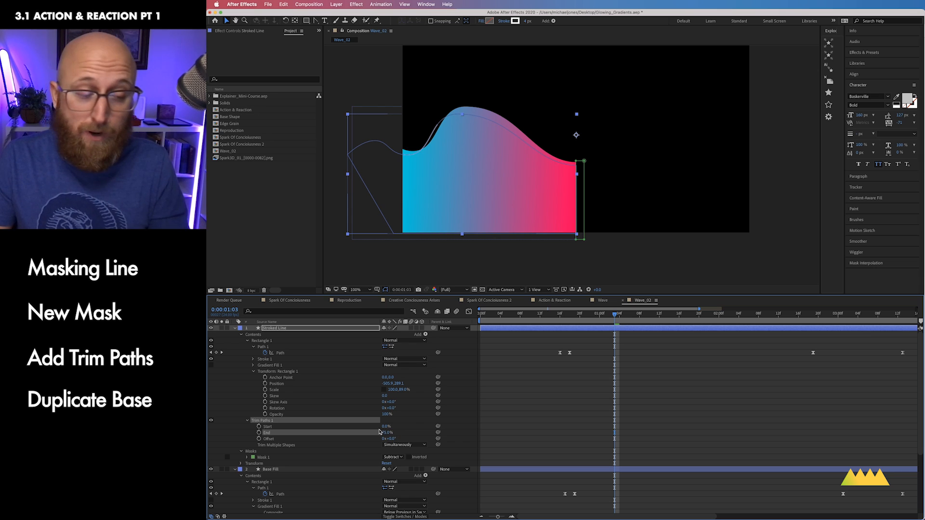
Step: Reverse the direction of the Stroked Line's Path 1 and keyframe Trim Paths End at 0% on the first frame
left_click(391, 347)
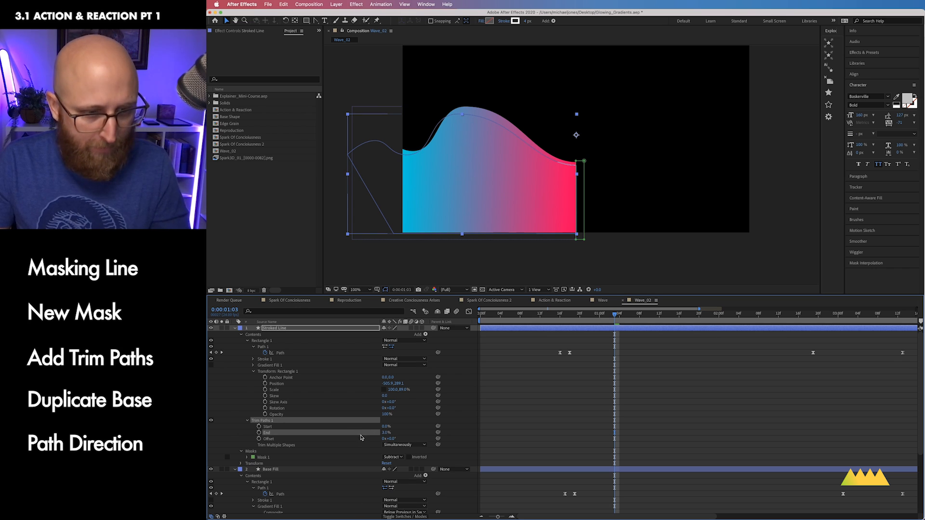
key("super+equal")
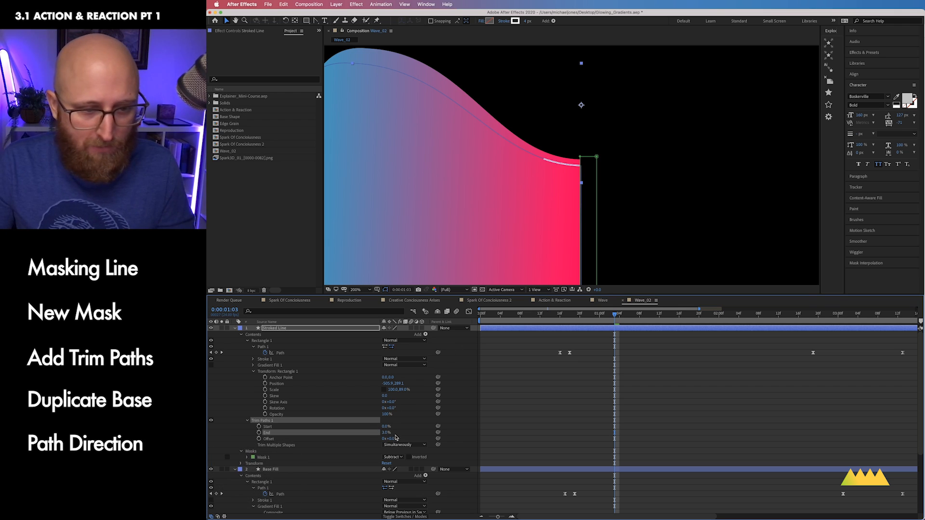
type("0")
key("Return")
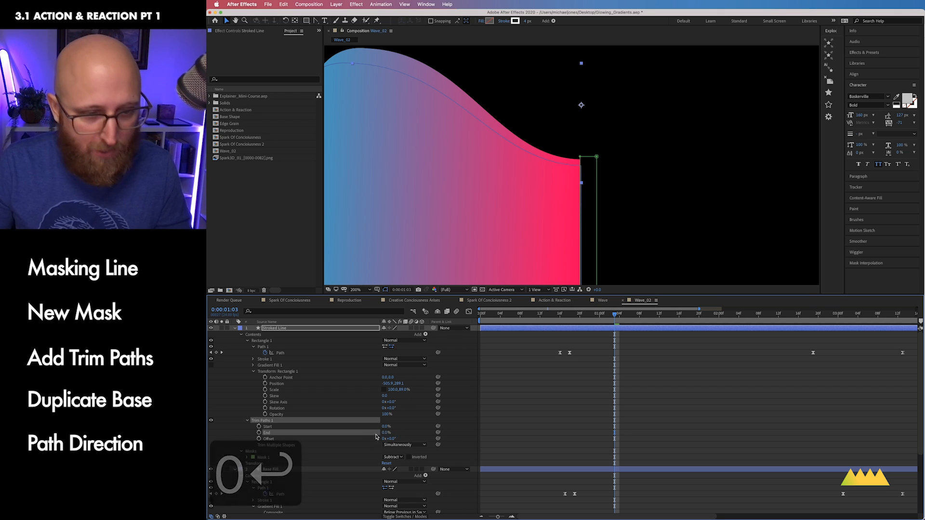
key("Home")
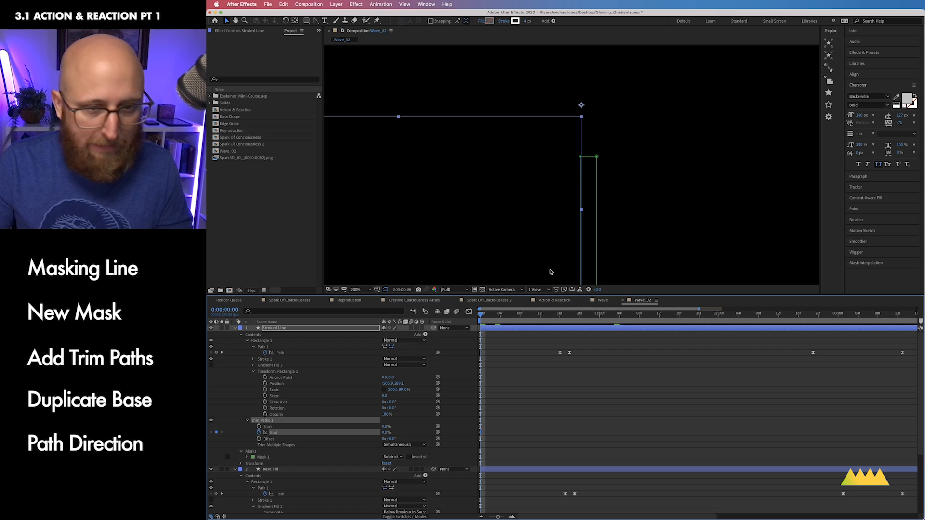
Step: Keyframe the Stroked Line's Trim Paths End at 33% at 0:00:00:16, aligned with Base Fill's second Mask Path keyframe
left_click_drag(508, 319, 535, 318)
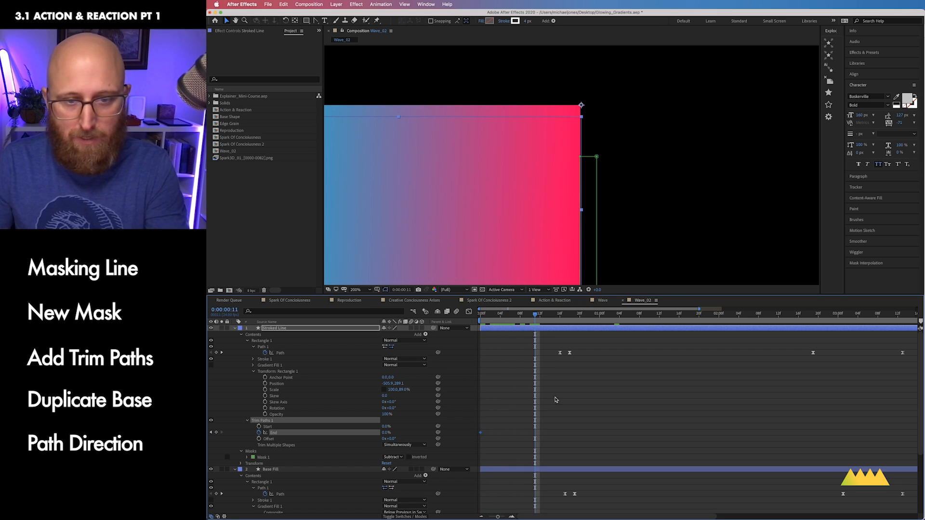
scroll(575, 435, "down", 5)
scroll(575, 435, "down", 2)
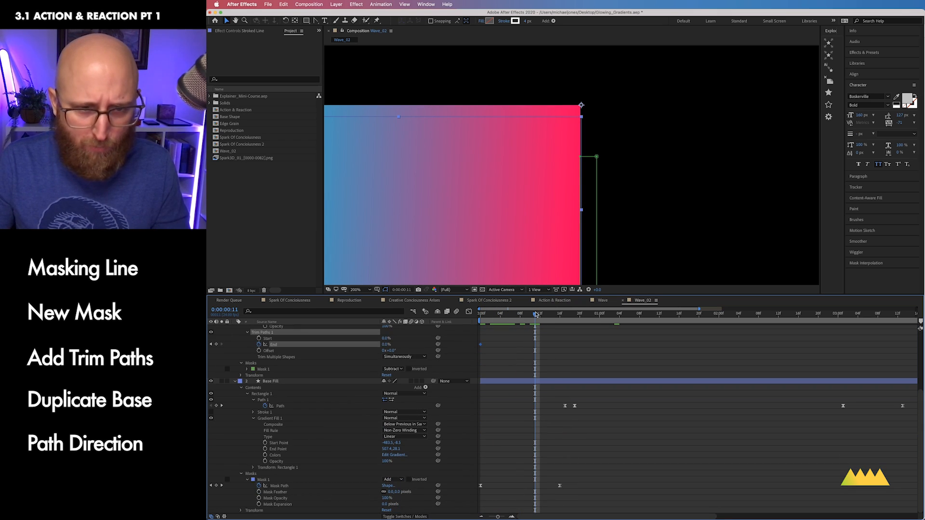
left_click_drag(536, 314, 560, 314)
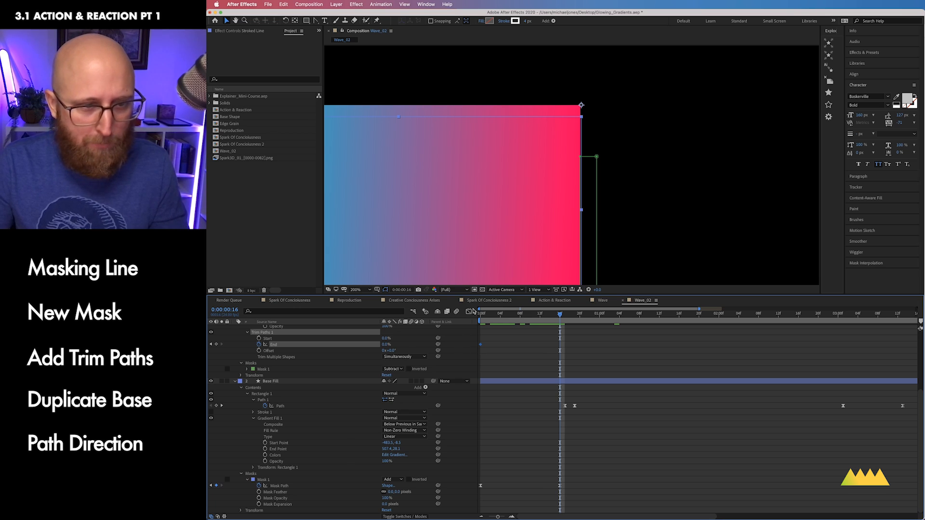
key("super+minus")
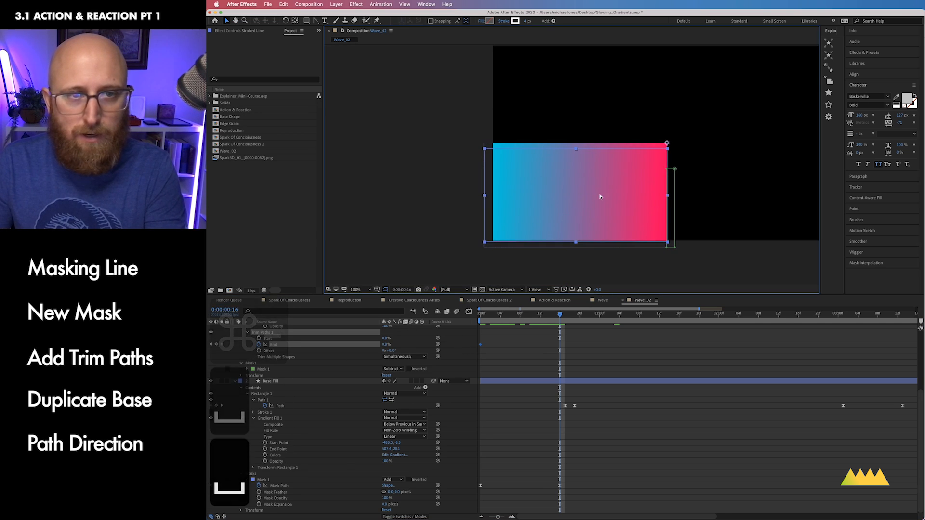
key("super+equal")
key("v")
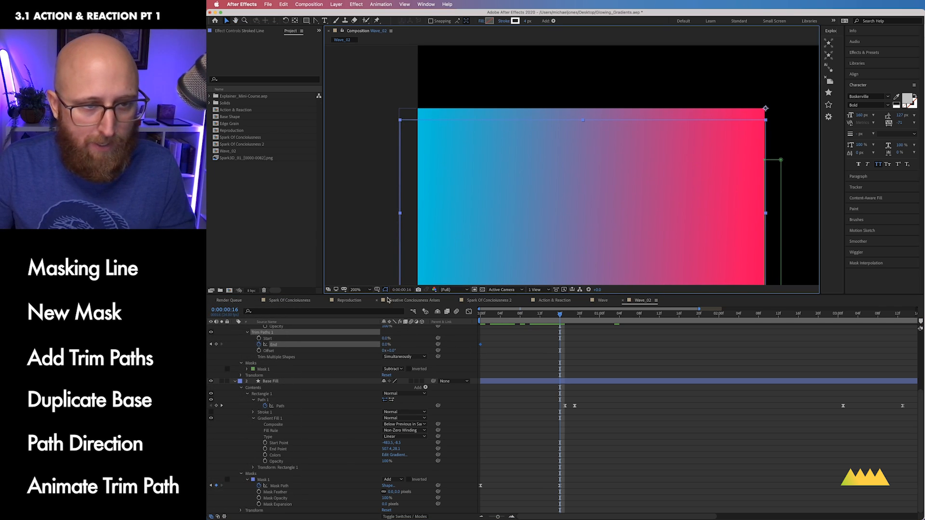
left_click_drag(386, 346, 376, 346)
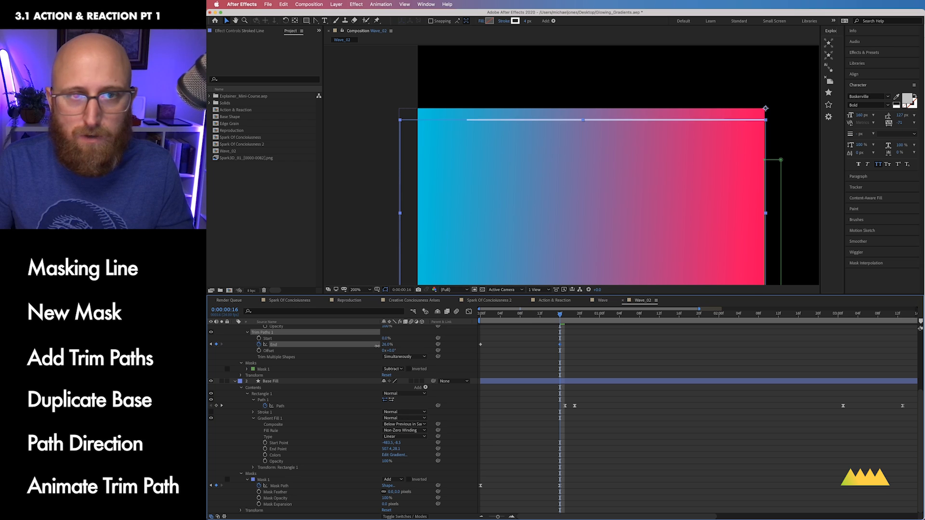
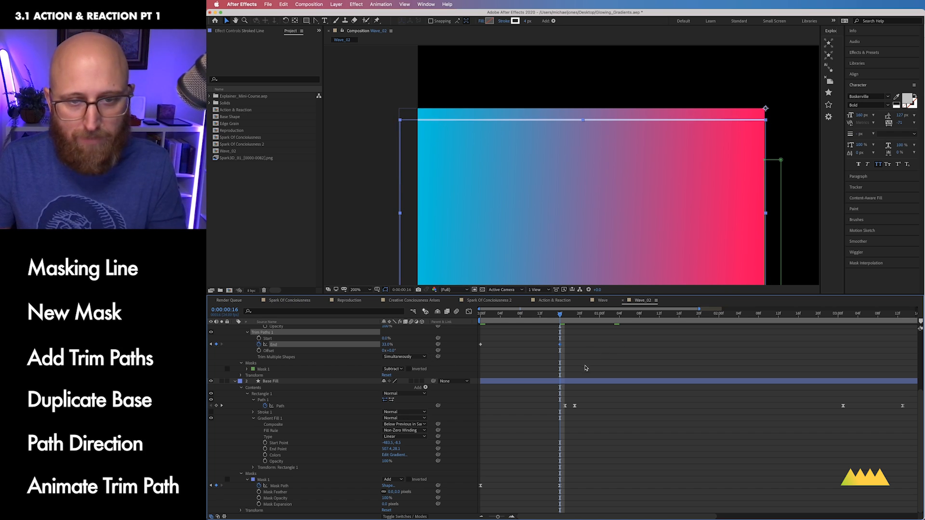
Step: Apply Easy Ease to both Trim Paths End keyframes
left_click_drag(580, 369, 477, 335)
right_click(480, 345)
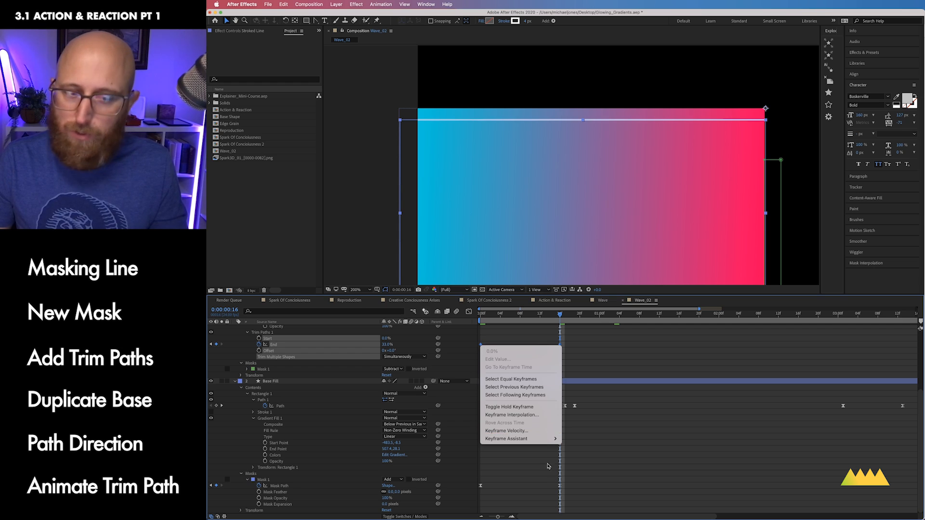
mouse_move(530, 438)
left_click(570, 464)
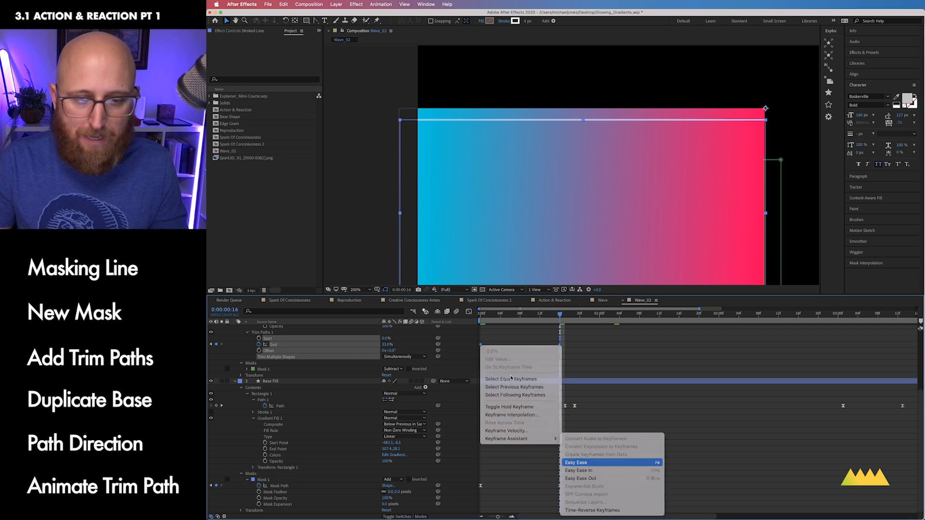
Step: Shape the End keyframes' speed graph into a sharp central peak and preview the line drawing on
left_click(470, 313)
left_click_drag(620, 429, 529, 491)
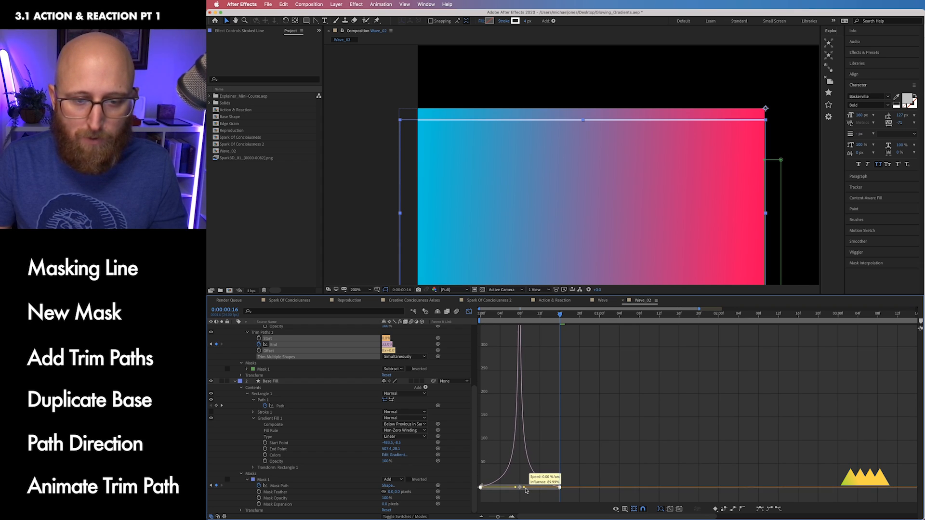
key("ctrl+0")
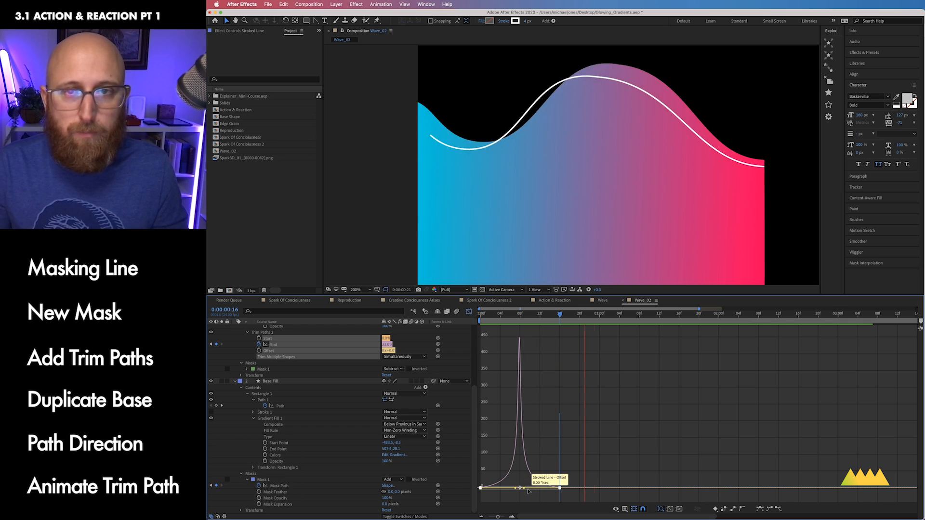
key("space")
left_click(469, 311)
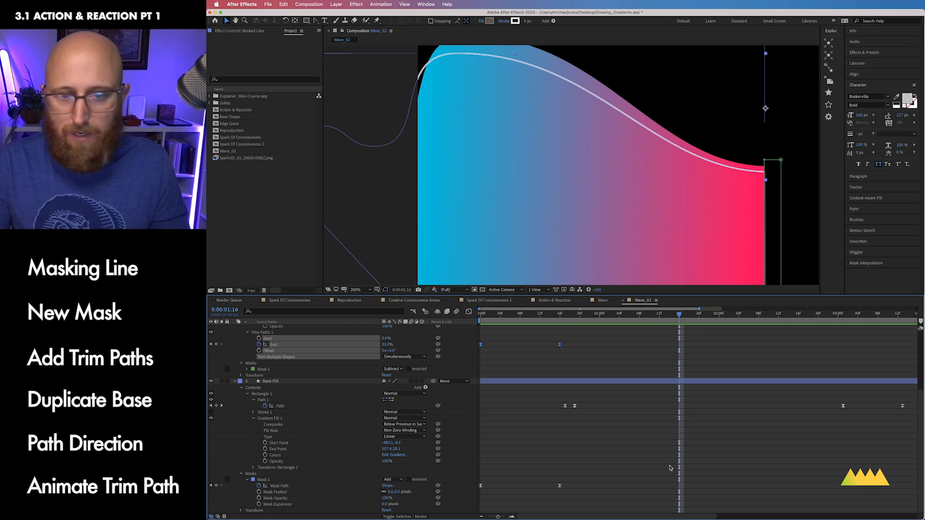
Step: At 0:00:00:13, extend the top edge of the Stroked Line's Mask 1 upward past the white line and the wave's top-right corner
key("super+minus")
left_click_drag(680, 314, 545, 315)
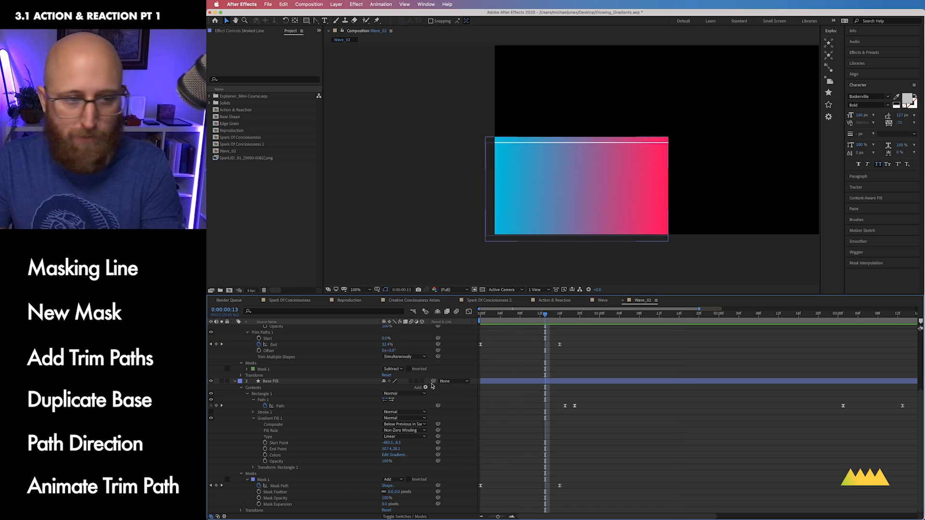
scroll(309, 389, "up", 5)
key("super+equal")
key("super+equal")
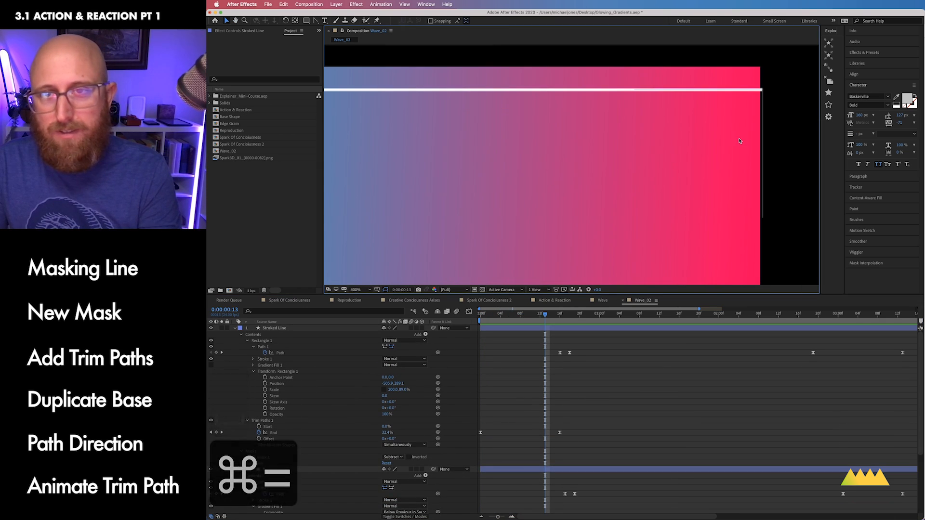
left_click_drag(744, 133, 653, 159)
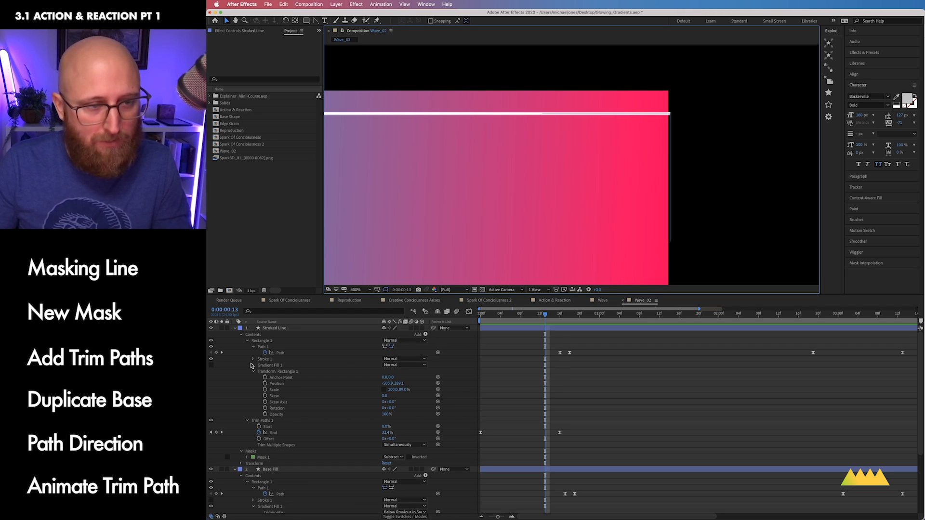
left_click(263, 458)
key("v")
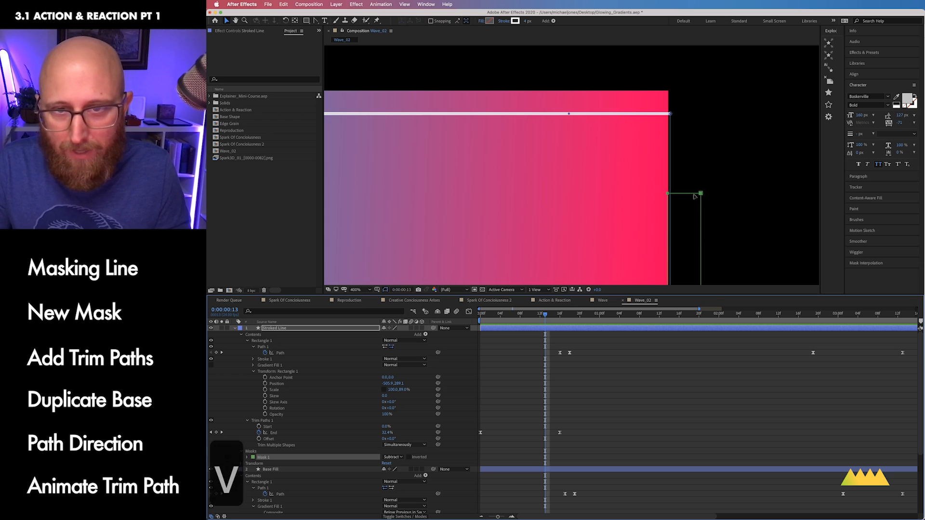
left_click(701, 194)
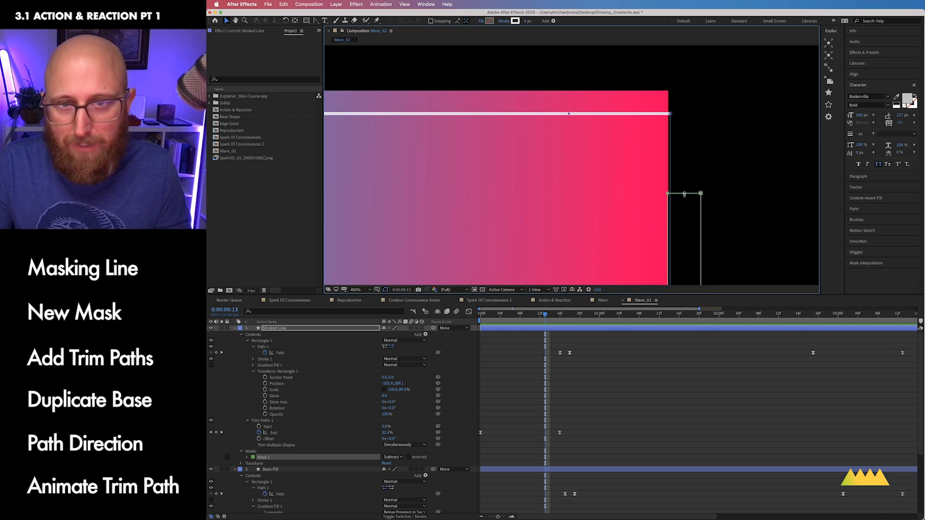
left_click_drag(685, 193, 686, 177)
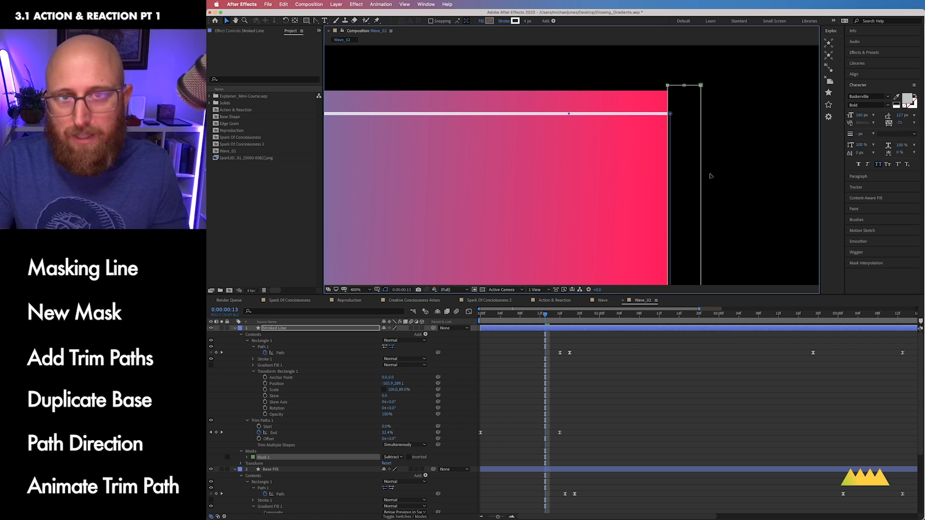
Step: Nudge the Stroked Line layer slightly to the right so the white line reaches the gradient's right edge
left_click(703, 408)
key("super+equal")
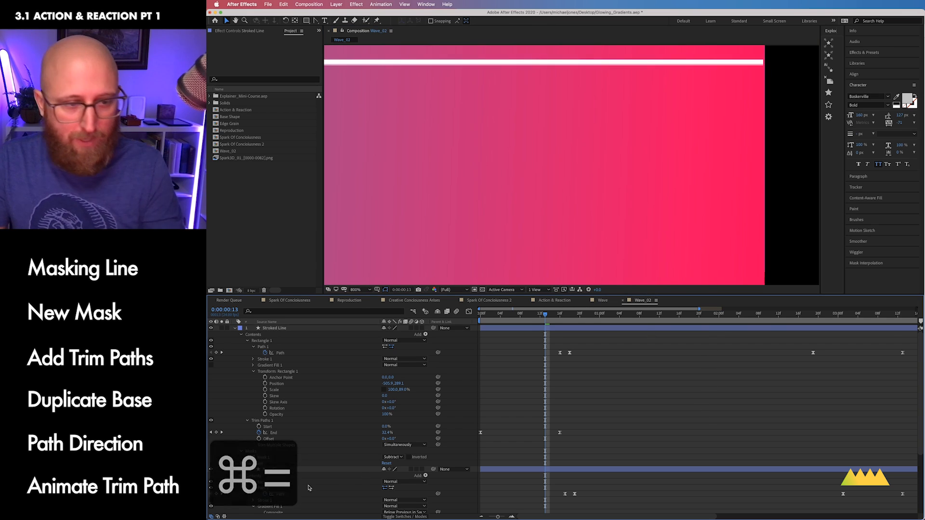
left_click(565, 329)
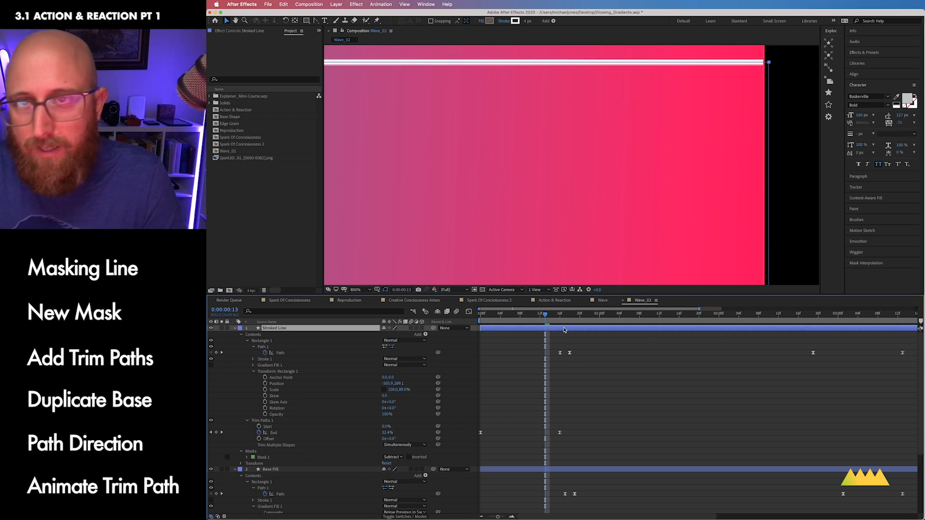
key("Right")
key("Right")
key("Right")
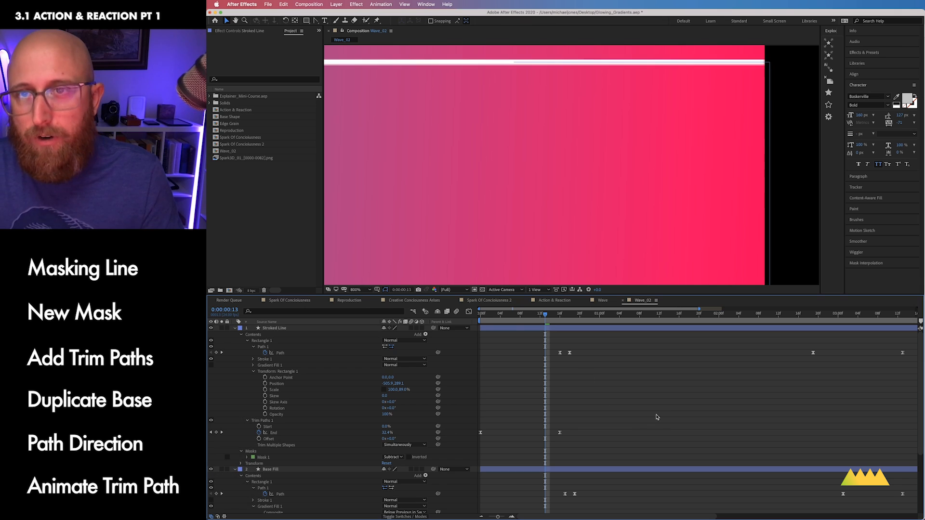
Step: Preview the full Wave_02 tile with the adjusted white line and return to the Action & Reaction composition
key("super+minus")
key("super+minus")
key("super+minus")
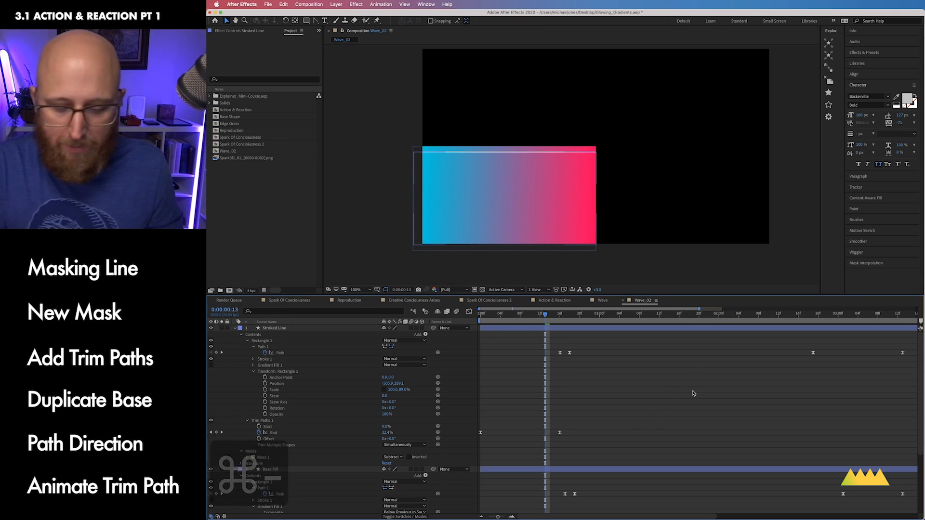
key("ctrl+0")
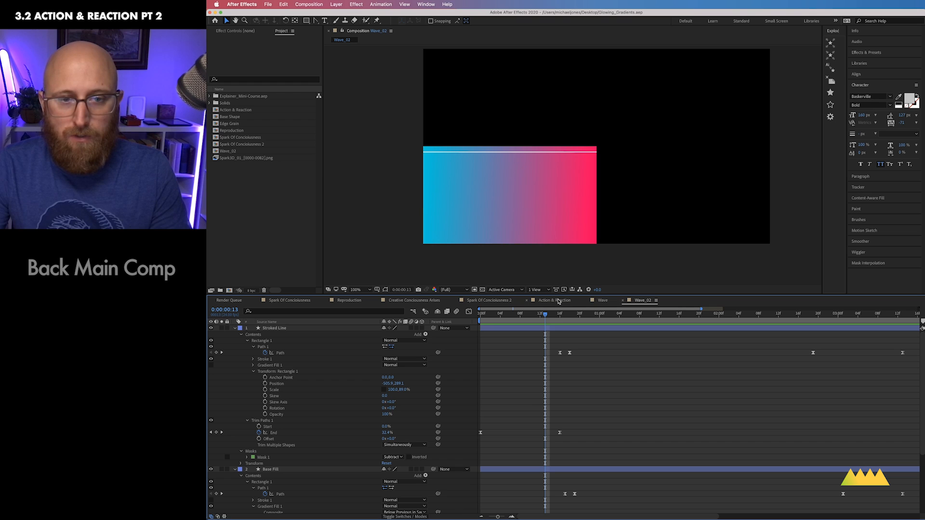
left_click(557, 301)
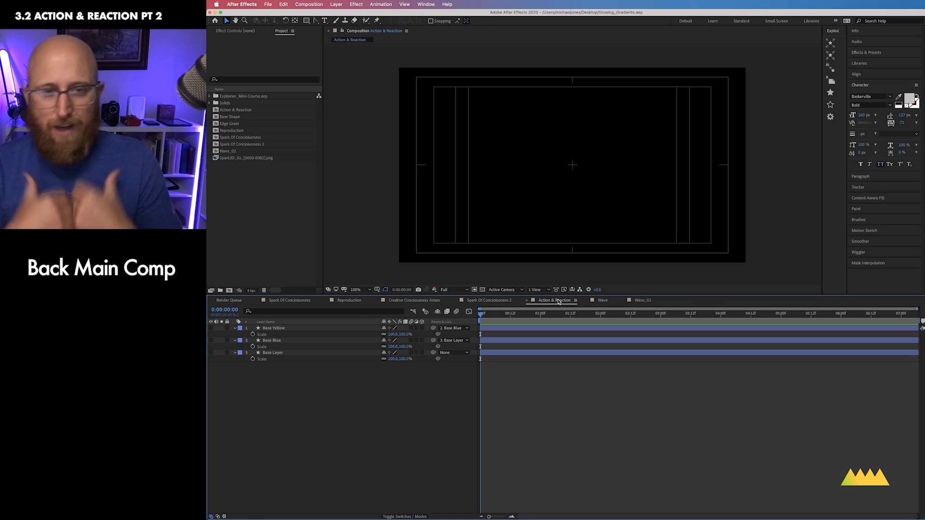
Step: Make the base layers visible in the Action & Reaction composition and add Wave_02 as the top layer
left_click(211, 353)
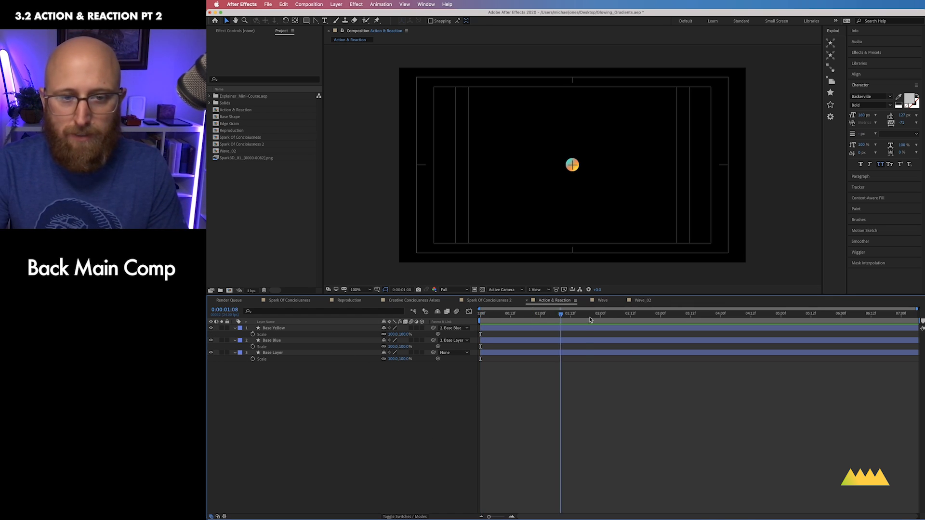
left_click(279, 227)
left_click(231, 152)
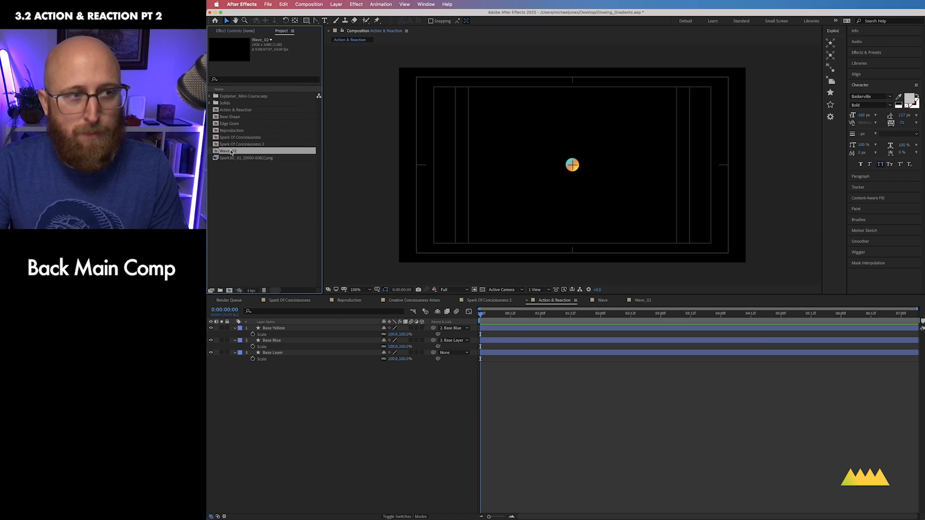
left_click_drag(231, 153, 271, 331)
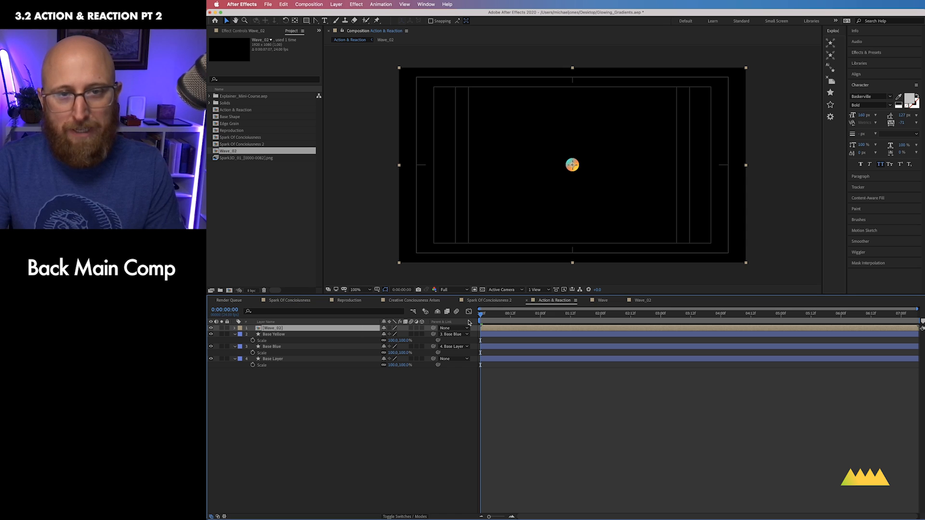
Step: Scrub ahead to 0:00:02:17 and set the end of the work area there
left_click_drag(479, 316, 644, 319)
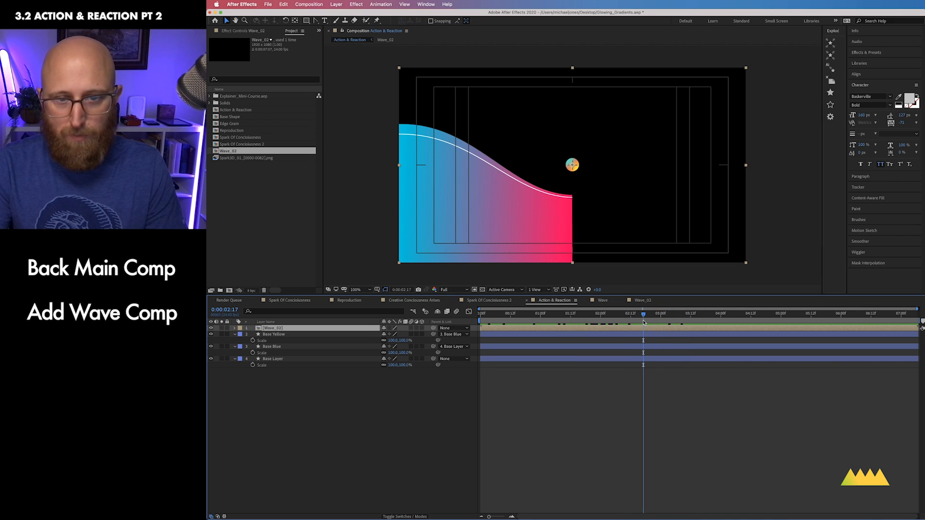
key("n")
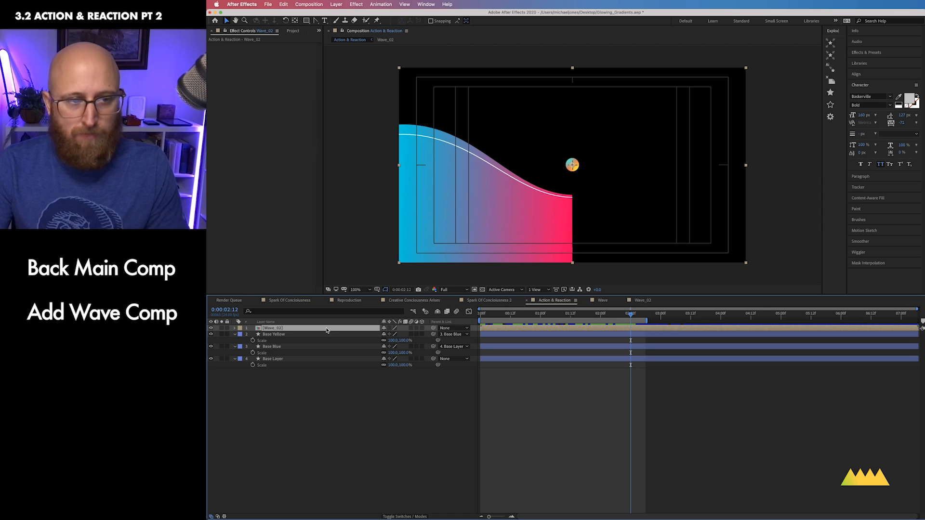
Step: Duplicate the Wave_02 layer, unlink the copy's scale proportions and mirror it horizontally with a scale of -100, 100%
key("super+d")
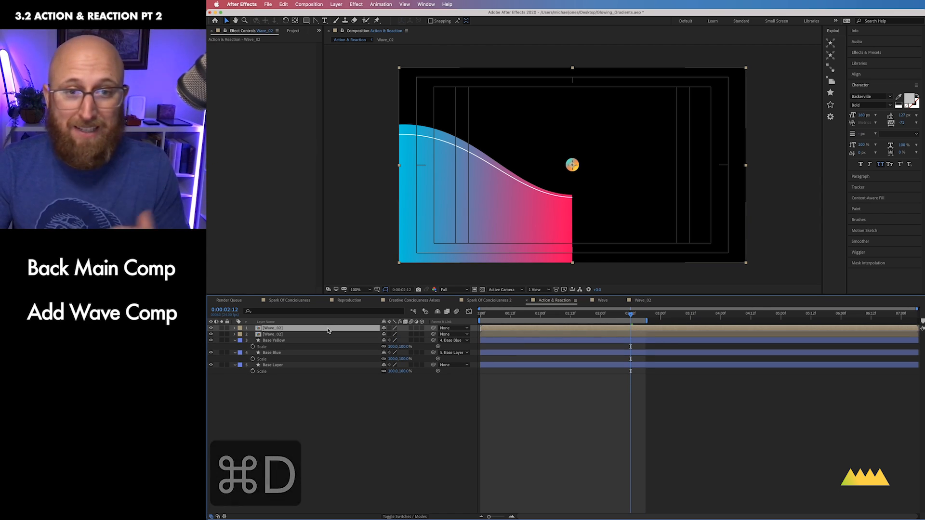
key("s")
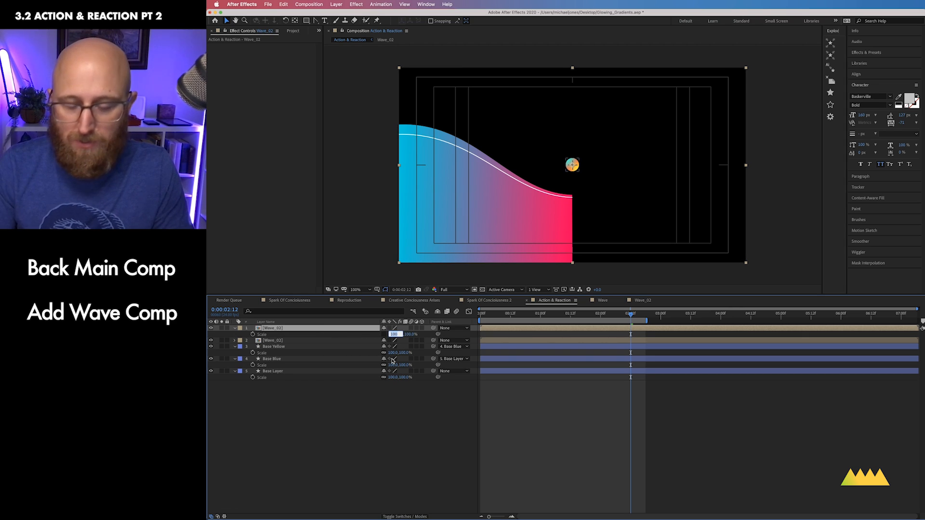
key("Left")
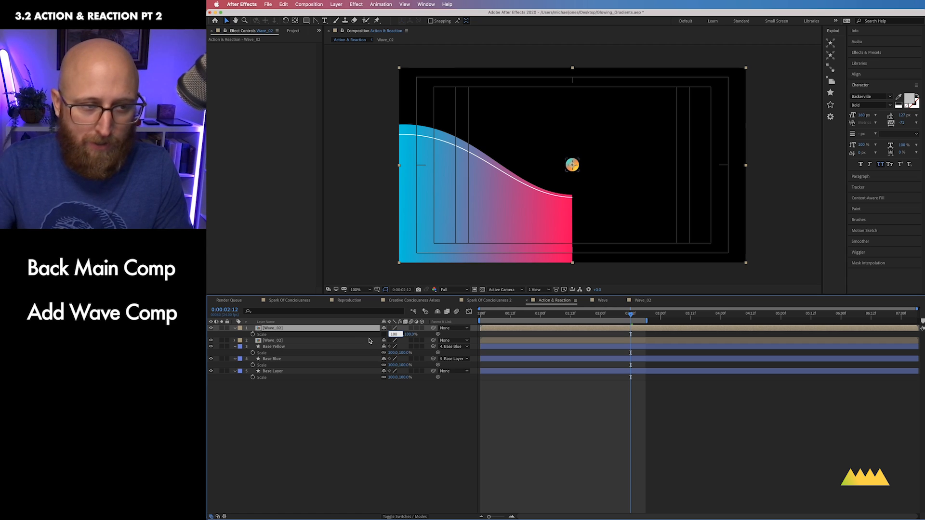
left_click(351, 335)
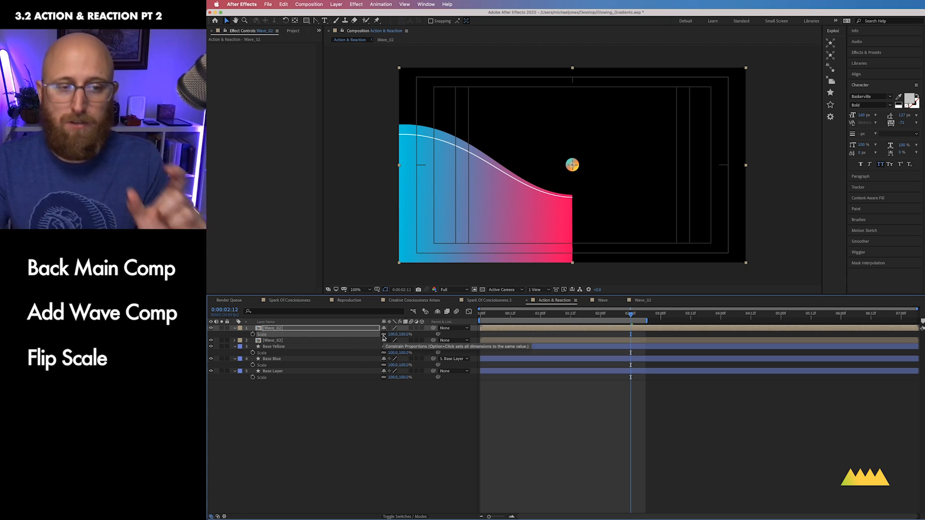
left_click_drag(395, 335, 396, 335)
key("super+z")
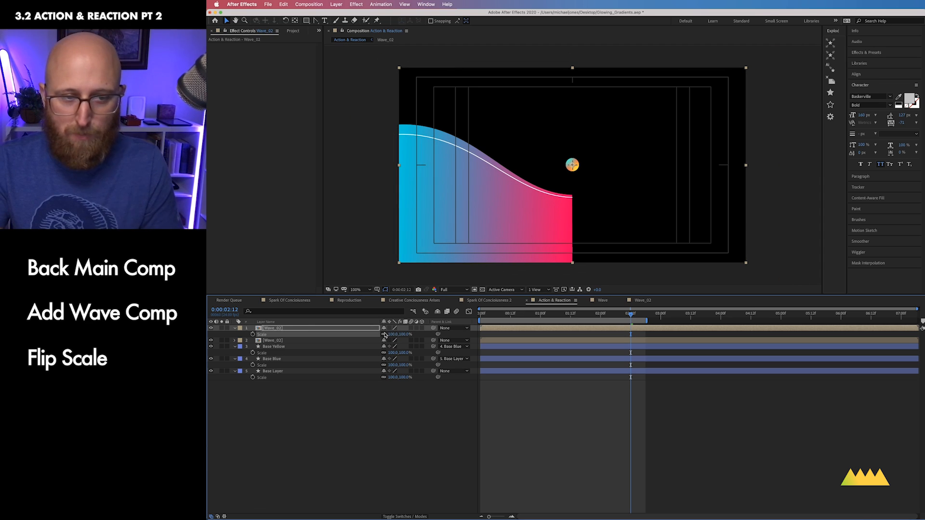
key("Left")
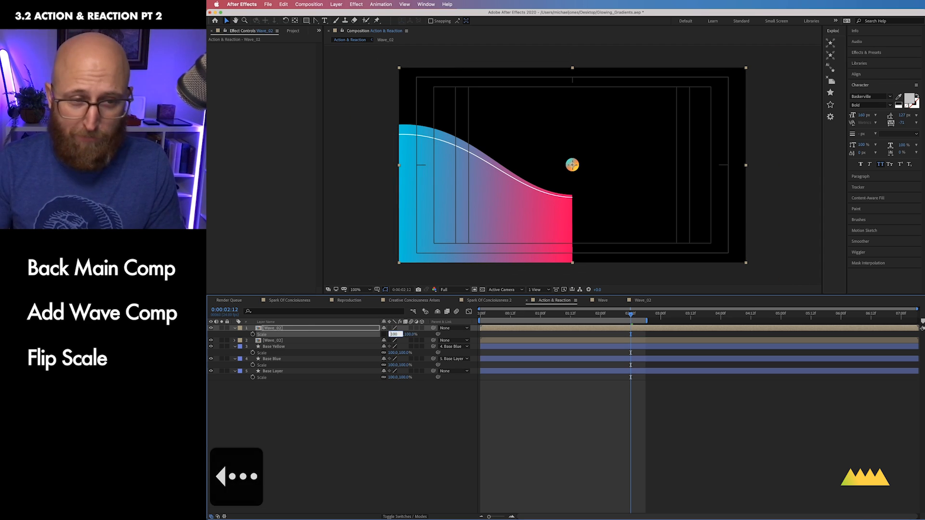
type("-")
key("Return")
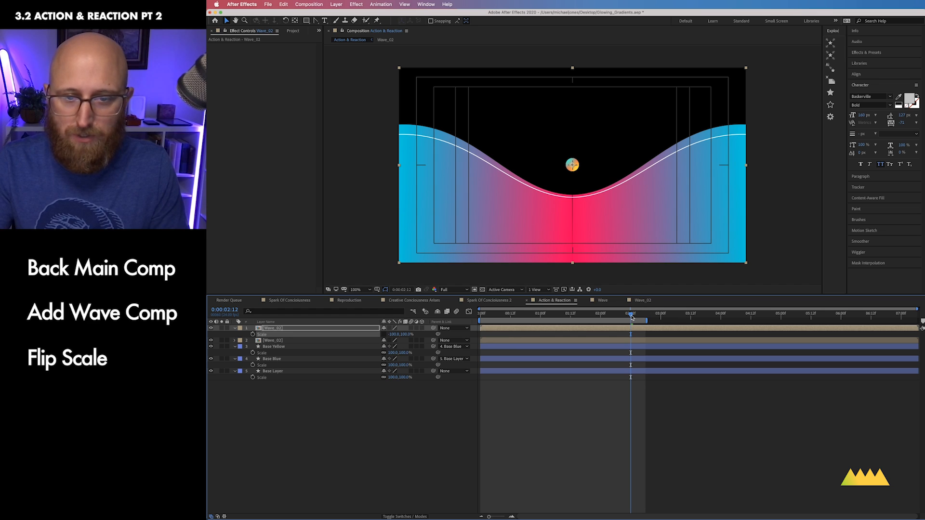
key("space")
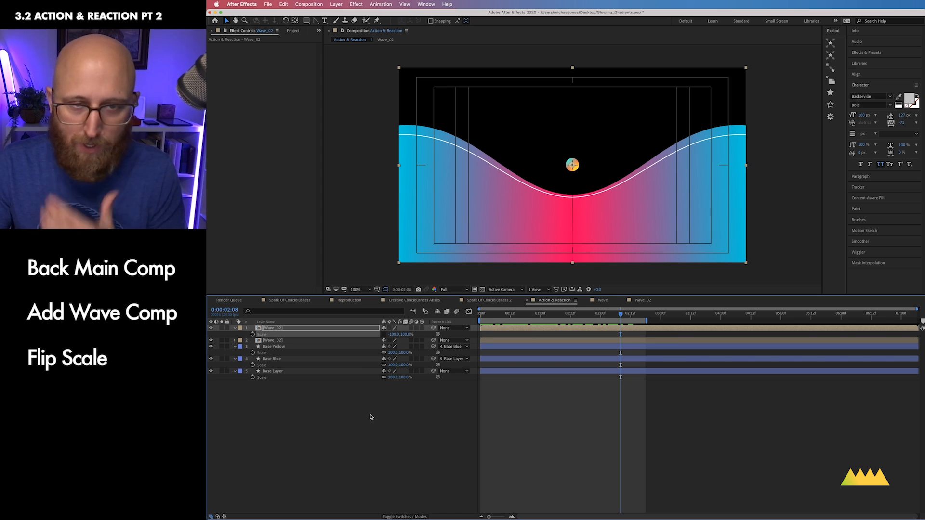
Step: Open the Wave_02 composition, collapse its layers and nudge Stroked Line and Base Fill 2 pixels to the right to close the seam
left_click(361, 340)
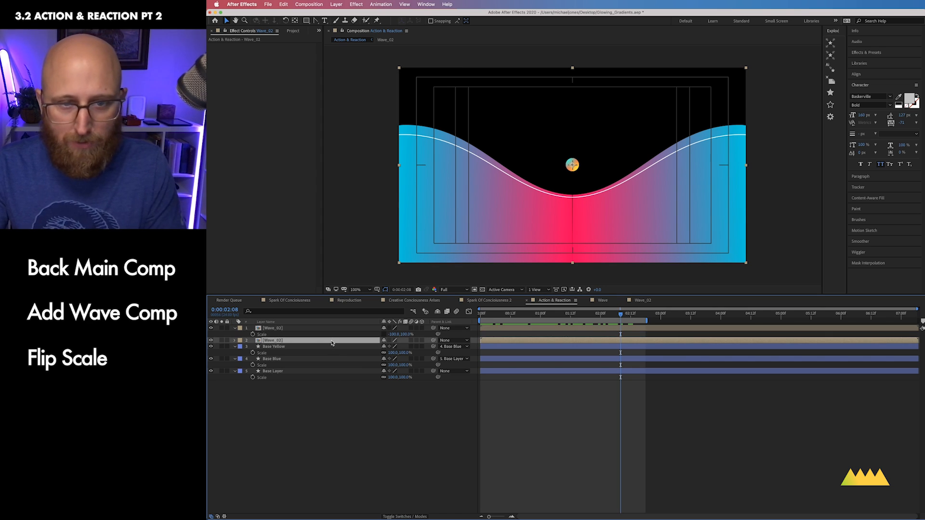
double_click(362, 342)
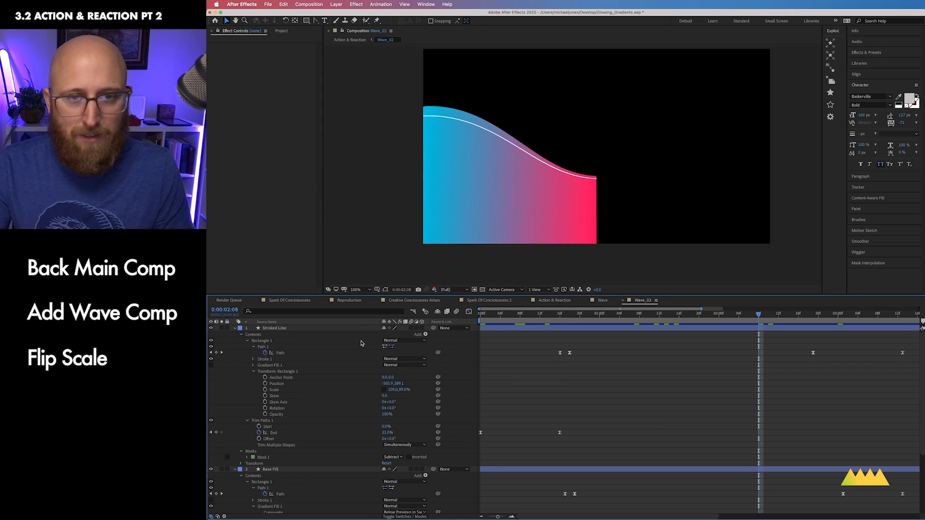
left_click(236, 328)
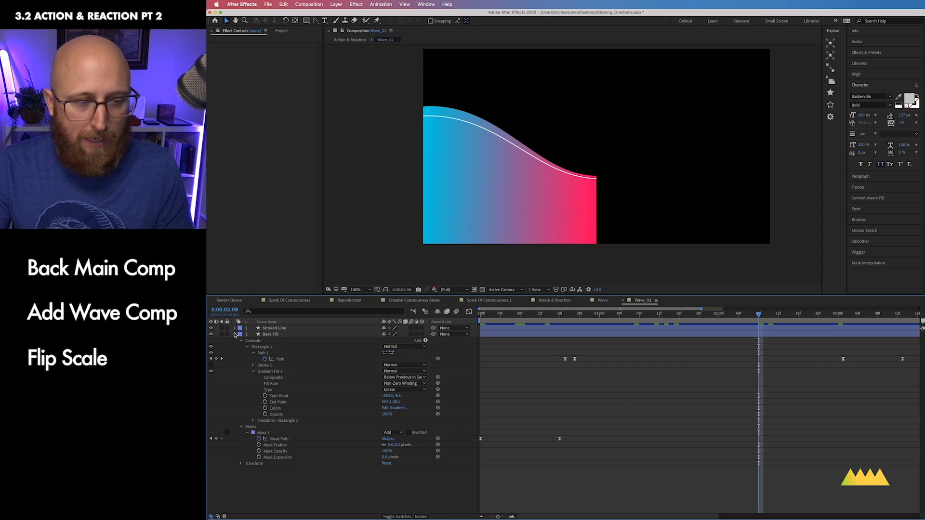
left_click(235, 334)
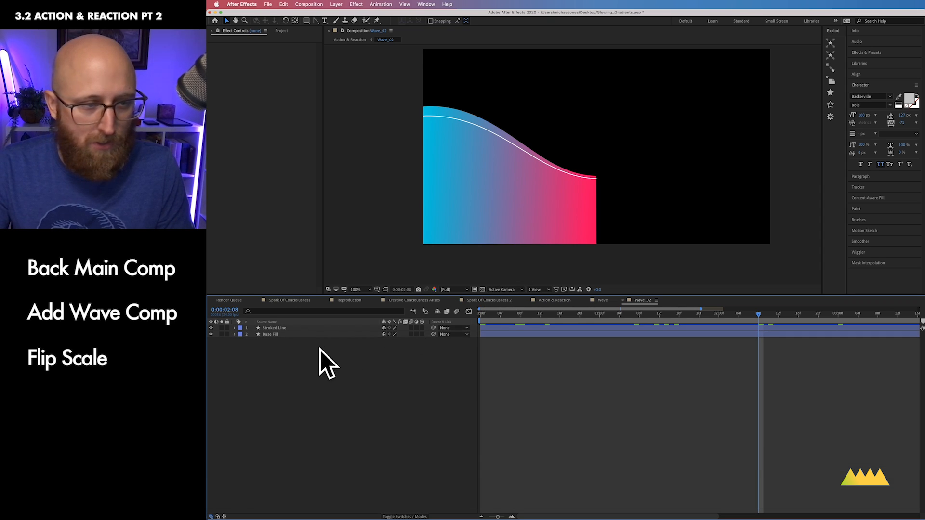
left_click_drag(320, 361, 316, 332)
key("p")
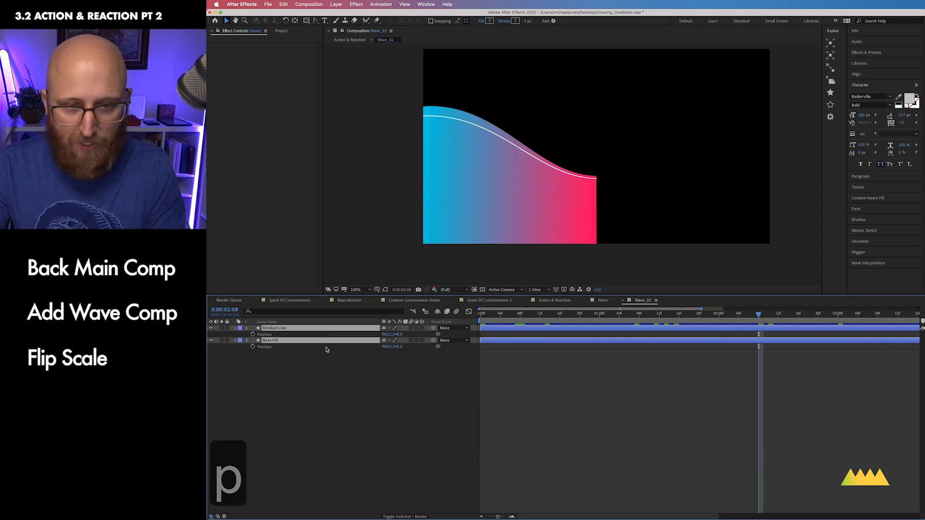
left_click_drag(347, 363, 322, 328)
key("Right")
key("Right")
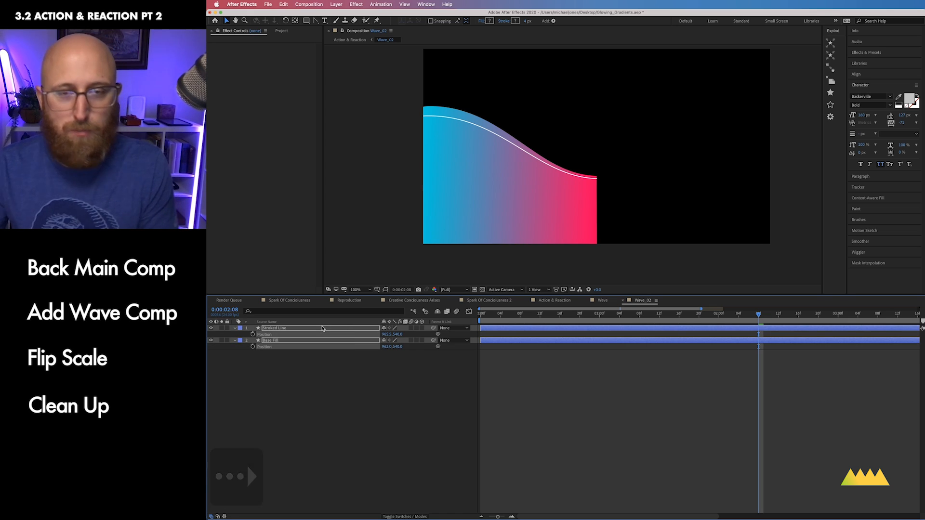
Step: Back in the Action & Reaction composition, duplicate the top Wave_02 layer and set the copy's vertical scale to -100%
left_click(541, 302)
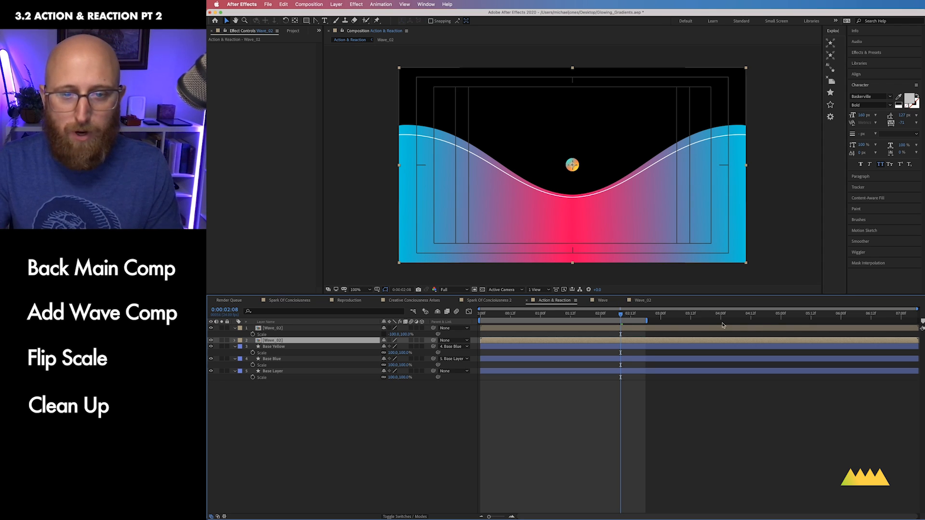
mouse_move(621, 315)
left_mouse_down()
mouse_move(480, 316)
mouse_move(606, 314)
left_mouse_up()
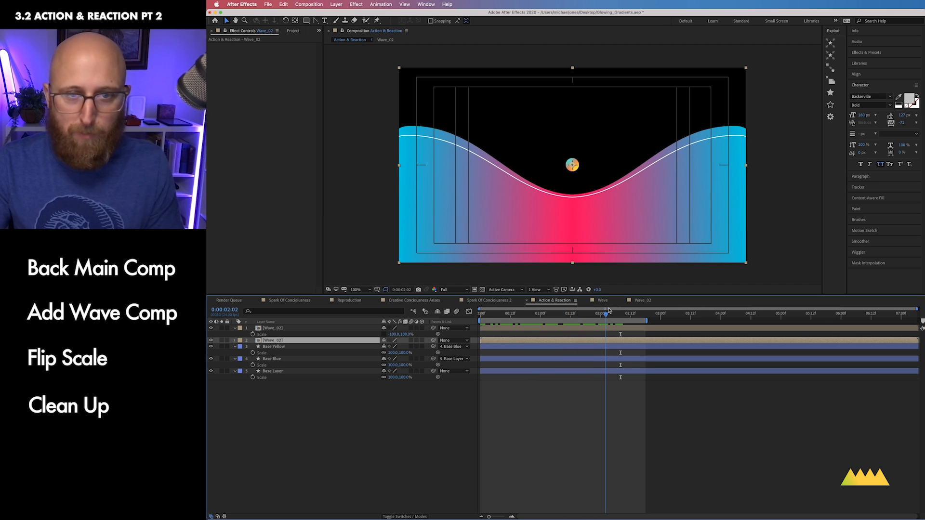
left_click(318, 331)
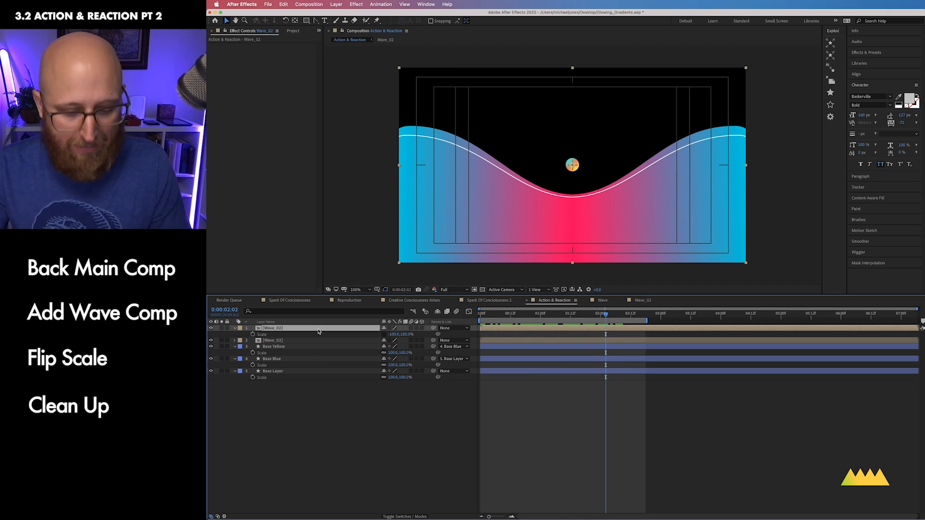
key("super+d")
key("s")
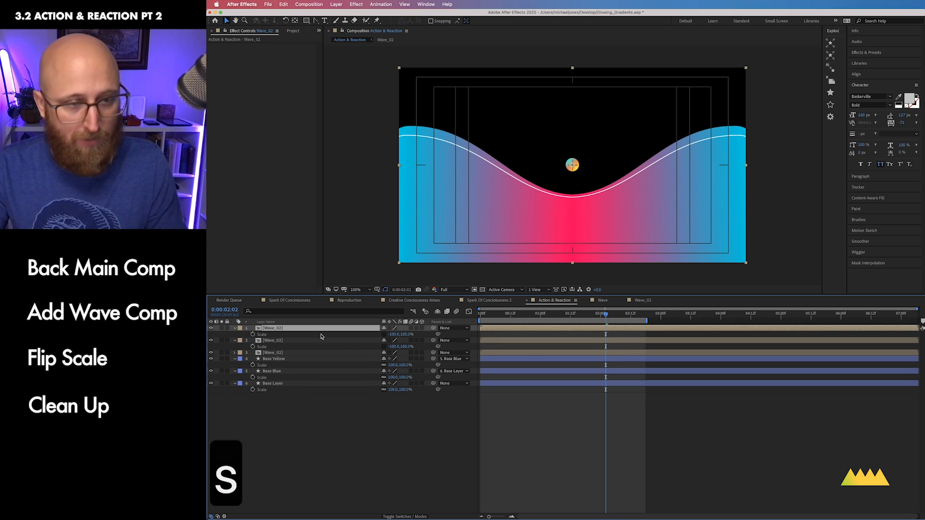
left_click(408, 334)
key("Left")
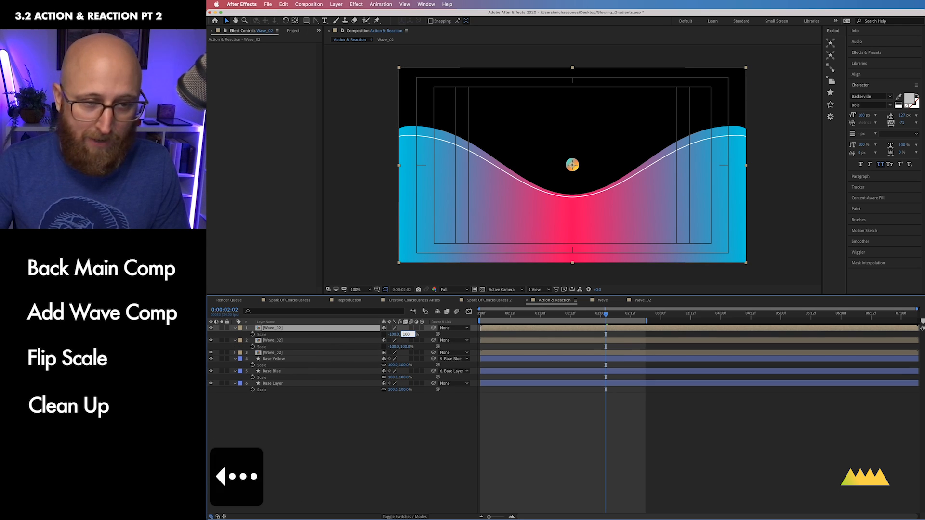
type("-")
key("Return")
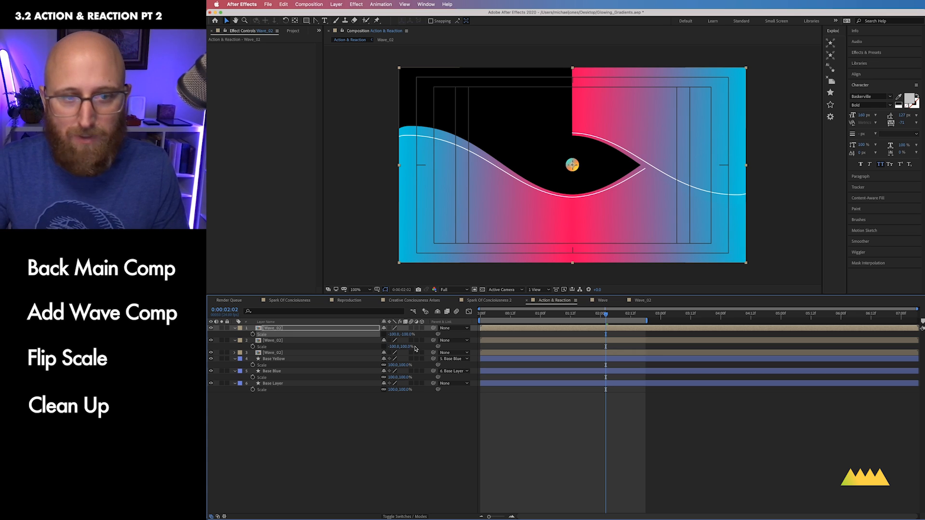
Step: Duplicate the top Wave_02 layer again and set the copy's horizontal scale to 100%, keeping its vertical scale at -100%
left_click(314, 328)
key("super+d")
key("s")
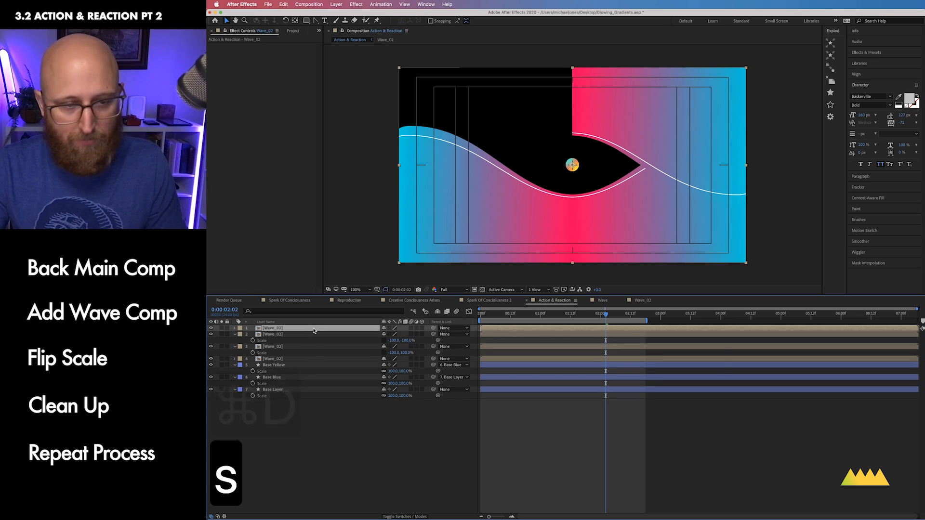
left_click(393, 334)
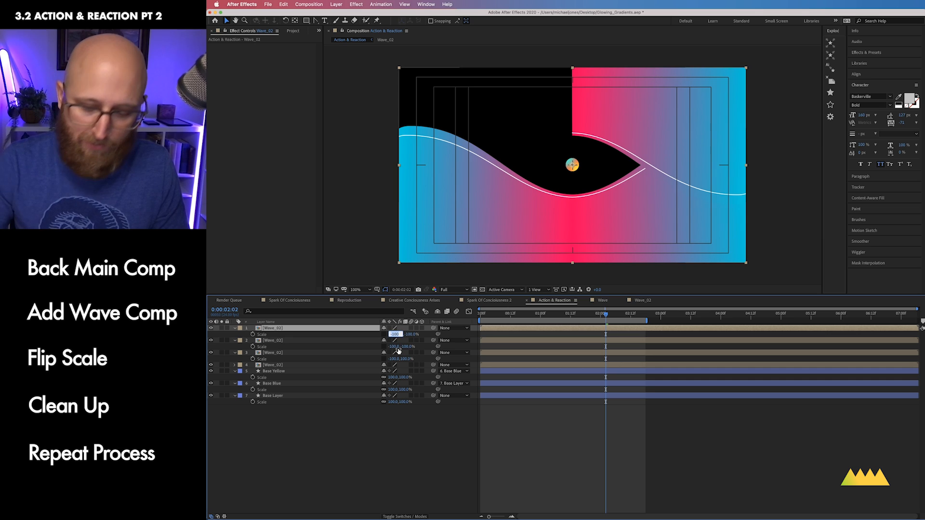
key("Left")
key("Right")
key("BackSpace")
key("Return")
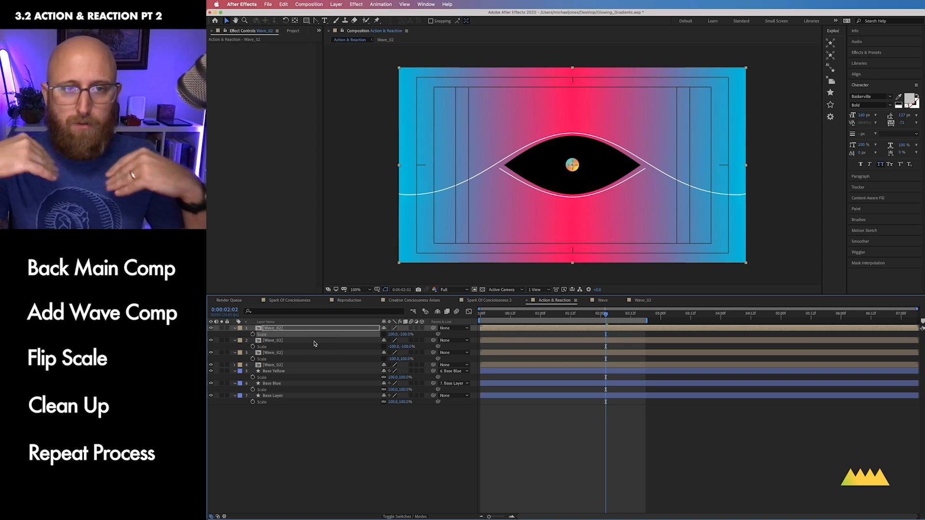
Step: Preview the four mirrored waves and scrub back to 0:00:00:23
key("ctrl+0")
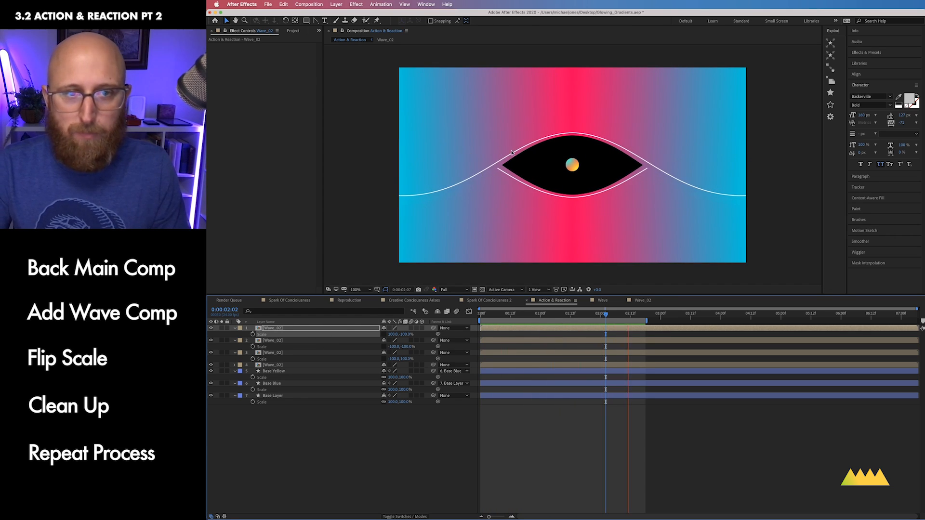
key("space")
left_click_drag(607, 314, 538, 313)
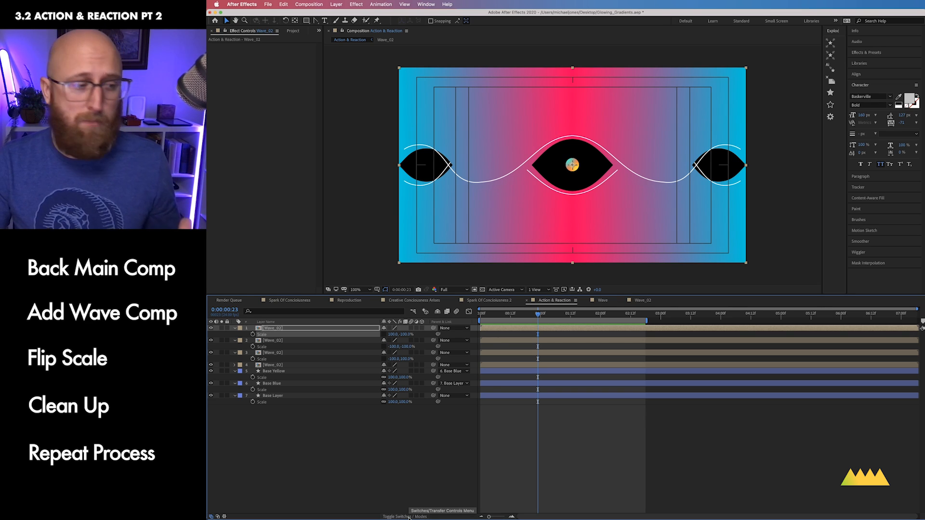
Step: Show the layers' blending mode options and try Overlay on the top Wave_02 layer before setting it to Soft Light
left_click(409, 518)
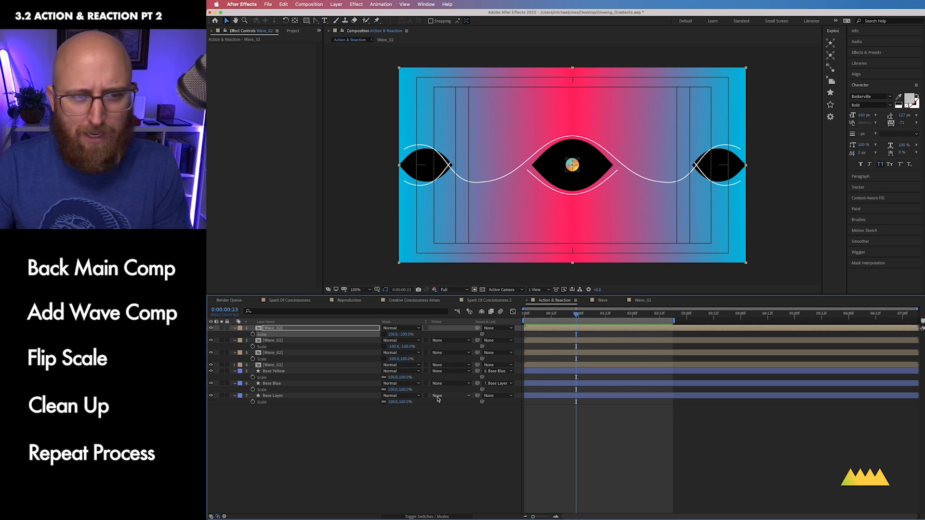
left_click(396, 329)
left_click(401, 331)
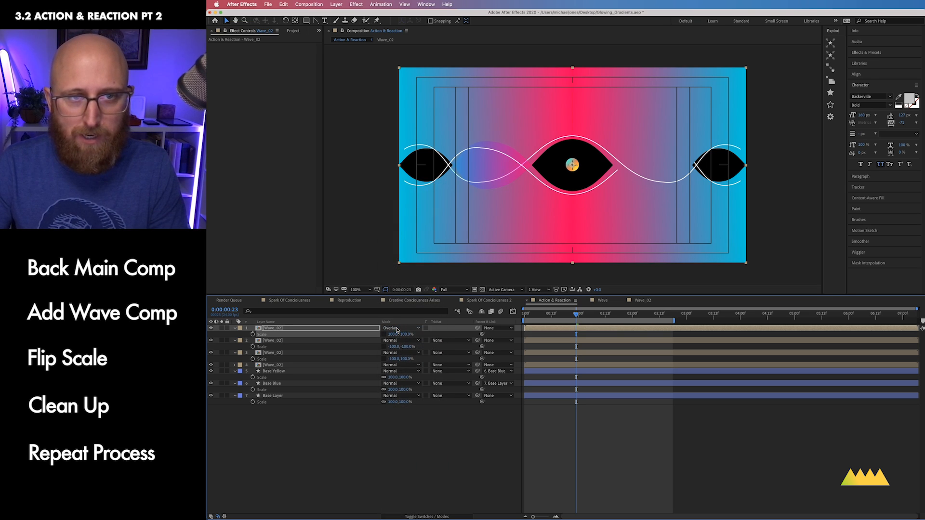
left_click(404, 330)
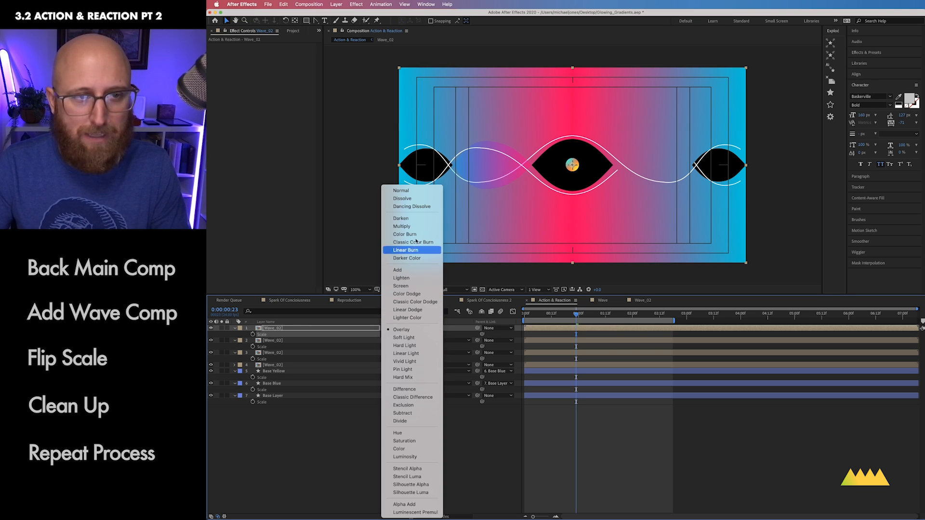
left_click(415, 338)
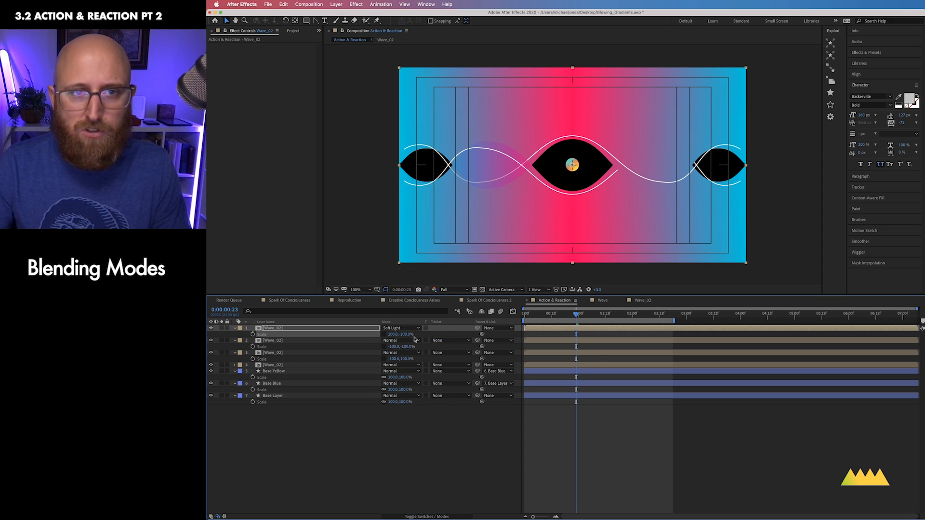
left_click(404, 328)
left_click(404, 330)
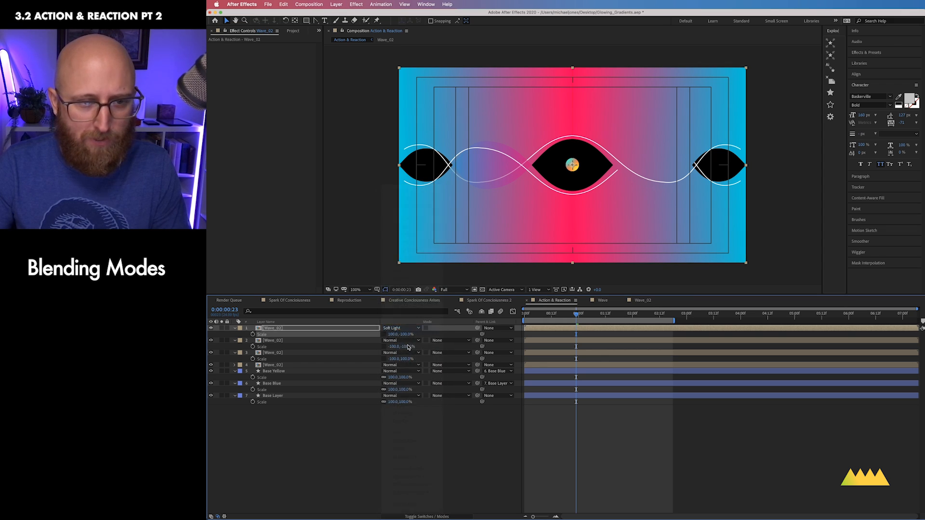
Step: Set the blending mode of the top two Wave_02 layers to Overlay and toggle visibility to compare the effect
left_click(406, 341)
left_click(403, 330)
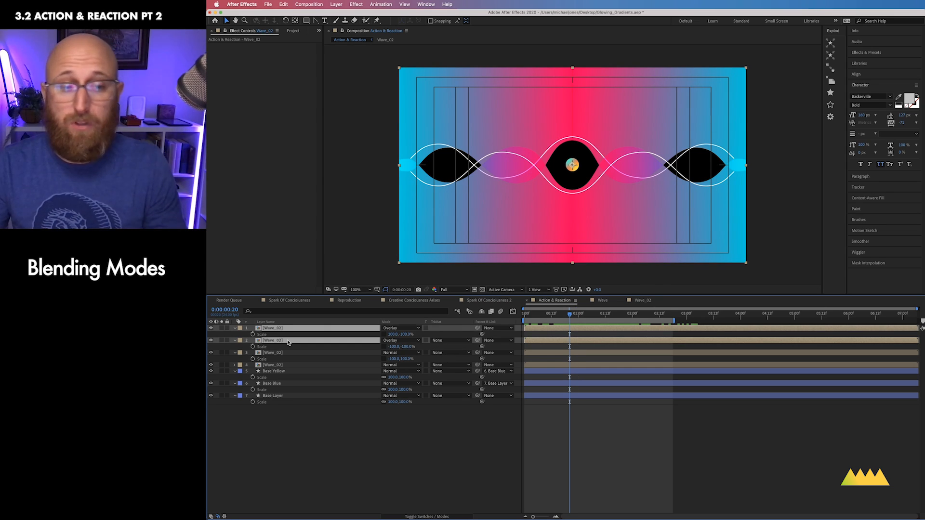
left_click(211, 329)
left_click(211, 330)
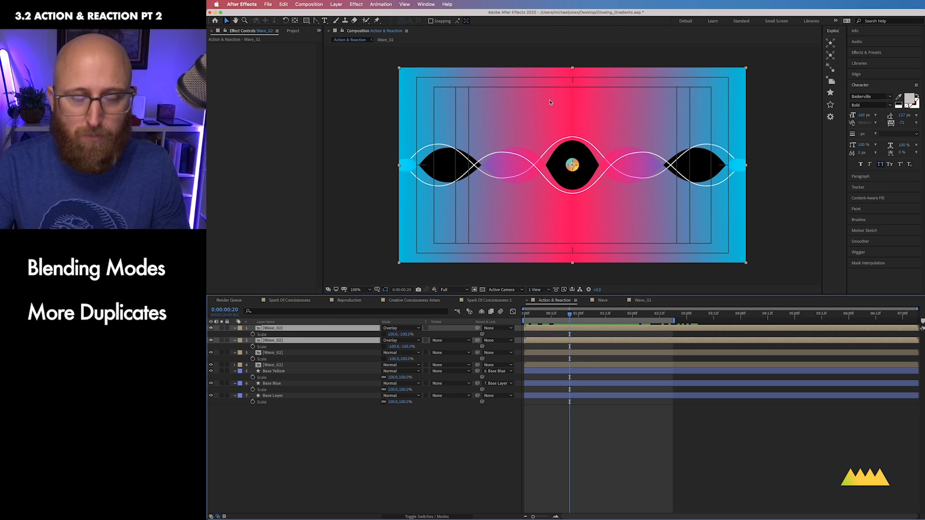
Step: Solo the top two Wave_02 layers, duplicate both, and stack the two copies together above the originals
left_click(222, 328)
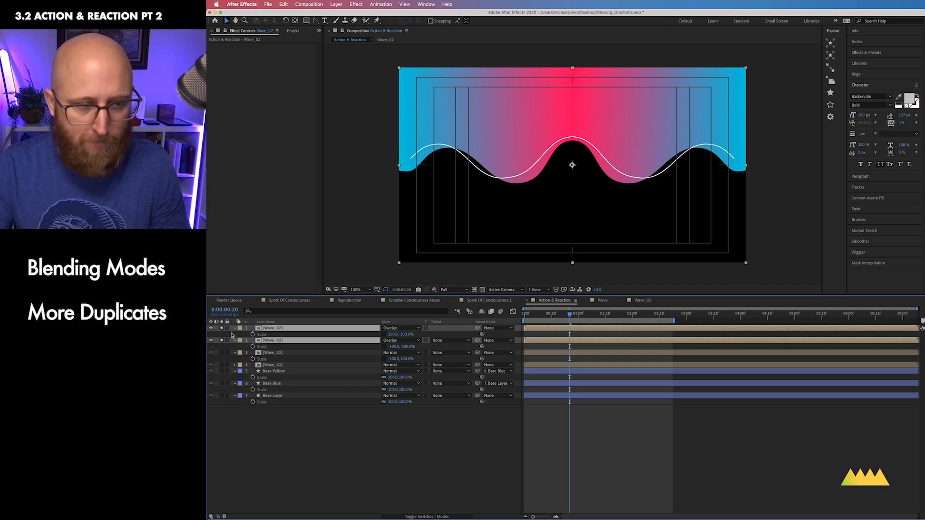
key("super+d")
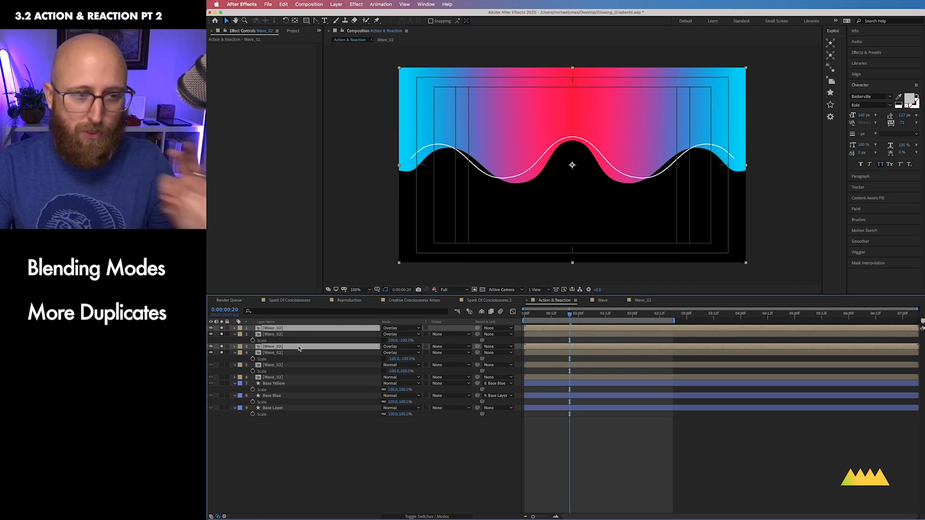
left_click_drag(299, 348, 301, 335)
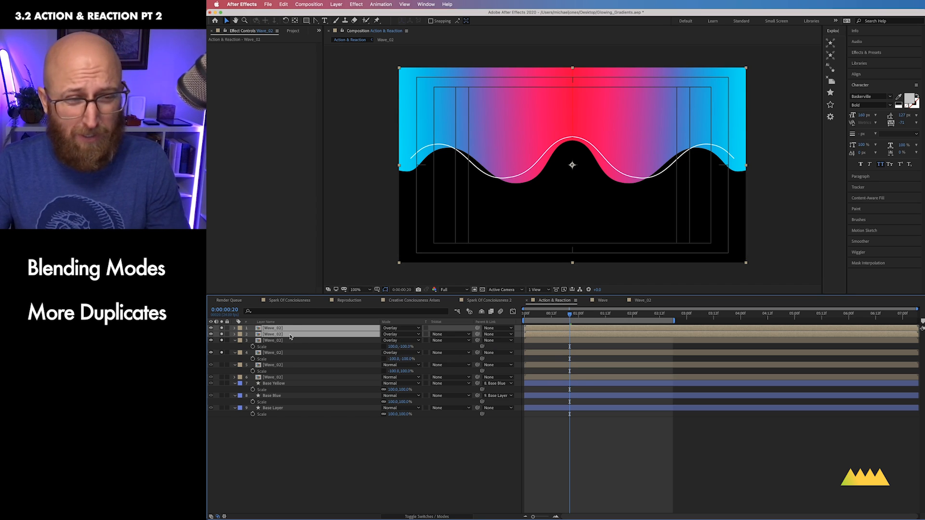
Step: Rotate the two new Wave_02 copies 90° counterclockwise and align them flush with the composition's left edge
key("w")
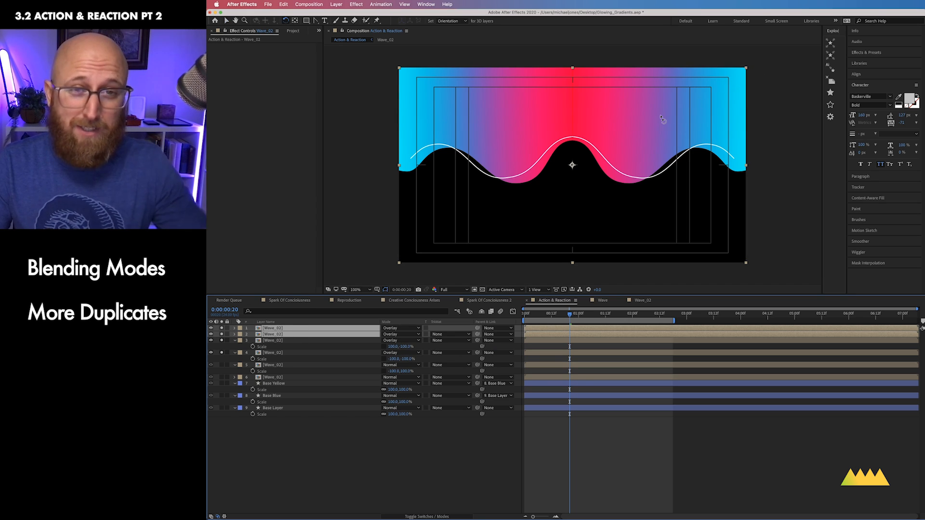
left_click_drag(668, 119, 557, 87)
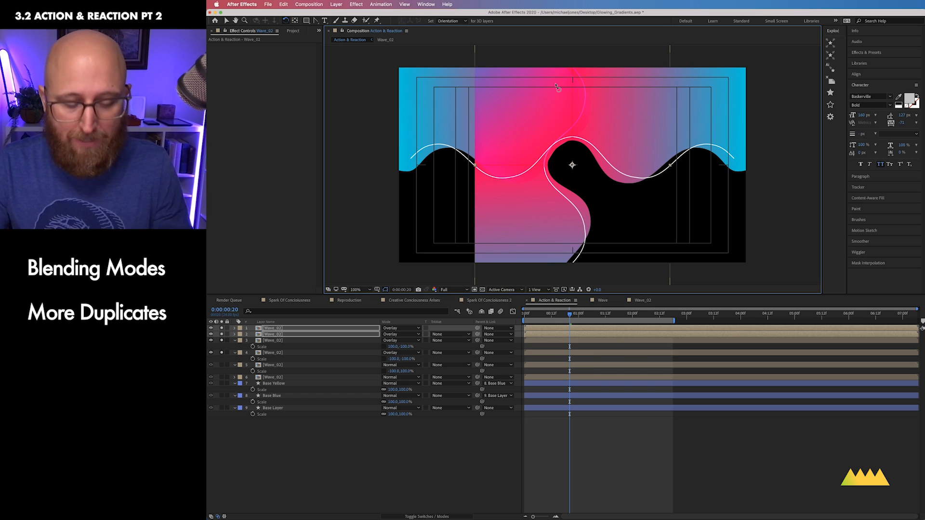
key("v")
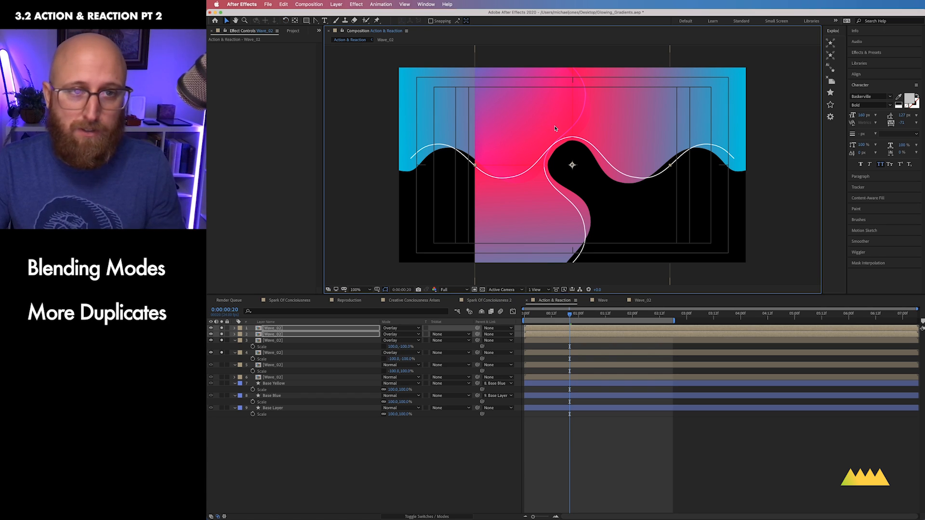
left_click_drag(555, 128, 477, 128)
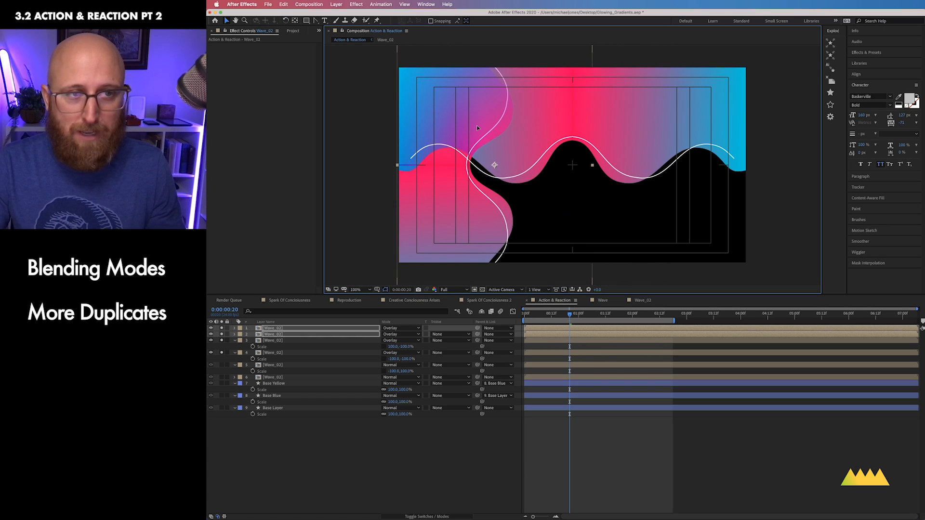
key("Right")
key("Right")
key("Right")
key("Right")
key("Right")
key("Right")
key("Right")
key("Right")
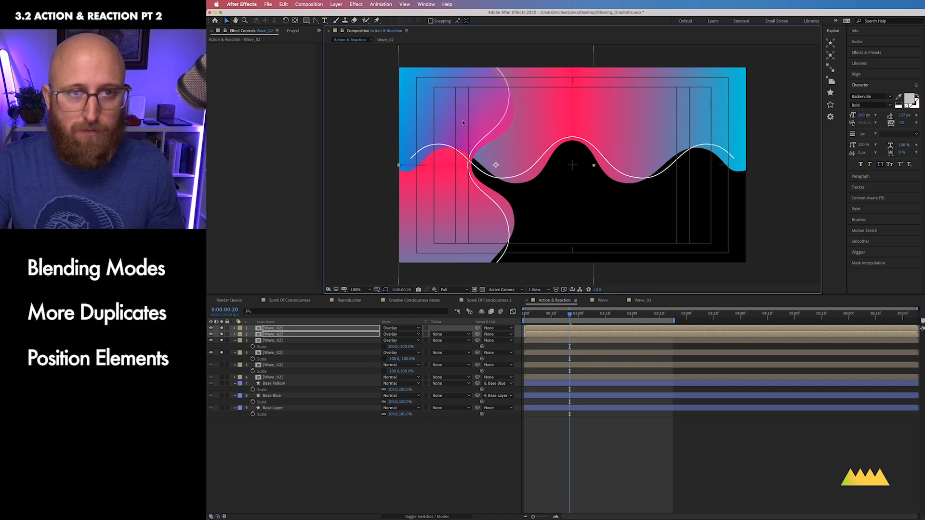
Step: Duplicate the two vertical waves, stack the copies on top, mirror them against the composition's right edge by rotating, and unsolo all layers
key("super+d")
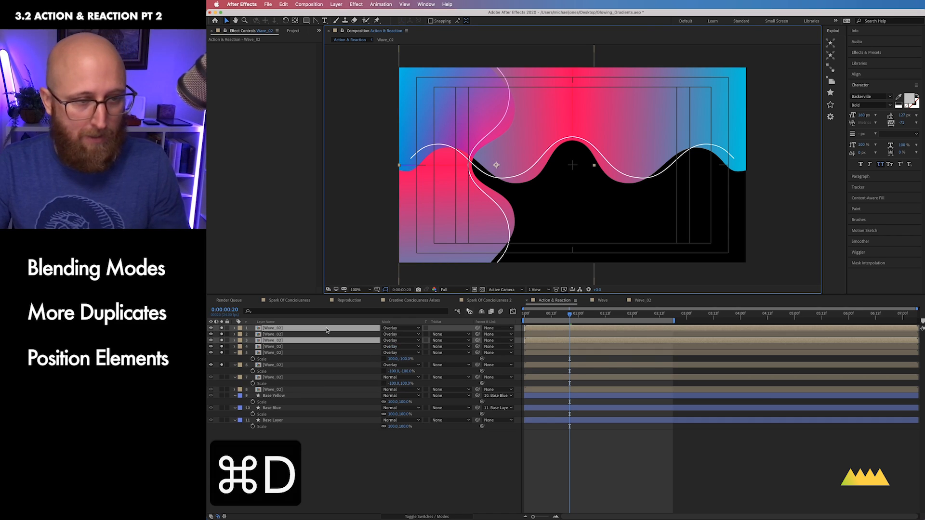
left_click_drag(312, 341, 311, 336)
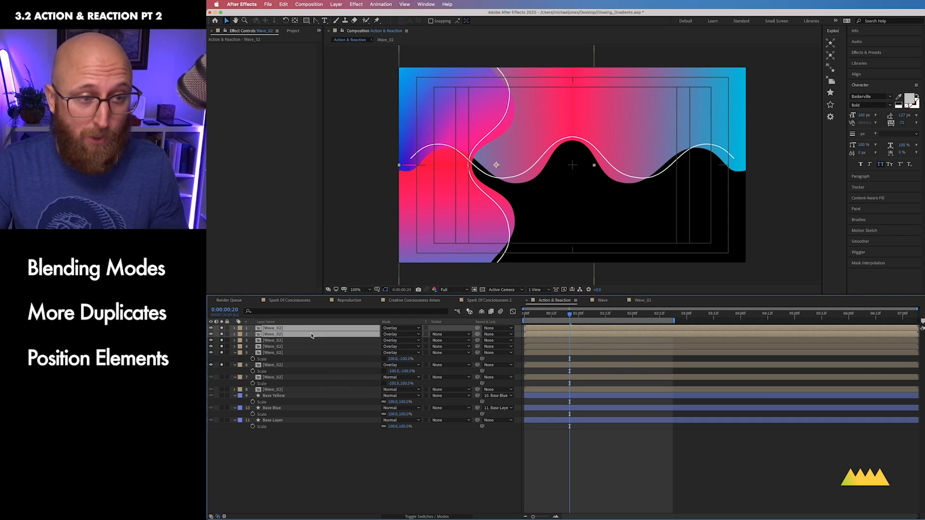
key("w")
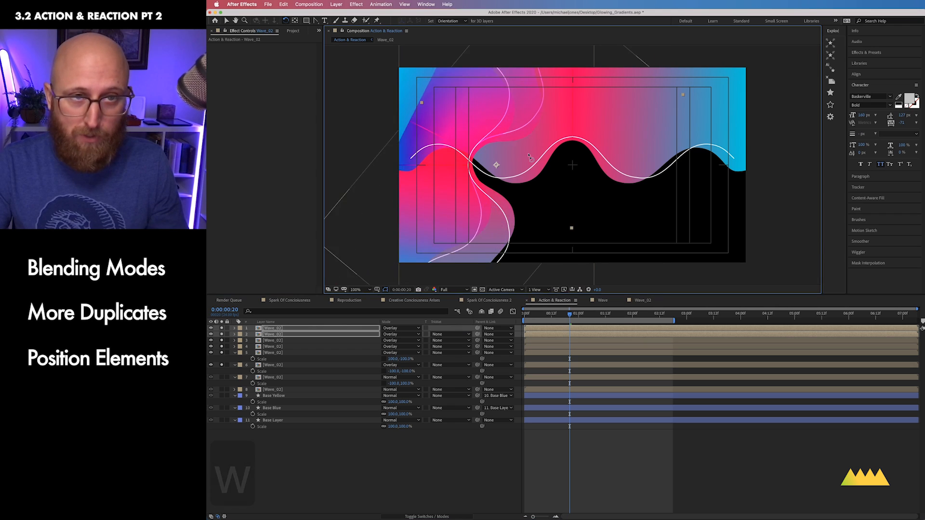
left_click_drag(570, 227, 683, 224)
key("v")
left_click(439, 465)
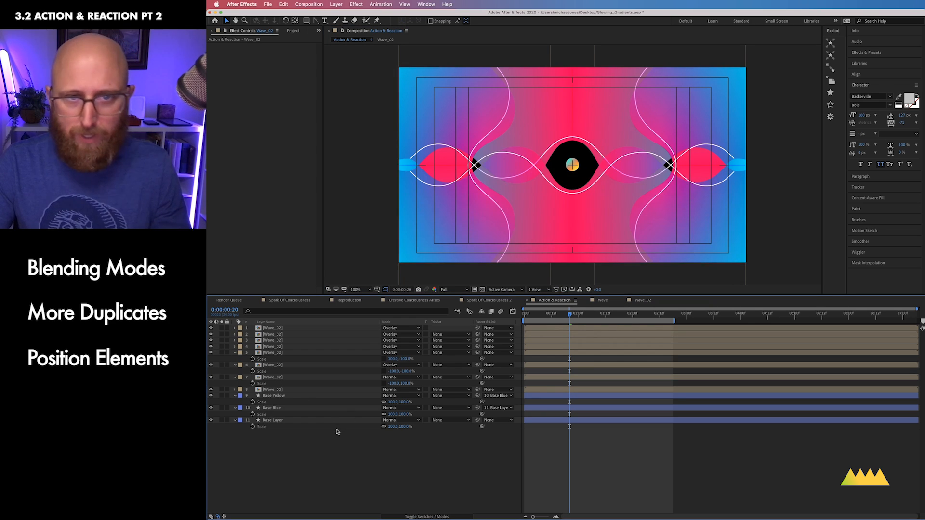
Step: Preview the wave animation and inspect the overlapping blended areas up close at 0:00:02:00
key("ctrl+0")
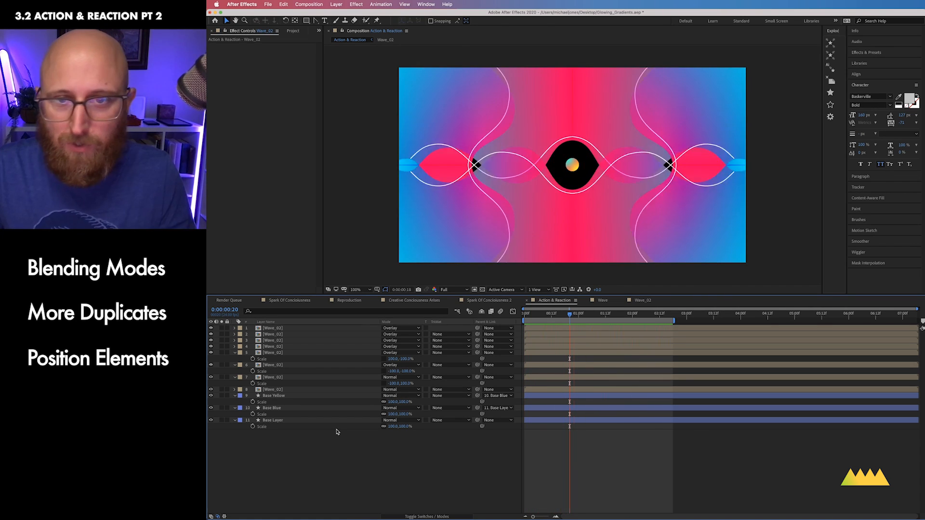
key("space")
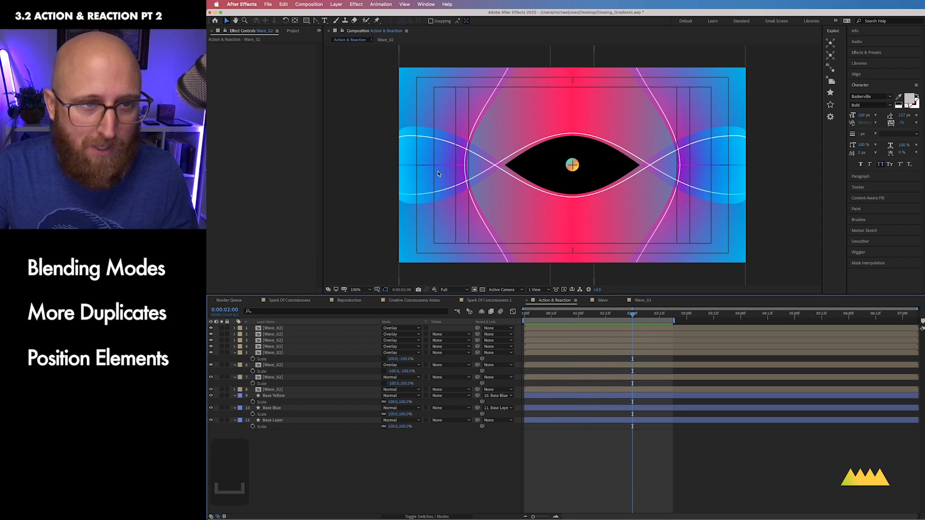
key("super+equal")
left_click_drag(382, 197, 645, 201)
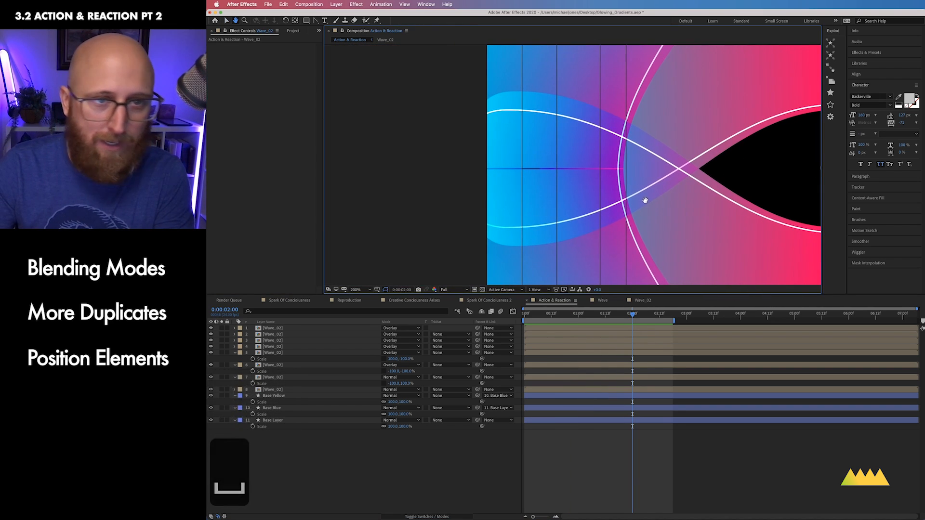
key("super+minus")
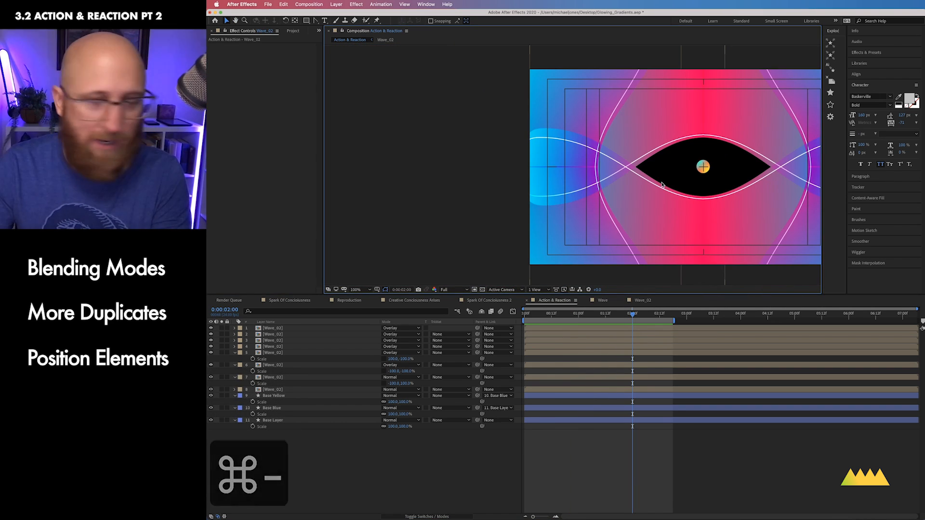
key("super+equal")
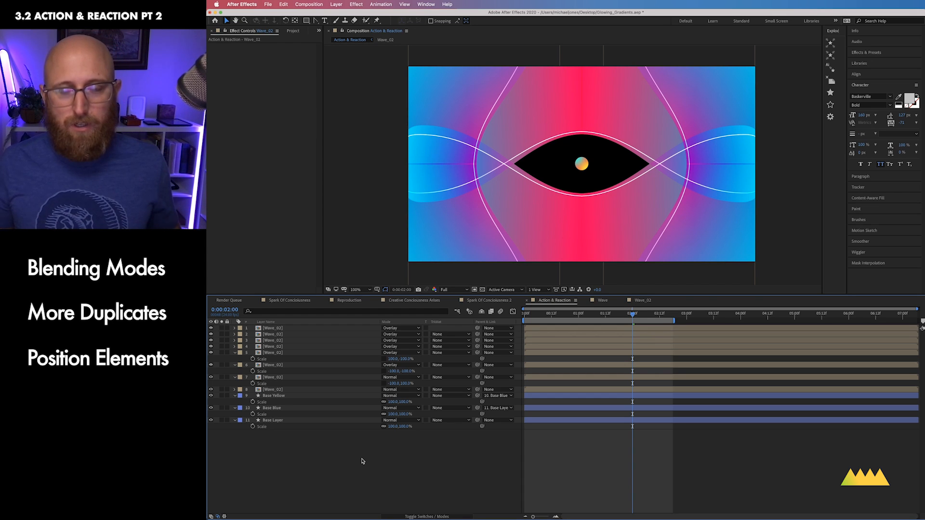
key("ctrl+0")
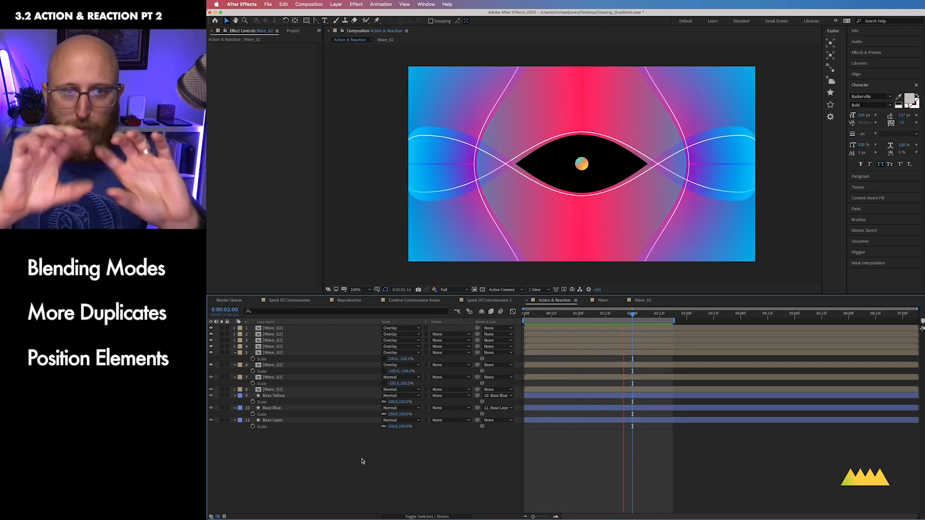
key("space")
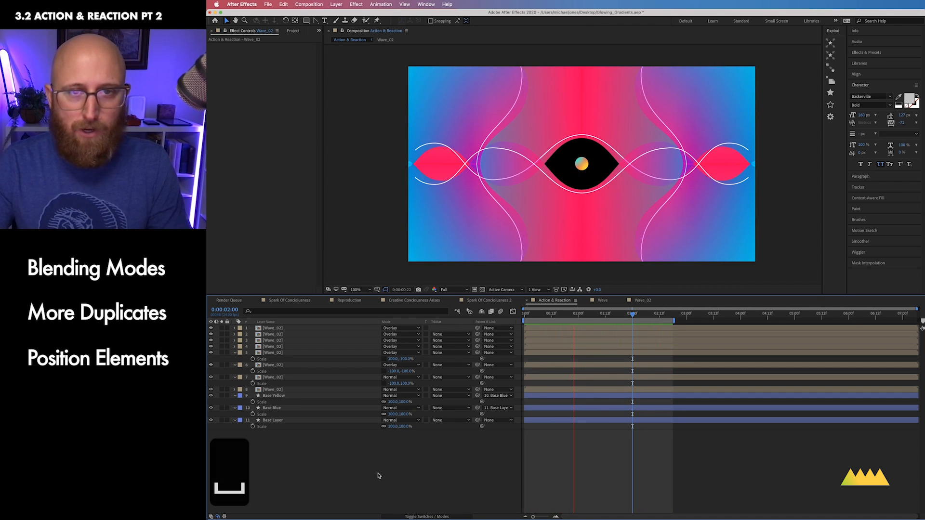
Step: Try Soft Light blending on the top Wave_02 layer and undo it
left_click(321, 329)
left_click(393, 329)
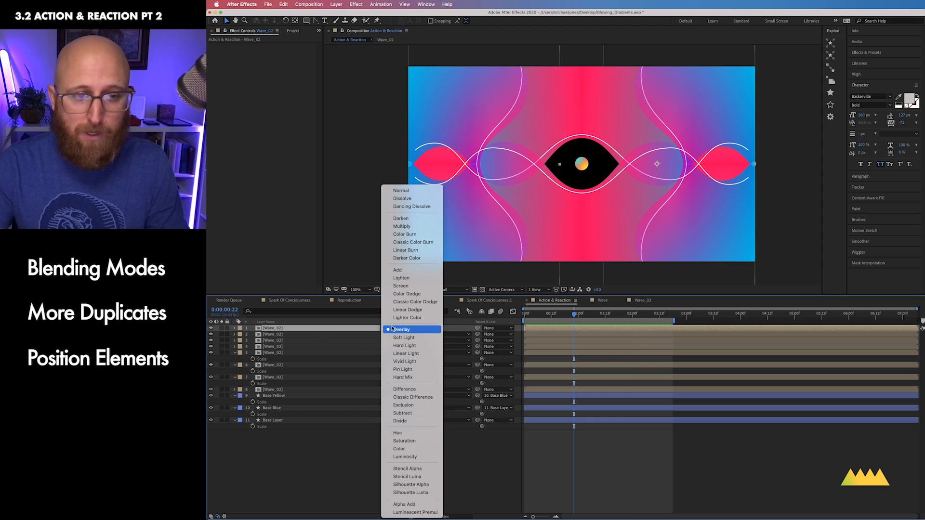
left_click(398, 339)
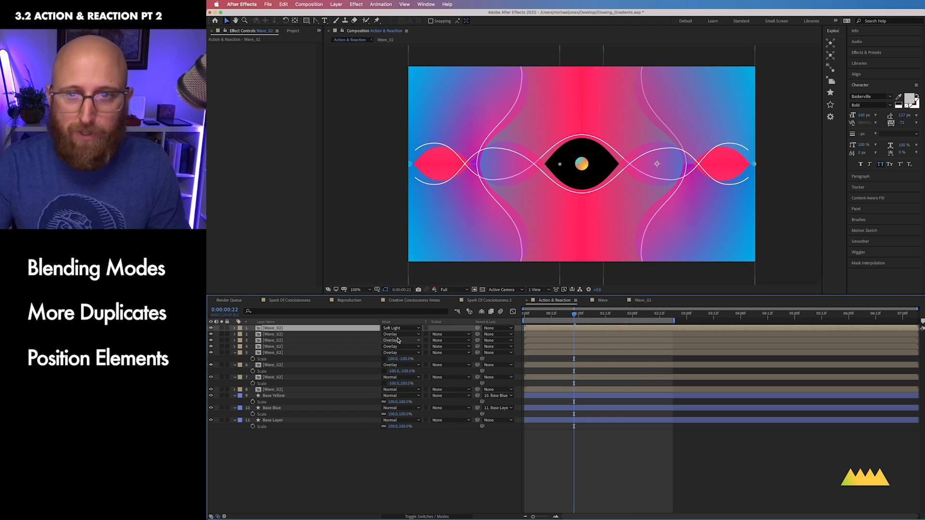
key("super+z")
Step: Set the blending mode of the first and fourth Wave_02 layers to Difference
left_click(395, 329)
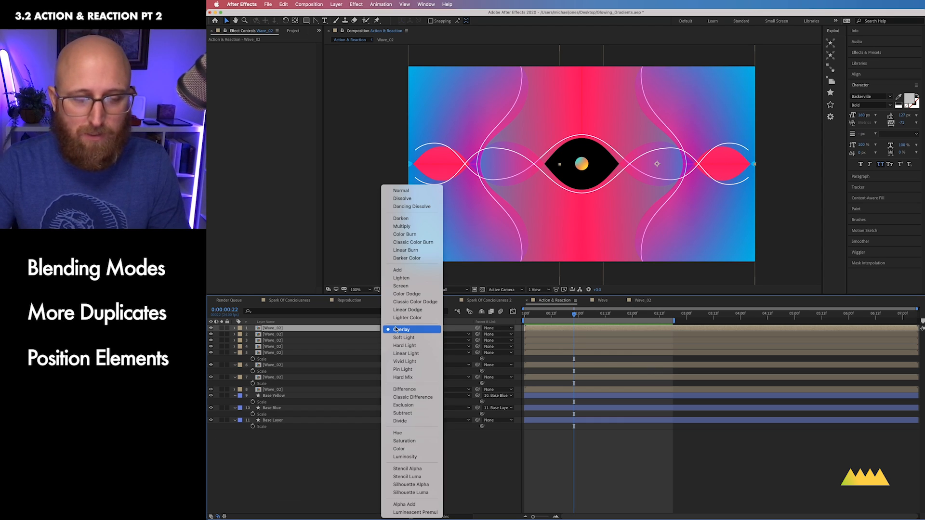
left_click(418, 390)
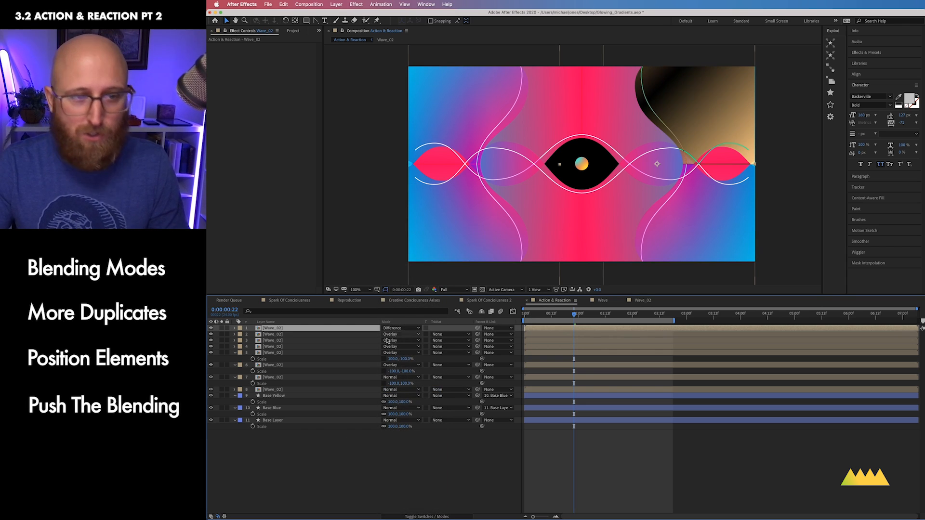
left_click(414, 389)
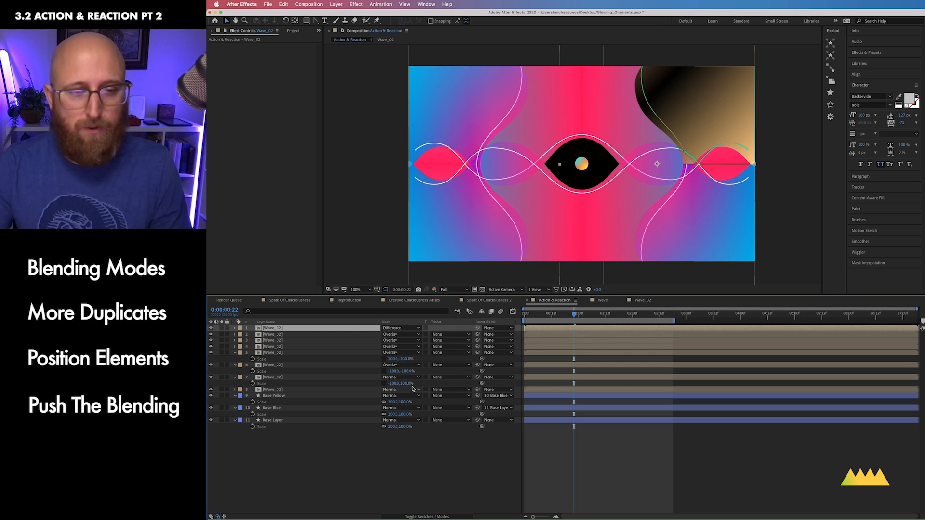
left_click(326, 346)
left_click(400, 346)
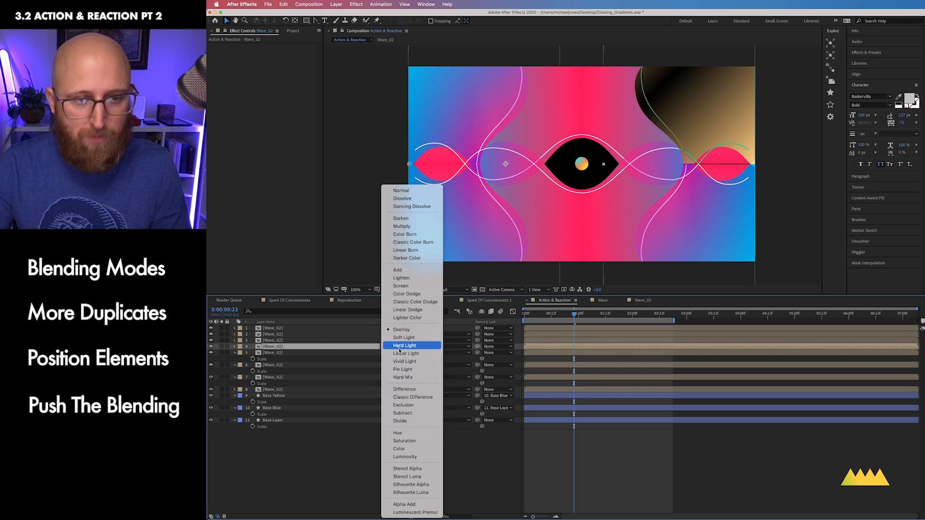
left_click(407, 389)
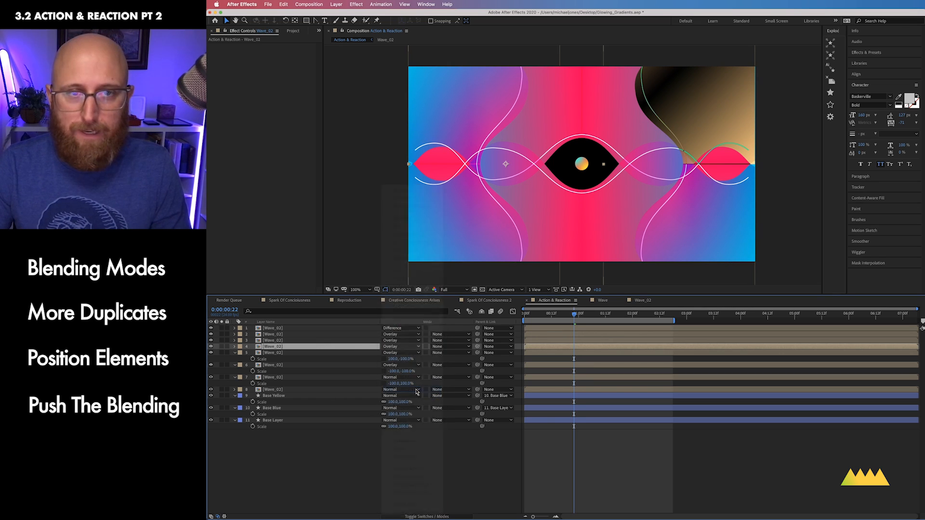
Step: Scrub the composition to 0:00:01:04 to check the Difference blending and deselect all layers
left_click(309, 378)
left_click_drag(648, 318, 587, 319)
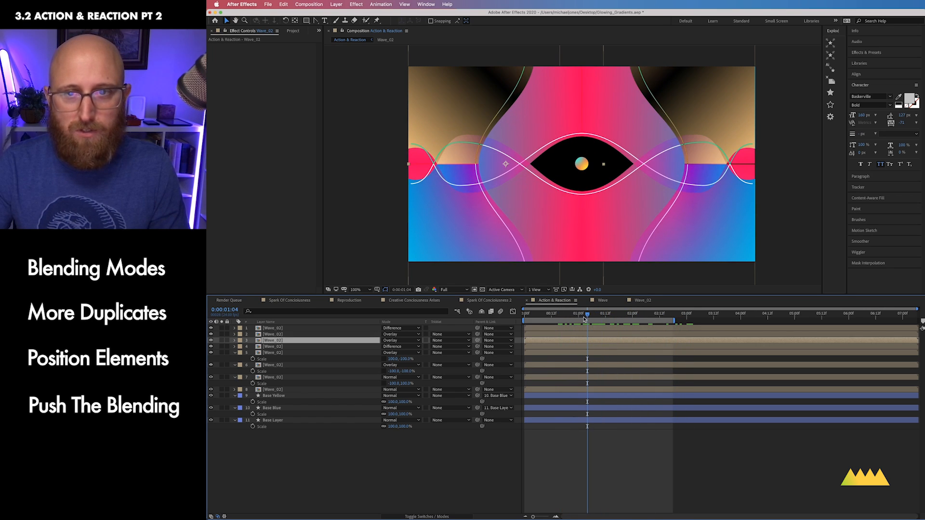
left_click(386, 463)
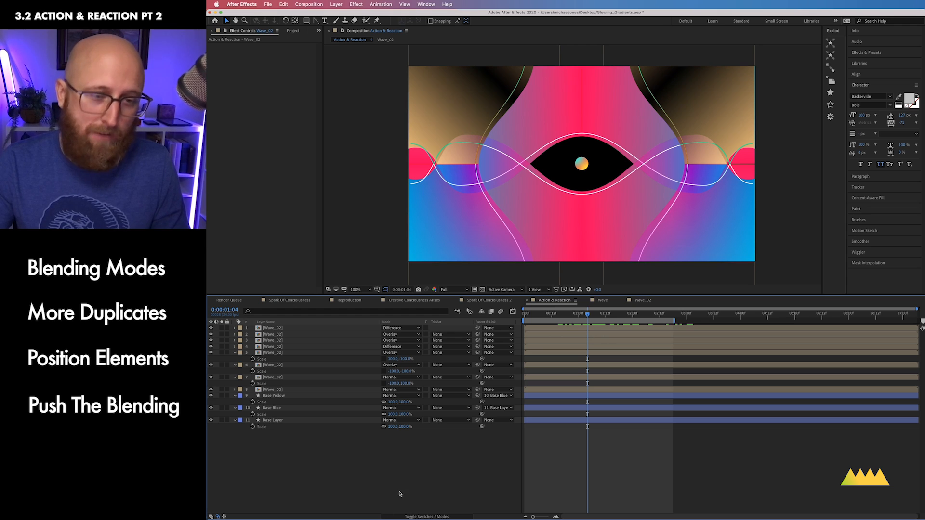
Step: Create a black 1920 × 1080 px solid named Gradient BG and place it below all other layers
key("super+y")
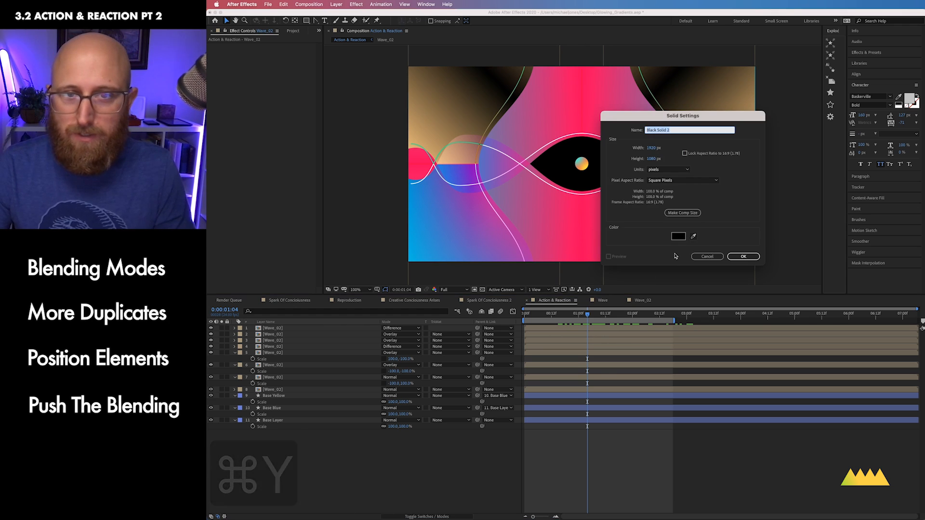
type("Gradient BG")
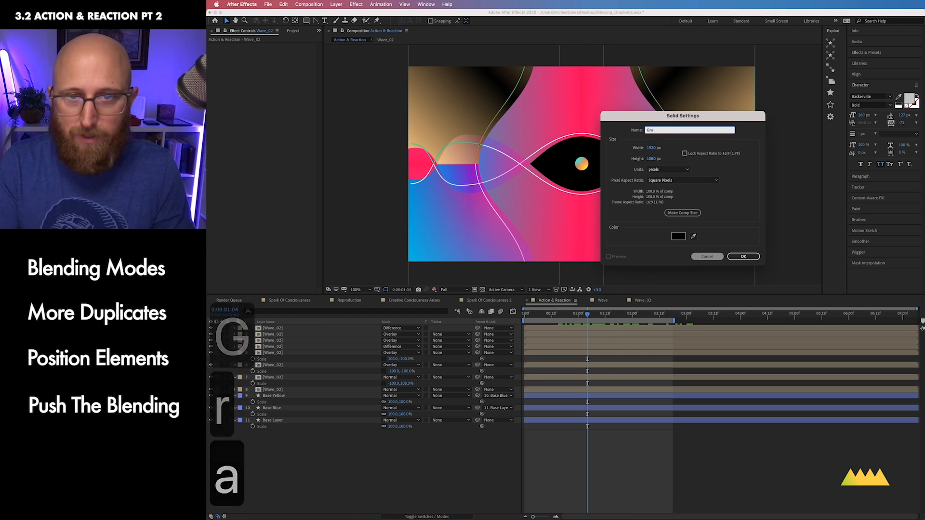
key("Return")
left_click_drag(278, 328, 291, 456)
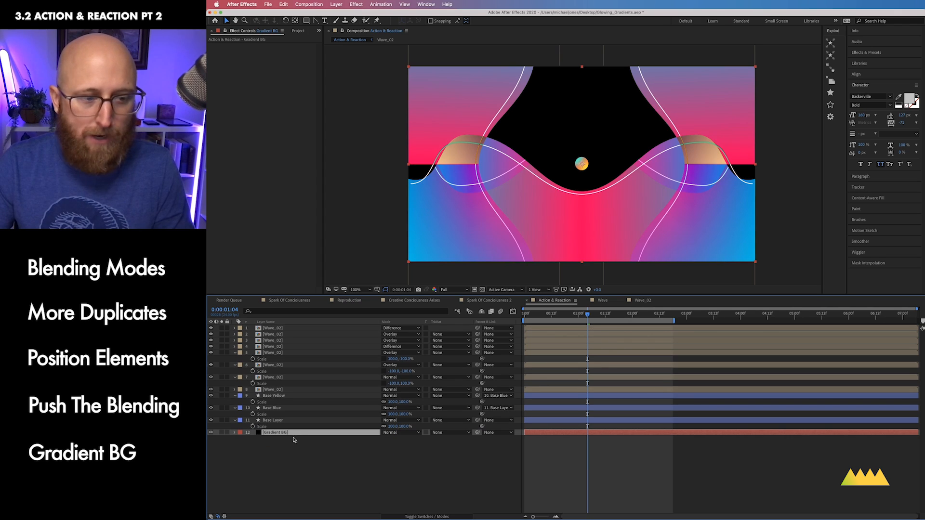
Step: Apply the 4-Color Gradient effect to the Gradient BG solid
left_click(355, 4)
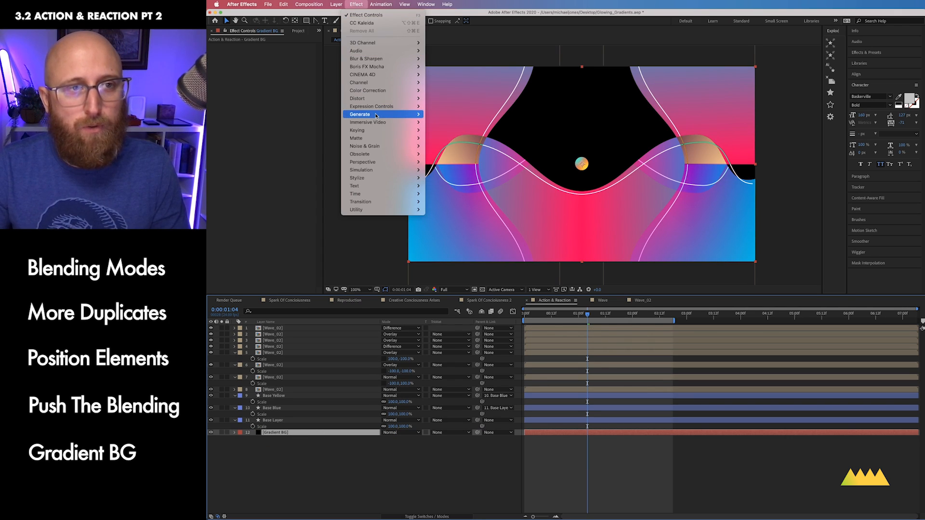
mouse_move(376, 116)
left_click(448, 115)
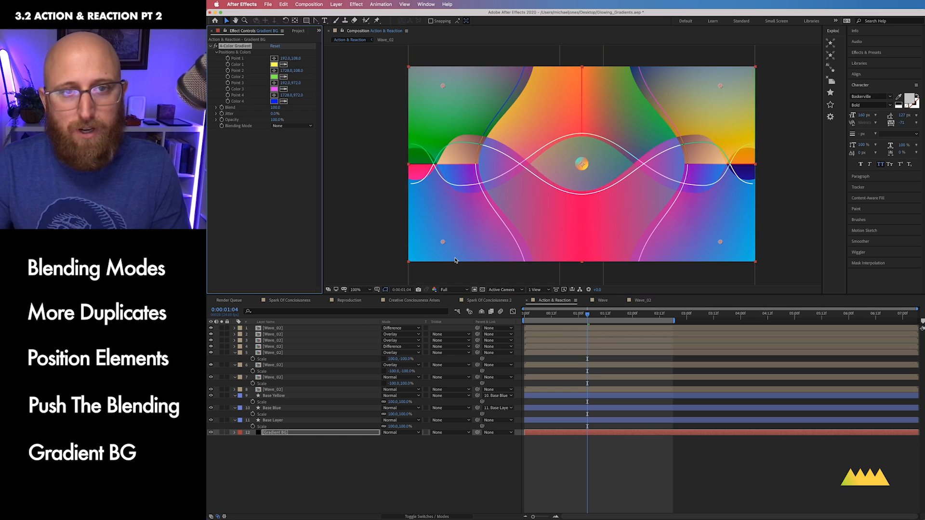
Step: Set Color 1 of the Gradient BG's 4-Color Gradient to orange
left_click(274, 65)
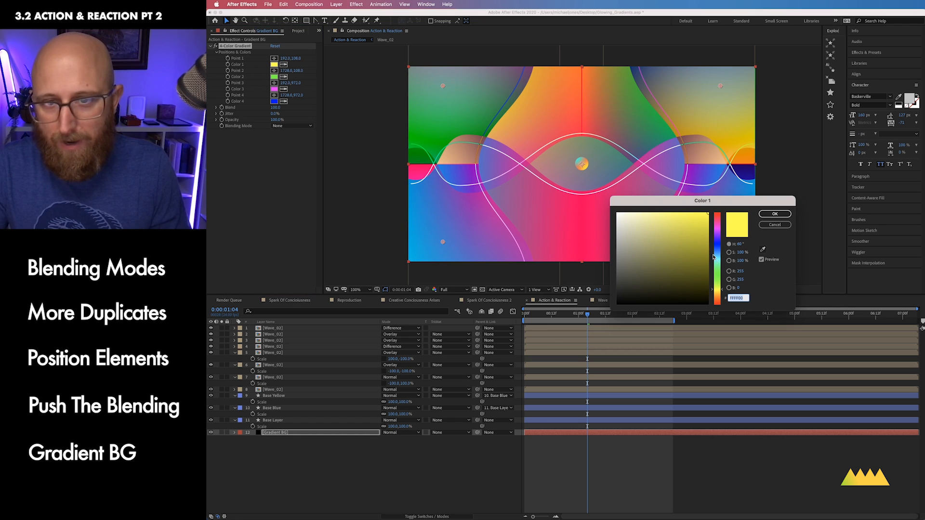
left_click_drag(718, 294, 719, 288)
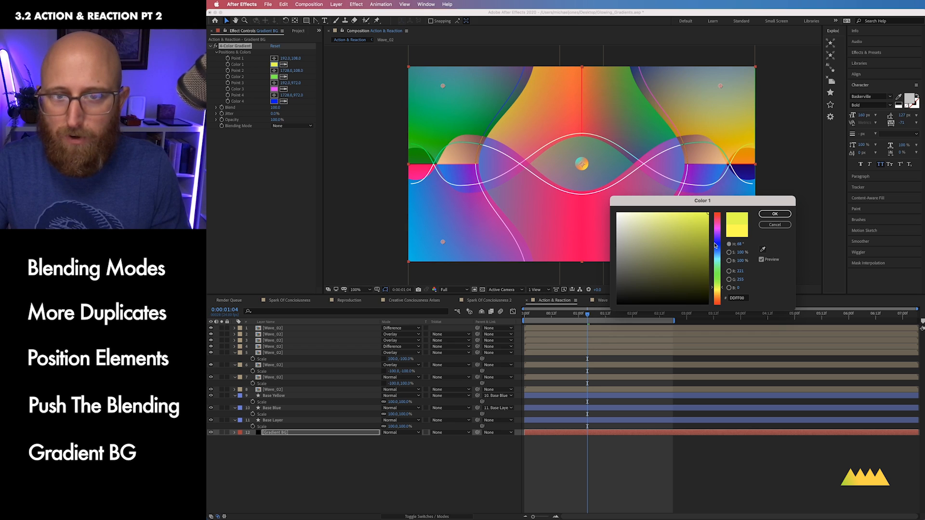
left_click(718, 291)
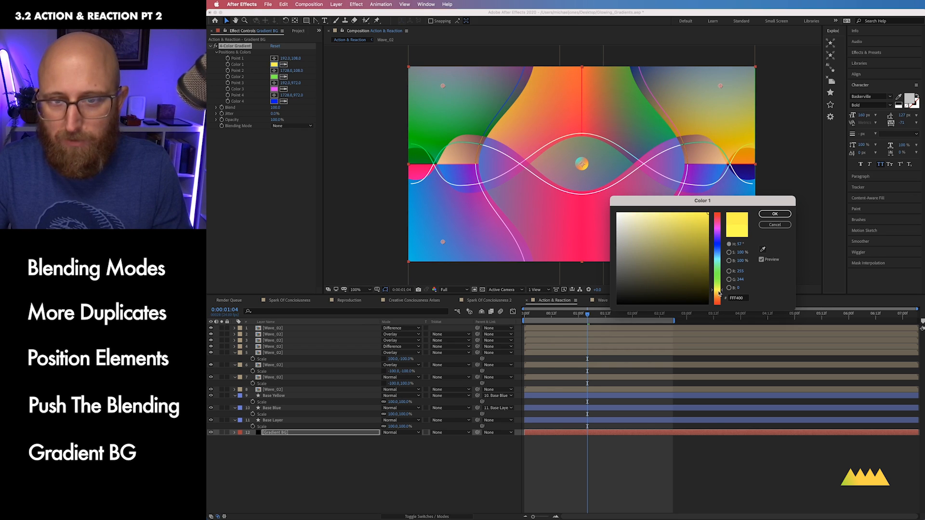
left_click_drag(719, 294, 720, 296)
left_click(774, 214)
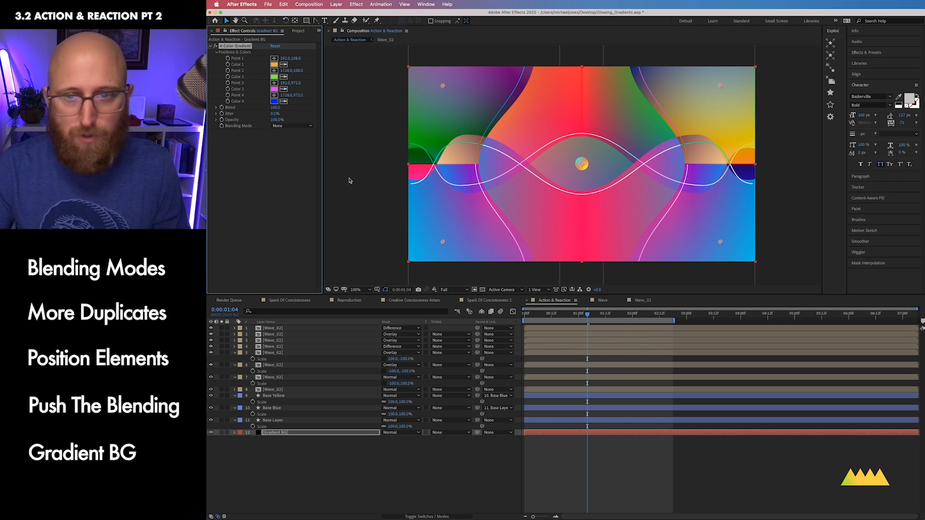
Step: Set Color 4 of the 4-Color Gradient to a yellow-green
left_click(273, 101)
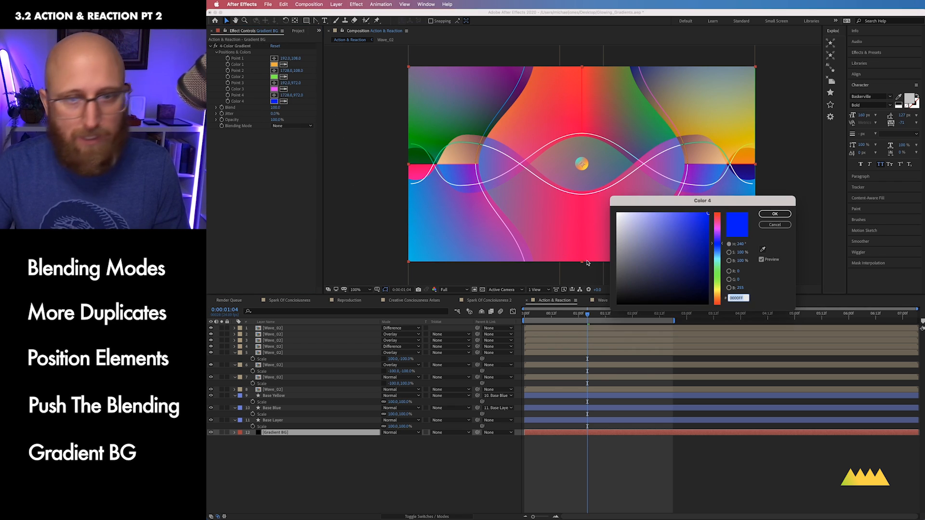
left_click_drag(718, 259, 718, 285)
left_click(775, 214)
Step: Set the blending mode of the two lowest Wave_02 layers, directly above Base Yellow, to Hard Light
left_click(401, 377)
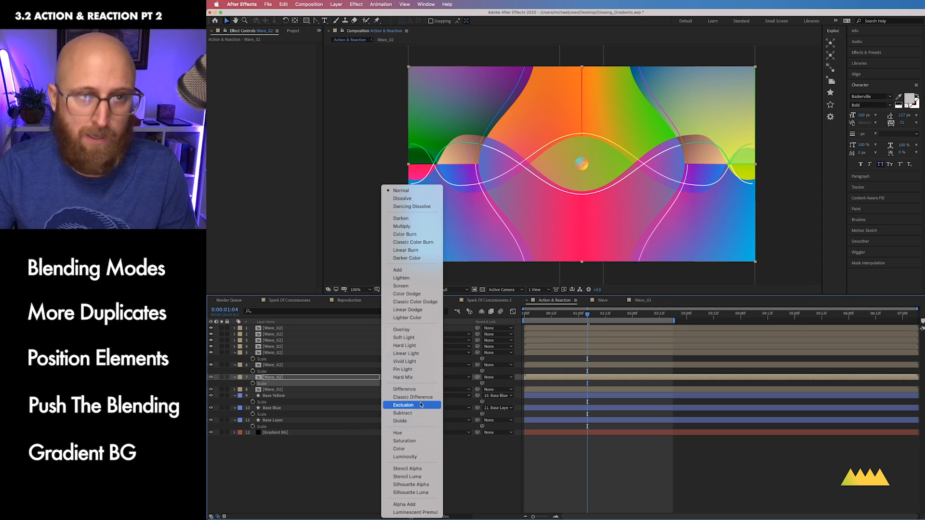
left_click(422, 346)
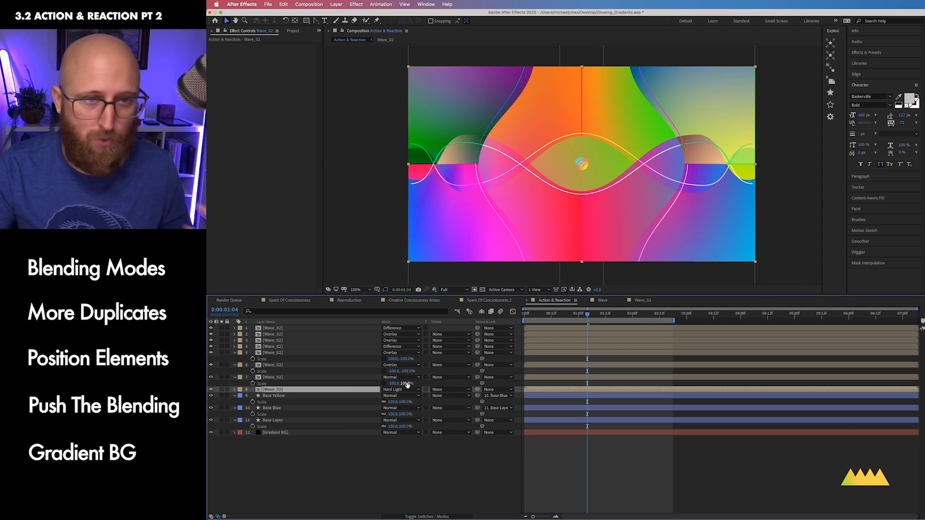
left_click(311, 379)
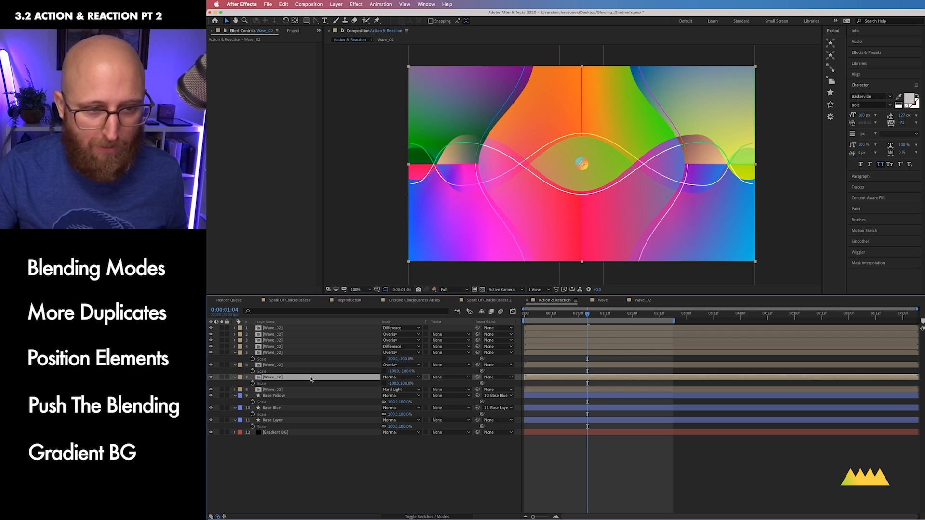
left_click(420, 378)
left_click(409, 346)
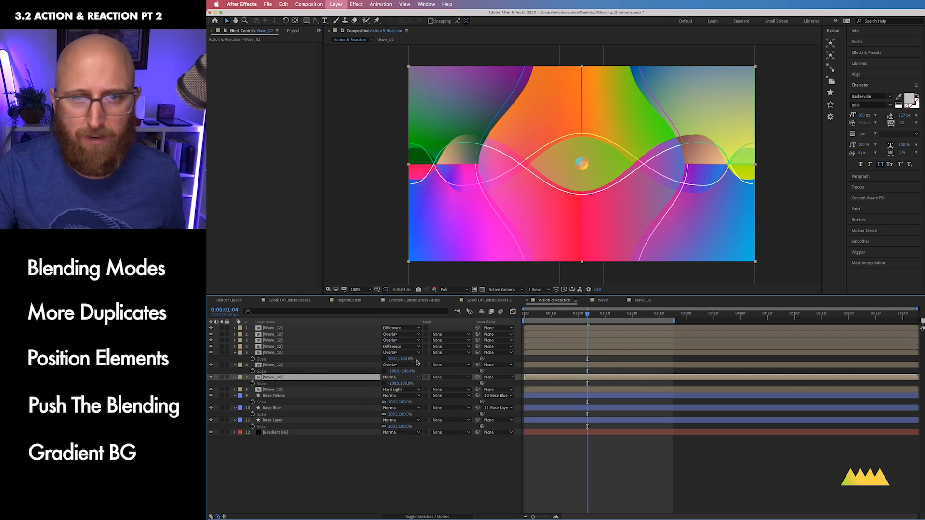
left_click(425, 474)
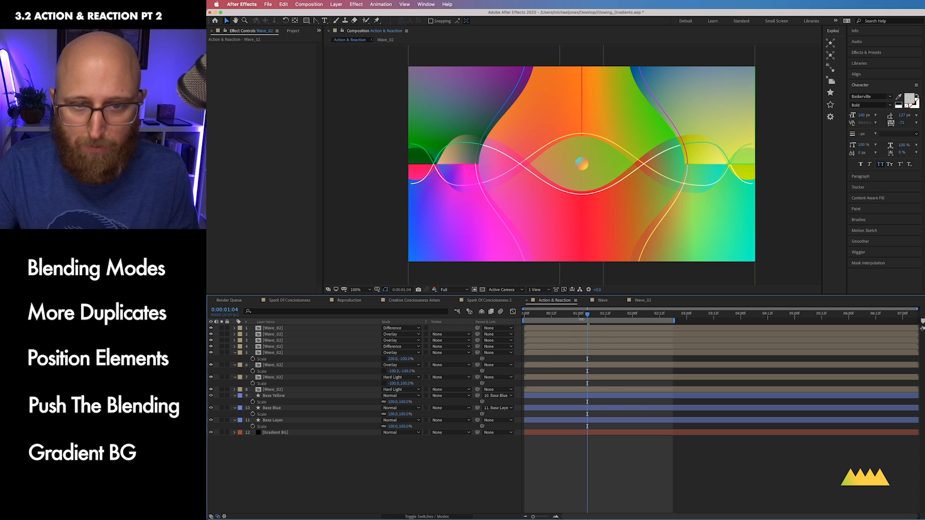
Step: Move the Base Yellow, Base Blue and Base Layer layers above all Wave_02 layers and preview the composition from its start
mouse_move(589, 317)
left_mouse_down()
mouse_move(658, 318)
mouse_move(520, 320)
mouse_move(604, 314)
left_mouse_up()
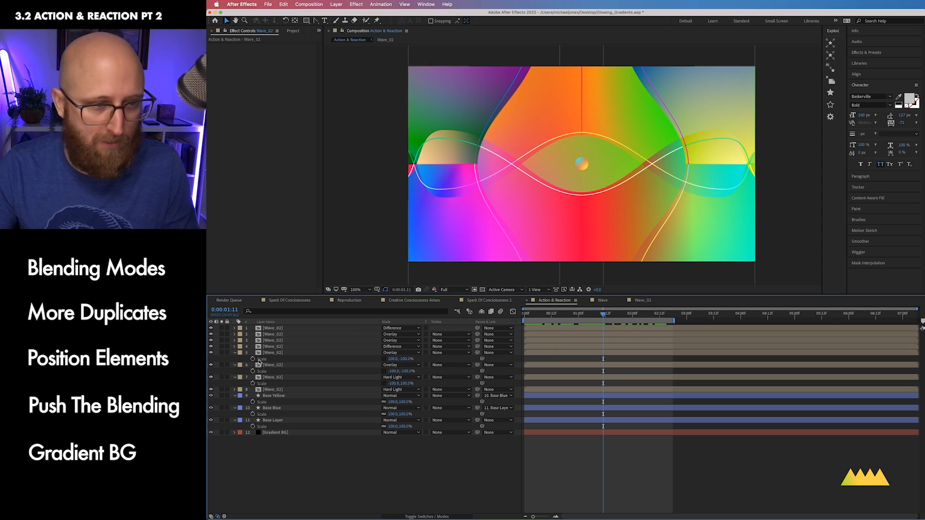
left_click(273, 395)
left_click(288, 422, "shift")
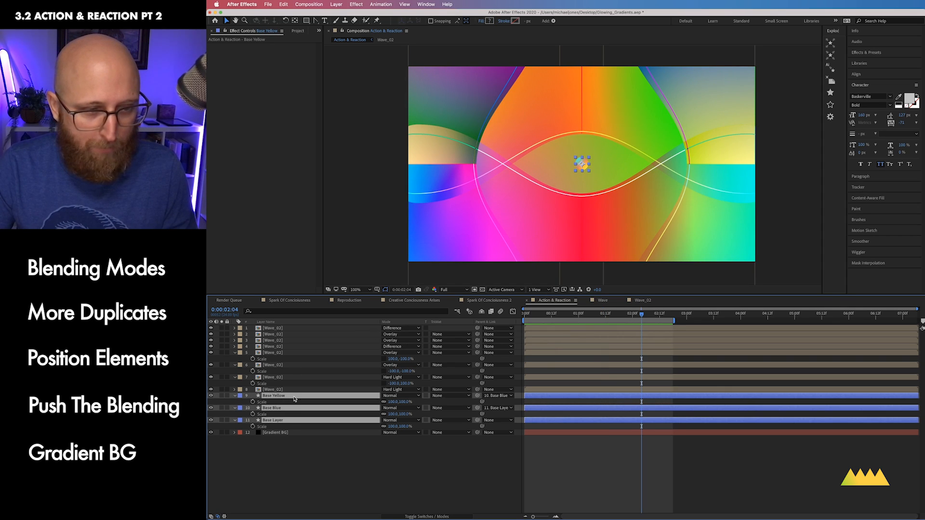
left_click_drag(291, 340, 293, 326)
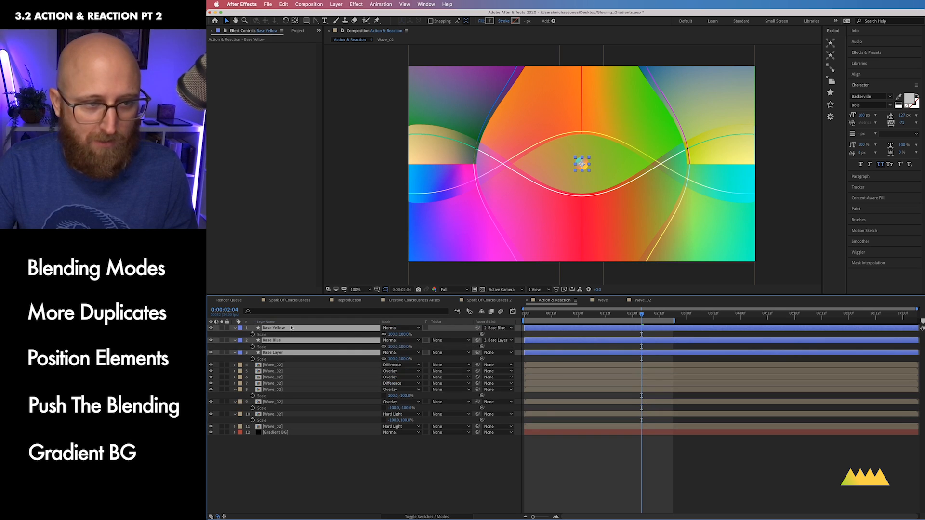
key("Home")
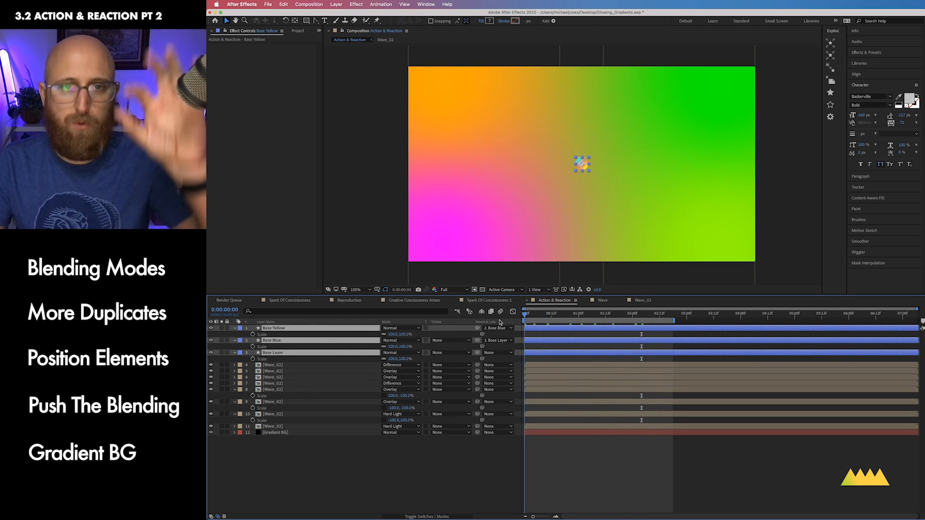
key("space")
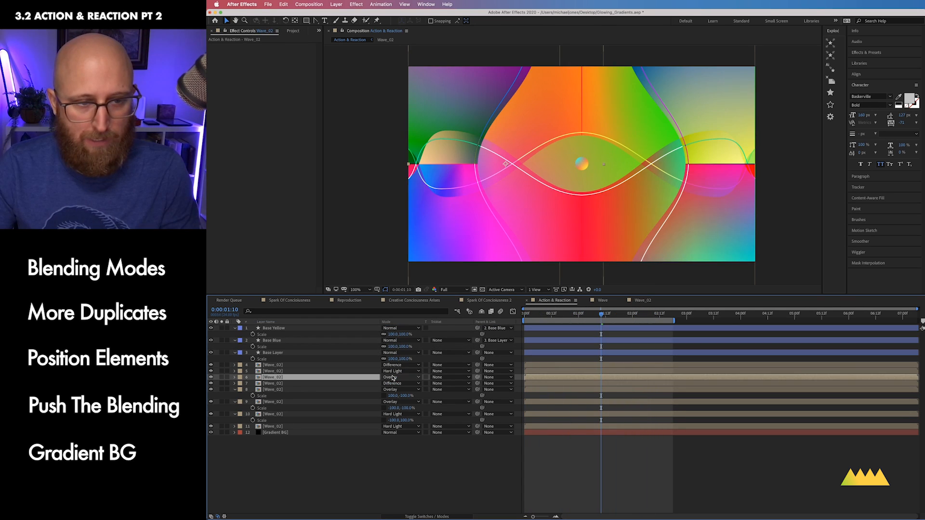
Step: Set the blending mode of the remaining Overlay Wave_02 layers, numbers 6, 8 and 9, to Hard Light
left_click(393, 378)
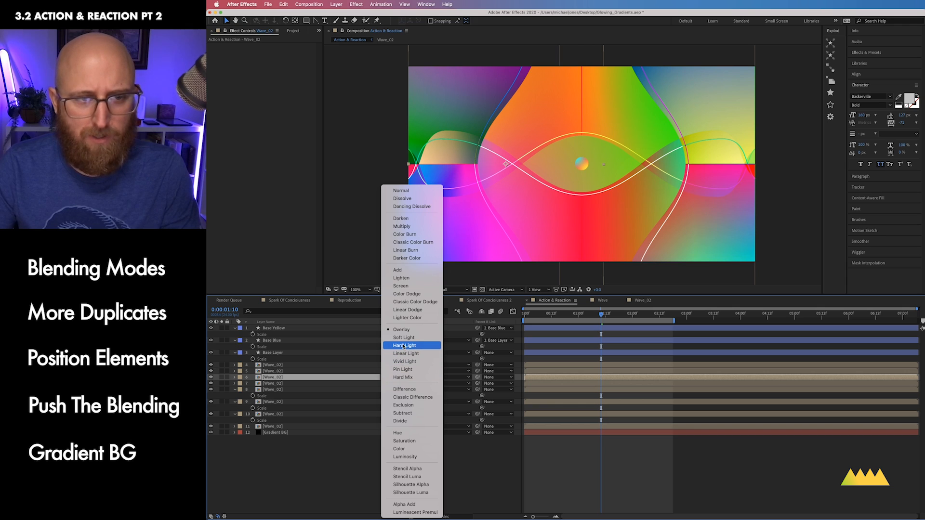
left_click(400, 346)
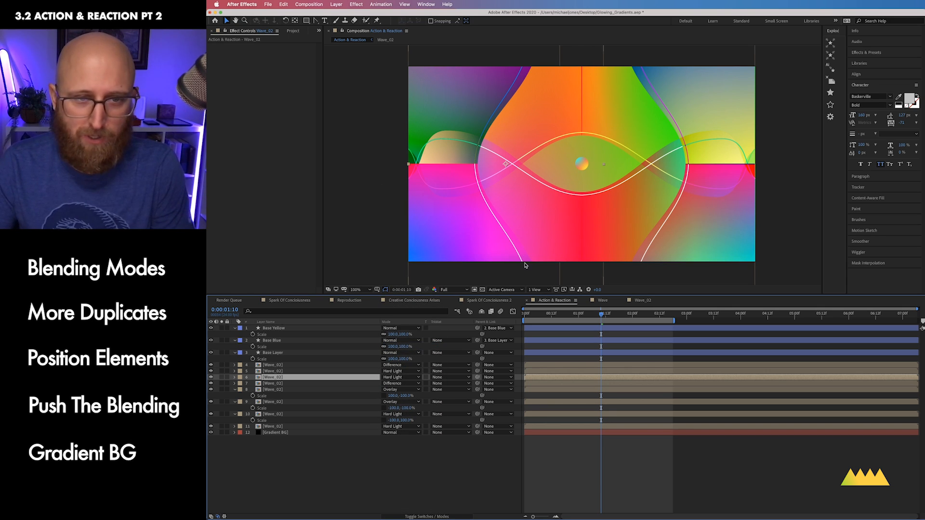
left_click(341, 390)
left_click(393, 390)
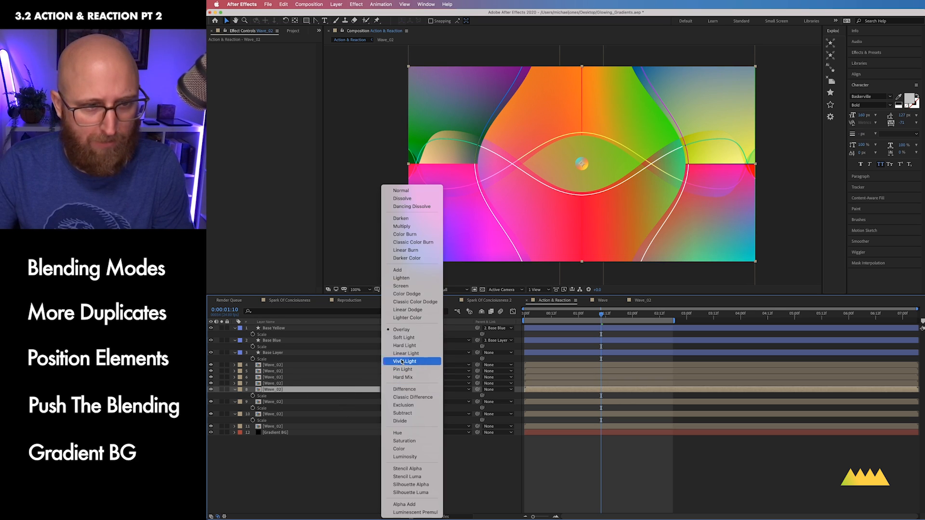
left_click(406, 345)
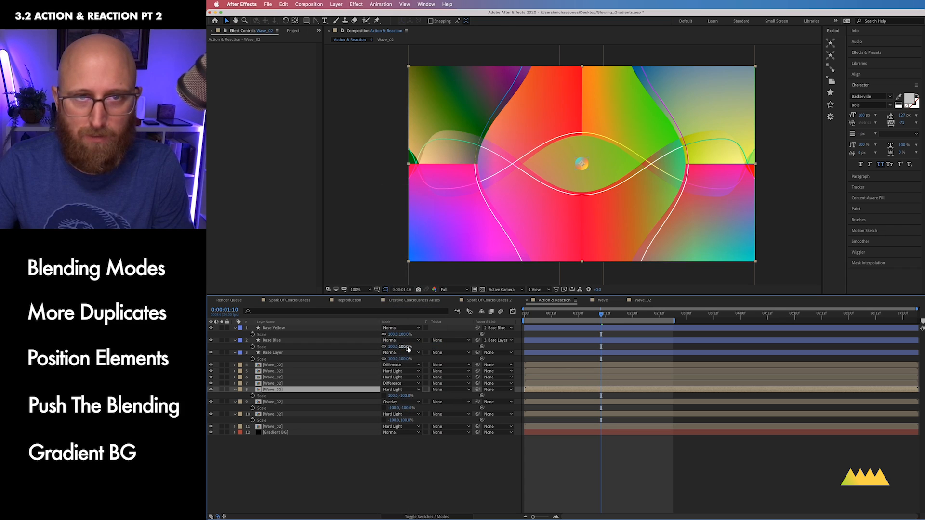
left_click(364, 403)
left_click(392, 402)
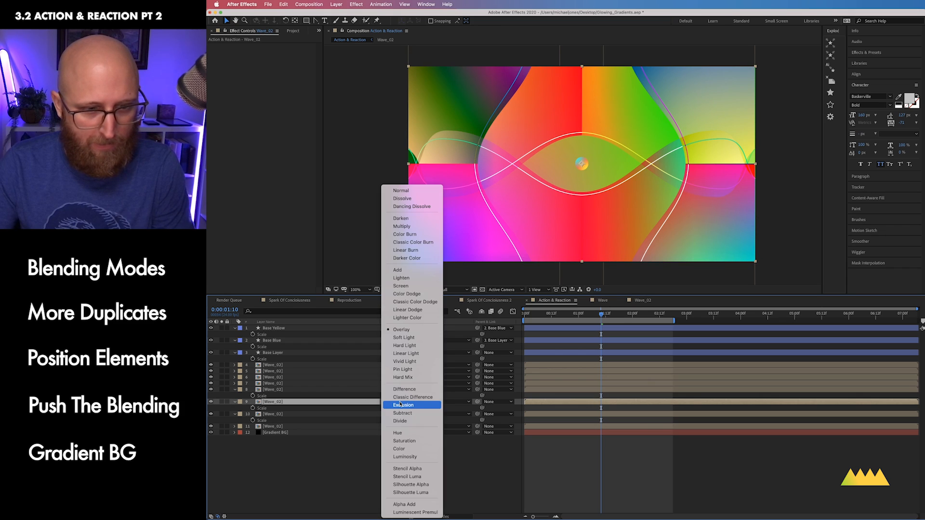
left_click(406, 346)
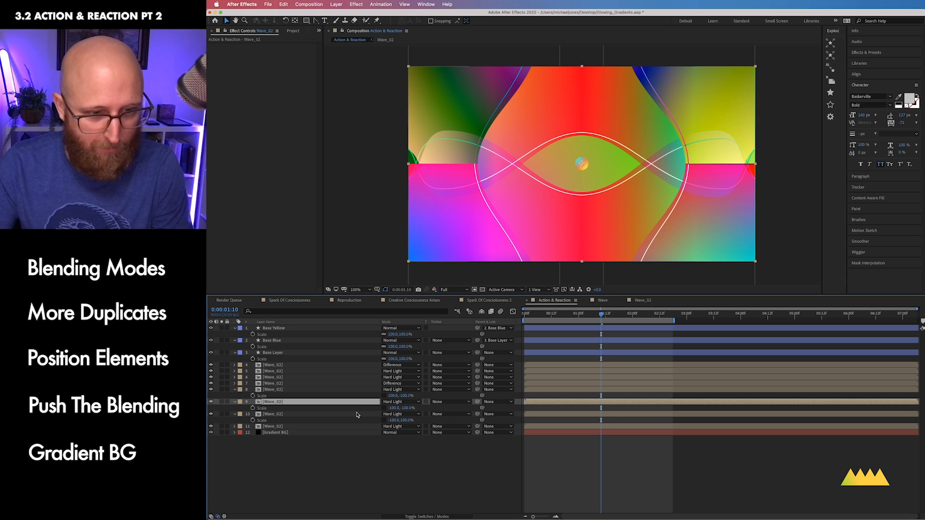
Step: Try the Exclusion blending mode on the topmost Wave_02 layer and return it to Difference
left_click(327, 368)
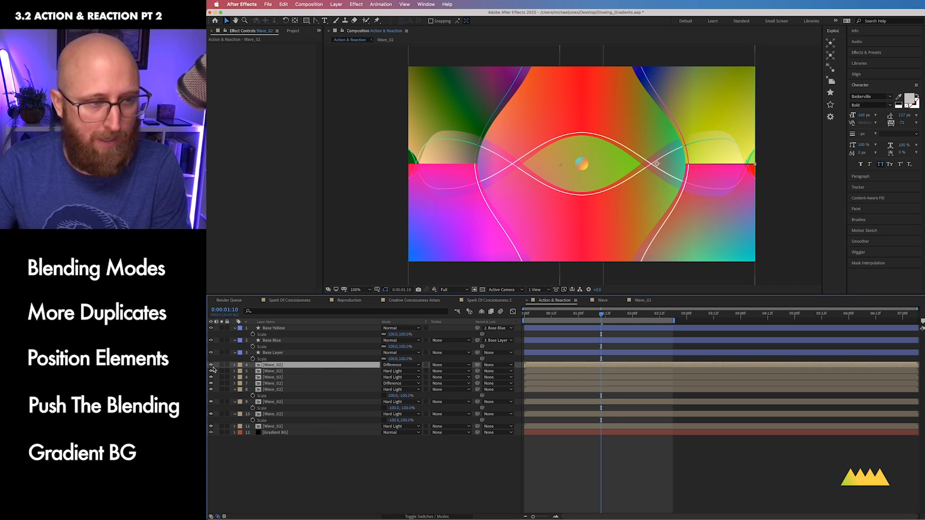
left_click(391, 367)
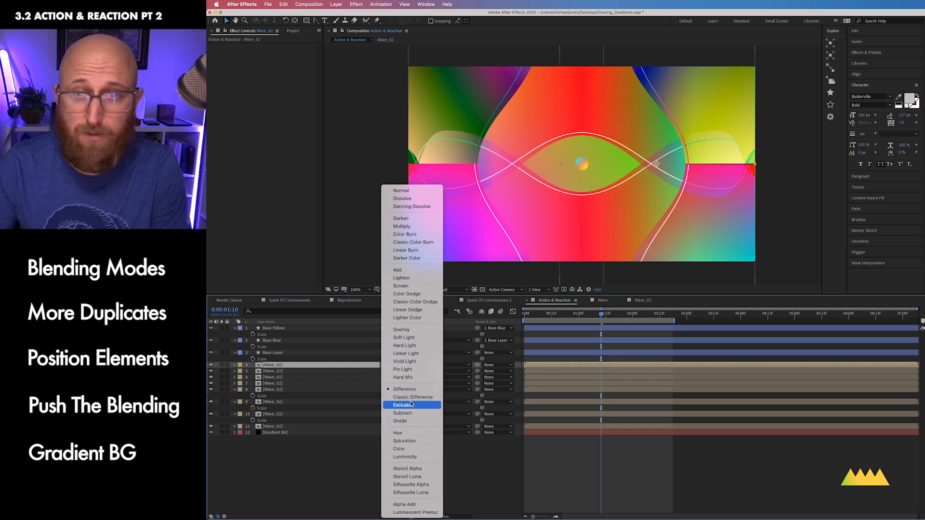
left_click(411, 404)
left_click(398, 367)
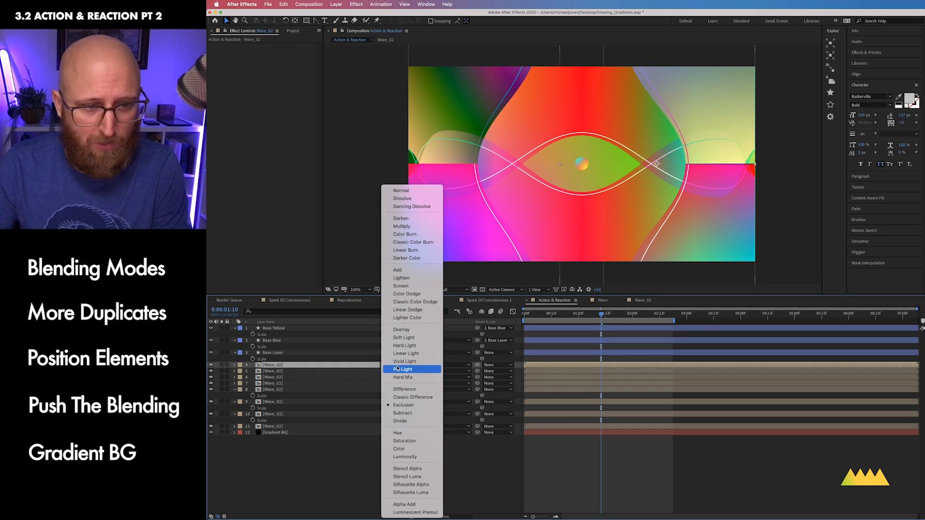
left_click(404, 390)
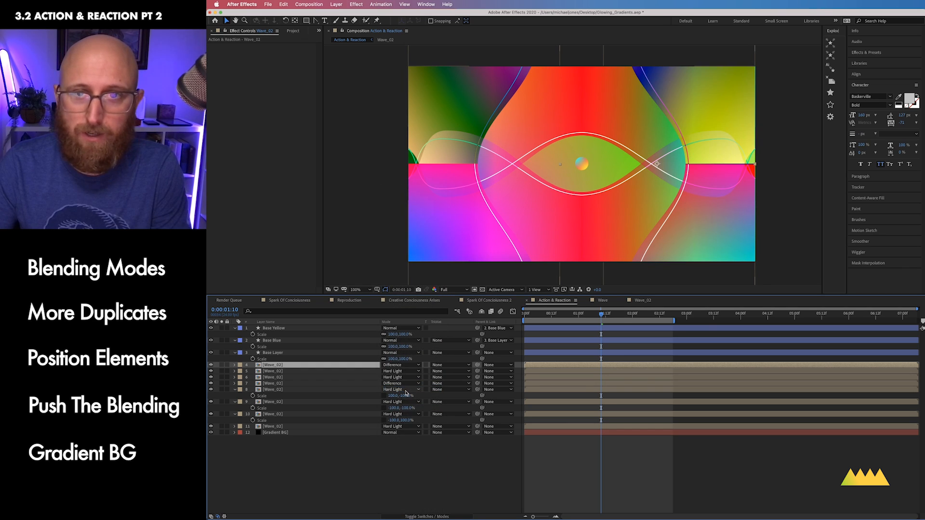
Step: Try a lighter pink for Color 3 of the Gradient BG layer's gradient, and undo a trial move of Point 2
left_click(297, 433)
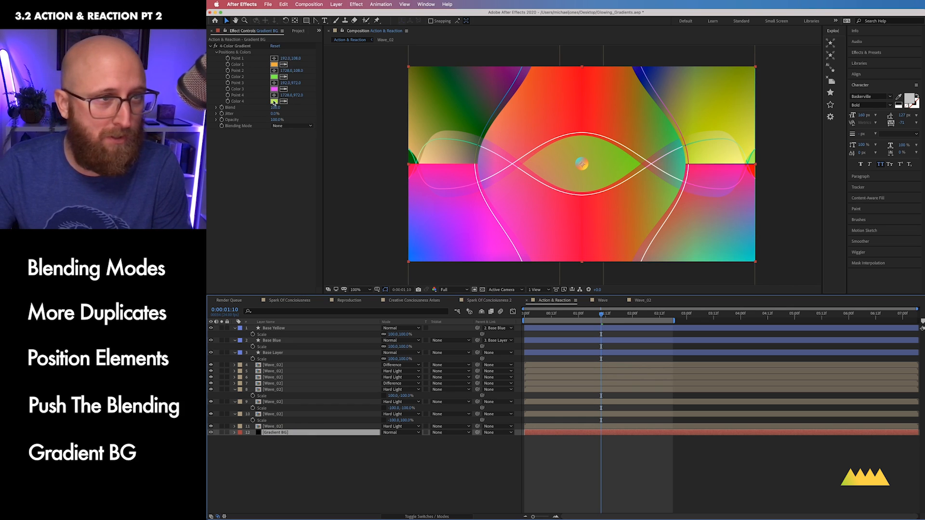
left_click(237, 101)
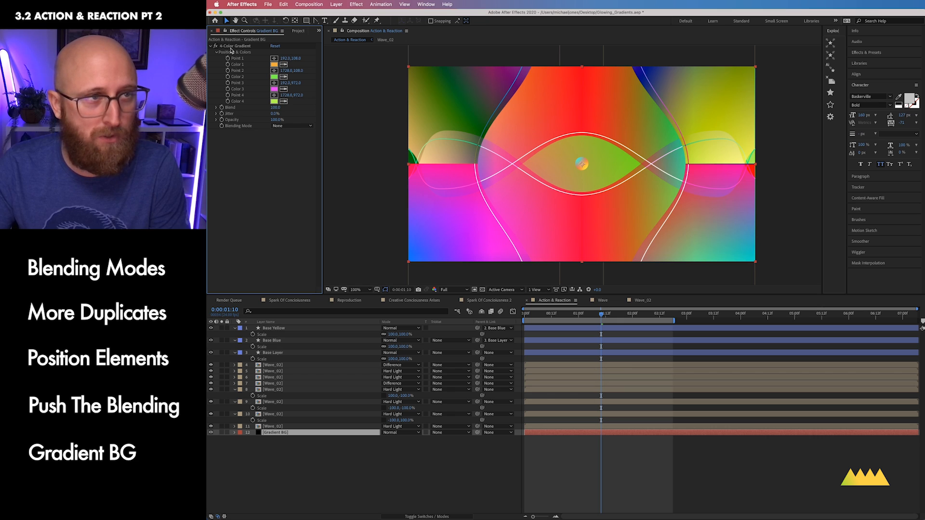
left_click(275, 89)
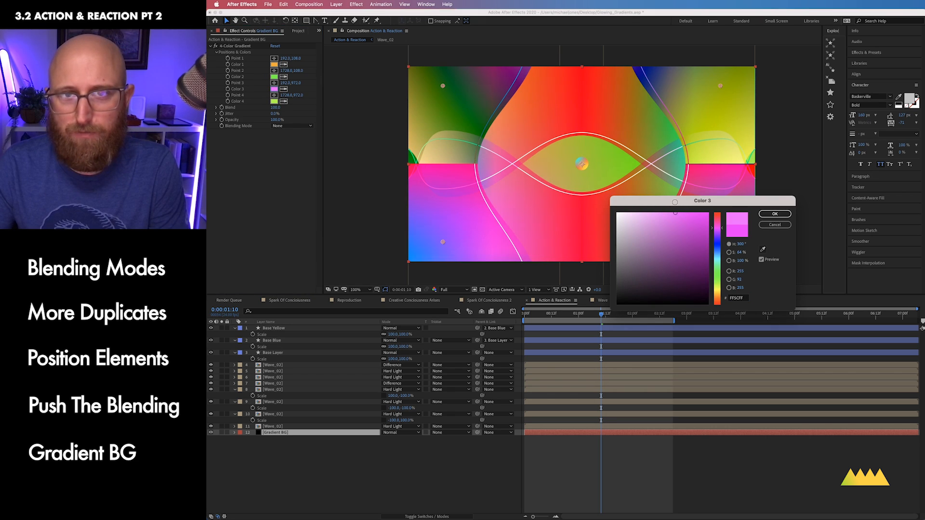
left_click(775, 214)
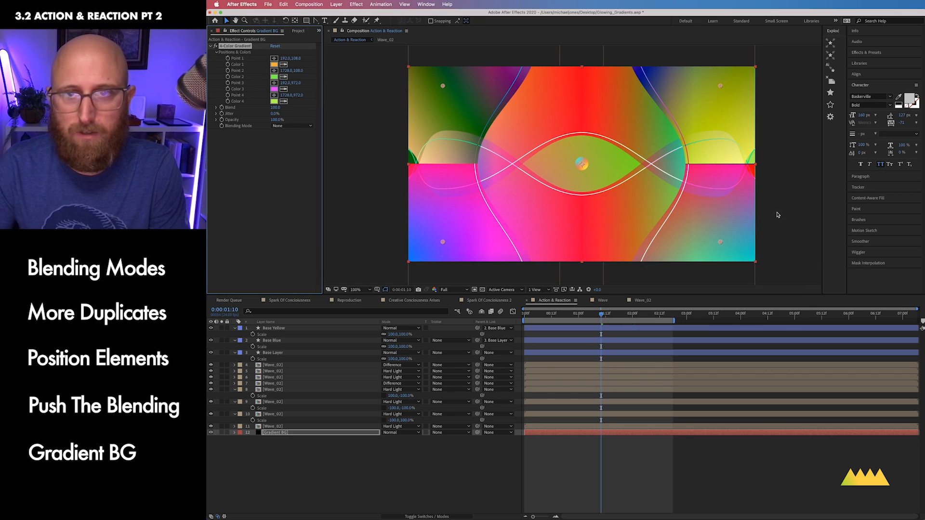
left_click_drag(721, 86, 714, 86)
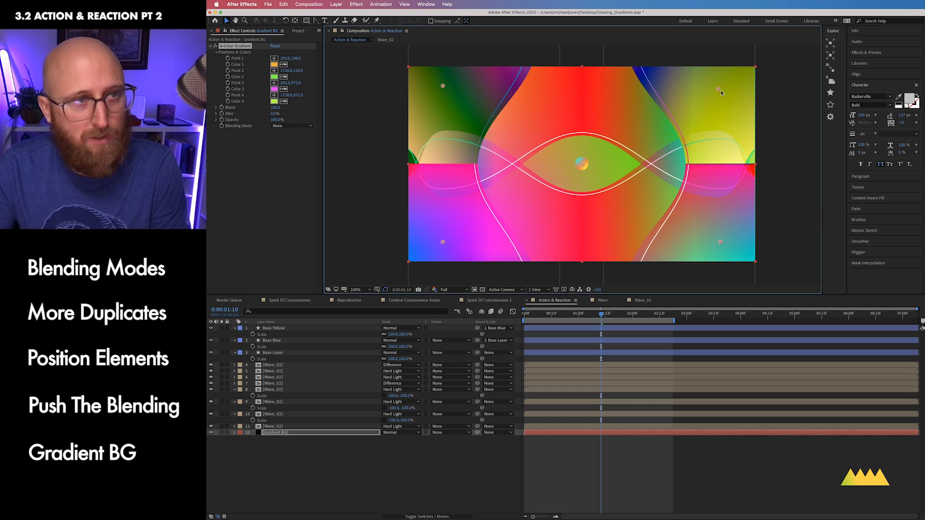
key("super+z")
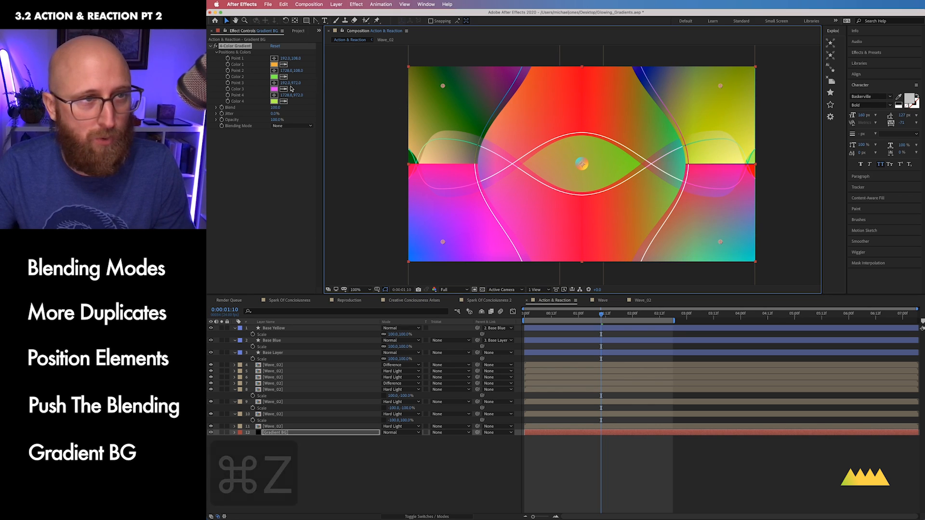
Step: Set Color 2 of the 4-Color Gradient to golden yellow FFE300 and deselect all layers
left_click(274, 77)
left_click_drag(715, 264, 719, 292)
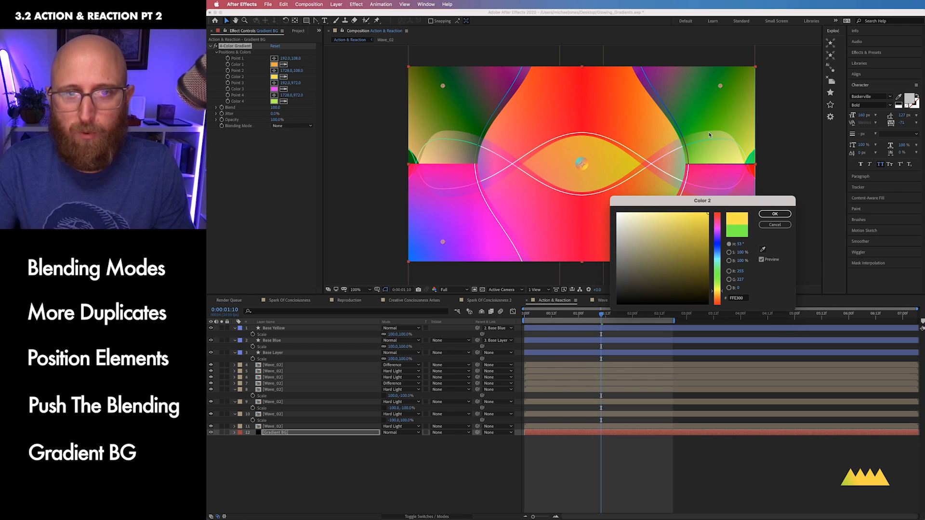
left_click(774, 214)
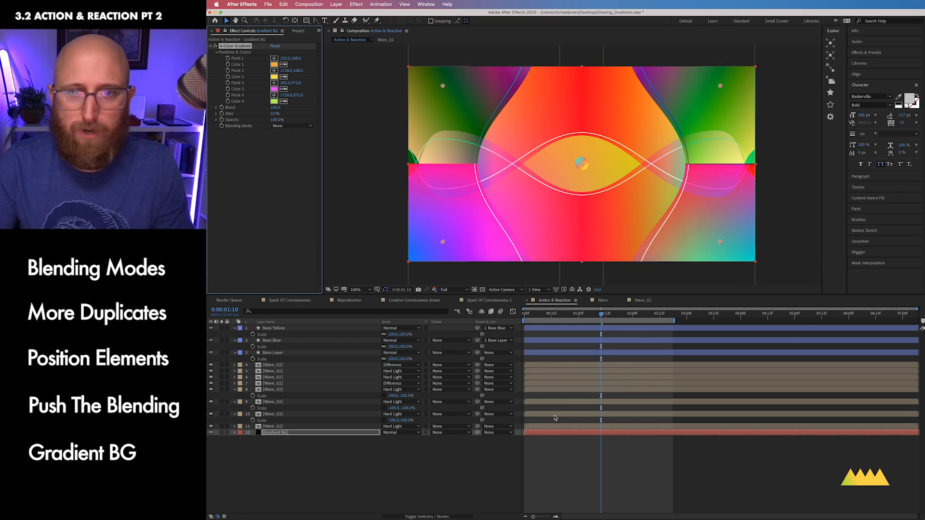
left_click(404, 497)
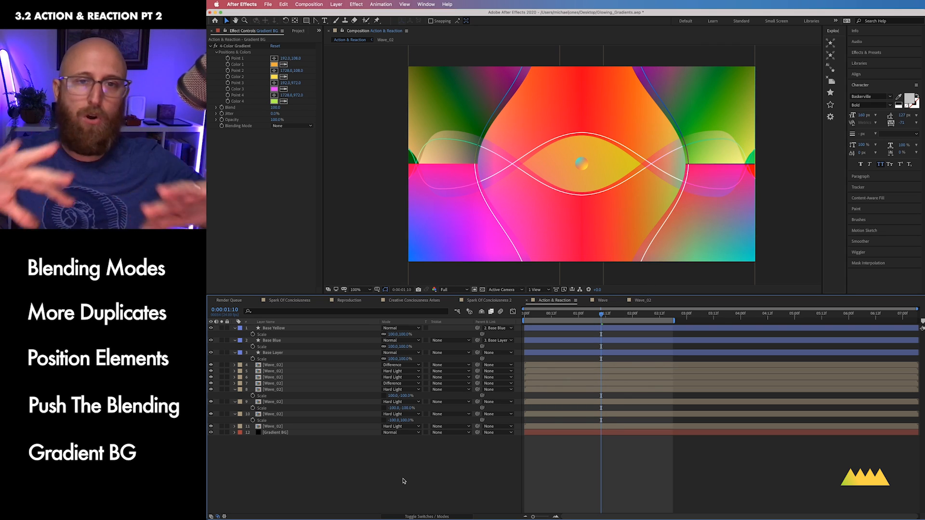
left_click(423, 487)
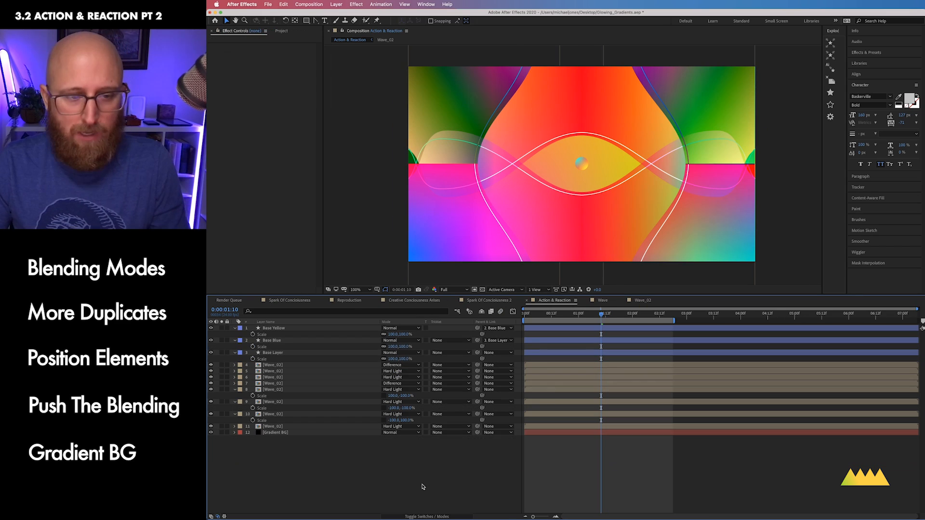
Step: Create a null object named Tile Control and place it directly above the Wave_02 layers
right_click(422, 487)
mouse_move(482, 433)
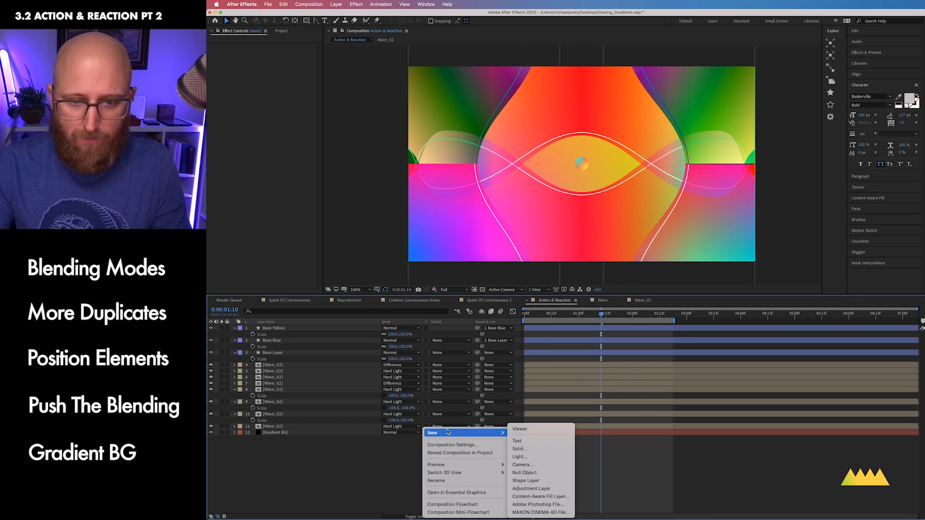
left_click(551, 474)
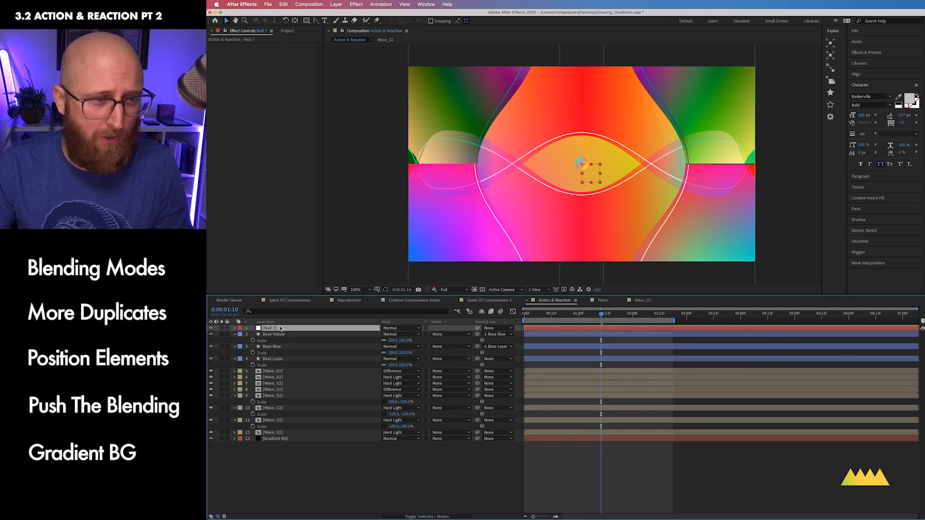
key("Return")
type("Tile Control")
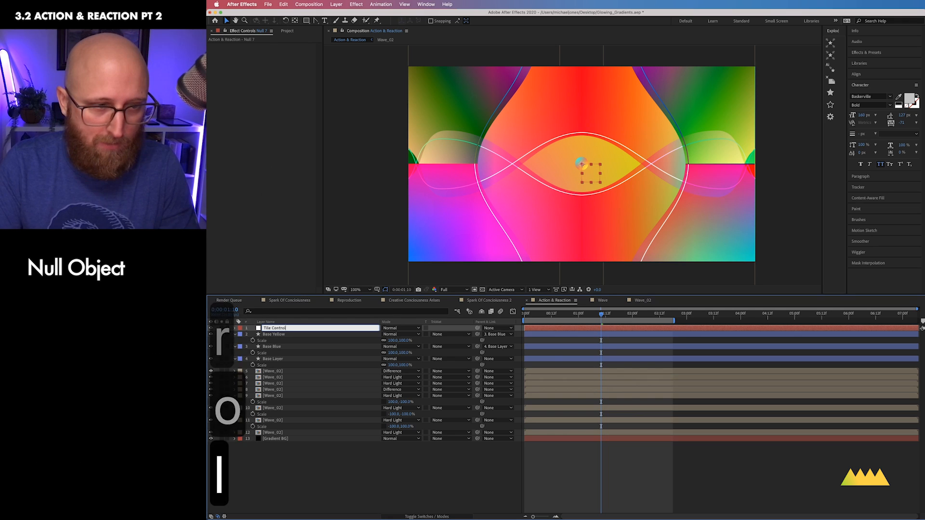
key("Return")
left_click_drag(283, 328, 284, 371)
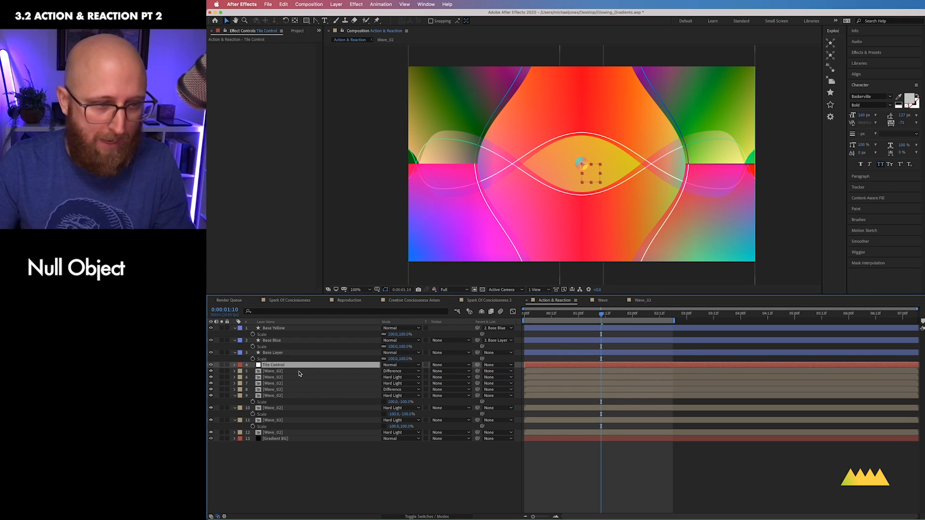
Step: Parent all the Wave_02 layers to the Tile Control null
left_click(298, 372)
left_click(285, 433, "shift")
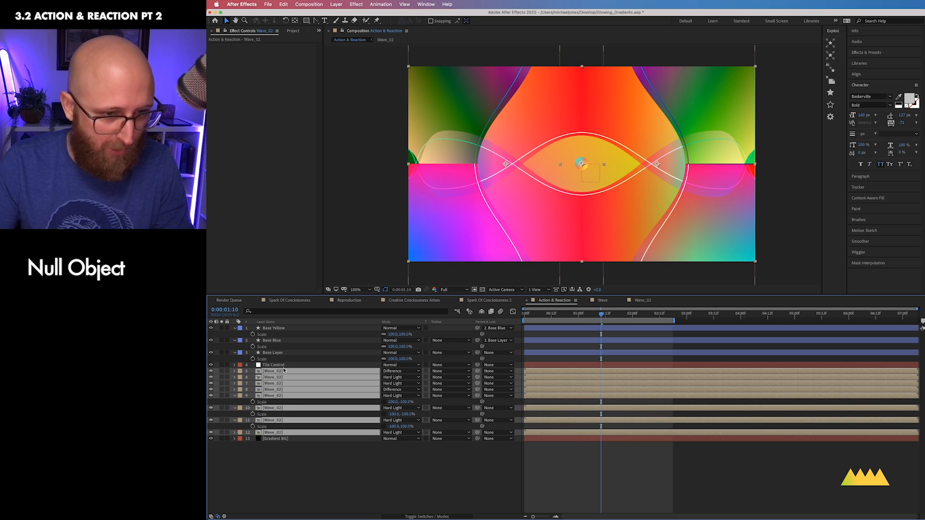
left_click_drag(476, 372, 299, 366)
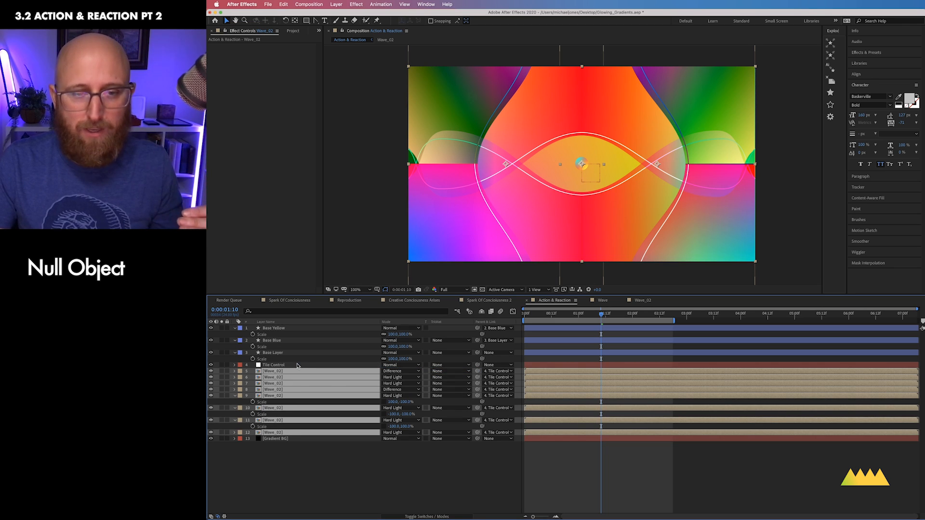
Step: Scale the Tile Control null uniformly to about 132%
left_click(296, 366)
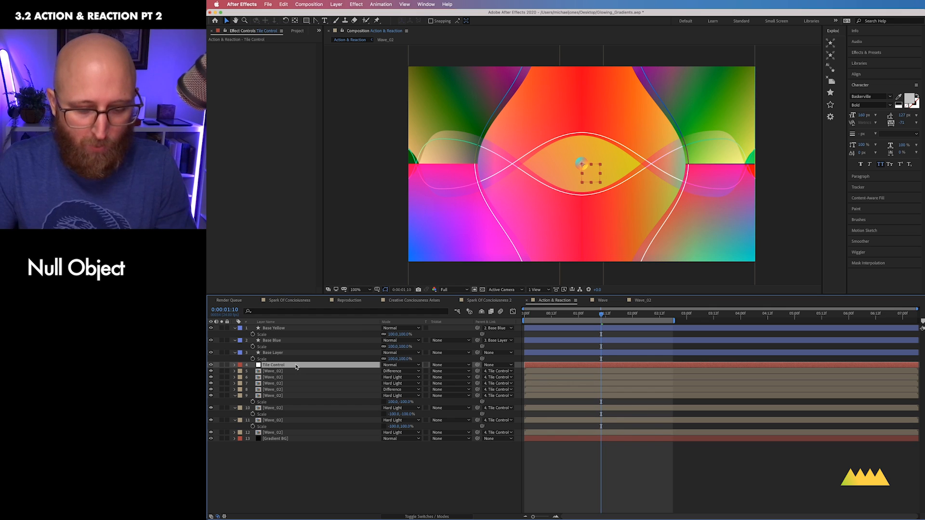
key("s")
left_click_drag(392, 371, 404, 372)
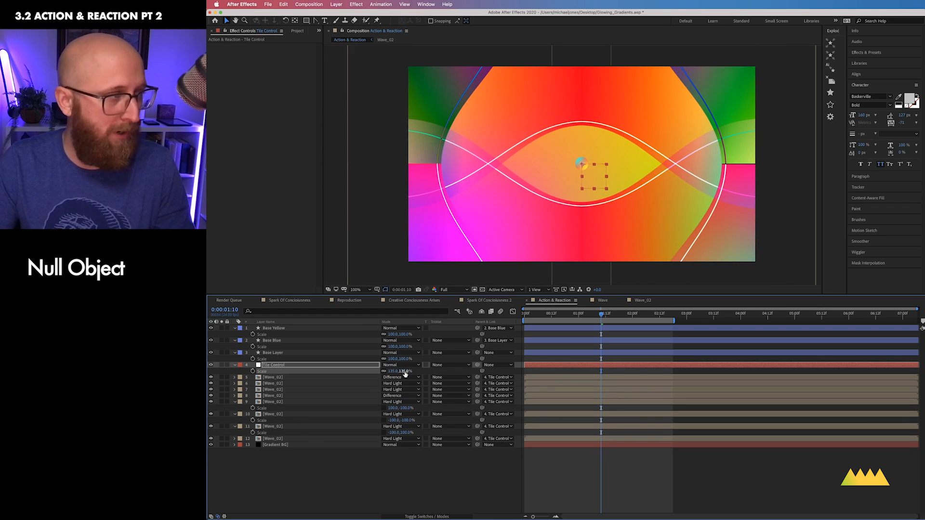
key("super+z")
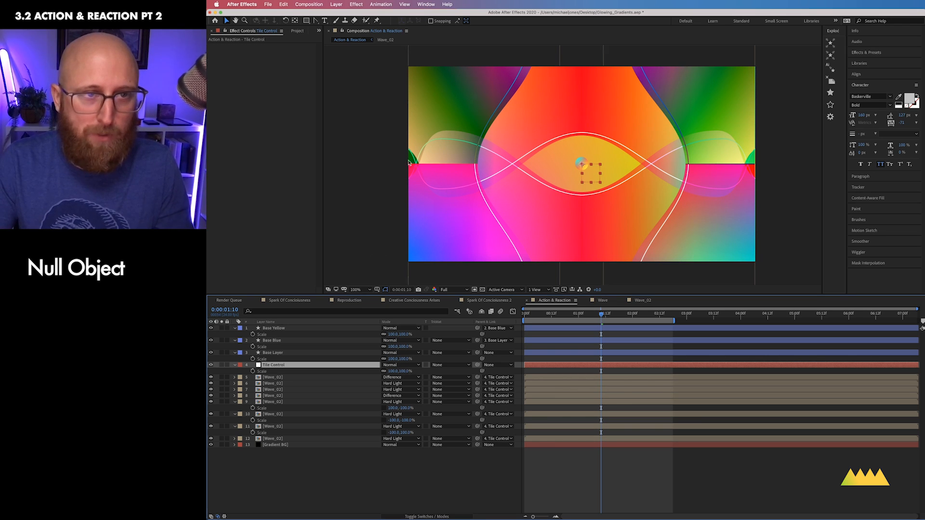
left_click_drag(391, 371, 403, 372)
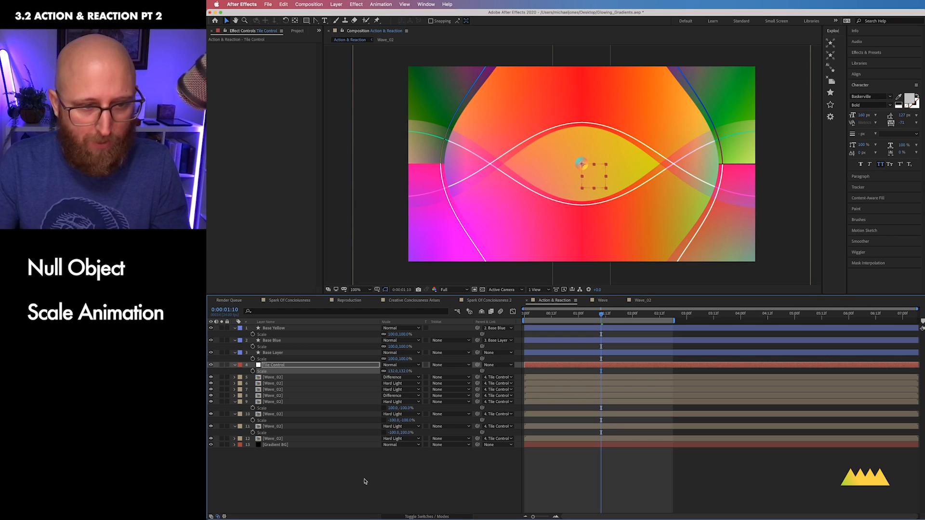
Step: Set the blending mode of the two Difference Wave_02 layers, numbers 5 and 8, to Hard Light and deselect all layers
left_click(359, 395)
left_click(358, 378)
left_click(394, 378)
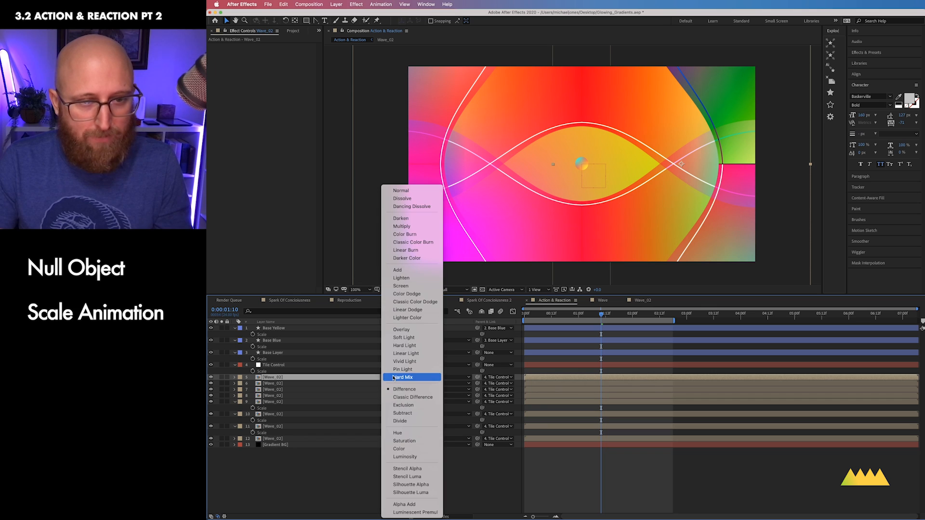
left_click(424, 346)
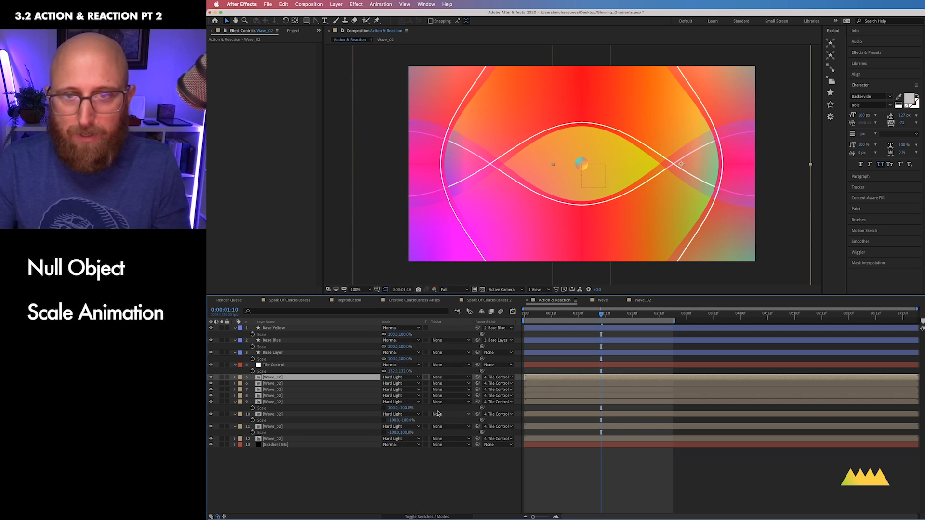
left_click(442, 488)
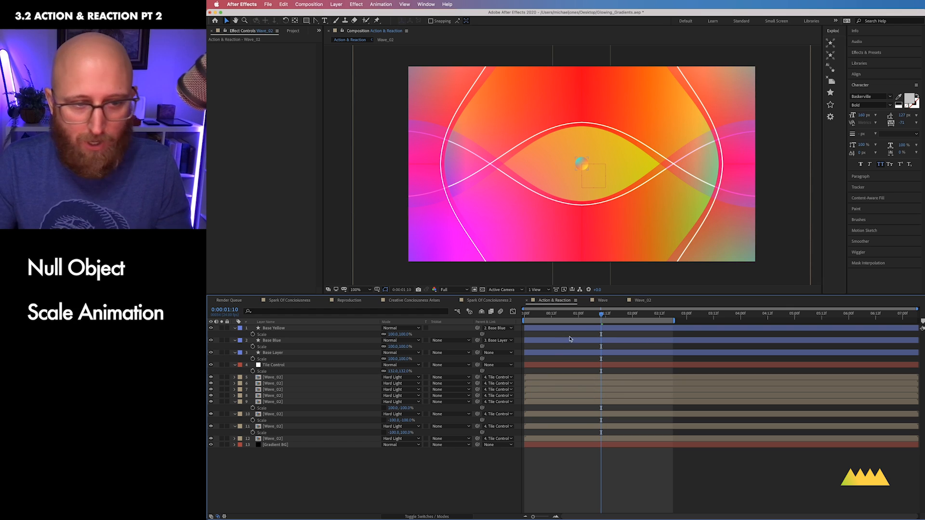
Step: Keyframe Tile Control's Scale at 0:00:00:16, extend the work area past 3 seconds, and set Scale to 149% at 0:00:02:21
left_click(289, 366)
mouse_move(568, 317)
left_mouse_down()
mouse_move(525, 321)
mouse_move(620, 319)
mouse_move(551, 320)
left_mouse_up()
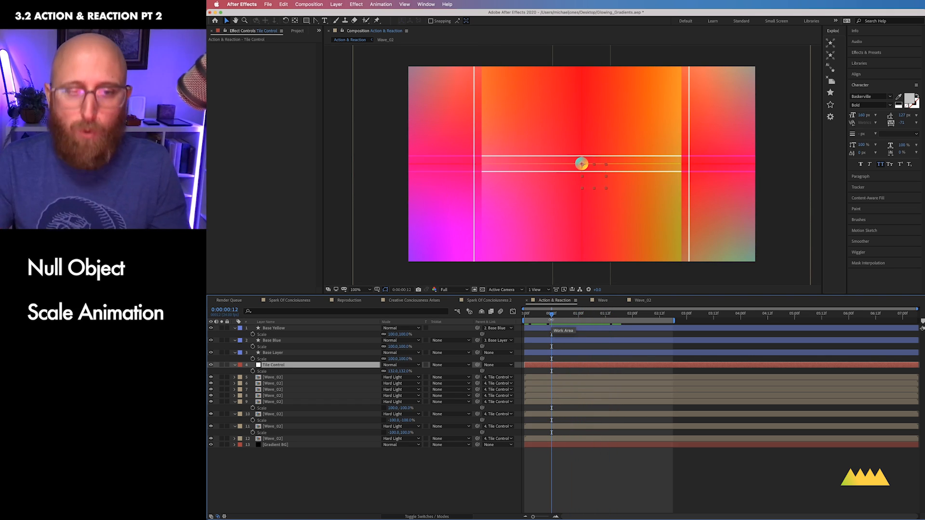
mouse_move(560, 316)
left_mouse_down()
mouse_move(573, 316)
mouse_move(561, 315)
left_mouse_up()
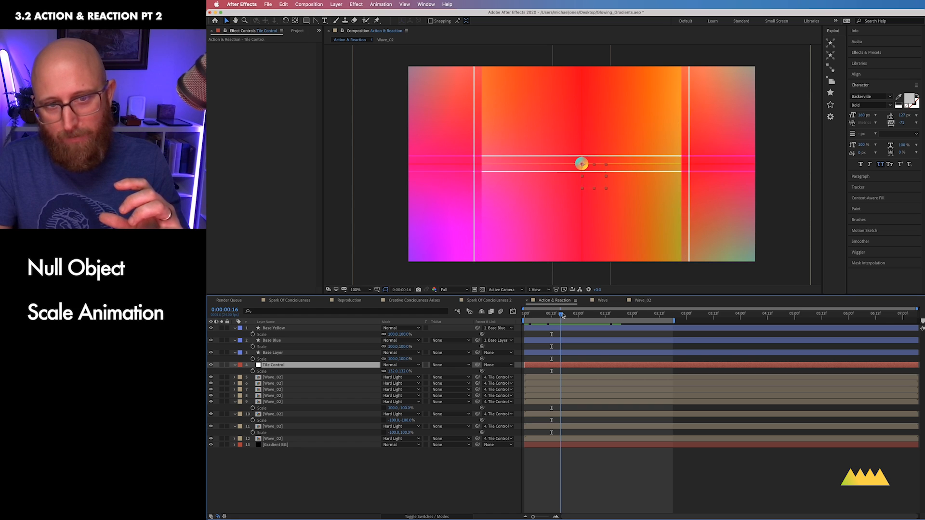
left_click(253, 371)
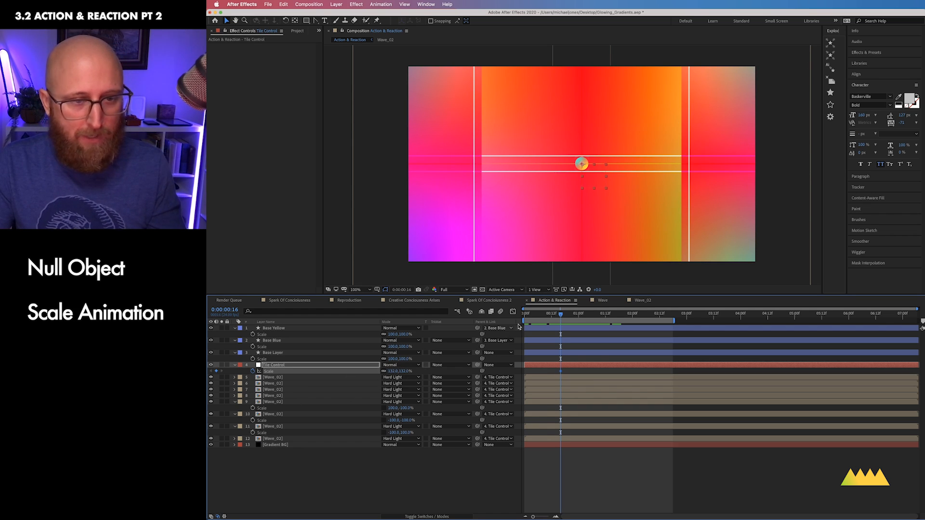
left_click_drag(562, 316, 710, 320)
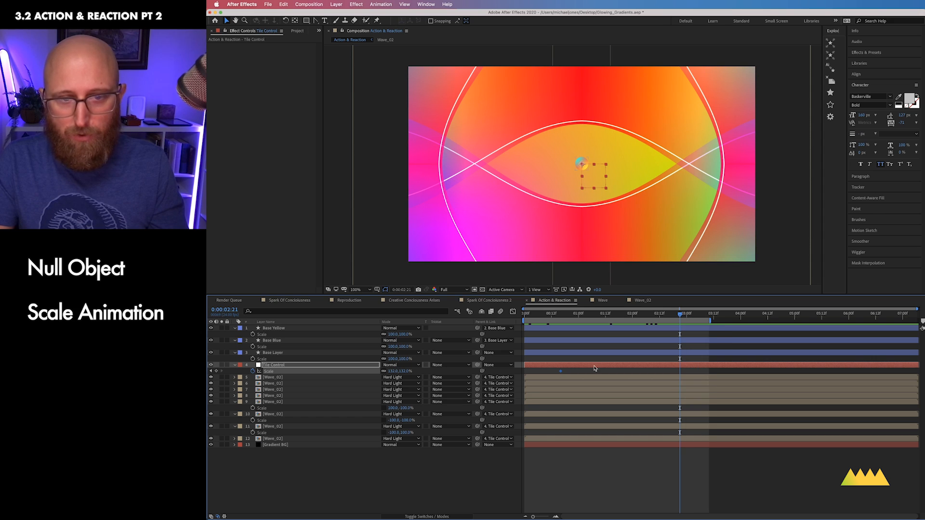
left_click_drag(405, 371, 410, 371)
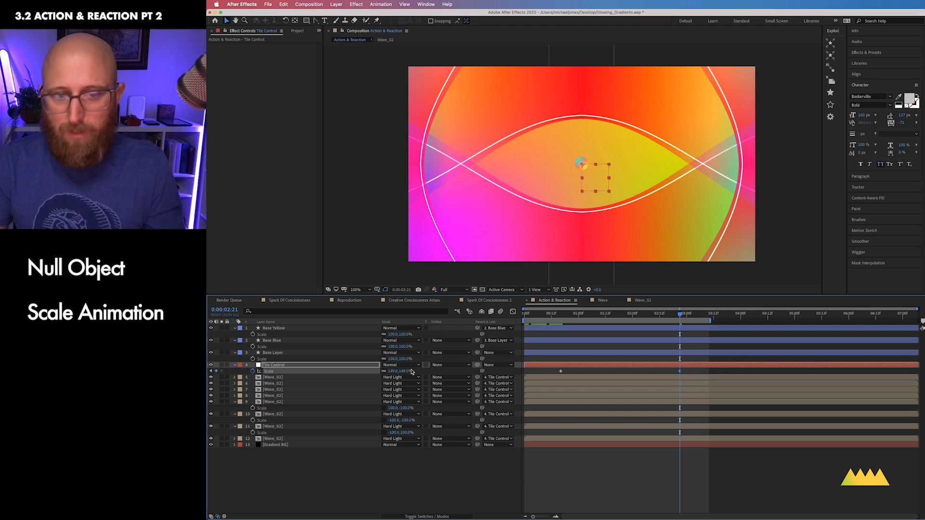
Step: Easy Ease the two Scale keyframes, shape their speed graph into an early spike with a long slow finish, and preview the animation
right_click(560, 371)
mouse_move(608, 467)
left_click(670, 466)
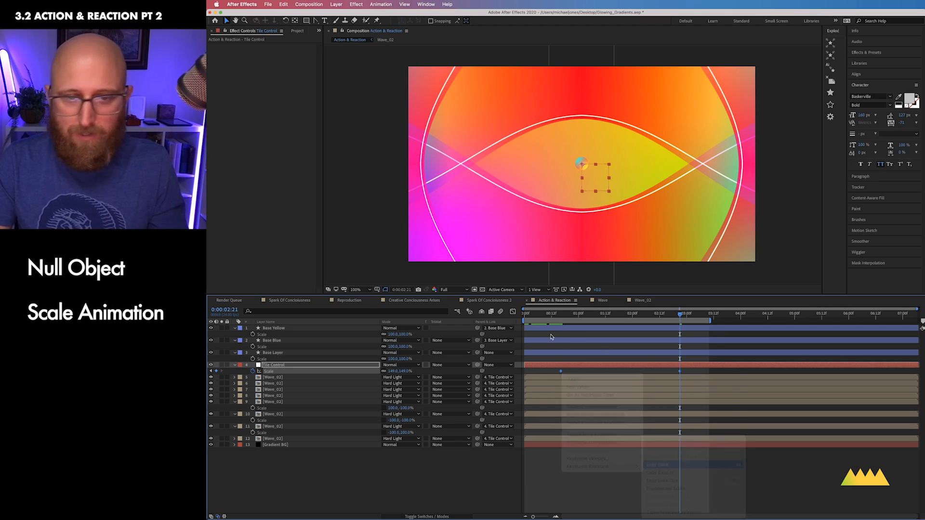
left_click(514, 313)
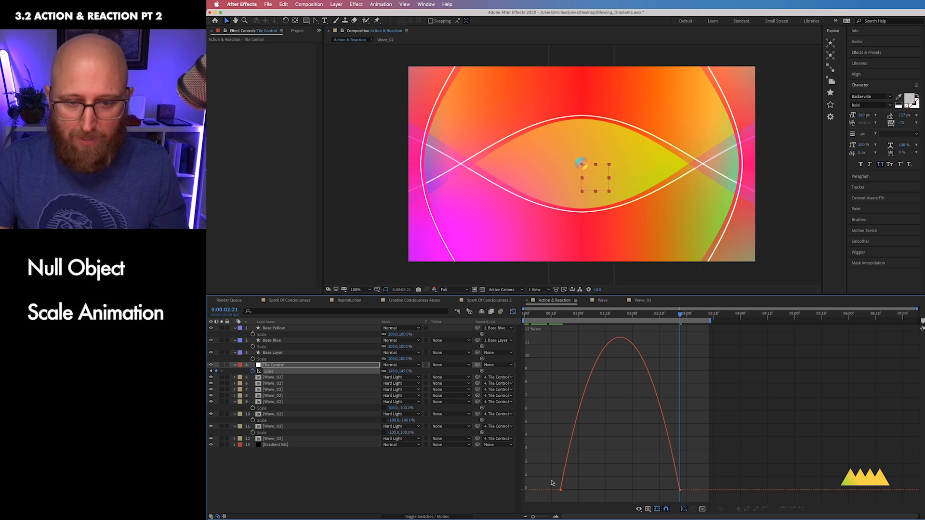
left_click_drag(580, 491, 603, 489)
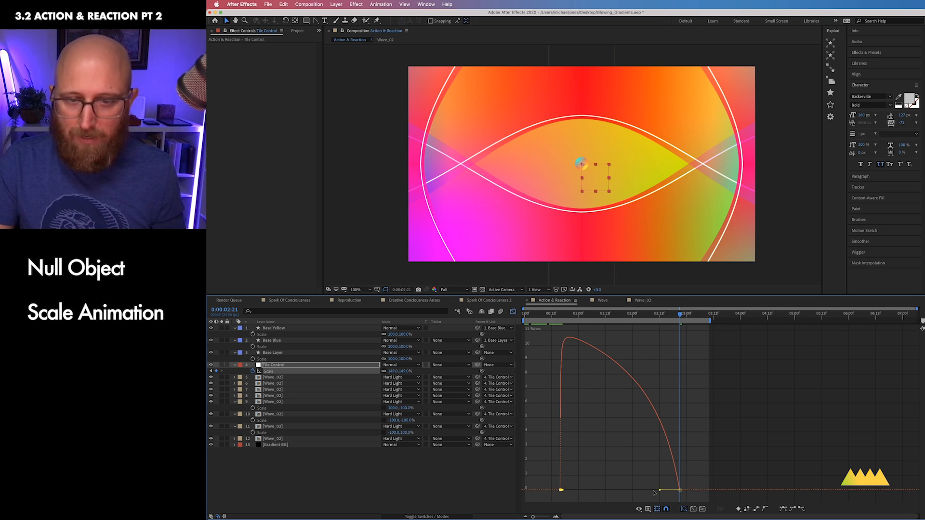
left_click_drag(659, 491, 622, 491)
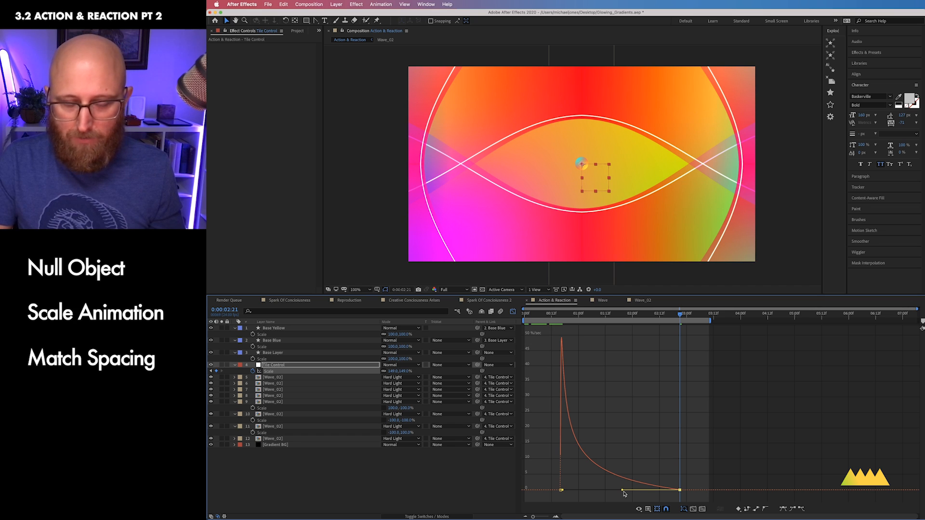
key("ctrl+0")
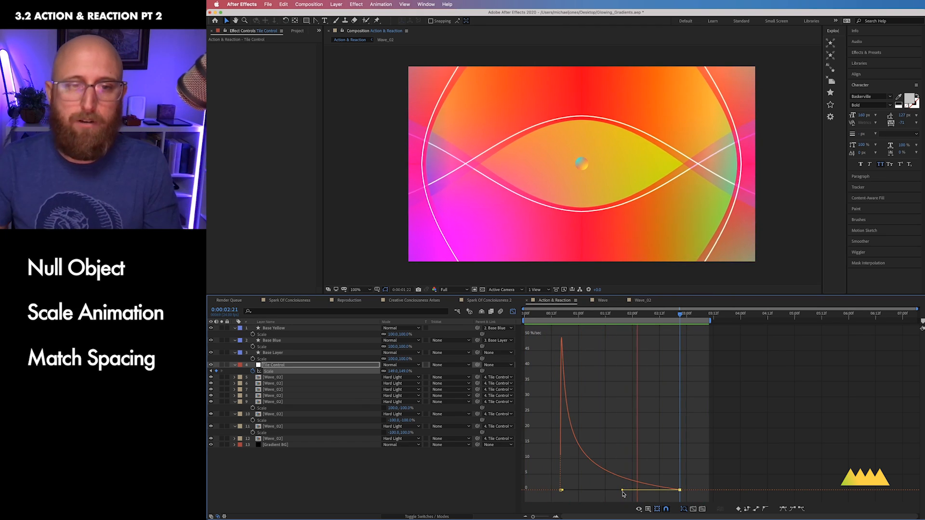
key("space")
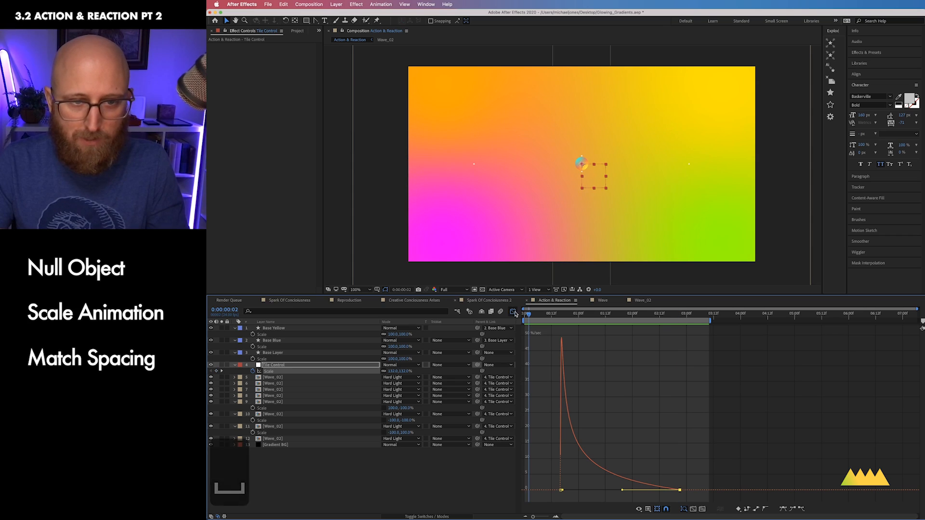
left_click(513, 312)
Step: Extend the work area to about 6 seconds and add a 180% Scale keyframe on Tile Control at 0:00:04:03
left_click_drag(534, 314, 844, 320)
left_click(748, 316)
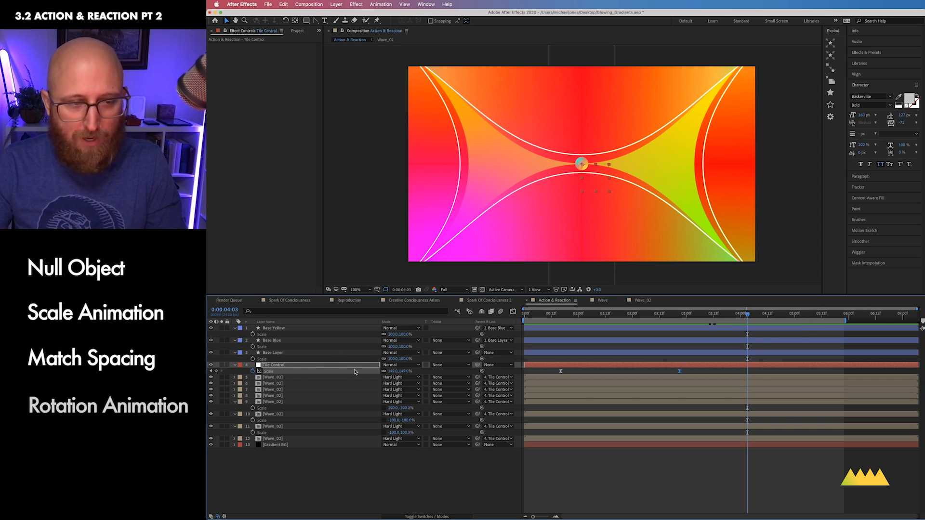
left_click_drag(393, 372, 406, 372)
Step: Add a 0° Rotation keyframe to Tile Control and align it with the second Scale keyframe at 0:00:02:21
key("r")
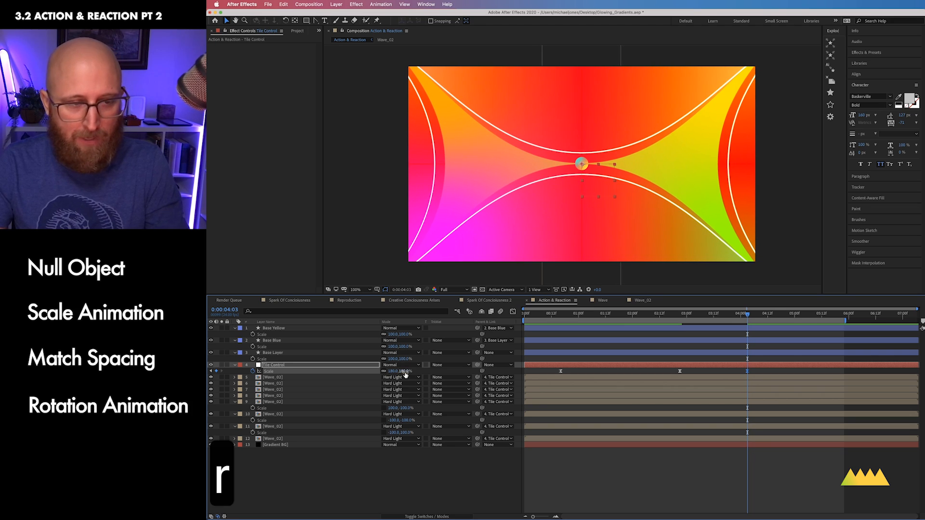
key("u")
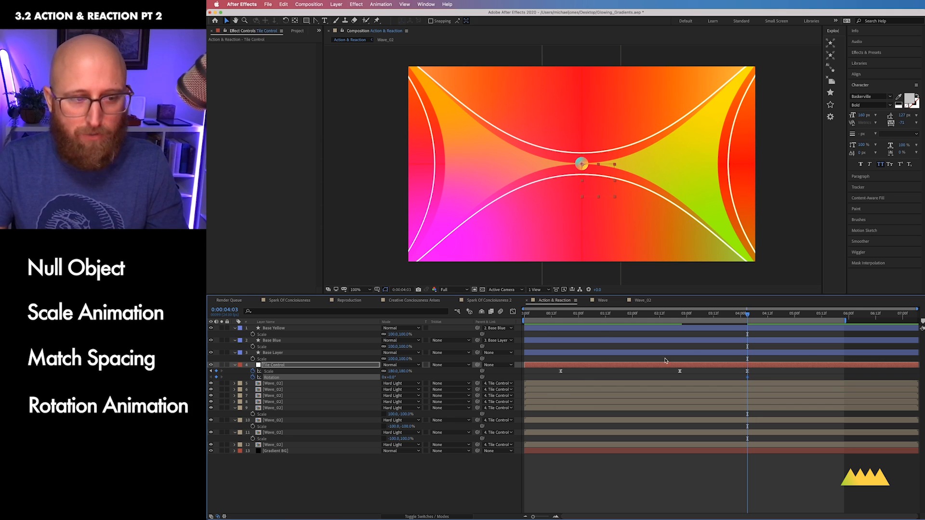
left_click_drag(703, 318, 675, 319)
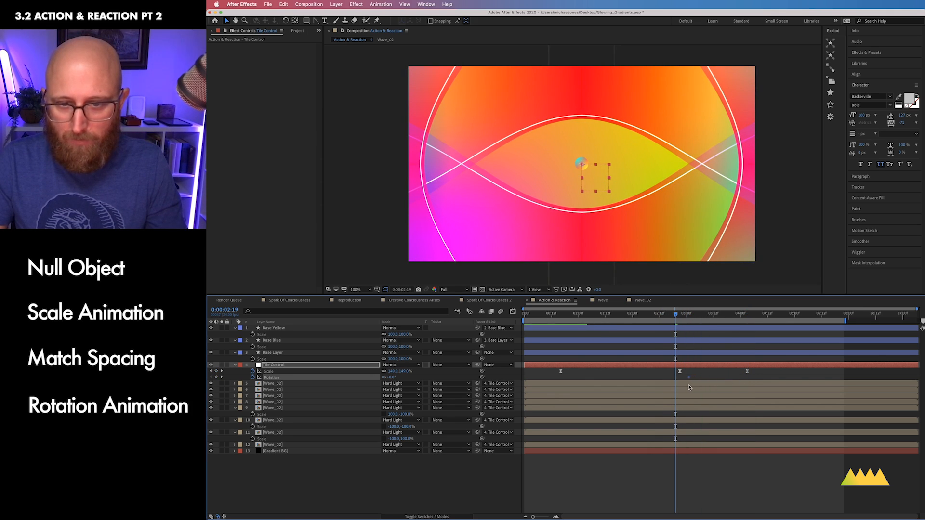
Step: Move Tile Control's last Scale keyframe to 0:00:03:23 and set its Rotation to 90° at the same time
left_click_drag(675, 317, 739, 326)
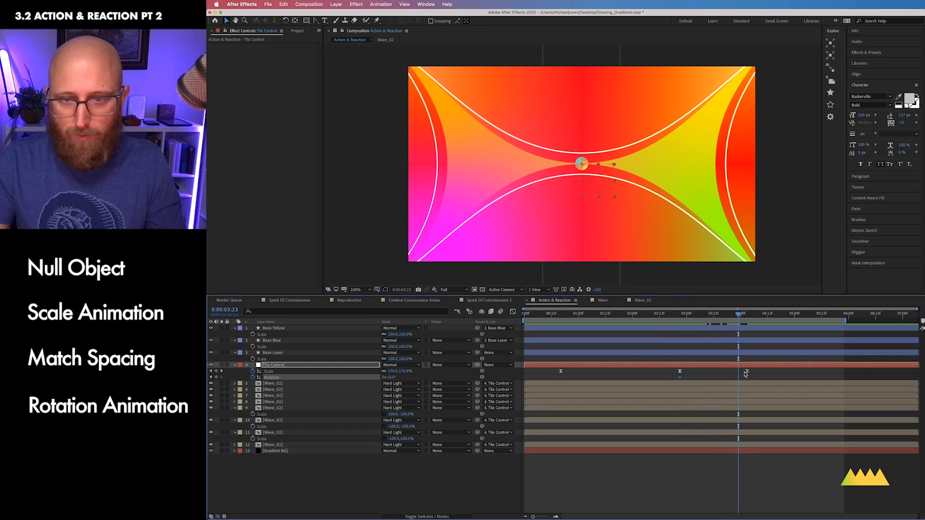
left_click_drag(748, 372, 739, 372)
mouse_move(740, 314)
left_mouse_down()
mouse_move(696, 319)
mouse_move(739, 321)
left_mouse_up()
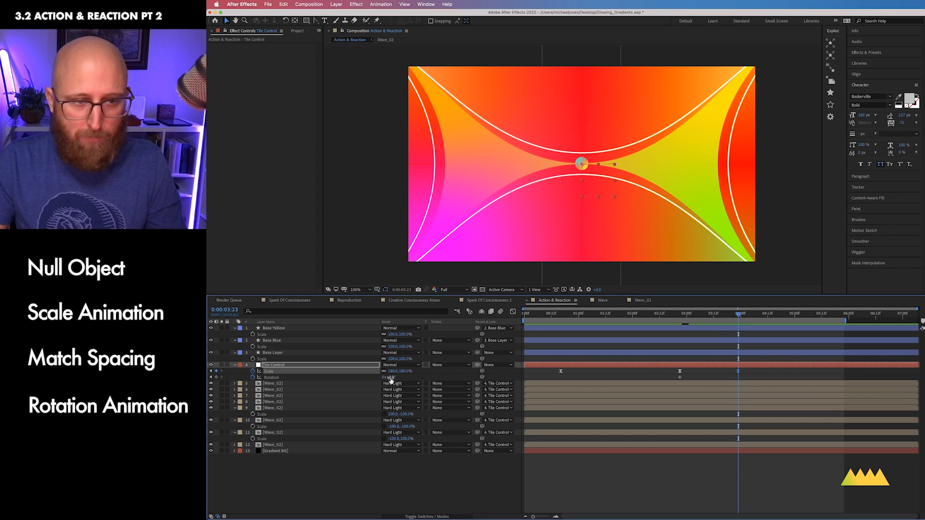
type("90")
key("Return")
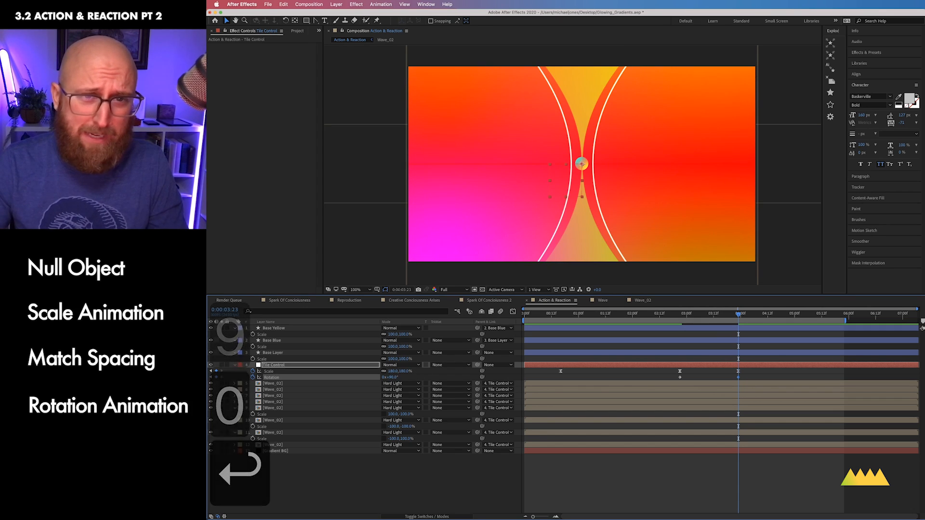
Step: Easy Ease the two Rotation keyframes, shape their speed graph into a sharp central peak, and scrub through the rotation
right_click(680, 377)
mouse_move(722, 472)
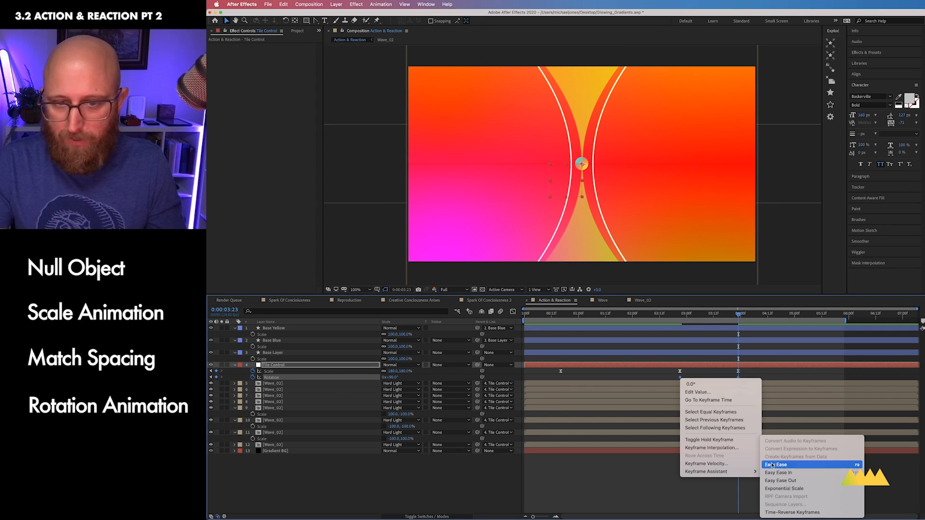
left_click(772, 465)
left_click(513, 312)
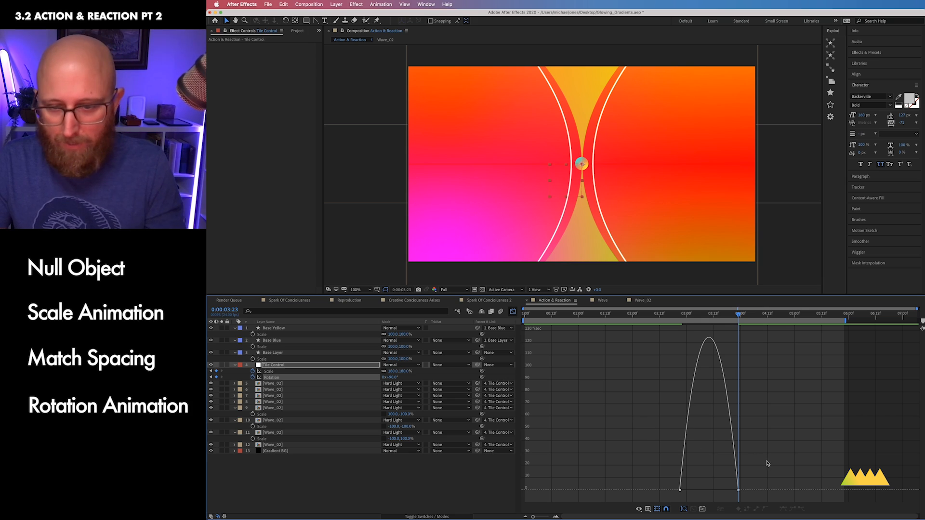
left_click_drag(768, 464, 712, 488)
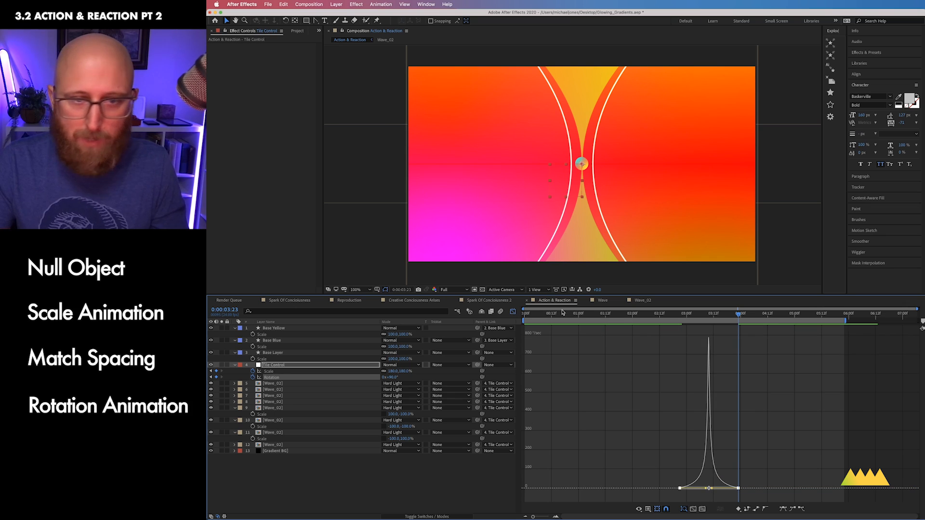
left_click(512, 312)
left_click_drag(690, 318, 708, 319)
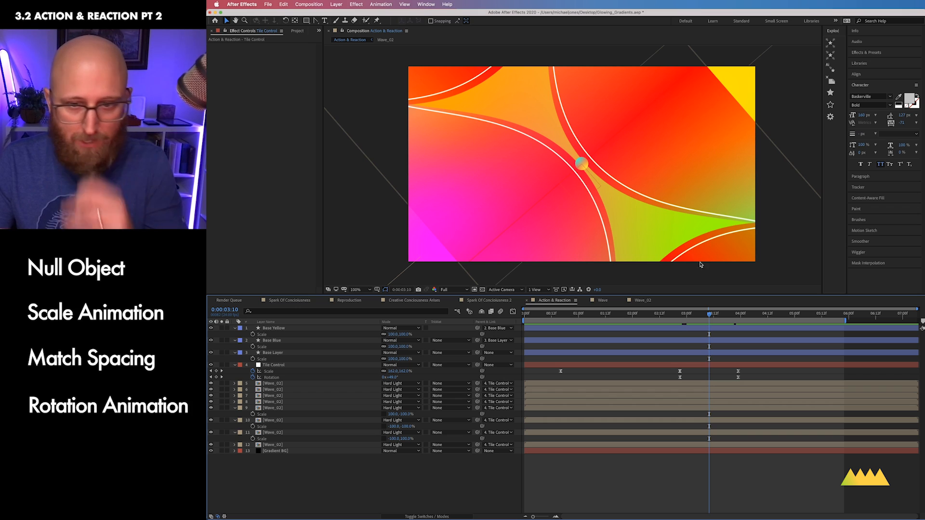
Step: Set Tile Control's last Scale keyframe at 0:00:03:23 to 243%
left_click_drag(738, 373, 715, 379)
key("super+z")
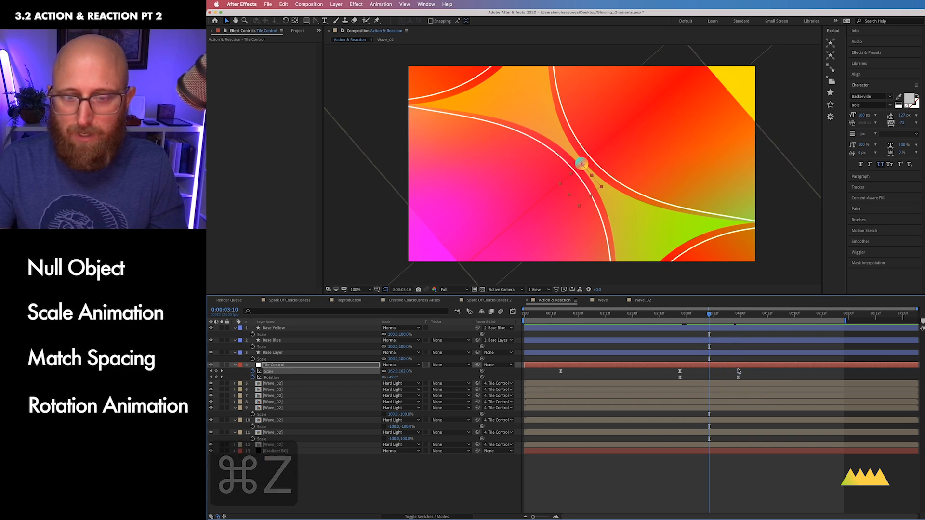
key("k")
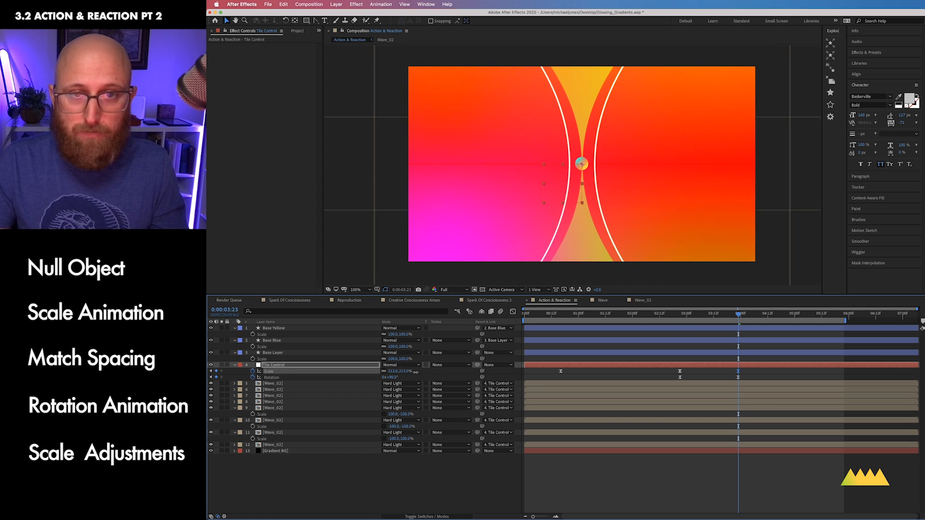
left_click_drag(401, 372, 433, 374)
Step: Fine-tune Tile Control's Scale at 0:00:02:21 and move its last Scale keyframe about four frames earlier
key("j")
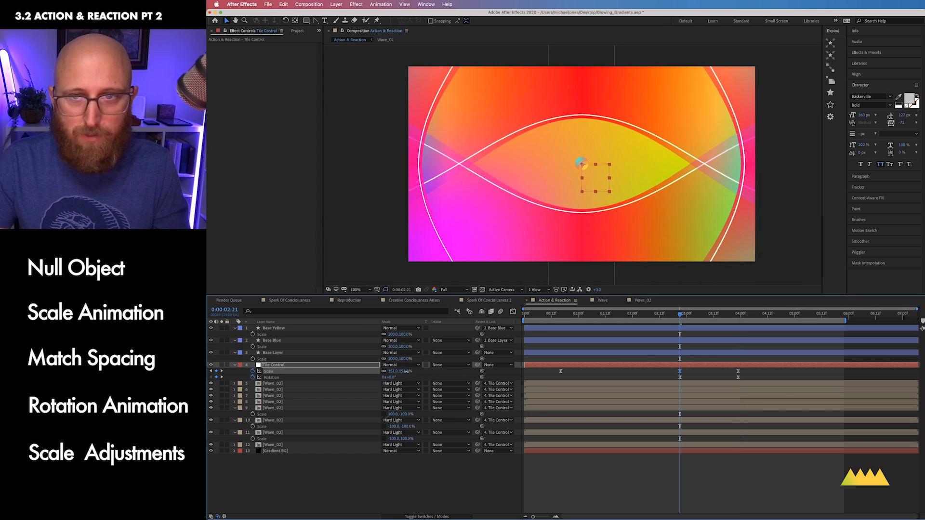
left_click_drag(406, 371, 407, 371)
left_click_drag(686, 319, 712, 317)
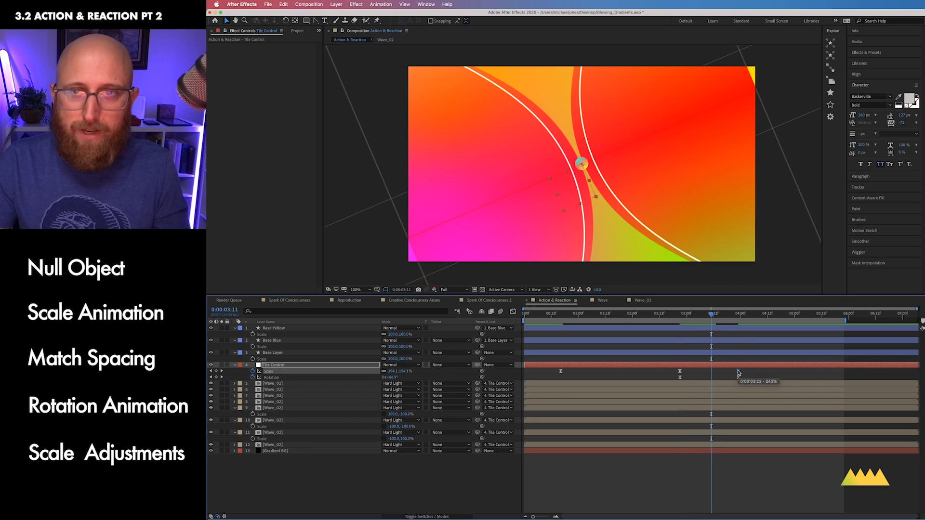
left_click_drag(741, 374, 730, 373)
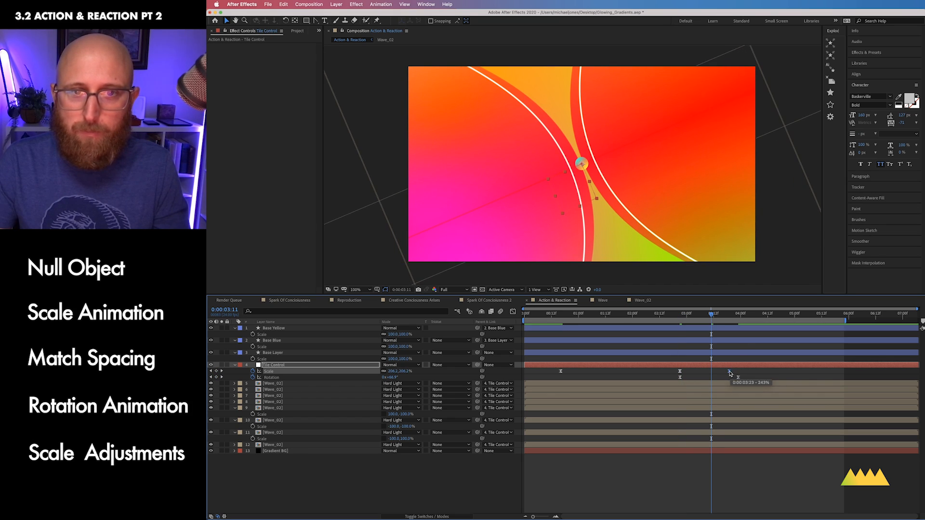
Step: Reveal Base Layer's Position property and display the Title/Action Safe guides over the composition
key("ctrl+0")
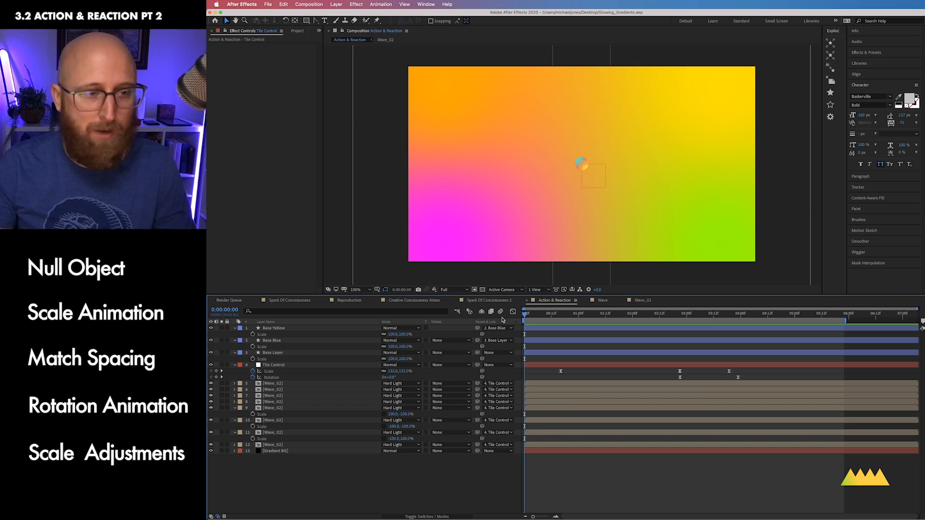
left_click(288, 354)
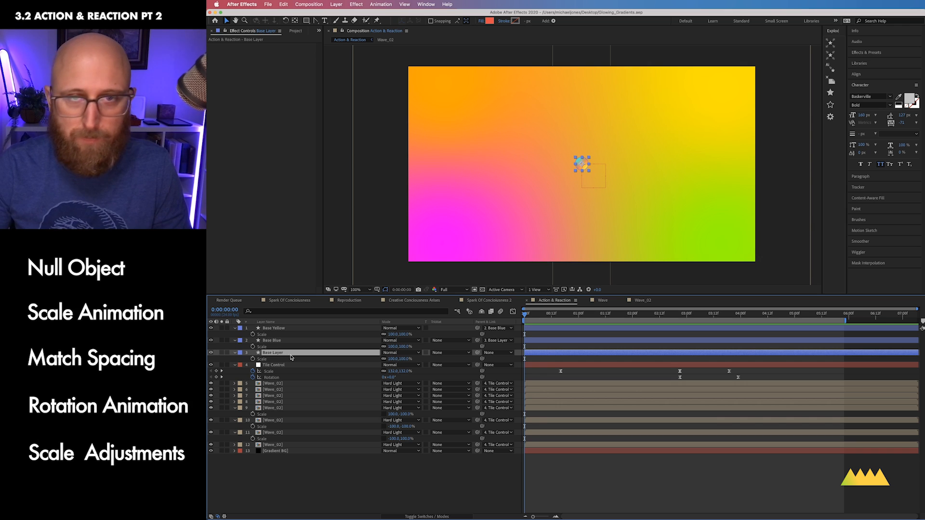
key("p")
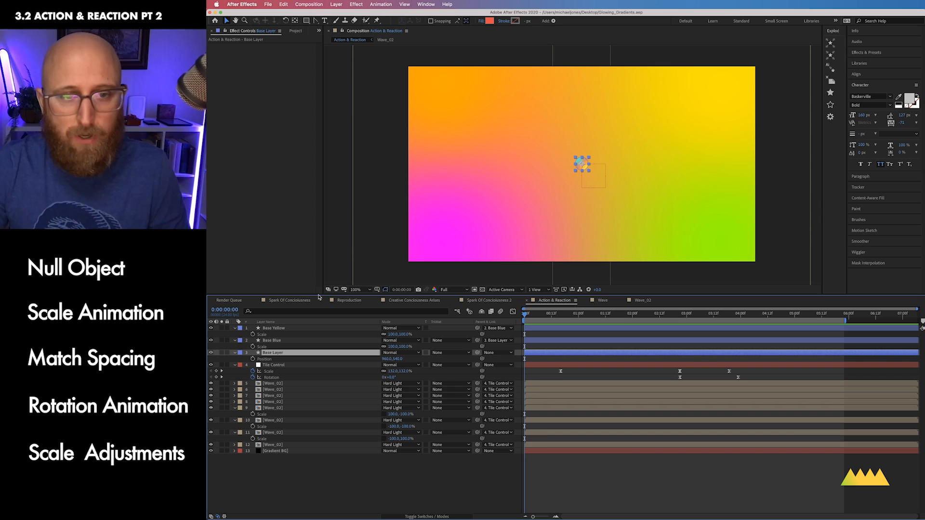
left_click(377, 290)
left_click(384, 298)
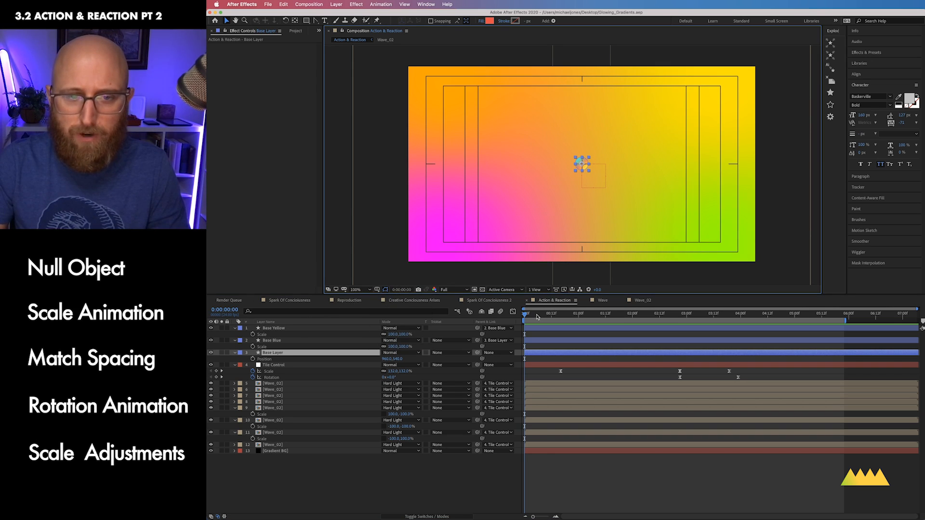
Step: Start animating Base Layer's Position with a centred keyframe at 0:00:00:00
left_click_drag(525, 315, 603, 319)
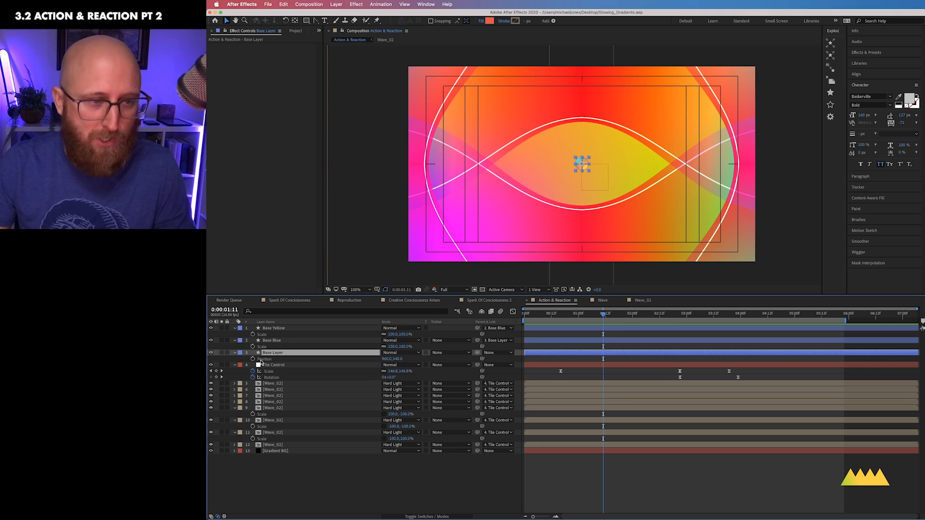
left_click(568, 318)
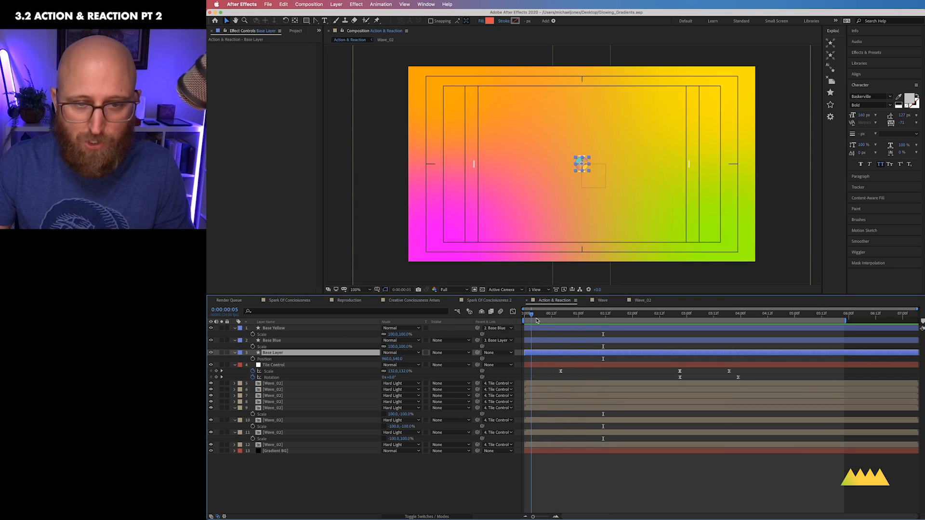
left_click(253, 359)
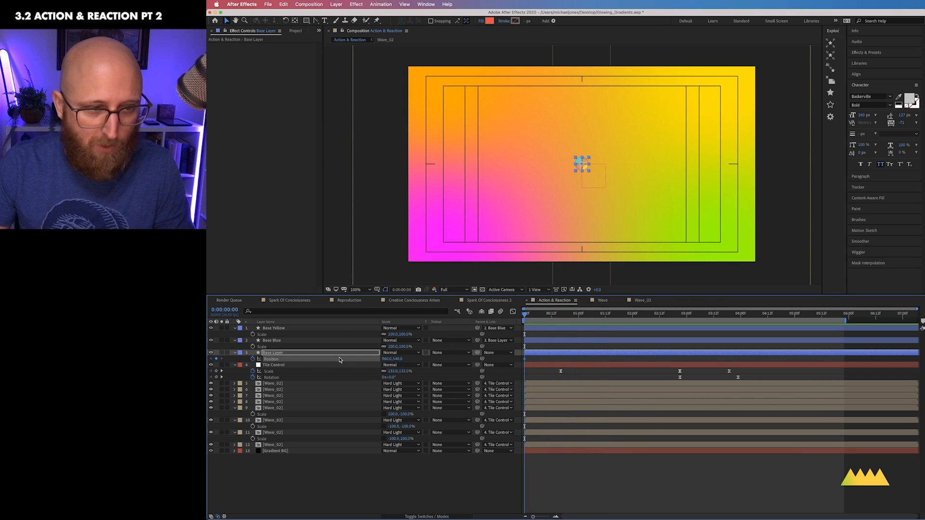
Step: Hide all the Wave_02 layers and raise Base Layer to Position 960, 164 at 0:00:00:11
left_click_drag(525, 316, 549, 316)
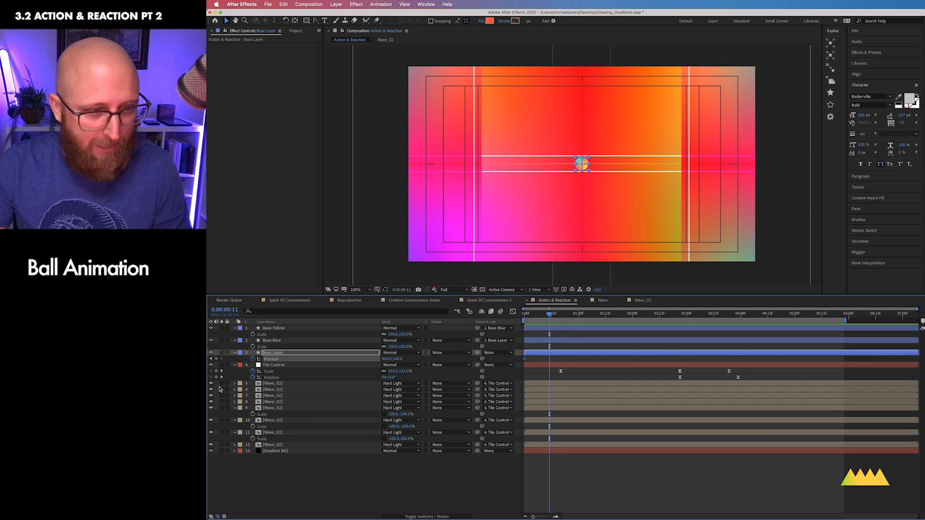
left_click(212, 445)
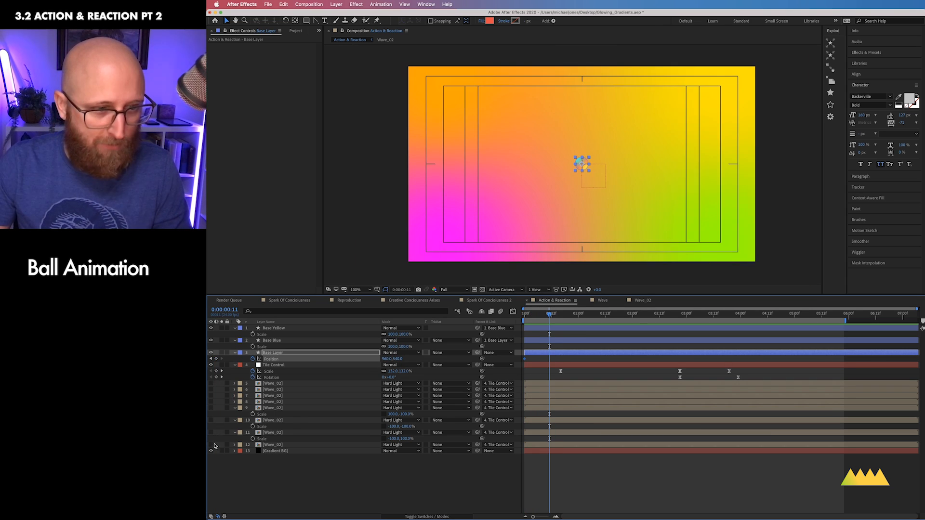
left_click(288, 365)
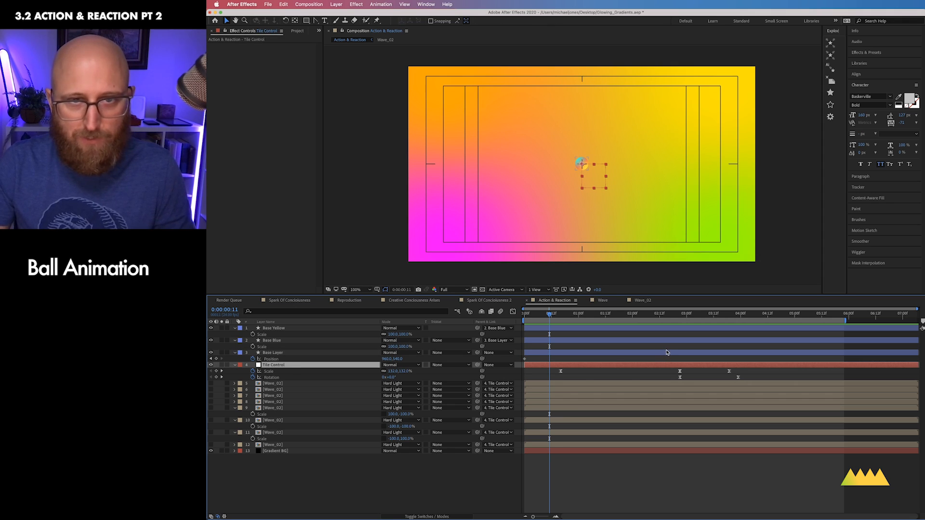
left_click_drag(398, 359, 294, 364)
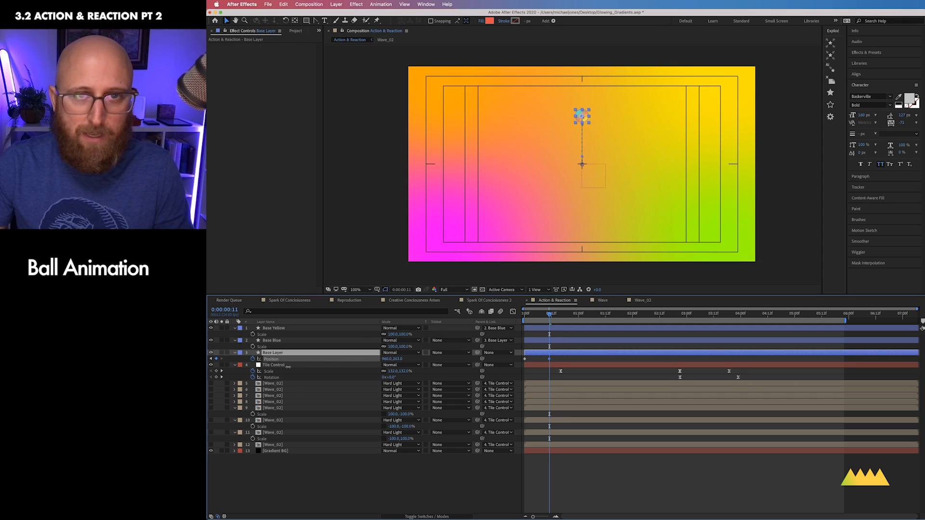
Step: Copy Base Layer's first Position keyframe to 0:00:01:00 and centre the raised keyframe between the two at 0:00:00:12
left_click(579, 316)
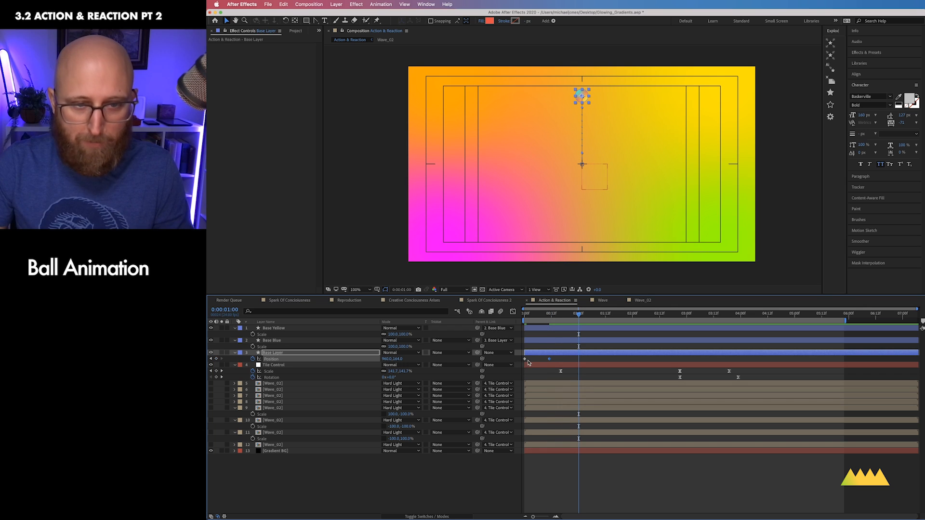
left_click(525, 359)
key("super+c")
key("super+v")
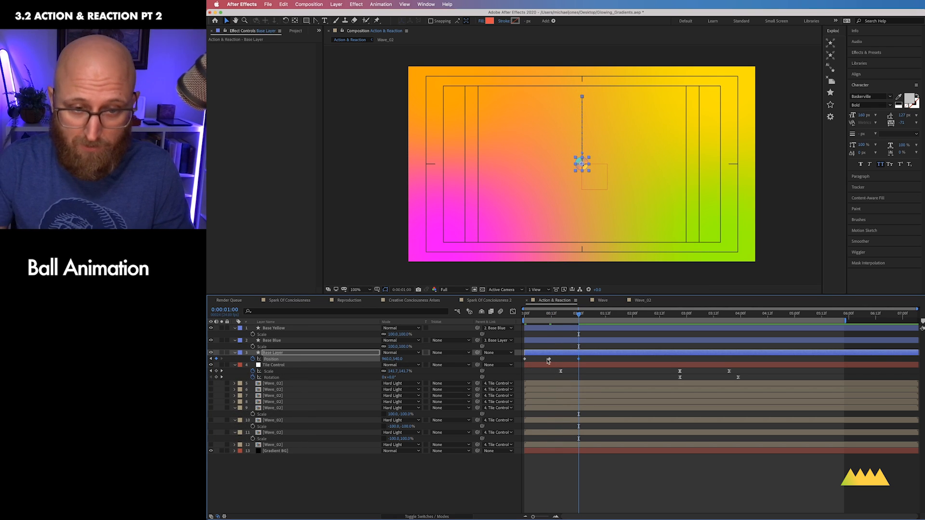
left_click_drag(587, 364, 521, 358)
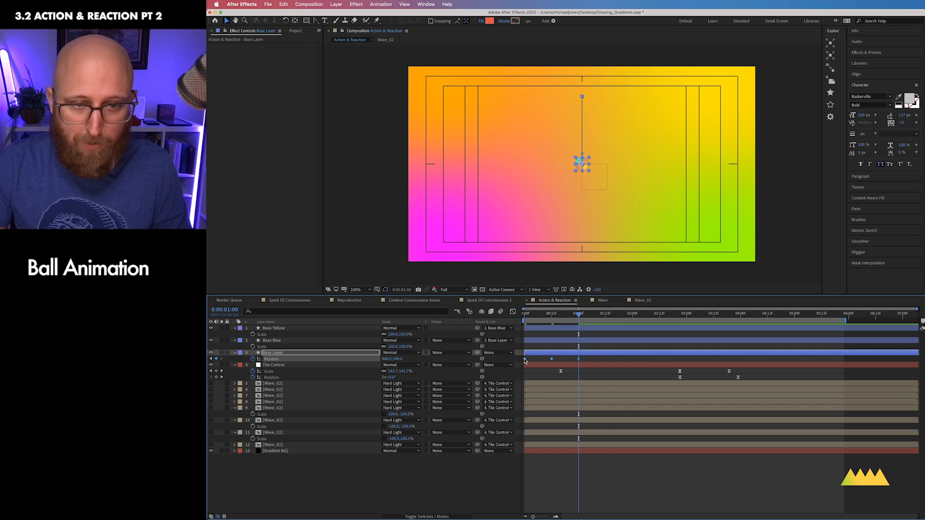
Step: Easy Ease Base Layer's three Position keyframes and display their speed graph
right_click(524, 359)
mouse_move(570, 454)
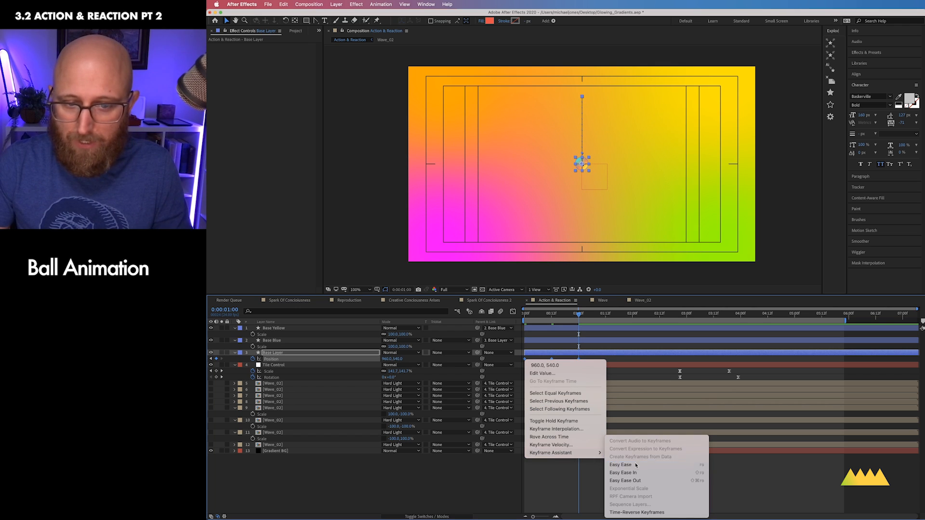
left_click(624, 464)
left_click(513, 312)
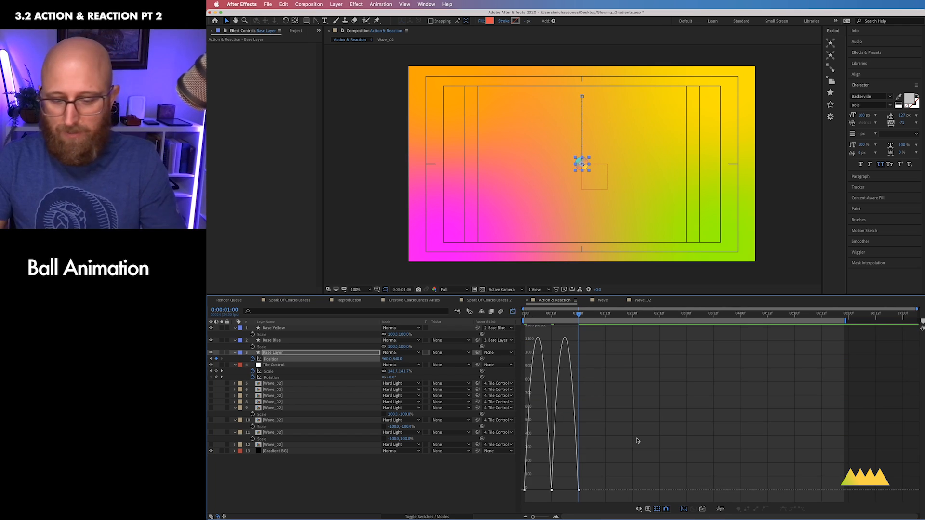
Step: Shape Base Layer's Position speed graph so the ball leaves and lands fast but slows at the jump's peak, and preview it
key("equal")
key("equal")
key("Home")
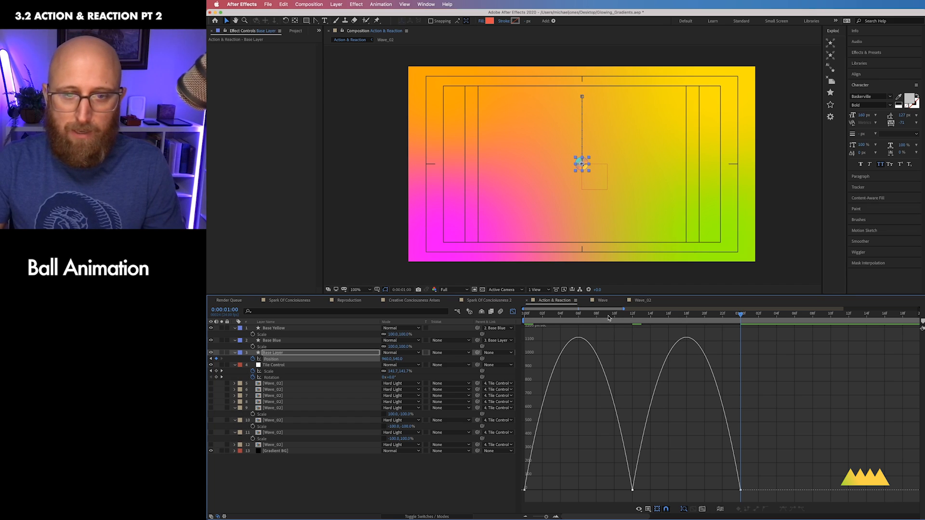
left_click(525, 490)
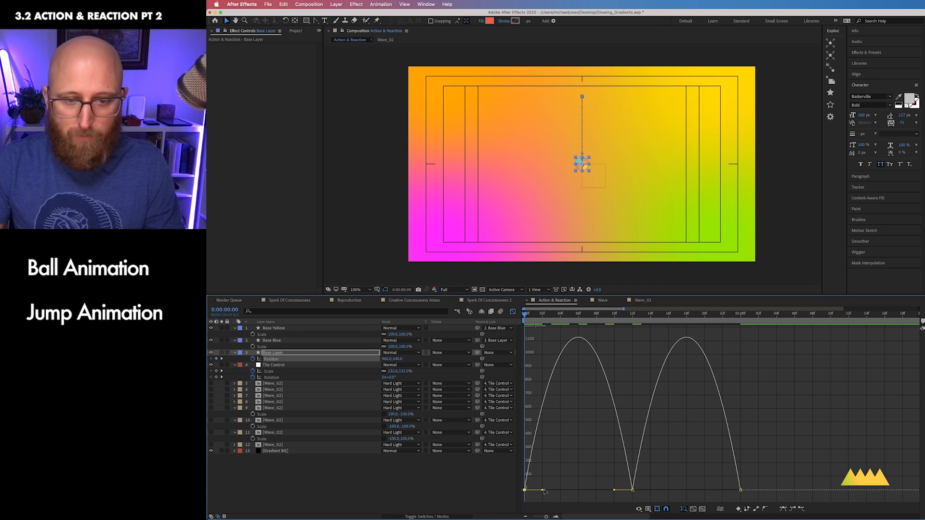
left_click_drag(543, 490, 584, 490)
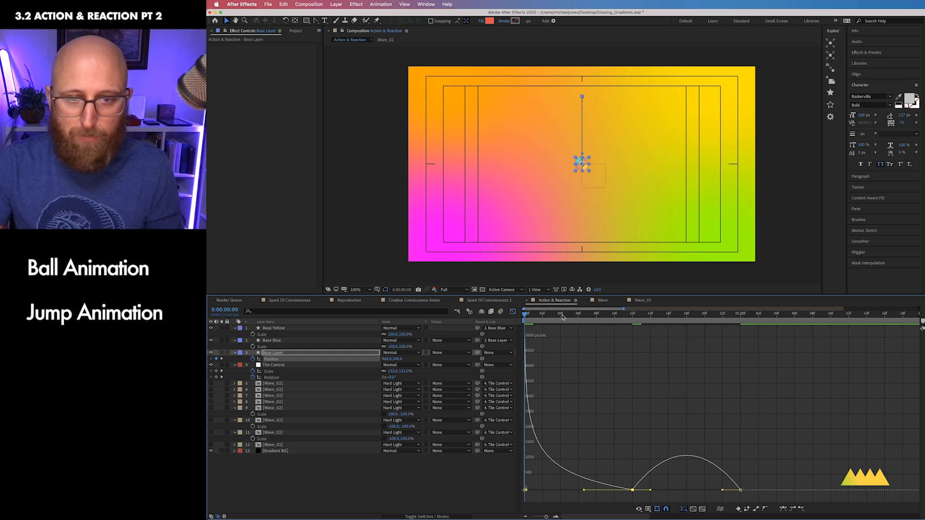
left_click_drag(563, 317, 660, 317)
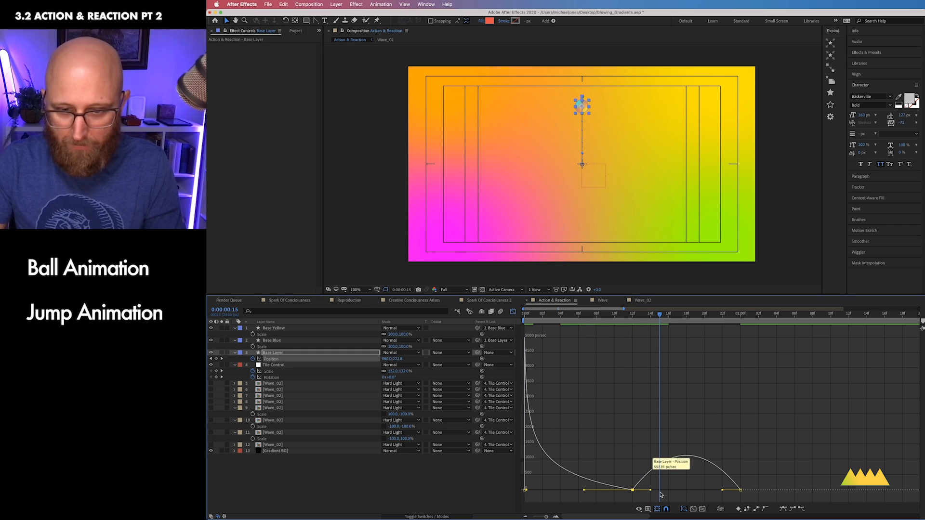
left_click_drag(651, 490, 733, 491)
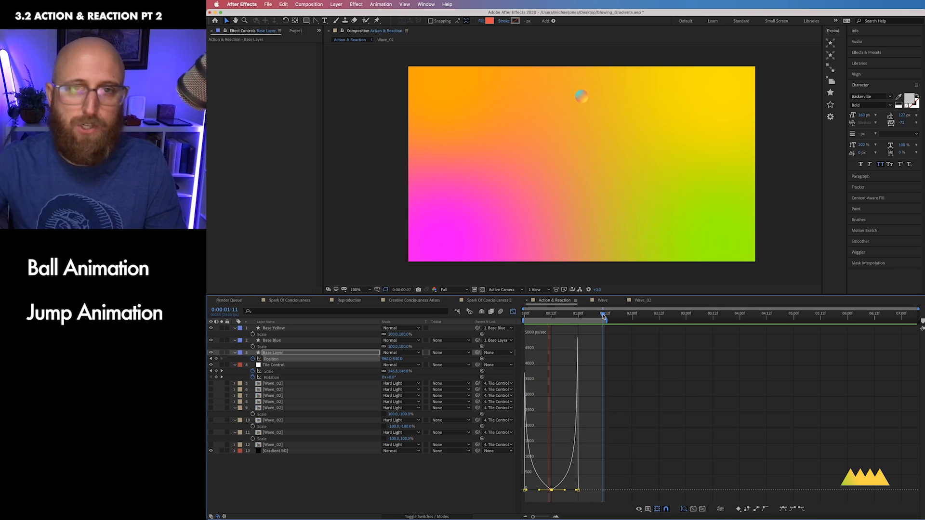
key("space")
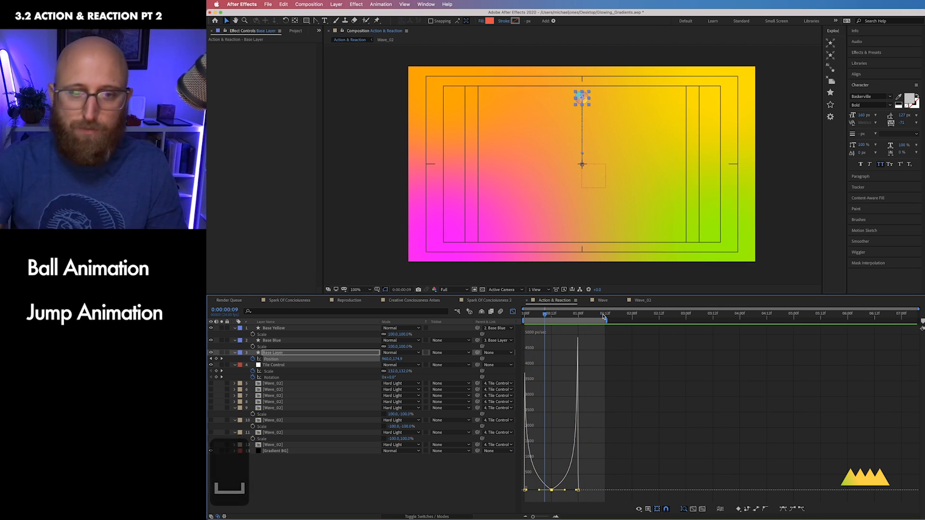
Step: Add a 100% Scale keyframe to Base Layer at 0:00:00:00 and show its Position and Scale keyframes together
left_click_drag(542, 318, 578, 322)
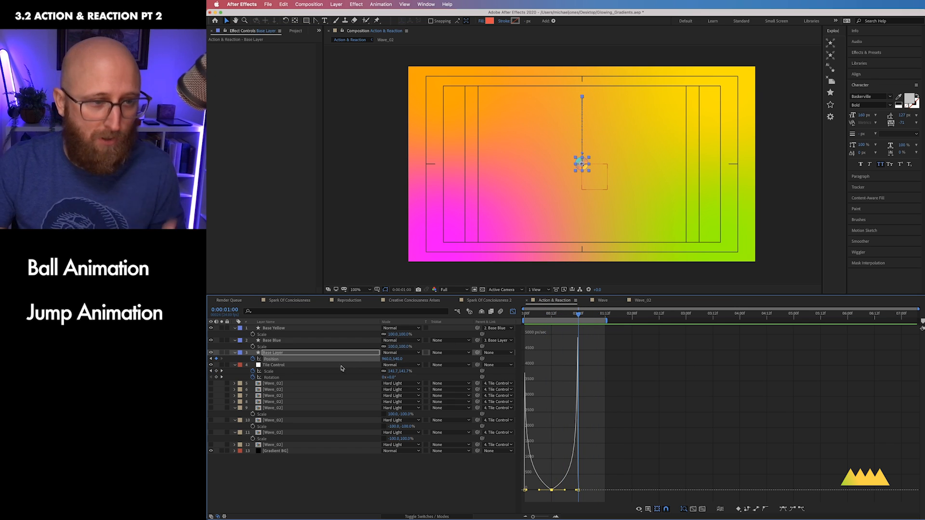
key("s")
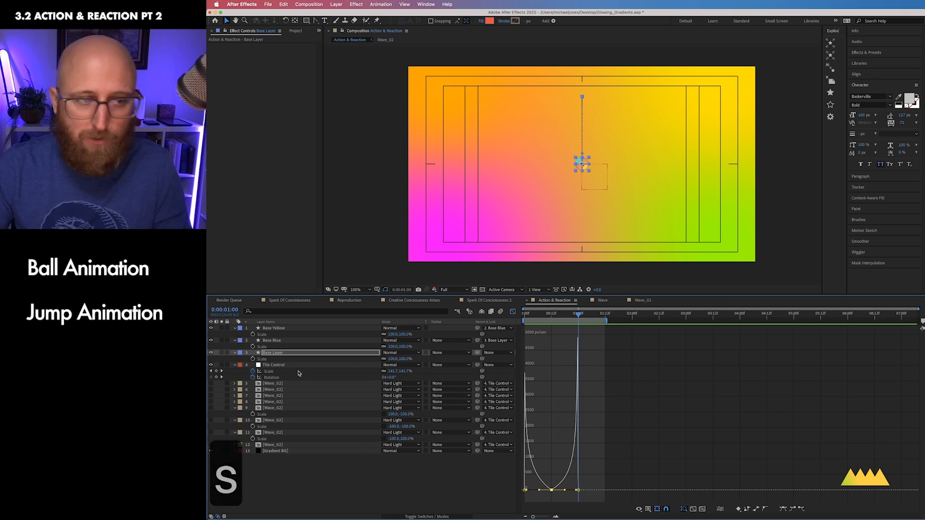
left_click(252, 359)
left_click(513, 312)
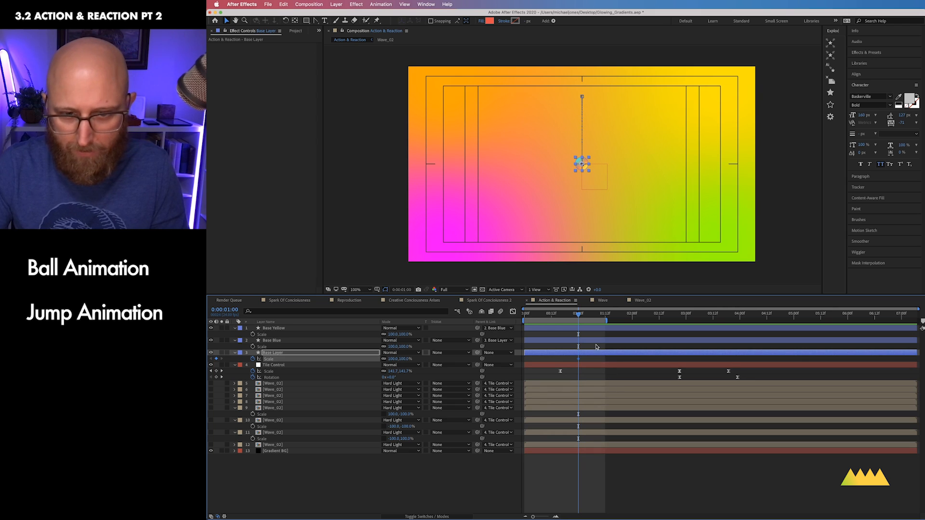
key("u")
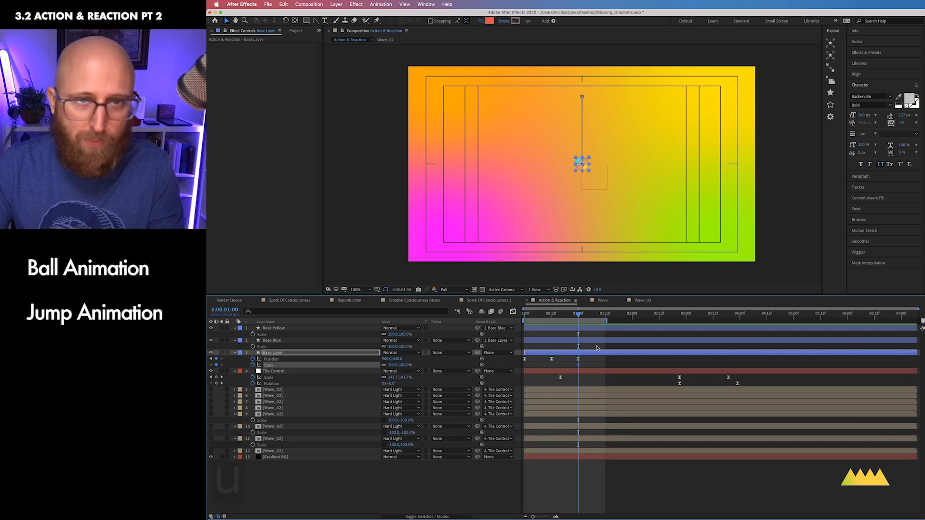
left_click_drag(575, 316, 523, 316)
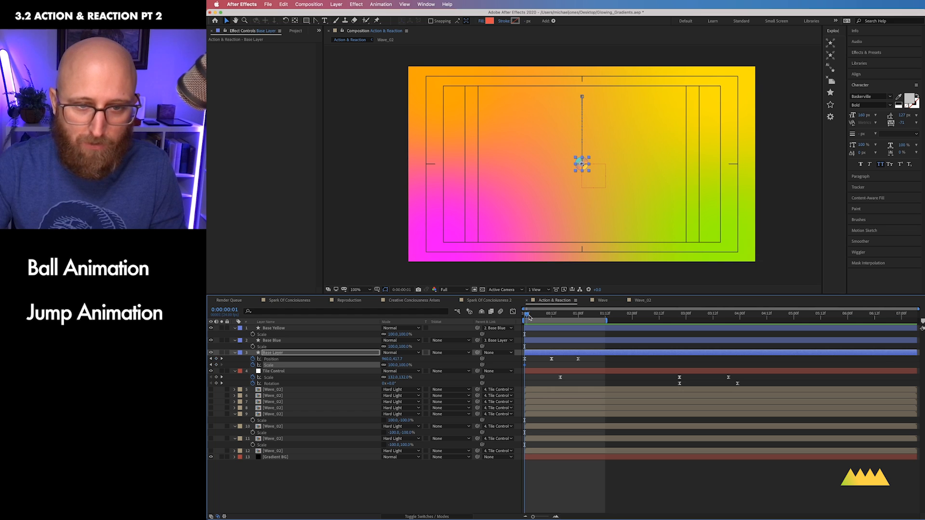
Step: Scale Base Layer up to about 152% at 0:00:01:00 and scrub back to the start
left_click_drag(529, 317, 581, 325)
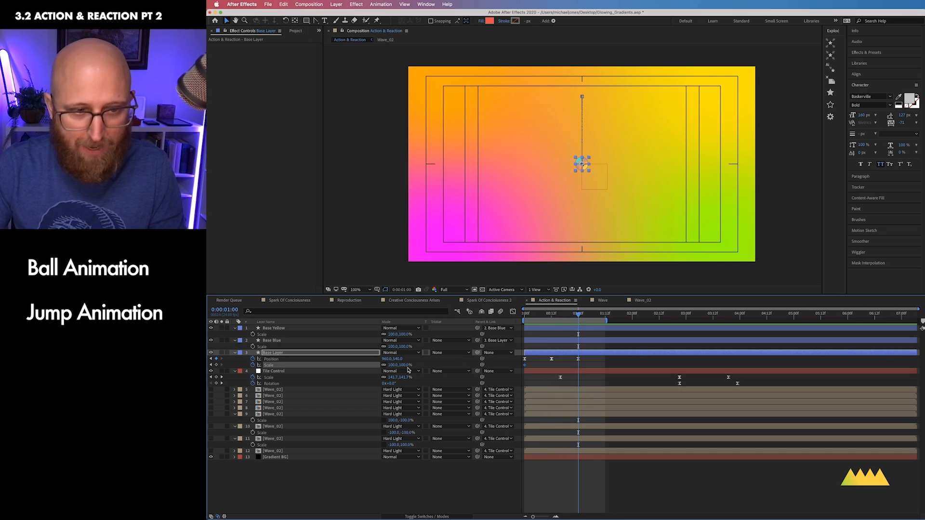
mouse_move(407, 365)
left_mouse_down()
mouse_move(433, 369)
mouse_move(398, 366)
left_mouse_up()
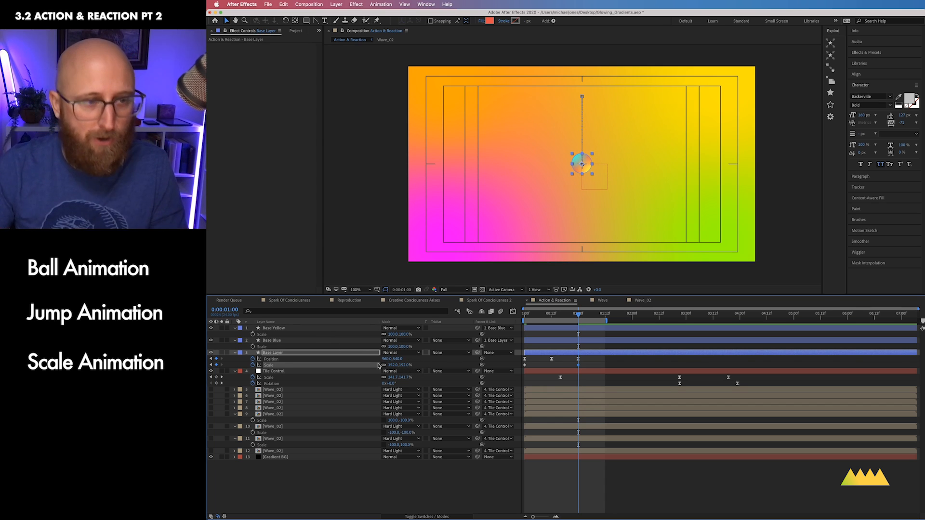
left_click_drag(560, 316, 499, 317)
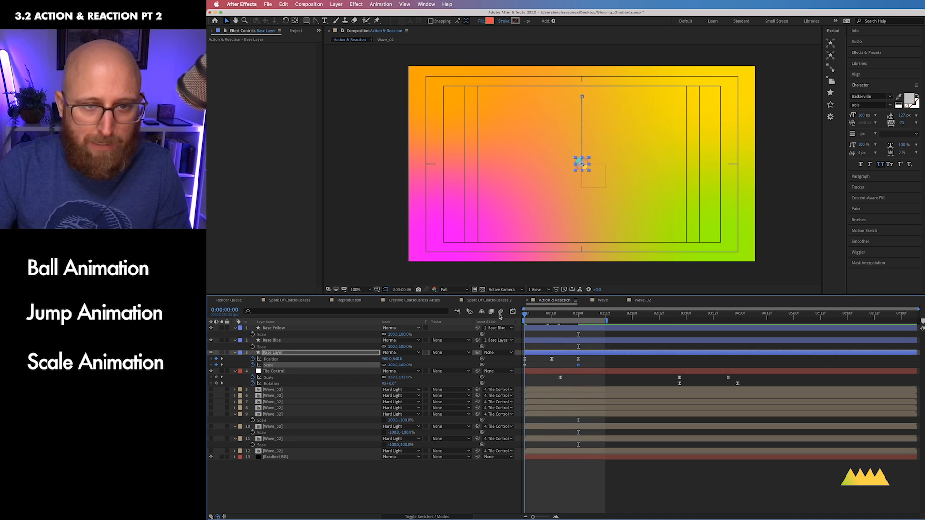
Step: Add 100% Scale keyframes to Base Blue and Base Yellow at 0:00:00:00, and scale them to about 115% and 121% at 0:00:01:00
left_click(262, 346)
left_click(269, 334, "shift")
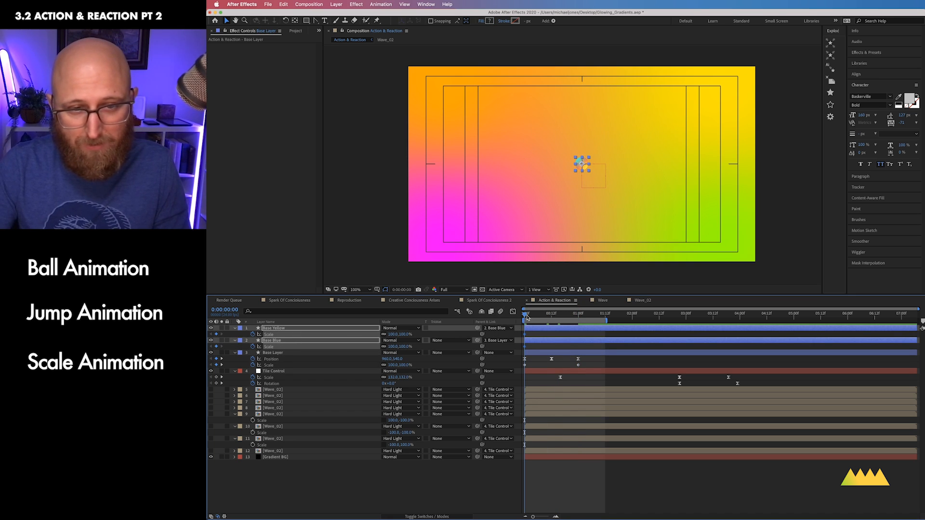
left_click_drag(526, 317, 579, 322)
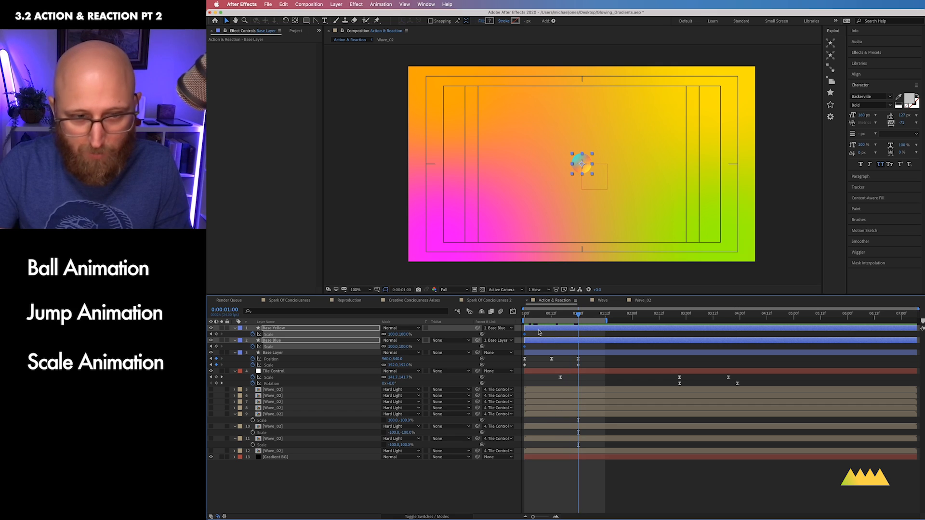
left_click(442, 349)
left_click_drag(403, 347, 412, 333)
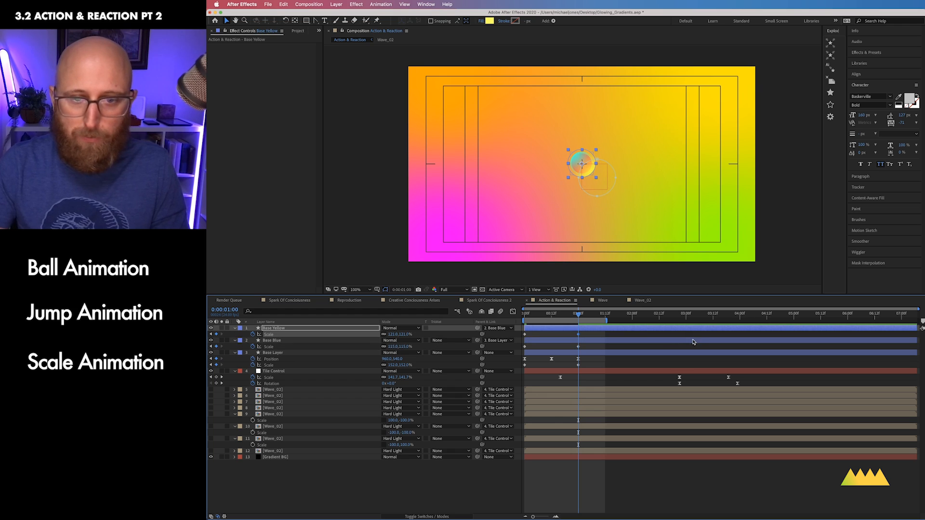
Step: Easy Ease all Scale keyframes of Base Yellow, Base Blue and Base Layer, and preview the ball animation
left_click(590, 366)
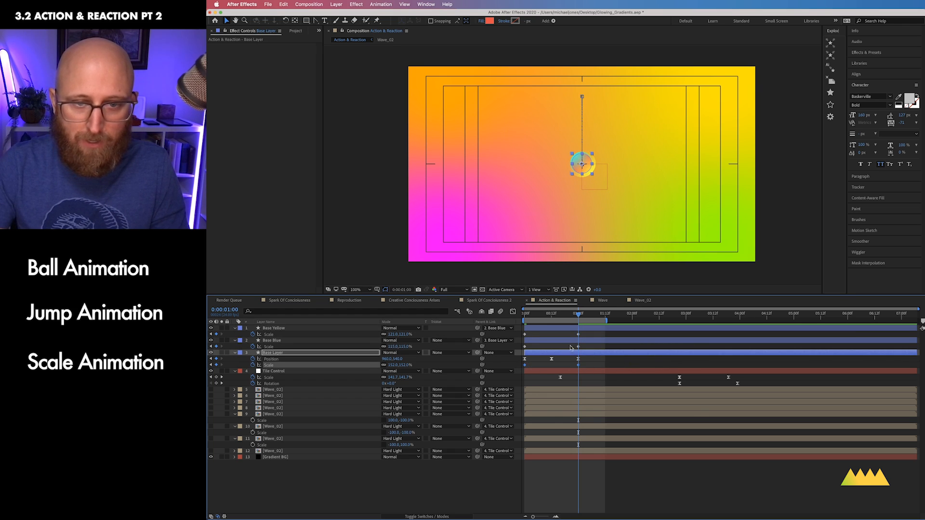
left_click_drag(597, 348, 520, 332)
right_click(524, 335)
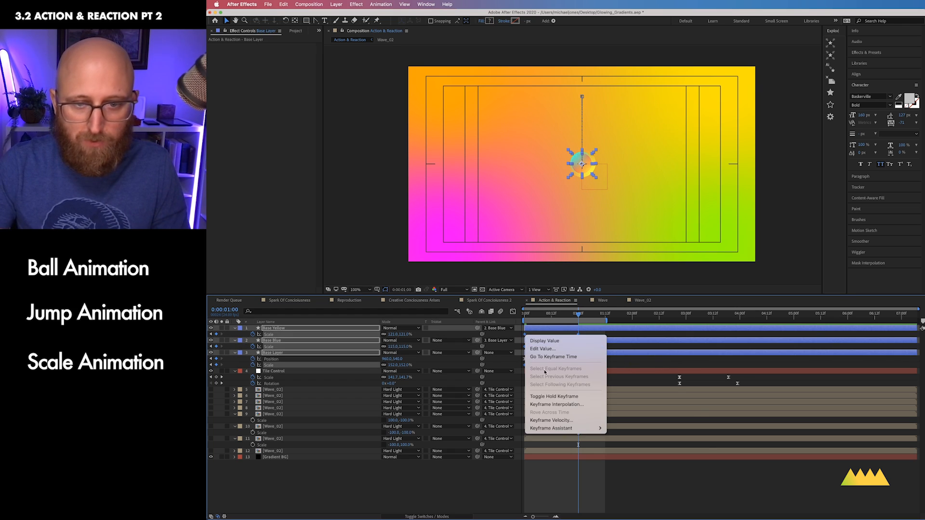
mouse_move(567, 429)
left_click(646, 453)
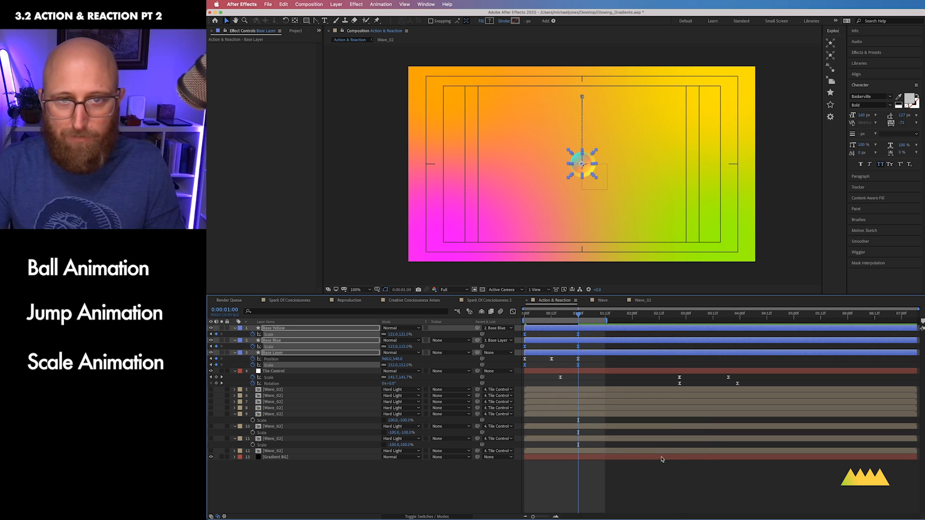
key("ctrl+0")
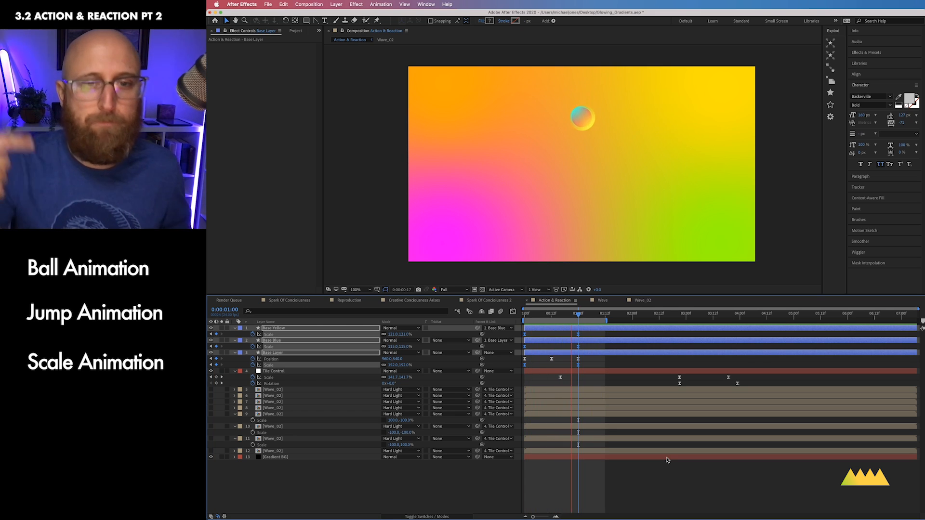
Step: Animate Base Layer's Rotation from 0° at 0:00:00:00 to about -72° at 0:00:01:00
key("Home")
left_click(331, 490)
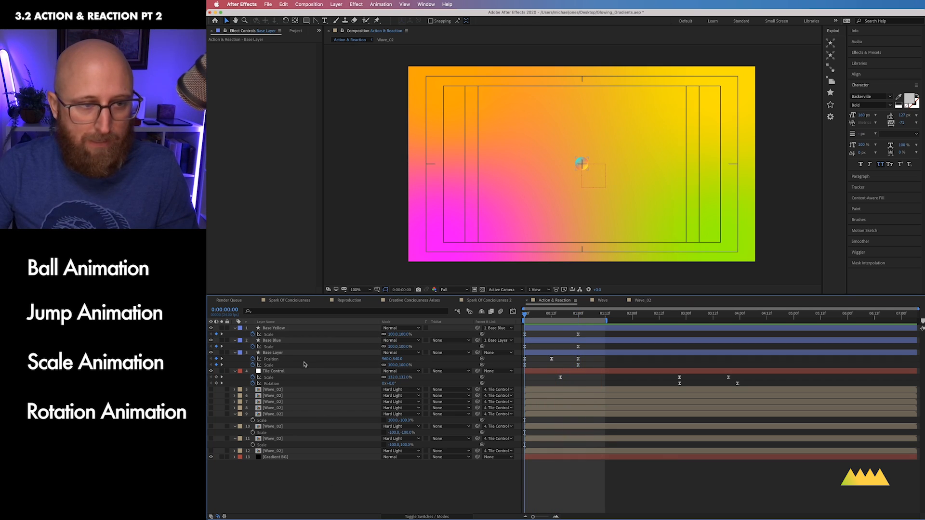
left_click(302, 354)
key("r")
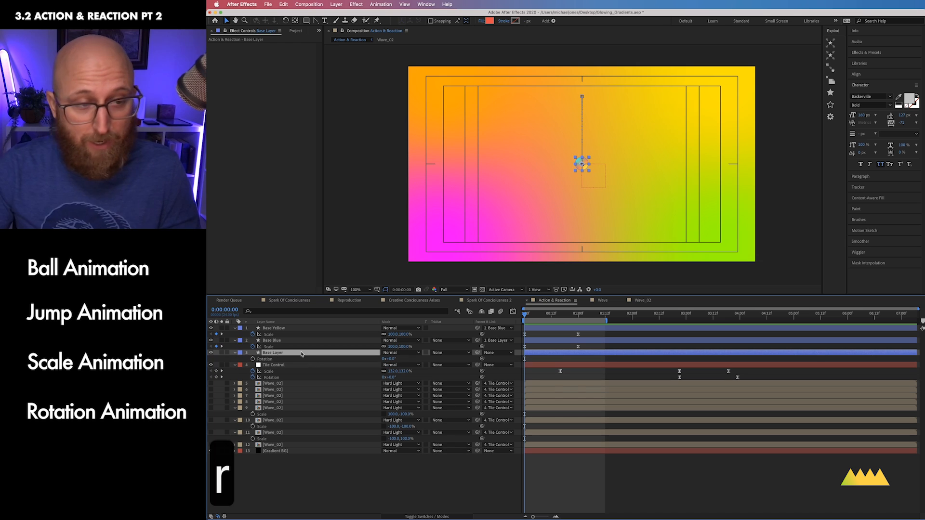
left_click(253, 359)
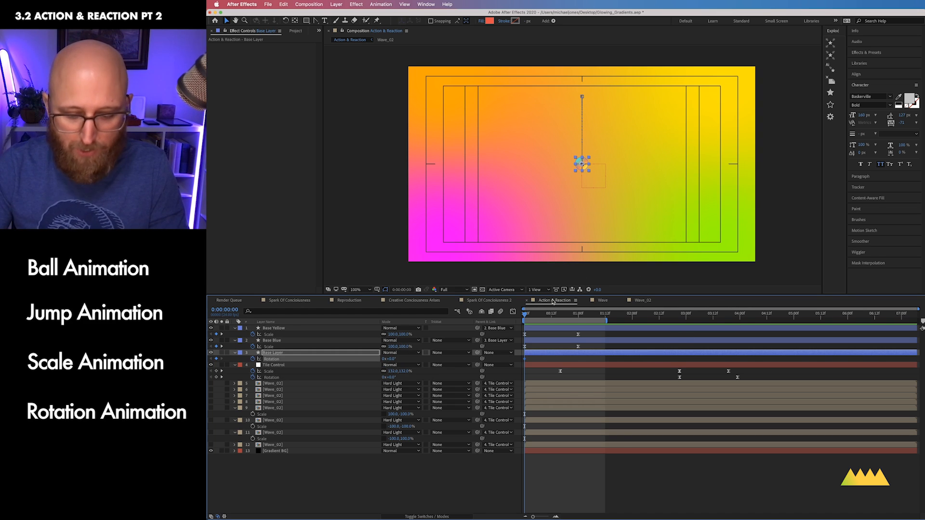
left_click_drag(532, 313, 579, 316)
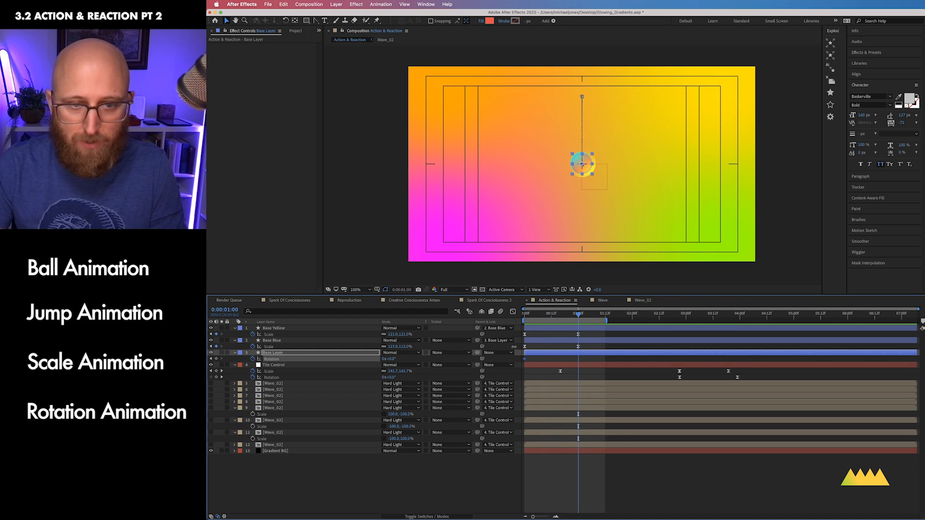
left_click_drag(391, 362, 388, 361)
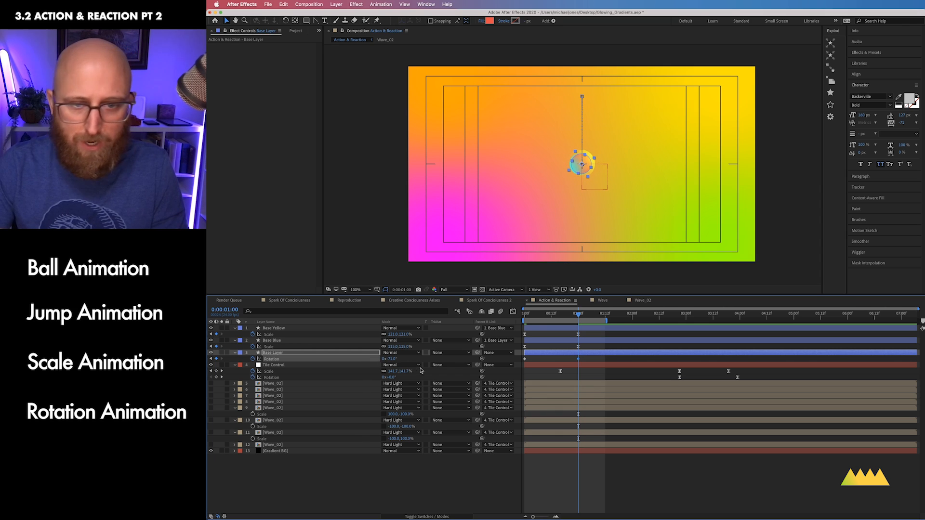
Step: Easy Ease Base Layer's two Rotation keyframes and preview the rotating jump
left_click_drag(585, 363, 519, 359)
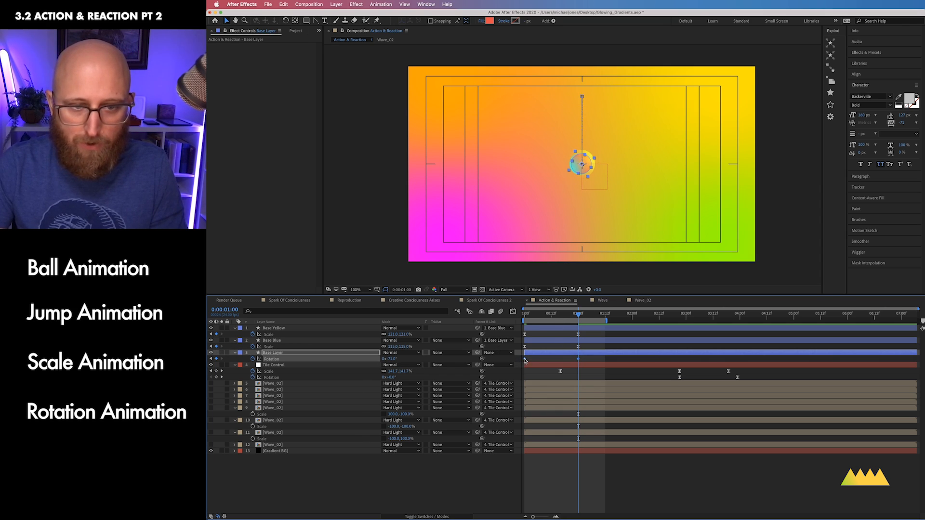
right_click(525, 361)
left_click(620, 465)
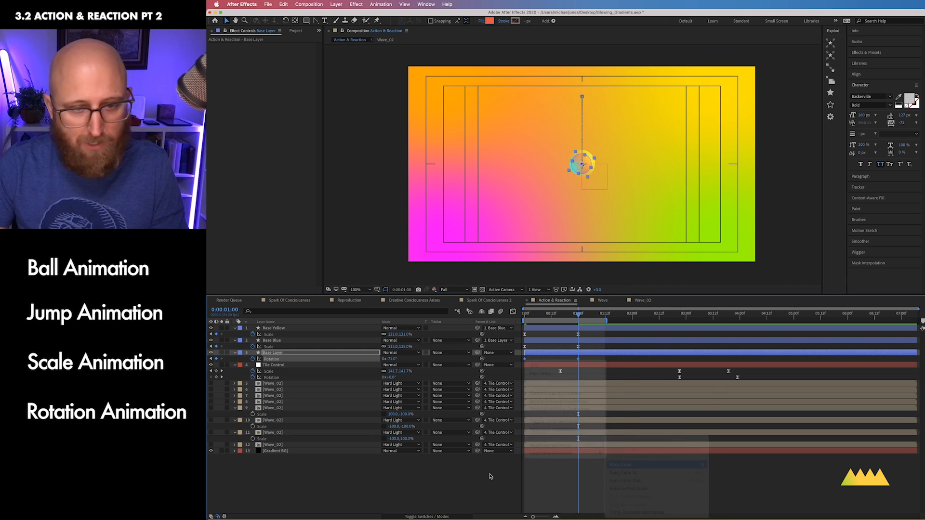
left_click(490, 476)
key("ctrl+0")
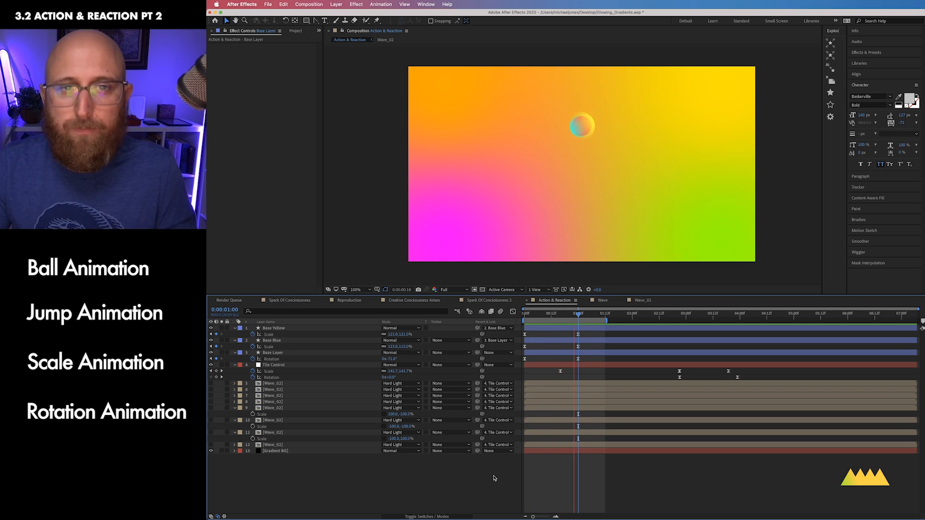
key("space")
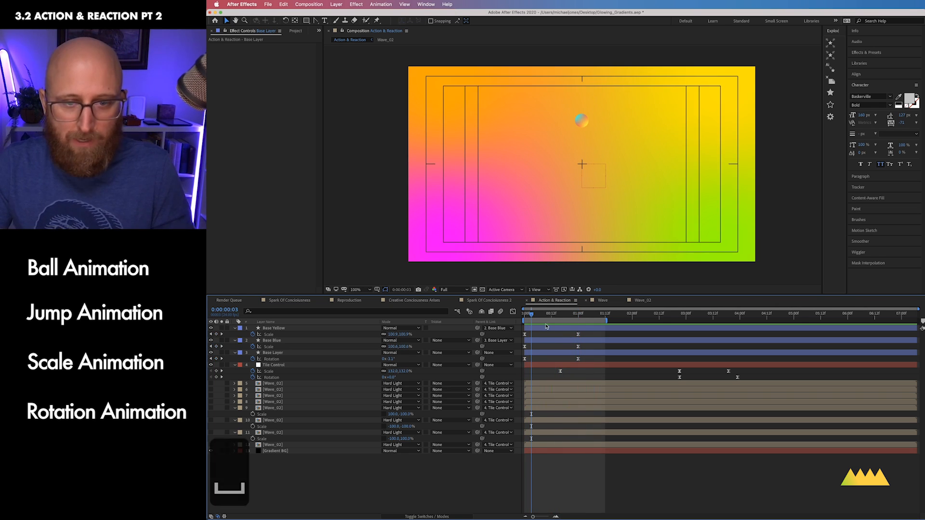
Step: Make all the Wave_02 layers visible and preview them together with the ball
left_click_drag(547, 316, 582, 319)
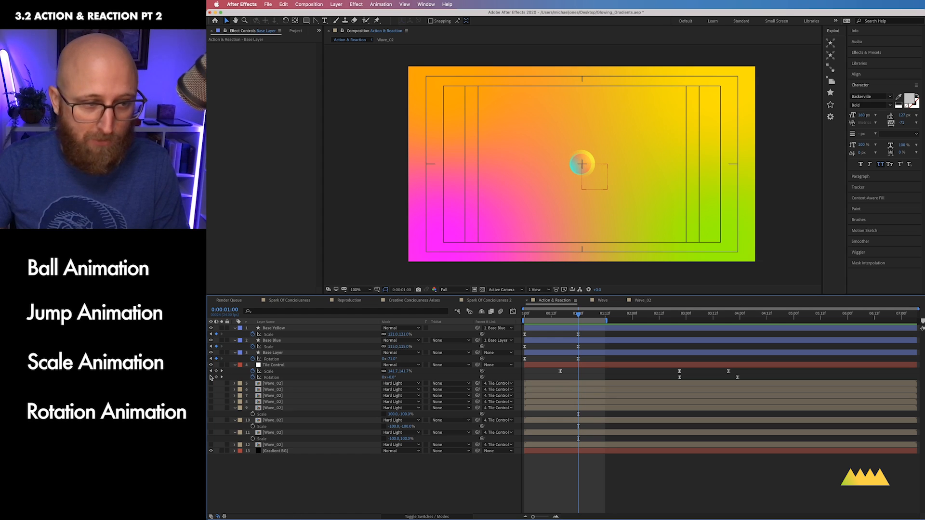
left_click(211, 447)
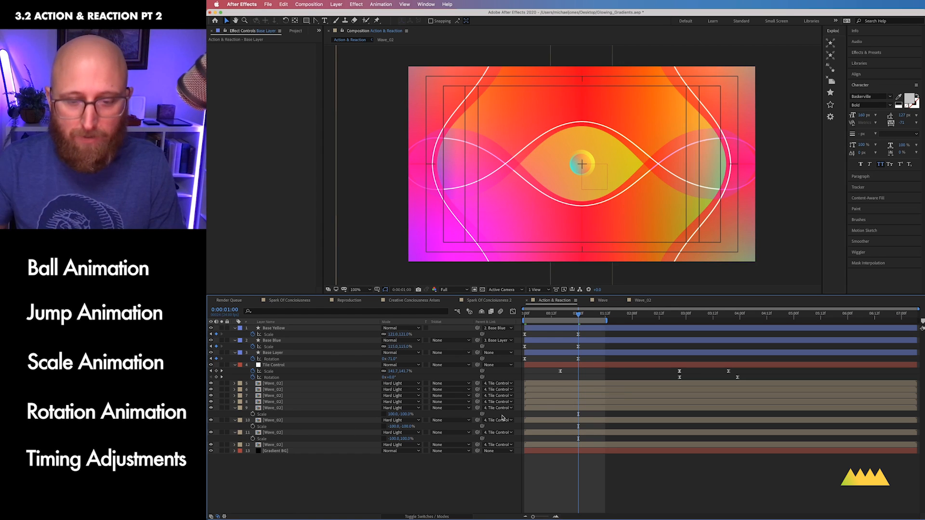
key("ctrl+0")
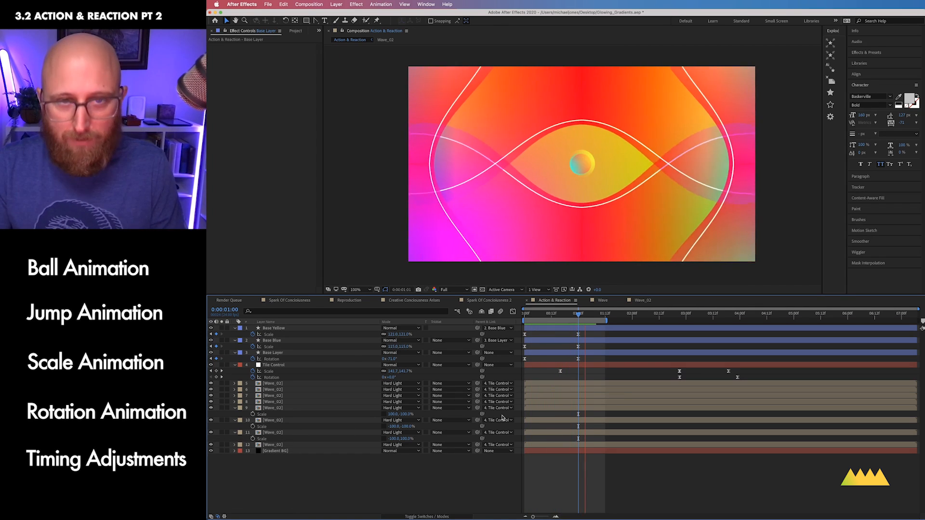
key("space")
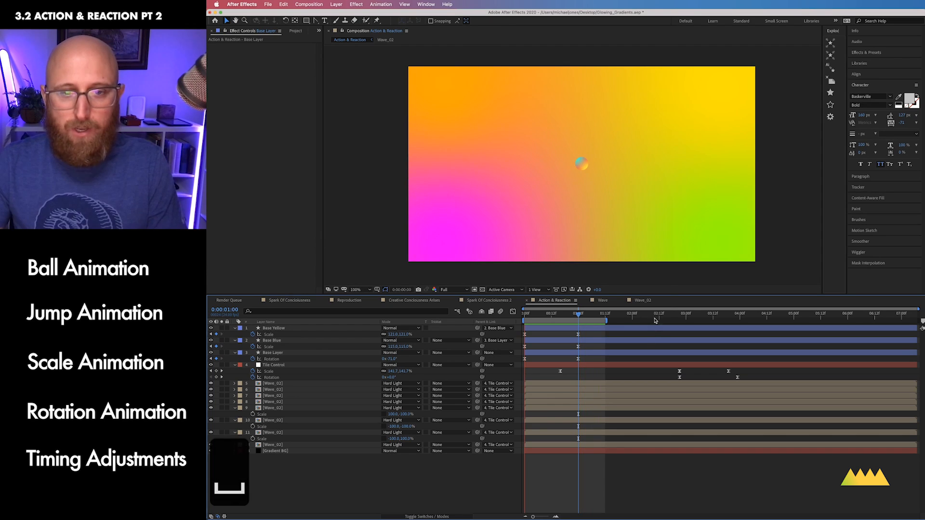
Step: Shift Tile Control and all Wave_02 layers later so Tile Control's first Scale keyframe falls near 0:00:01:00, and preview the timing
left_click_drag(569, 318, 580, 320)
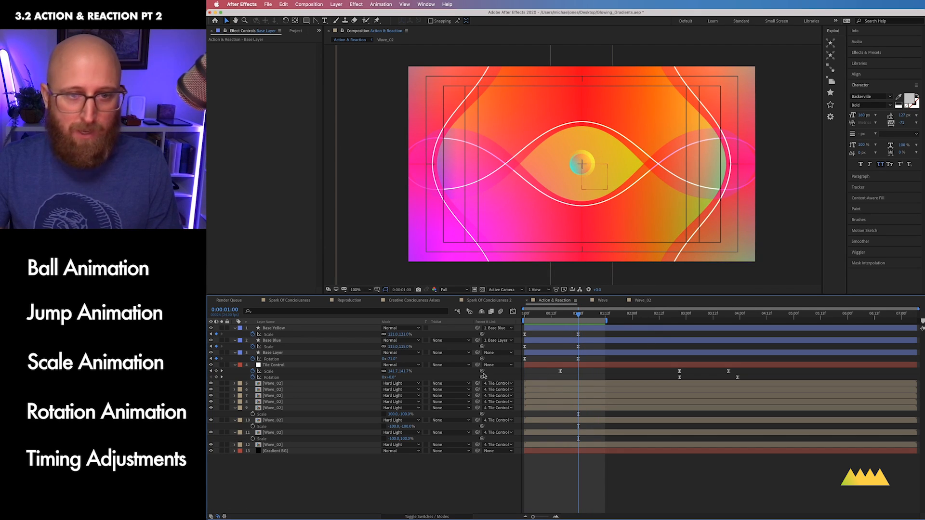
left_click(316, 367)
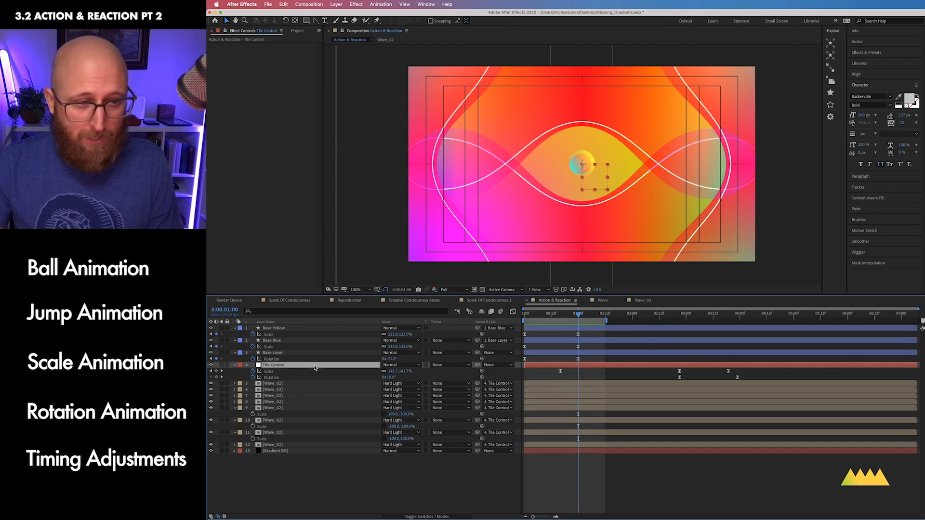
left_click(288, 447, "shift")
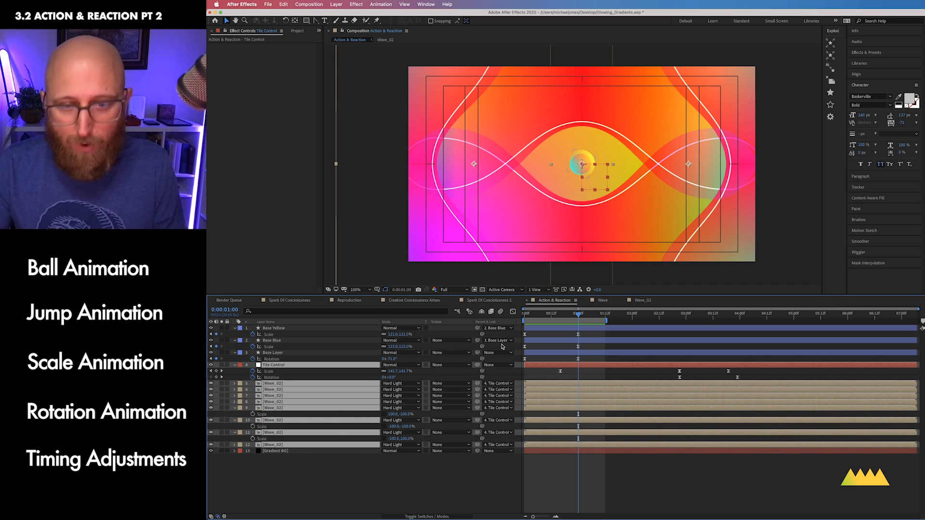
left_click_drag(574, 366, 591, 367)
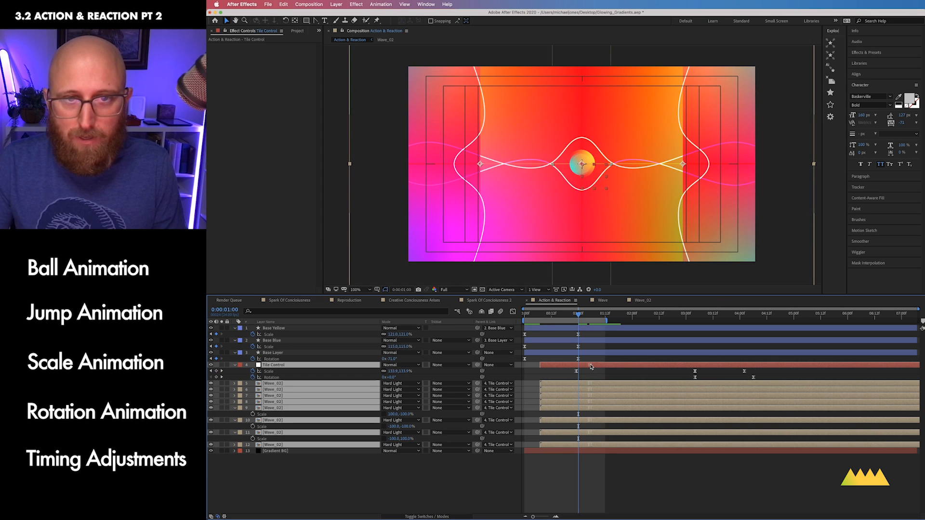
mouse_move(579, 316)
left_mouse_down()
mouse_move(763, 331)
mouse_move(563, 317)
left_mouse_up()
key("space")
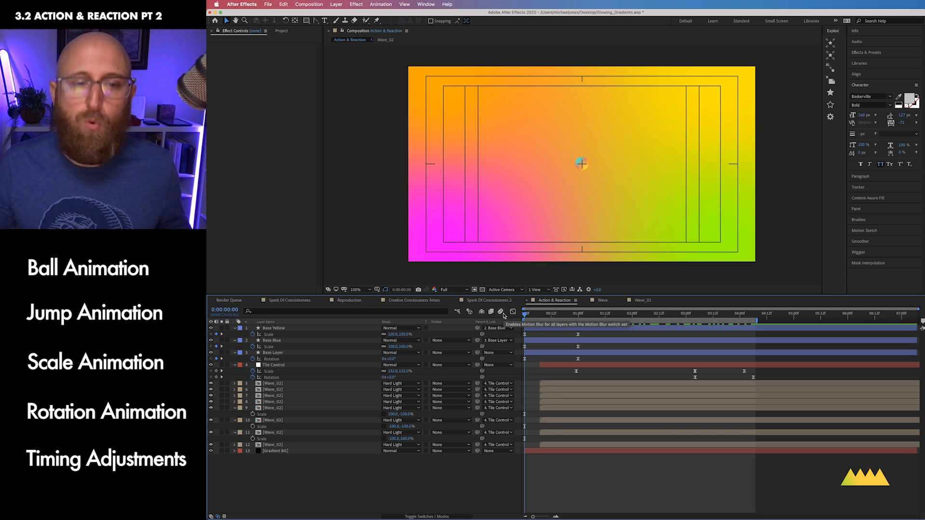
Step: Duplicate Gradient BG and apply CC Radial ScaleWipe to the upper copy with Completion at about 60%
left_click(313, 451)
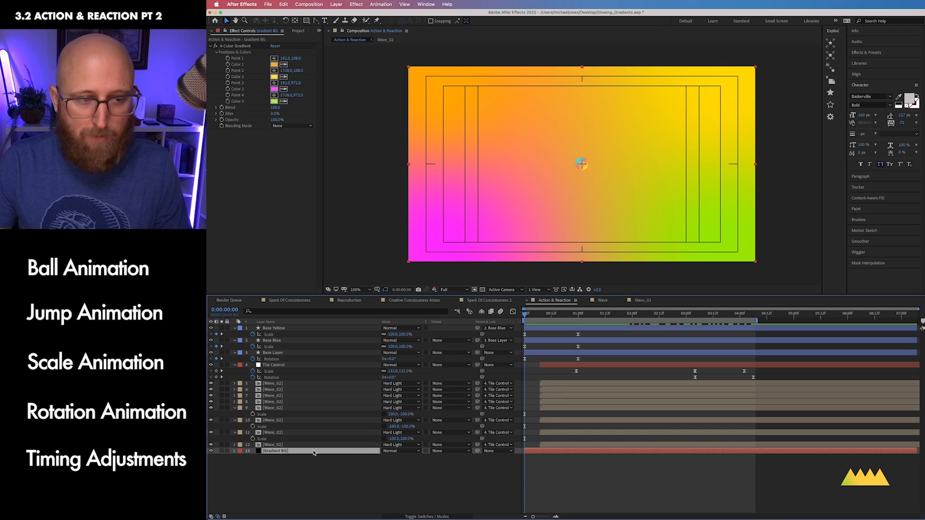
key("super+d")
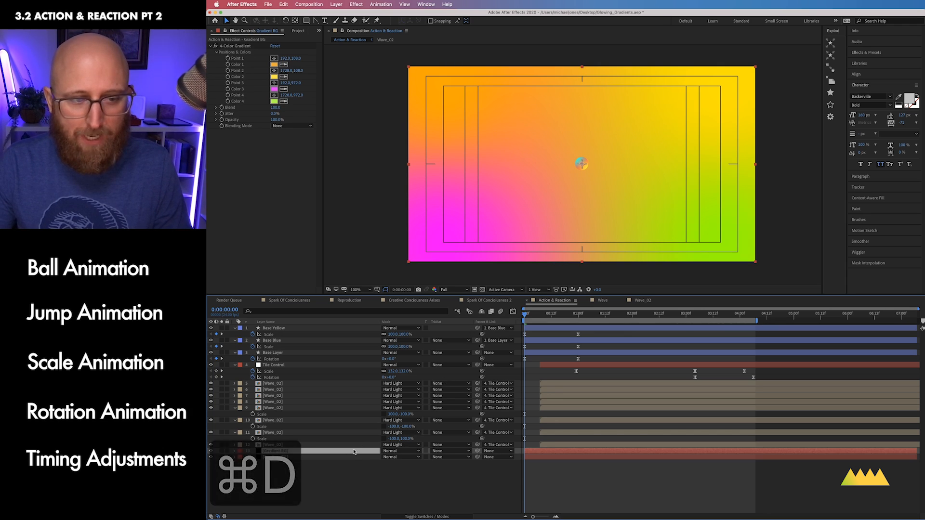
left_click(356, 4)
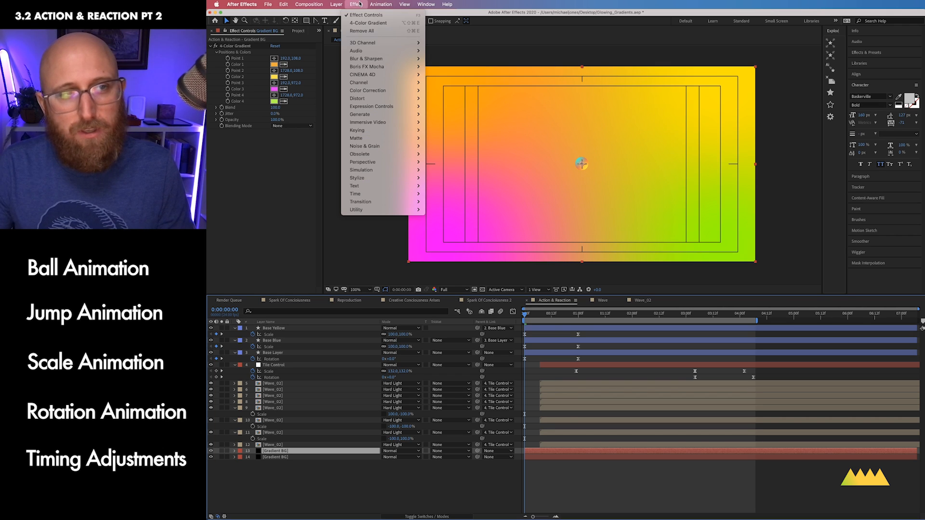
mouse_move(370, 202)
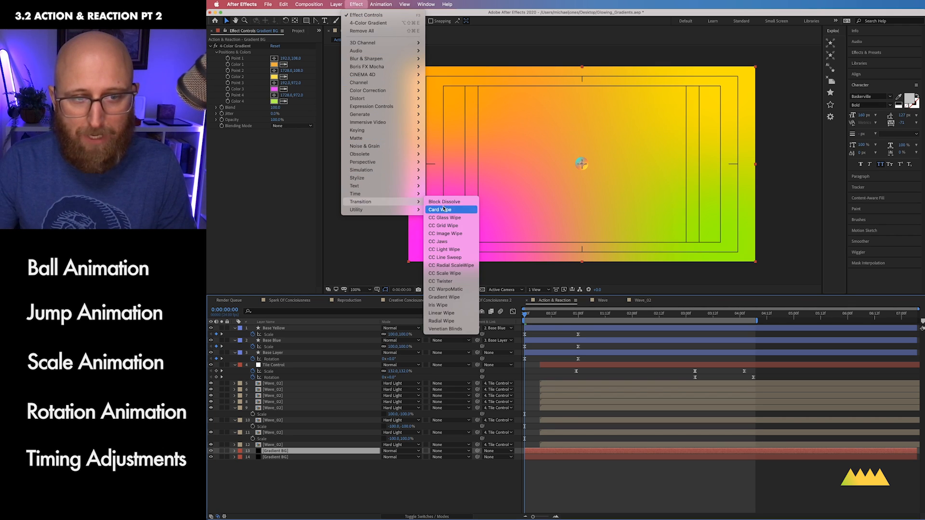
left_click(452, 266)
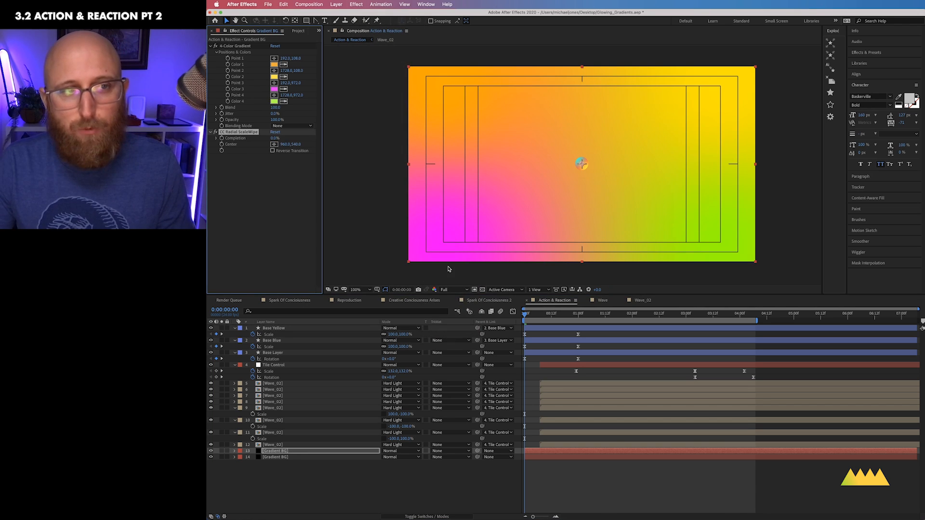
left_click_drag(273, 139, 303, 145)
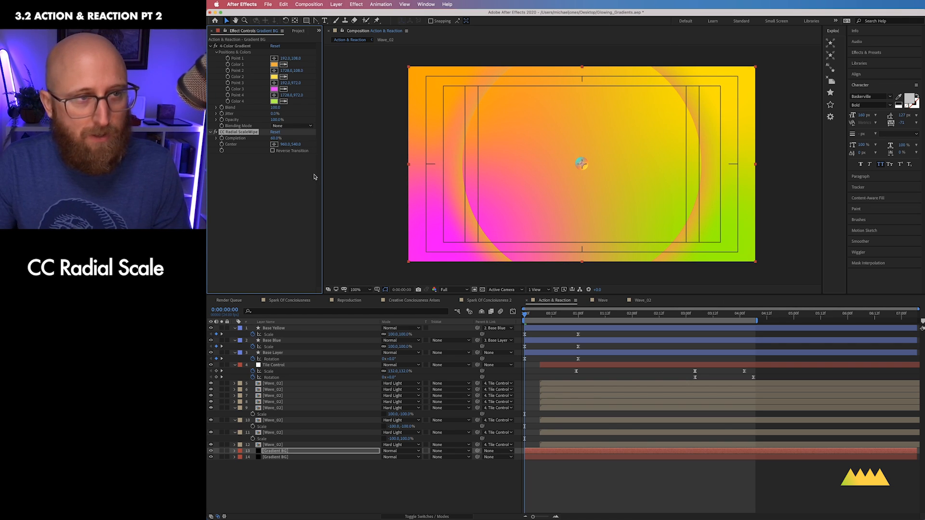
Step: Recolor the upper Gradient BG's 4-Color Gradient: set Color 1 to turquoise 00FFE5 and Color 2 to magenta FF00D2
left_click(237, 45)
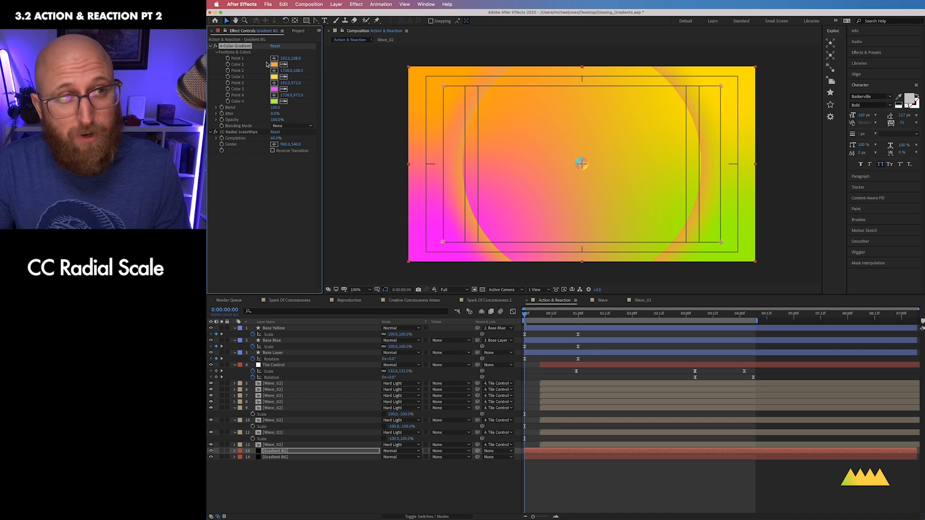
left_click(276, 65)
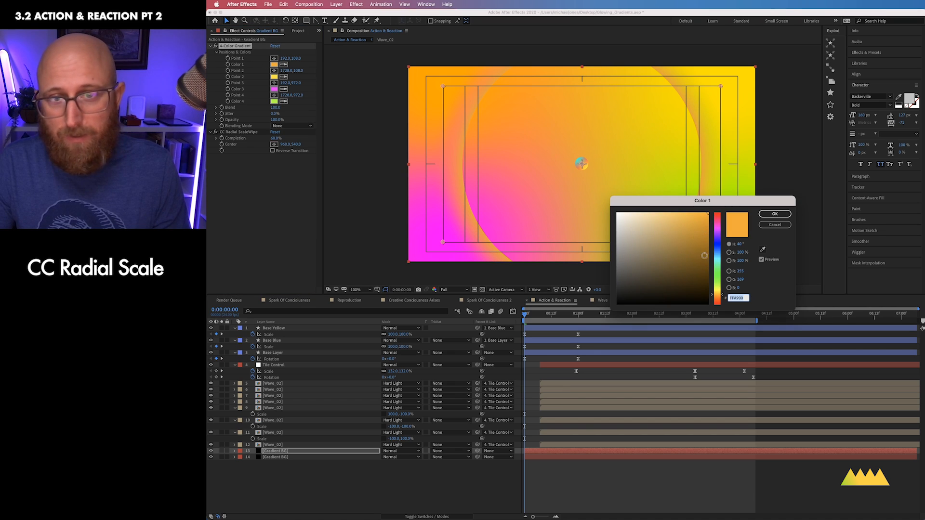
left_click(716, 261)
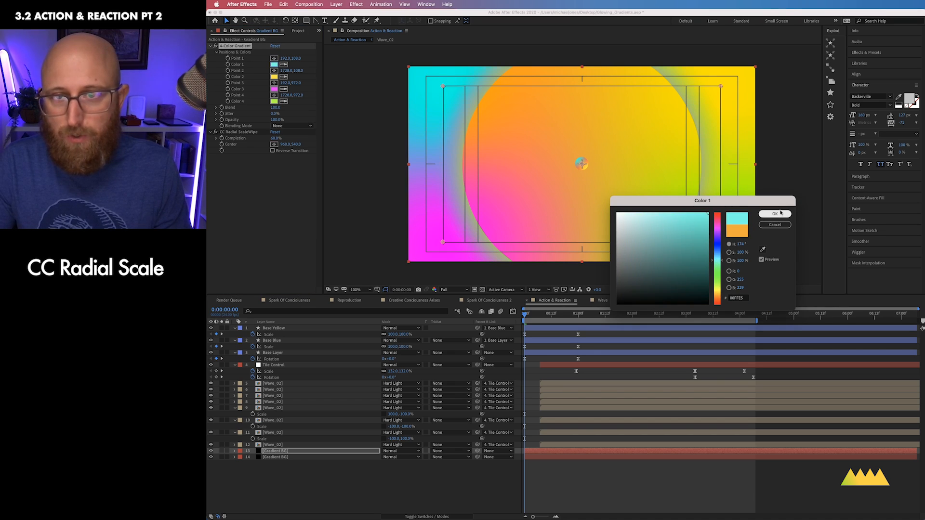
left_click(775, 214)
left_click(274, 77)
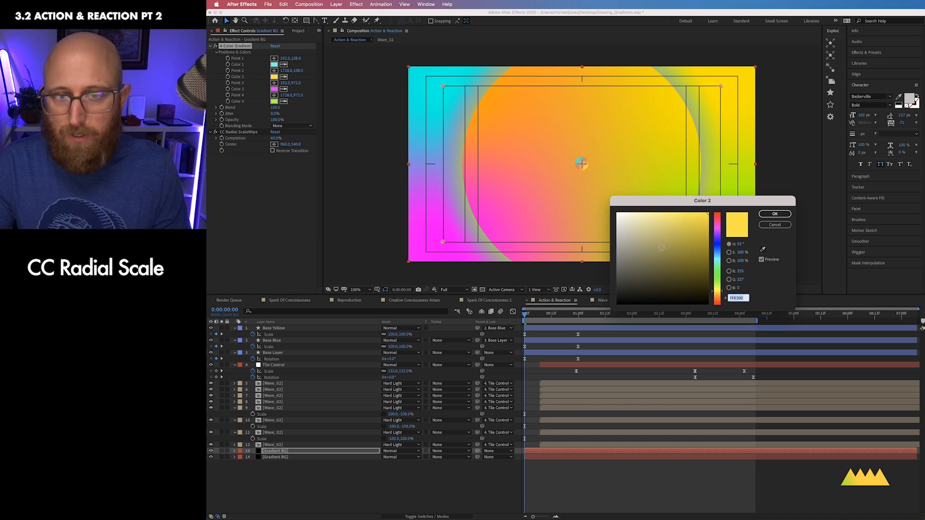
left_click(717, 227)
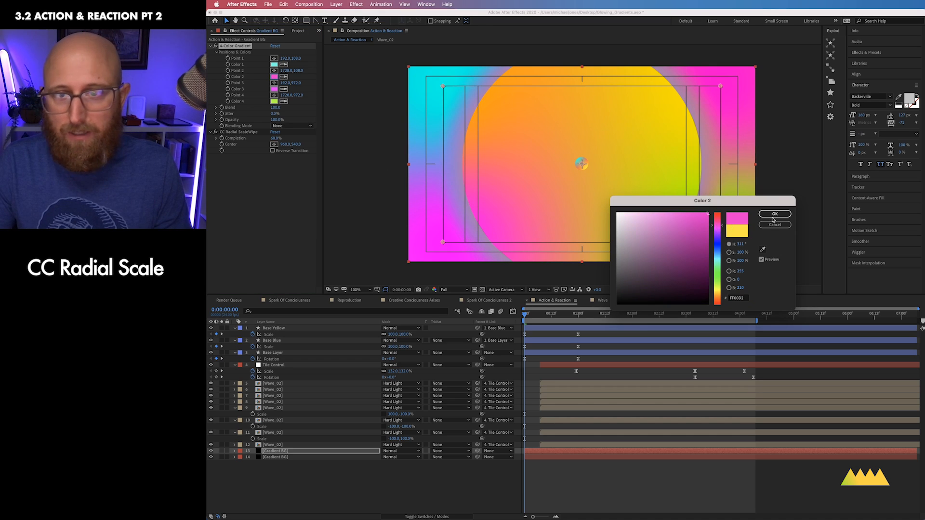
left_click(774, 215)
Step: Set the same gradient's Color 4 to pinkish red FF0058 and Color 3 to blue 002DFF
left_click(277, 102)
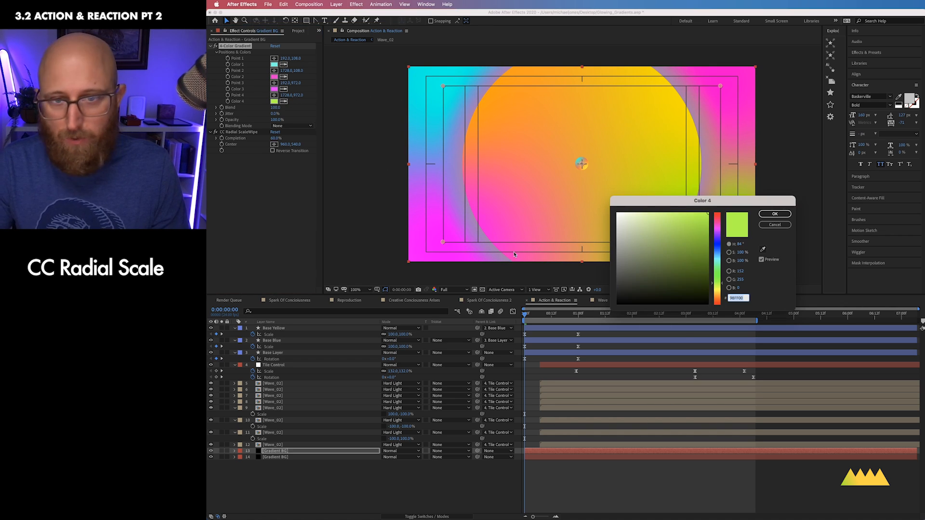
left_click(718, 219)
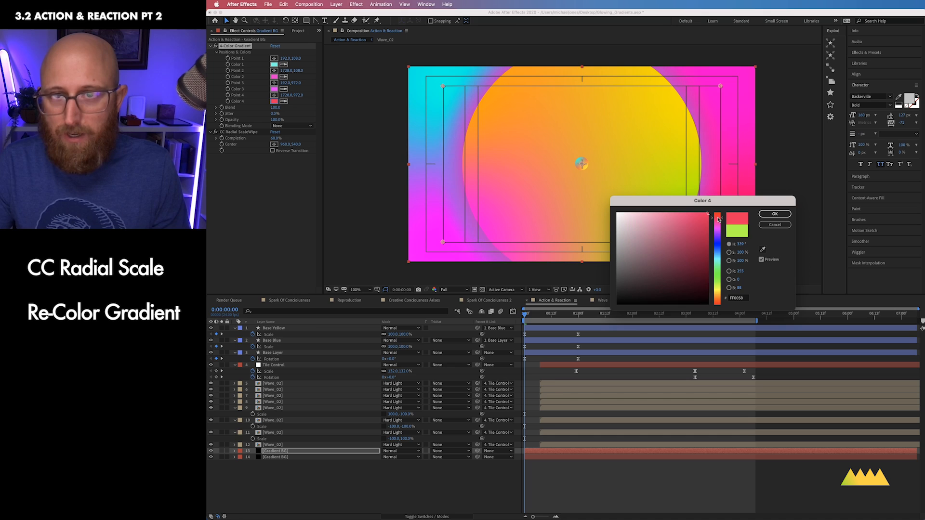
left_click(773, 215)
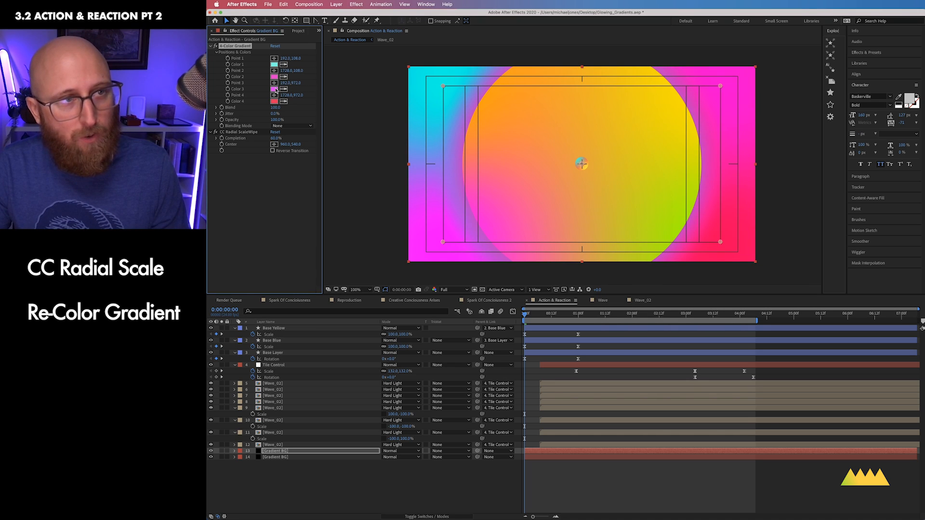
left_click(274, 89)
left_click(719, 291)
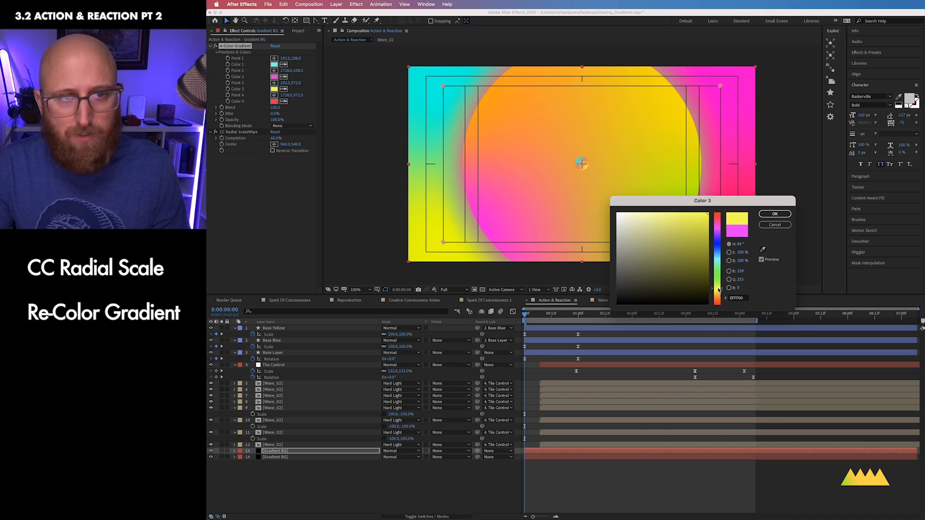
left_click_drag(720, 259, 722, 245)
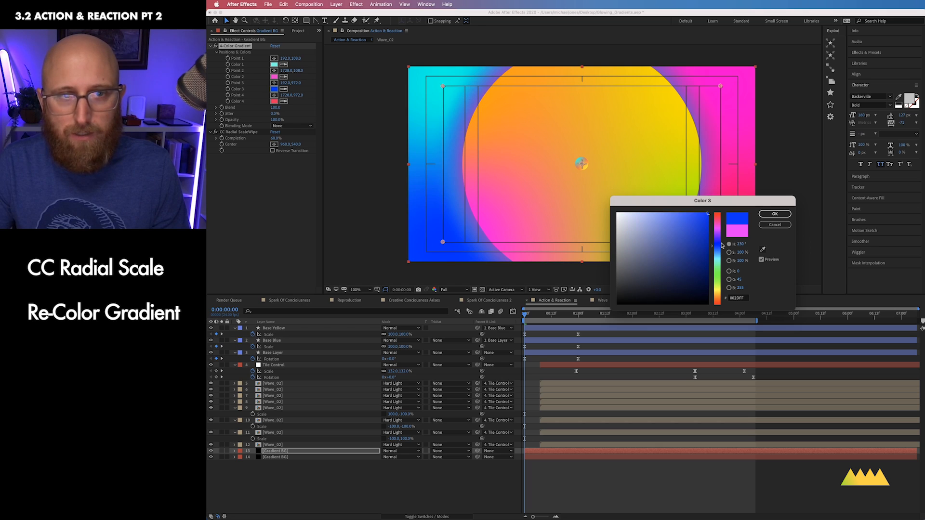
left_click(775, 215)
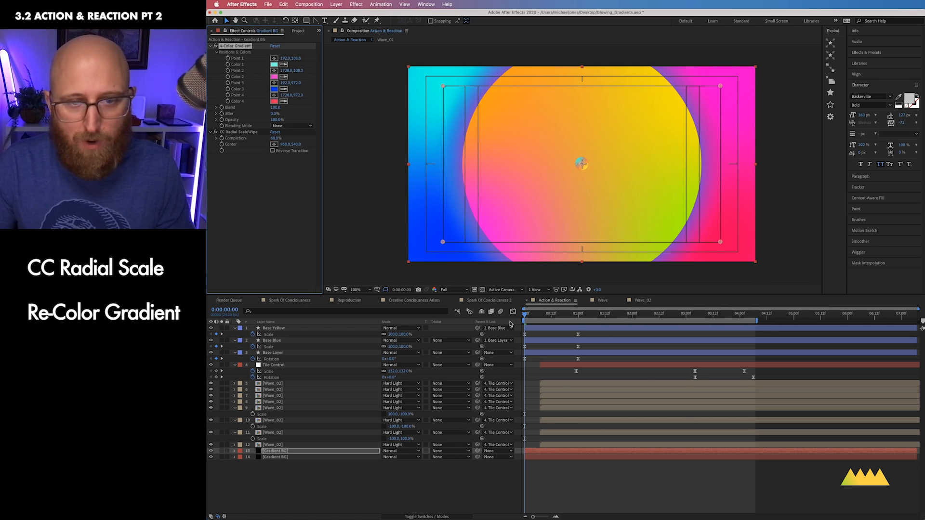
Step: Set the recolored Gradient BG's wipe Completion to 0% and toggle the layer's visibility to compare both gradients under the waves
mouse_move(271, 139)
left_mouse_down()
mouse_move(282, 140)
mouse_move(253, 140)
mouse_move(285, 142)
mouse_move(261, 143)
mouse_move(277, 143)
left_mouse_up()
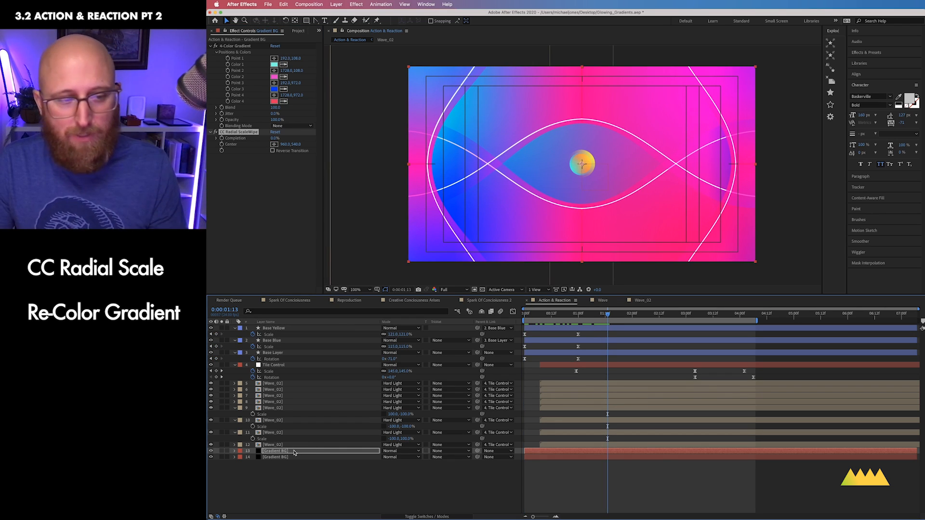
left_click(211, 451)
left_click(211, 451)
left_click(210, 451)
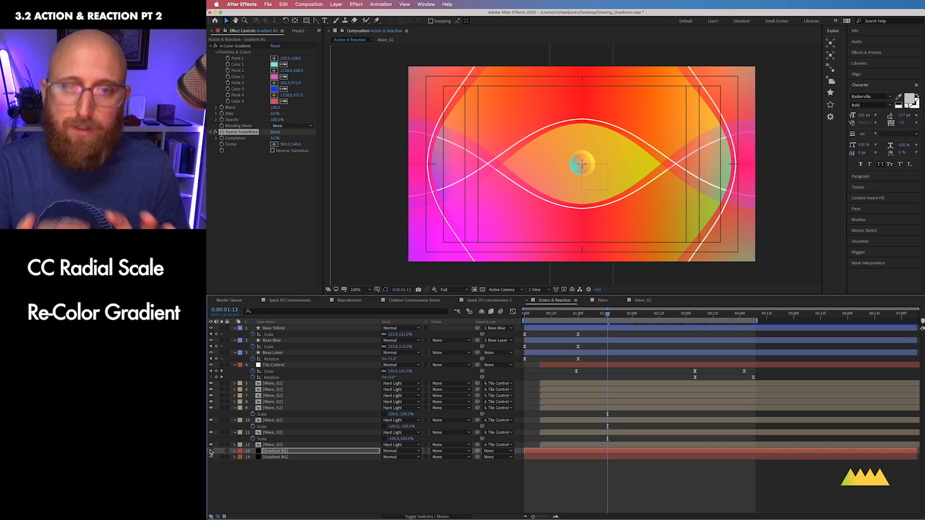
left_click(210, 451)
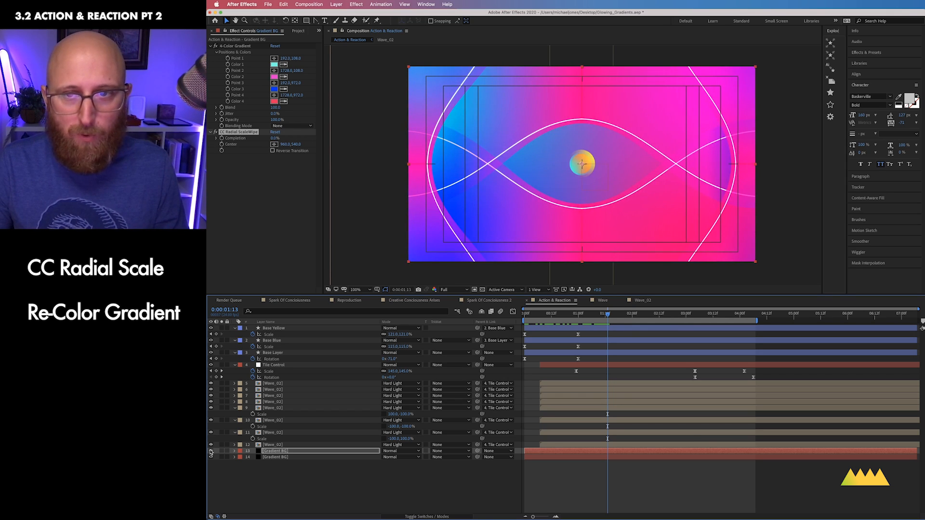
Step: Place the recolored Gradient BG beneath the original one and transfer its CC Radial ScaleWipe effect to the original, upper layer
left_click_drag(301, 453, 299, 467)
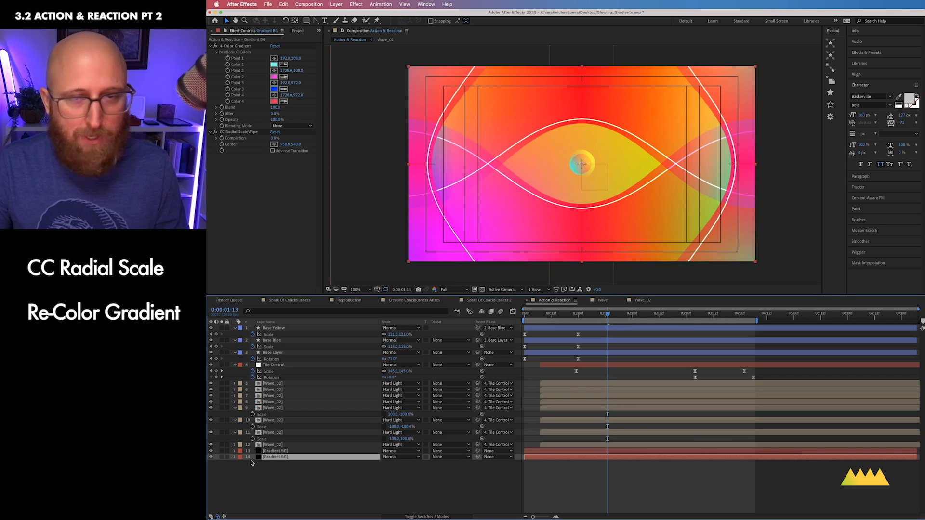
left_click(245, 132)
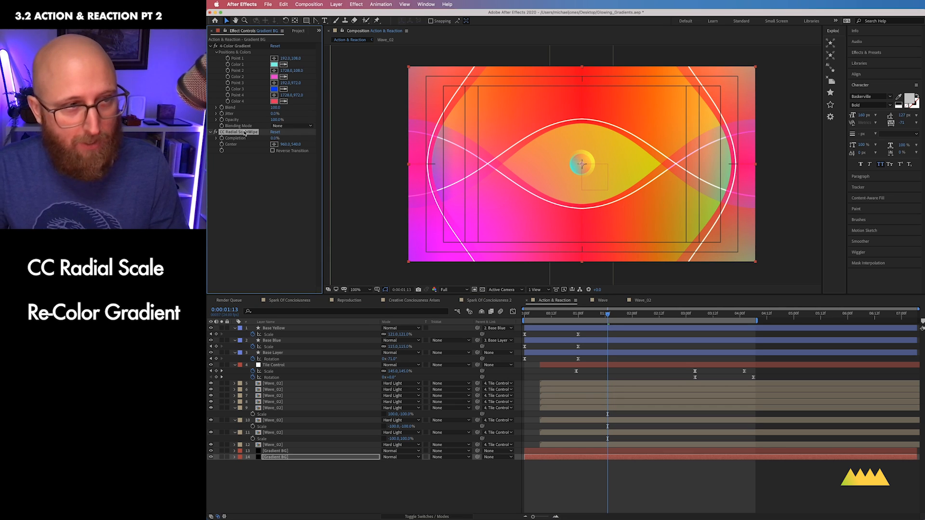
key("super+x")
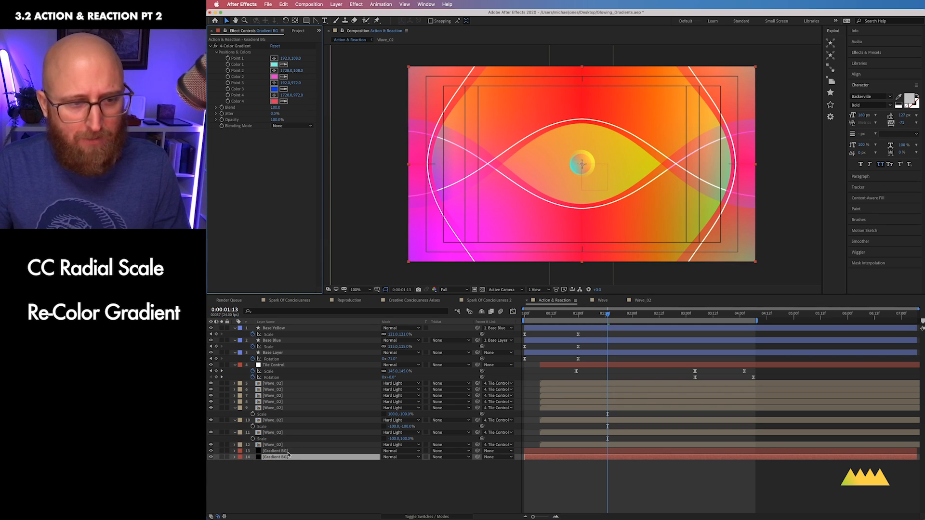
left_click(289, 452)
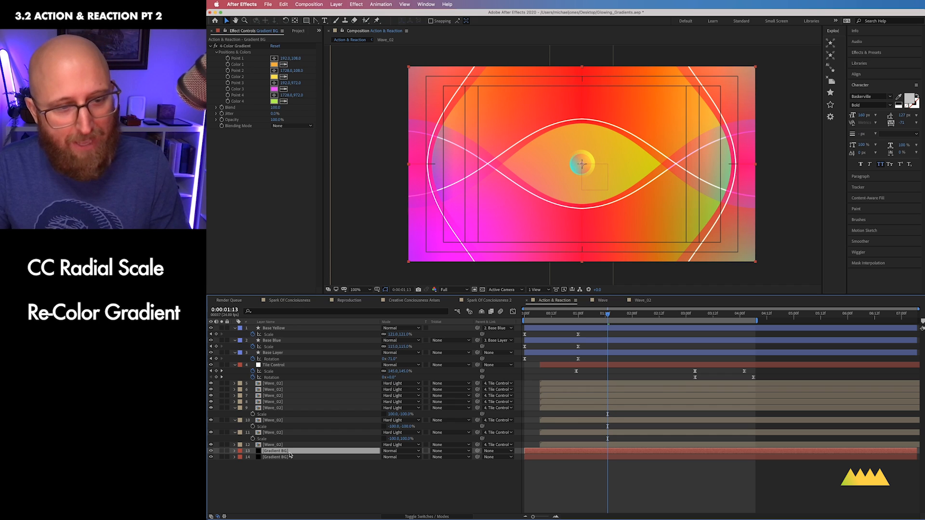
key("super+v")
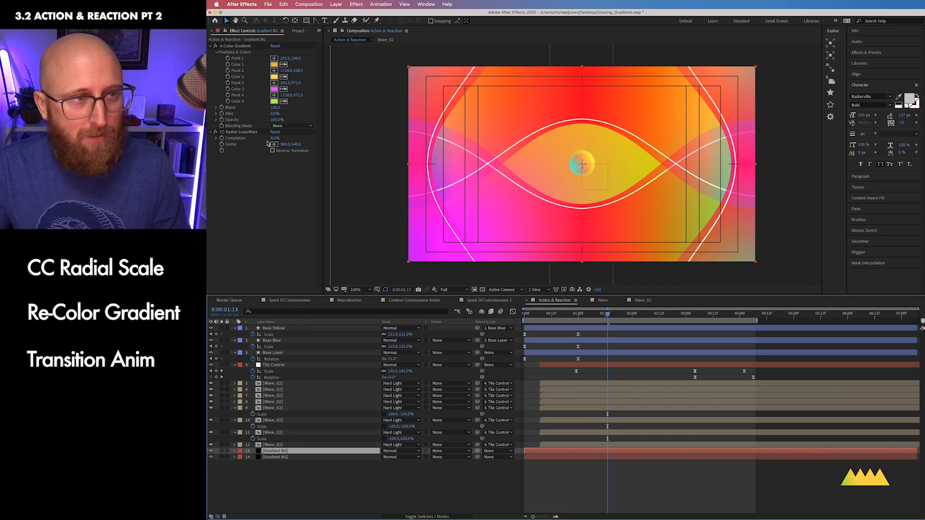
Step: Keyframe the upper Gradient BG's CC Radial ScaleWipe Completion at 100% at 0:00:00:00 and reveal the keyframe in the timeline
left_click_drag(590, 315, 456, 311)
left_click_drag(273, 139, 330, 143)
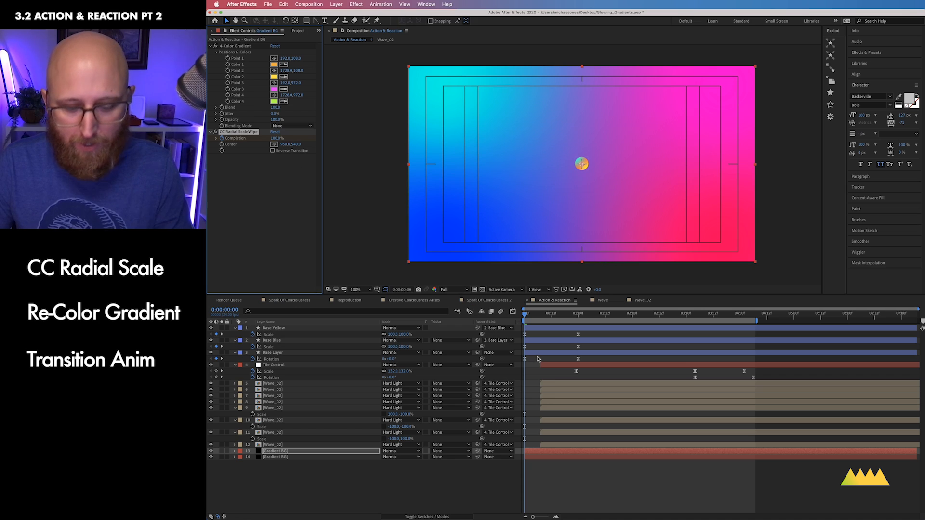
key("u")
Step: Add a 0% Completion keyframe at 0:00:00:14 and shift it later to about 0:00:00:21
left_click(536, 314)
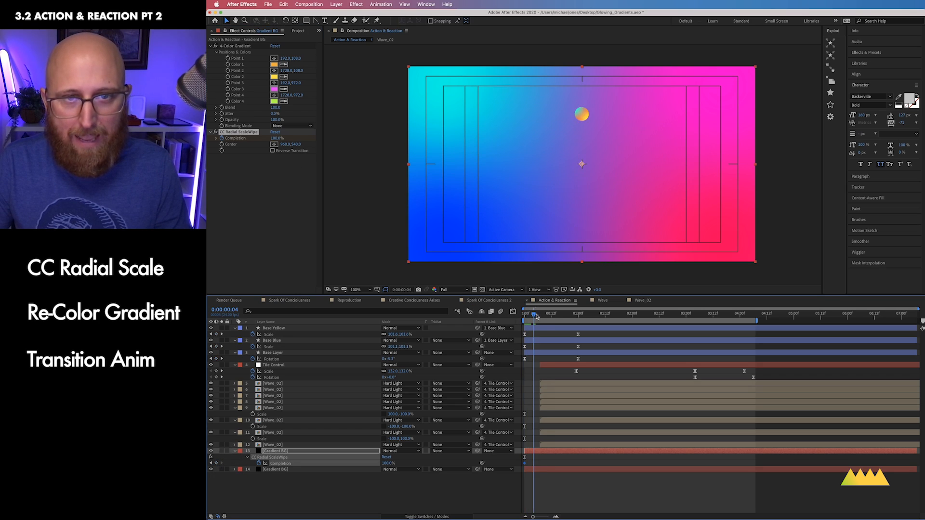
left_click_drag(536, 314, 556, 317)
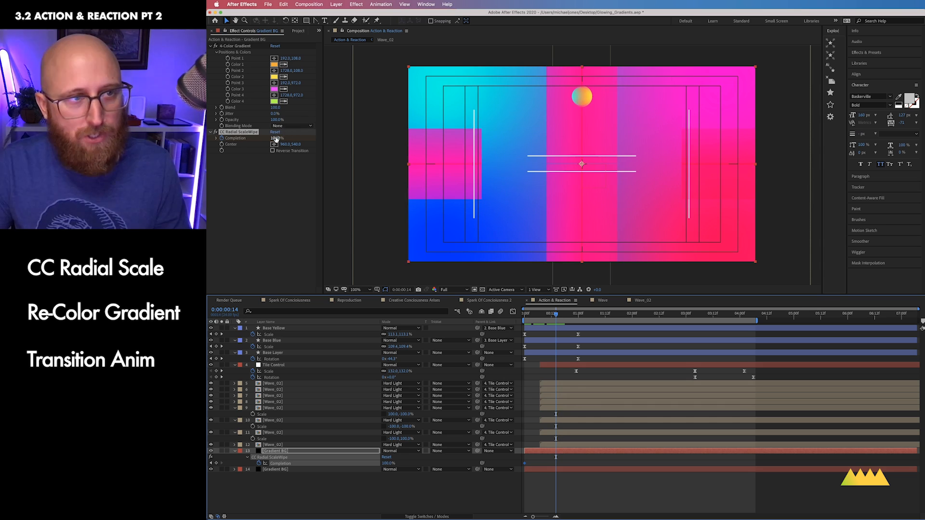
left_click_drag(277, 138, 256, 140)
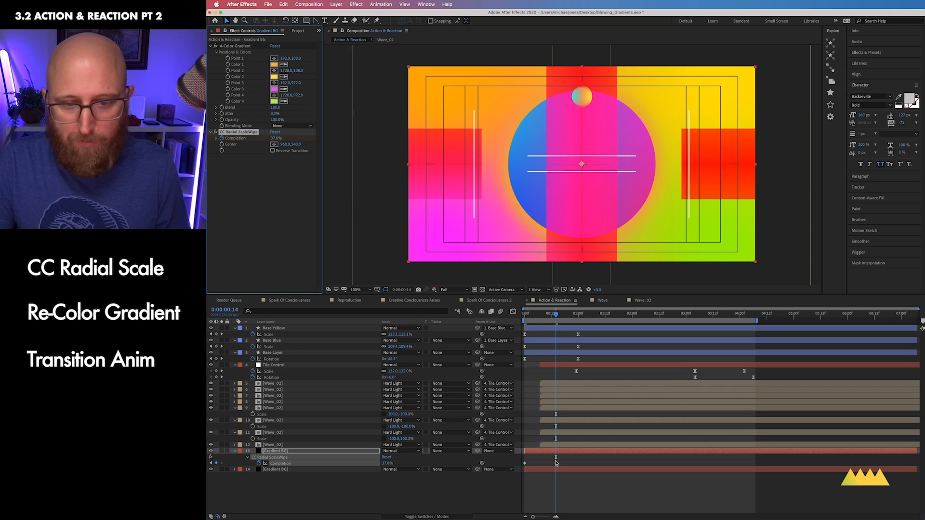
left_click_drag(275, 138, 273, 141)
type("0")
key("Return")
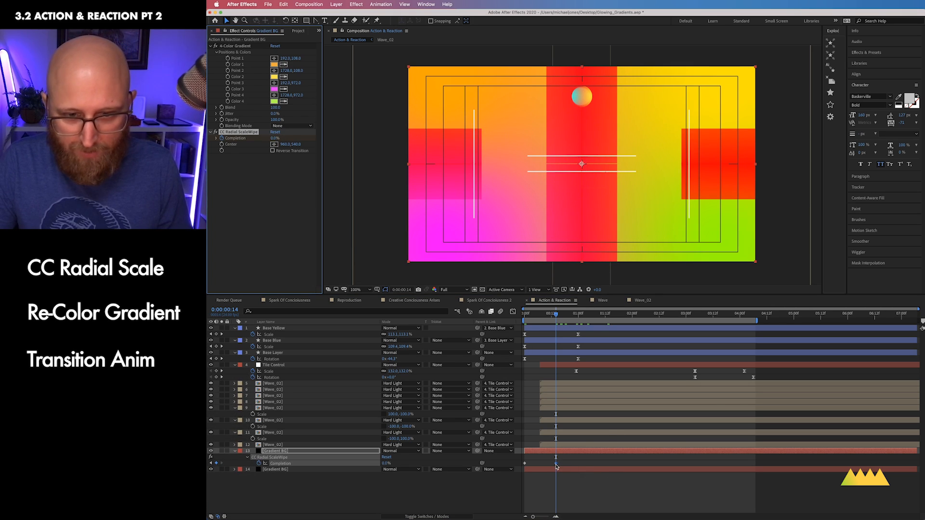
left_click_drag(557, 466, 572, 466)
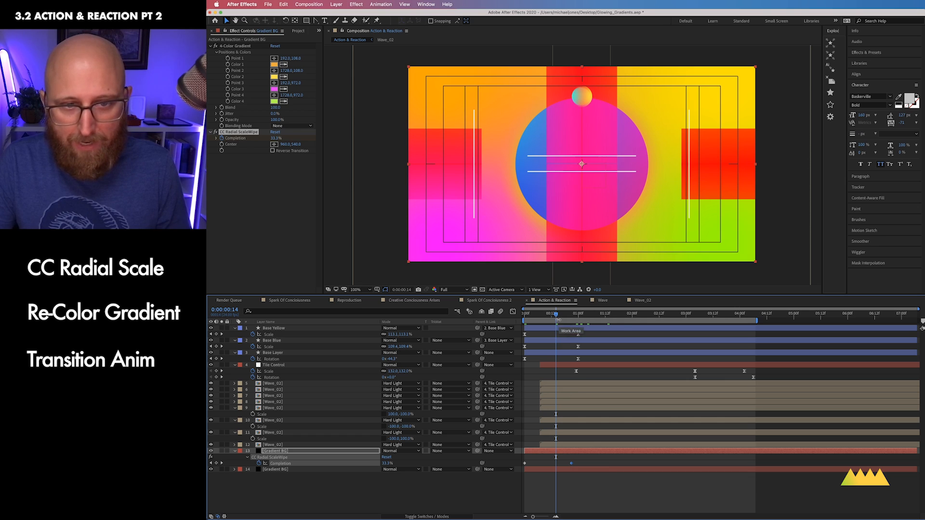
Step: Apply Easy Ease to both Completion keyframes of the upper Gradient BG
mouse_move(558, 322)
left_mouse_down()
mouse_move(591, 323)
mouse_move(556, 322)
left_mouse_up()
left_click_drag(581, 458, 525, 470)
right_click(525, 463)
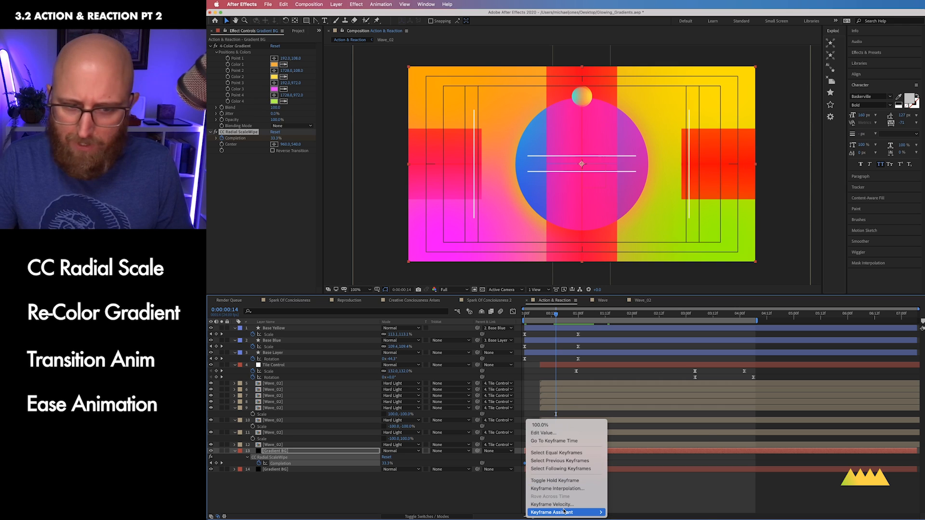
mouse_move(564, 511)
left_click(616, 466)
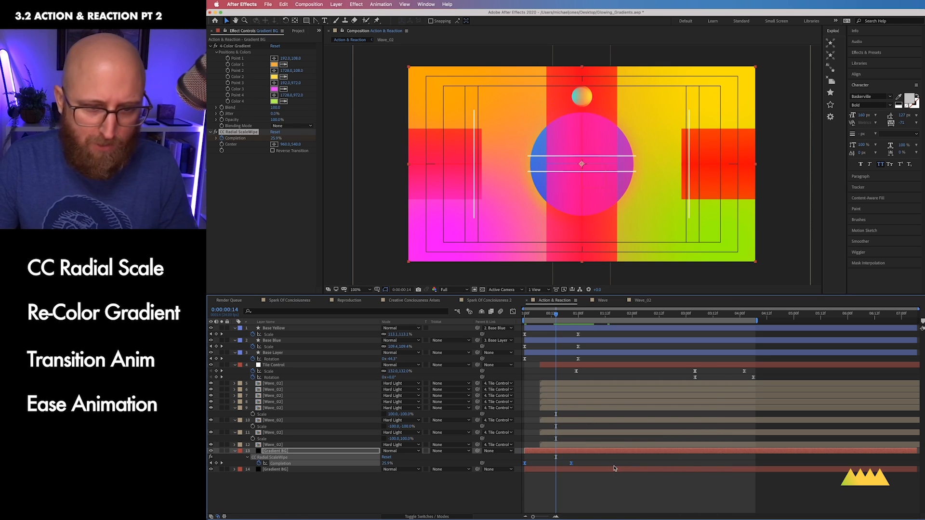
Step: Shape Completion's speed graph into a sharp peak midway between the keyframes, with long eases at both ends
left_click(513, 312)
key("=")
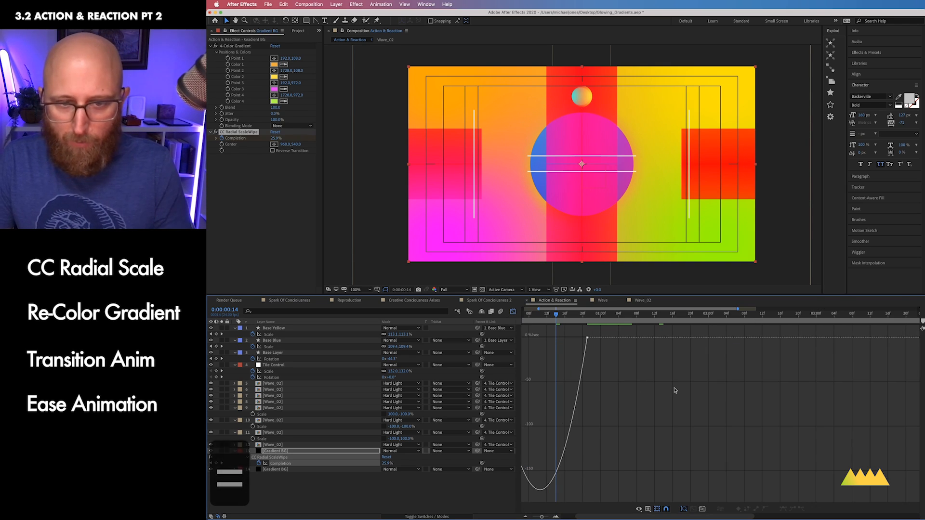
scroll(713, 393, "left", 2)
left_click_drag(740, 394, 582, 341)
key("ctrl+0")
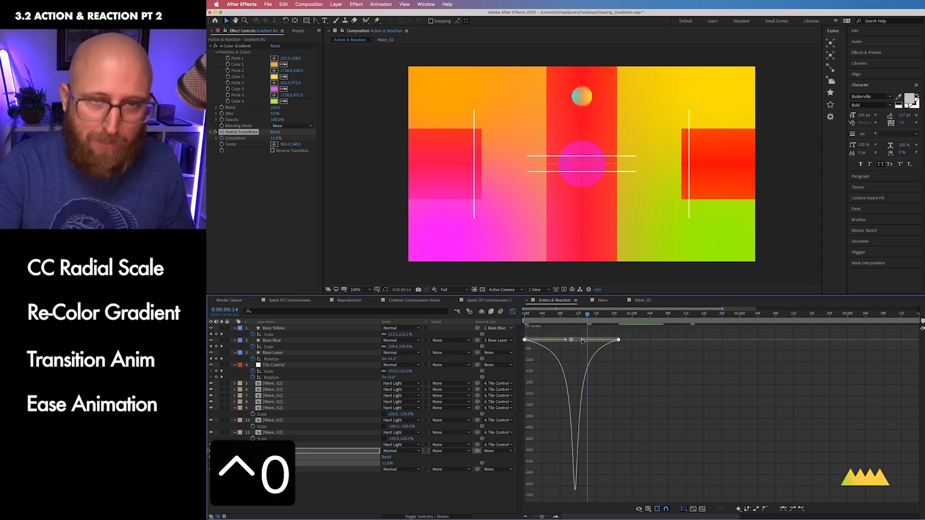
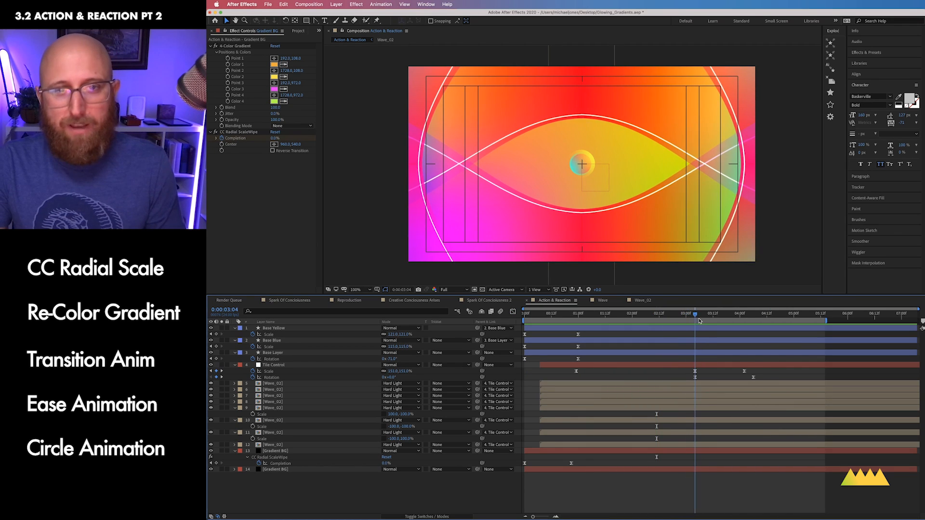
Step: Hold Completion with a 0% keyframe at 0:00:03:05, and add a 36% keyframe at 0:00:04:05 to open a circle around the ball
mouse_move(700, 320)
left_mouse_down()
mouse_move(757, 324)
mouse_move(680, 328)
mouse_move(694, 329)
left_mouse_up()
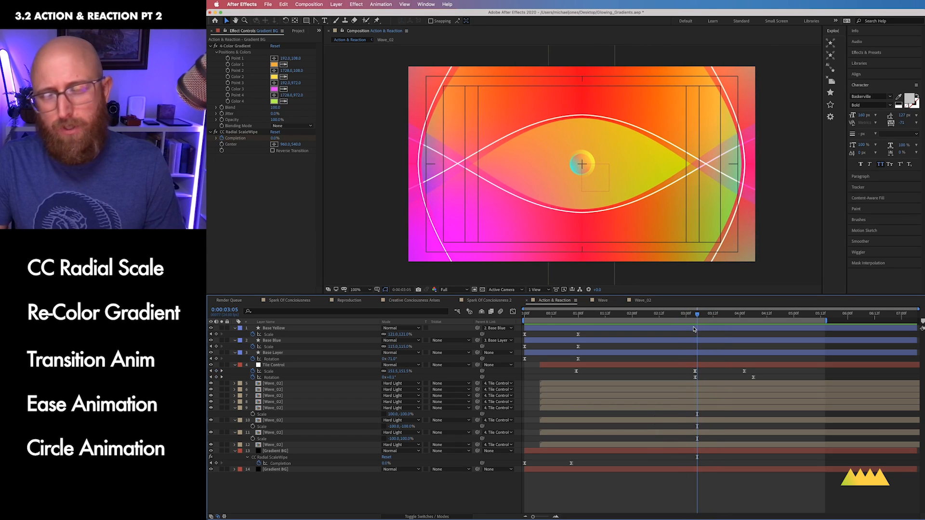
left_click(216, 463)
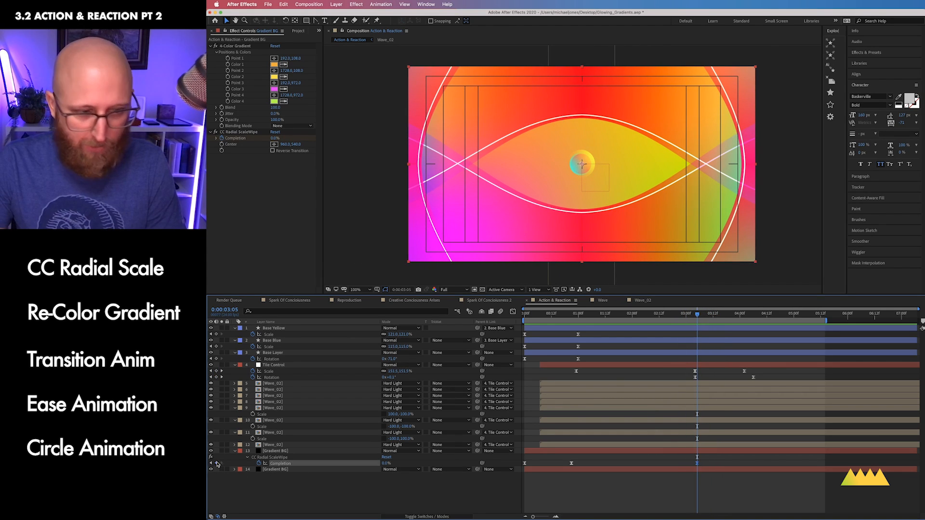
left_click_drag(697, 316, 752, 321)
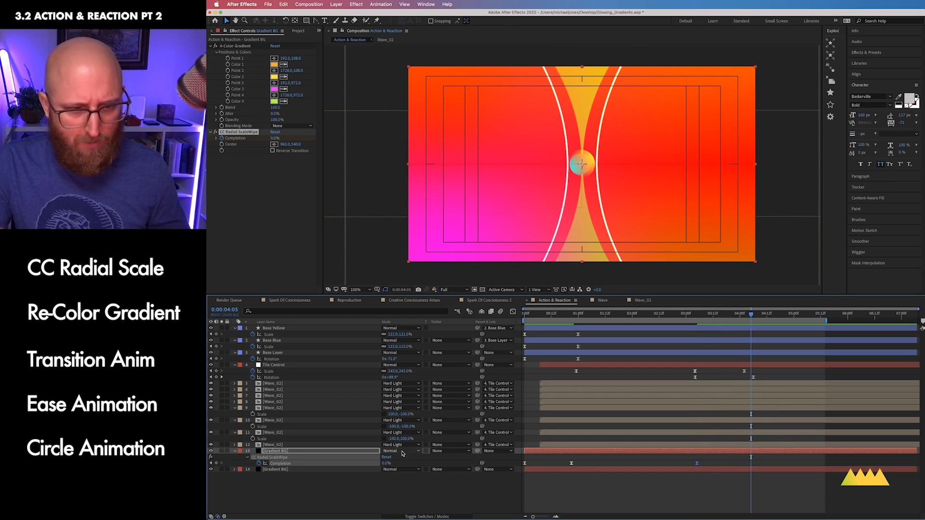
mouse_move(388, 463)
left_mouse_down()
mouse_move(427, 463)
mouse_move(404, 464)
left_mouse_up()
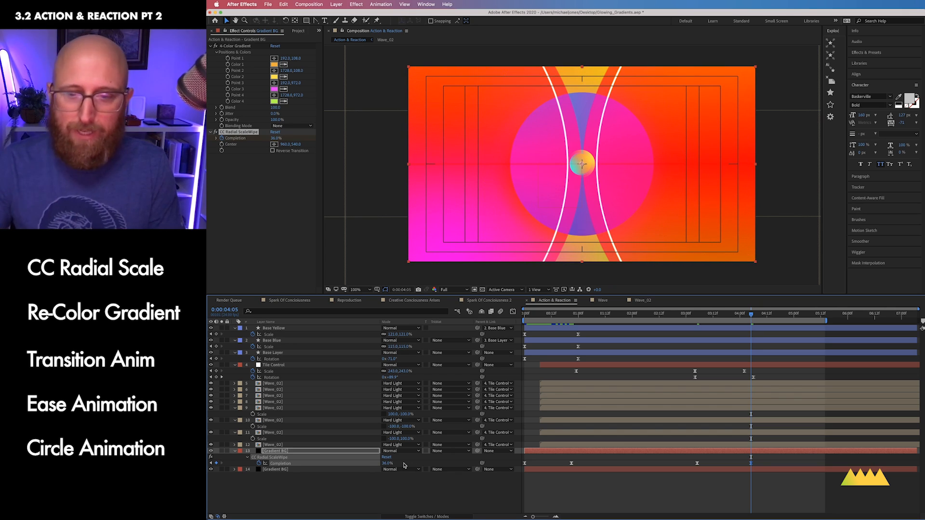
mouse_move(751, 315)
left_mouse_down()
mouse_move(687, 318)
mouse_move(781, 322)
mouse_move(705, 323)
mouse_move(755, 327)
left_mouse_up()
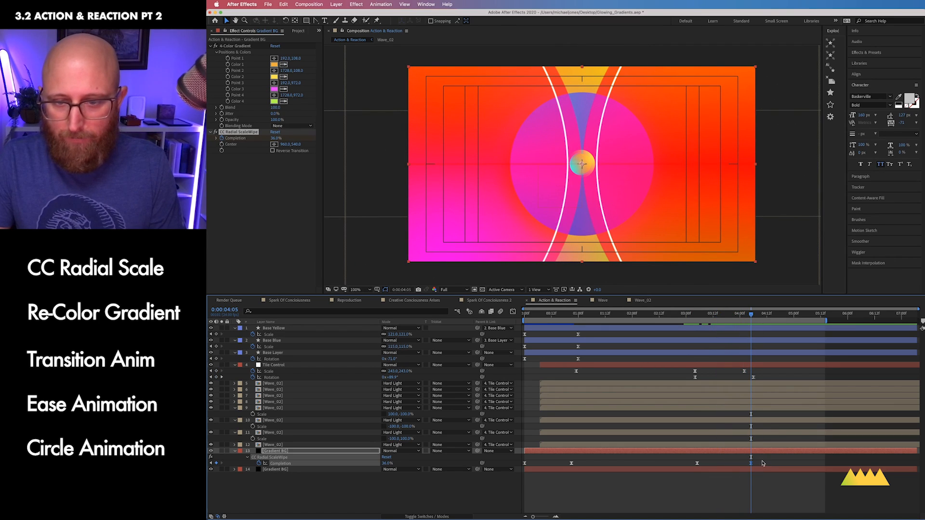
Step: Shape the speed graph between the last two Completion keyframes into a sharp central peak with long eases at both ends
left_click_drag(762, 463, 681, 479)
left_click(513, 311)
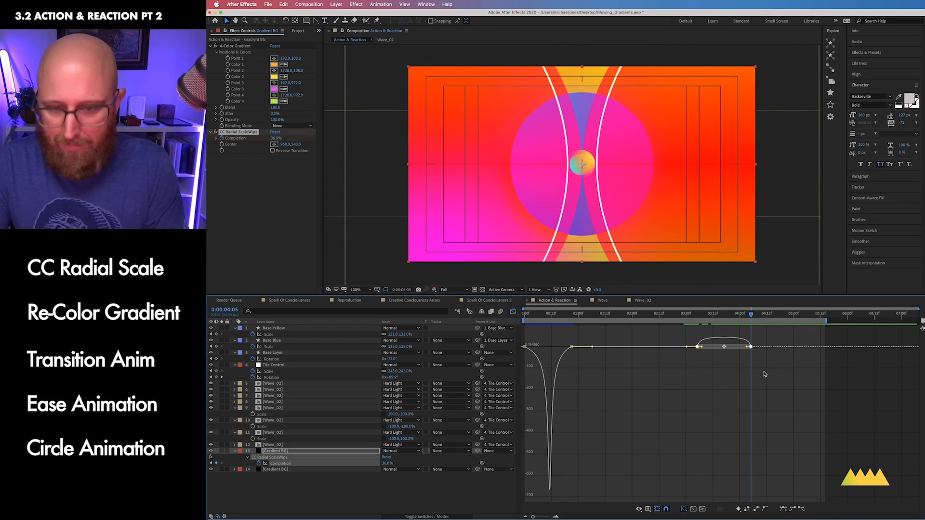
key("=")
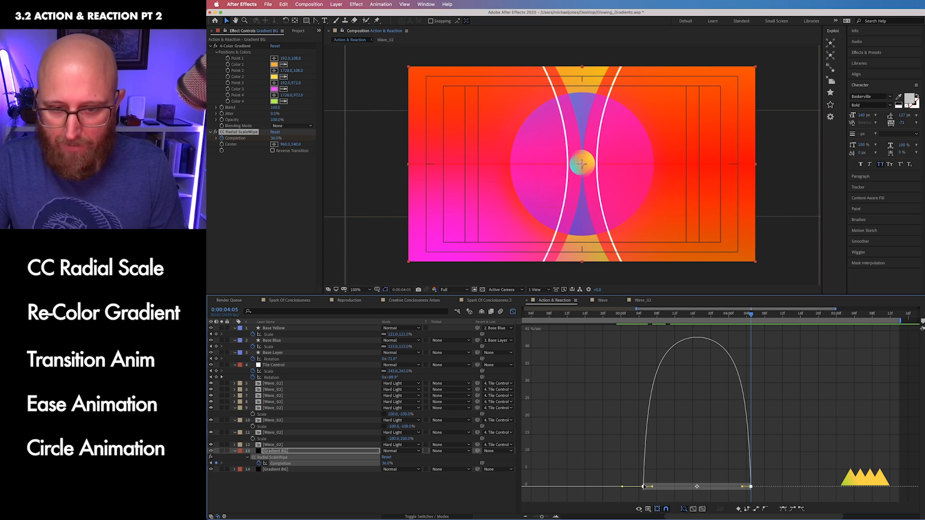
left_click_drag(651, 488, 677, 488)
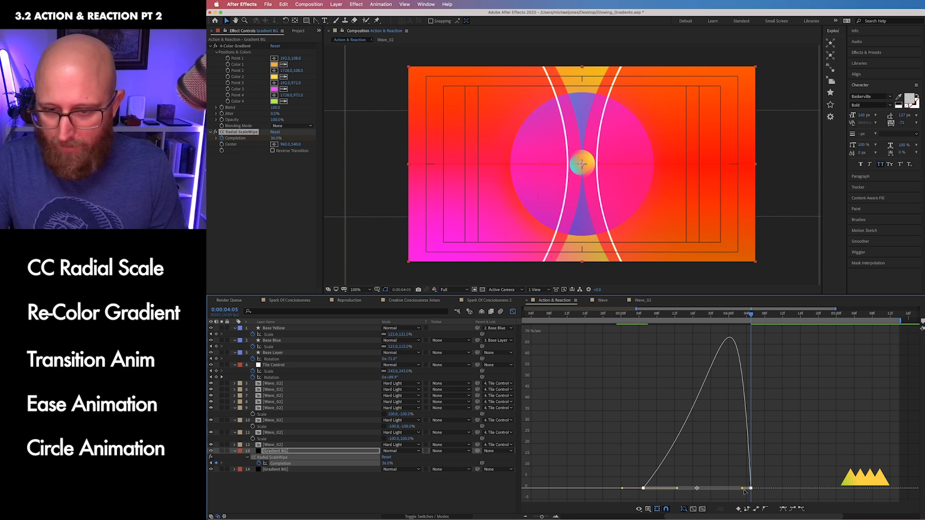
left_click_drag(743, 488, 711, 489)
key("super+z")
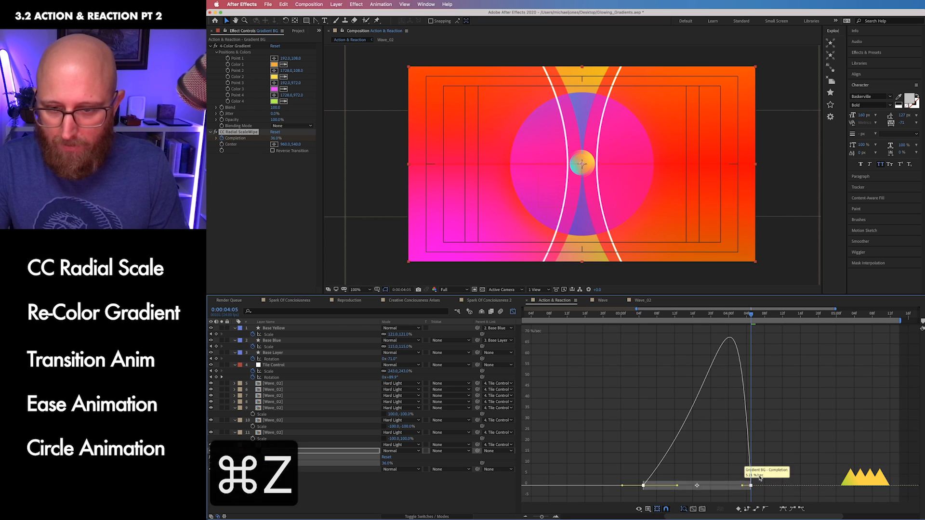
mouse_move(771, 473)
left_mouse_down()
mouse_move(735, 501)
mouse_move(740, 490)
mouse_move(689, 490)
mouse_move(706, 491)
left_mouse_up()
Step: Preview the eased circle transition, return to the layer timeline, and extend the work area's end slightly later
left_click_drag(751, 316, 728, 317)
left_click_drag(699, 318, 669, 317)
key("minus")
key("ctrl+0")
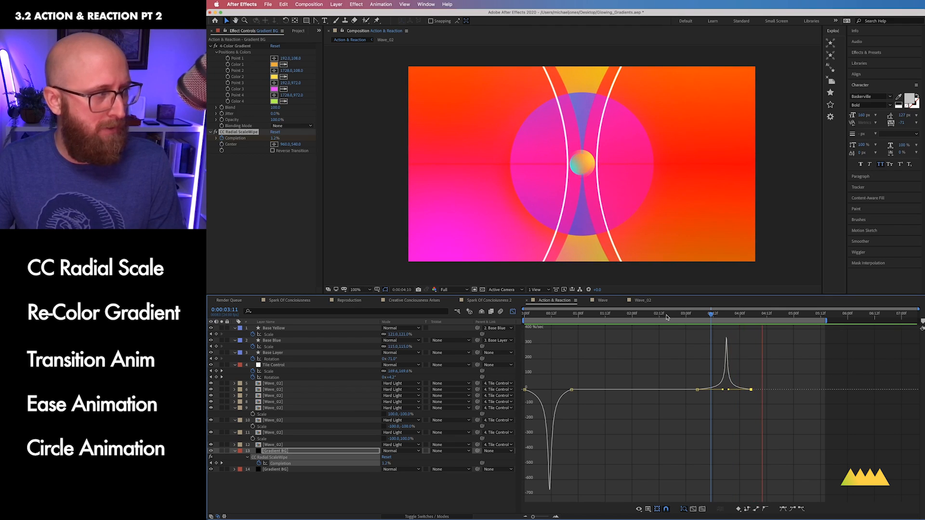
key("space")
key("shift+F3")
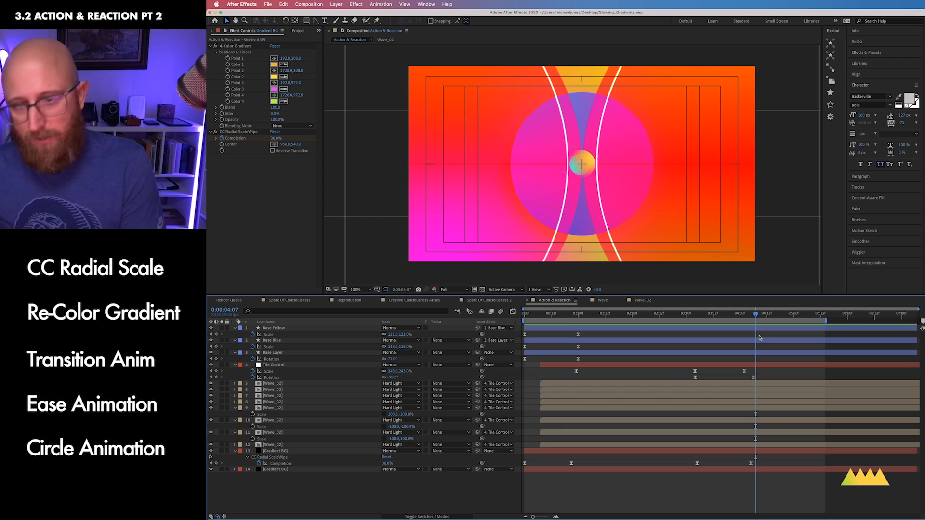
left_click_drag(828, 321, 840, 321)
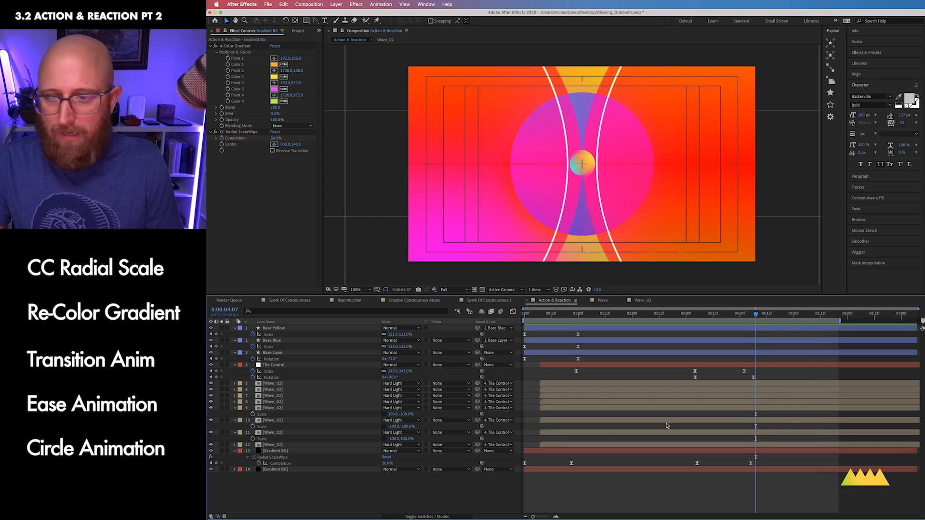
Step: Open the Wave_02 composition, reveal Base Fill's animated properties, and show mask and shape outlines in the viewer
double_click(326, 445)
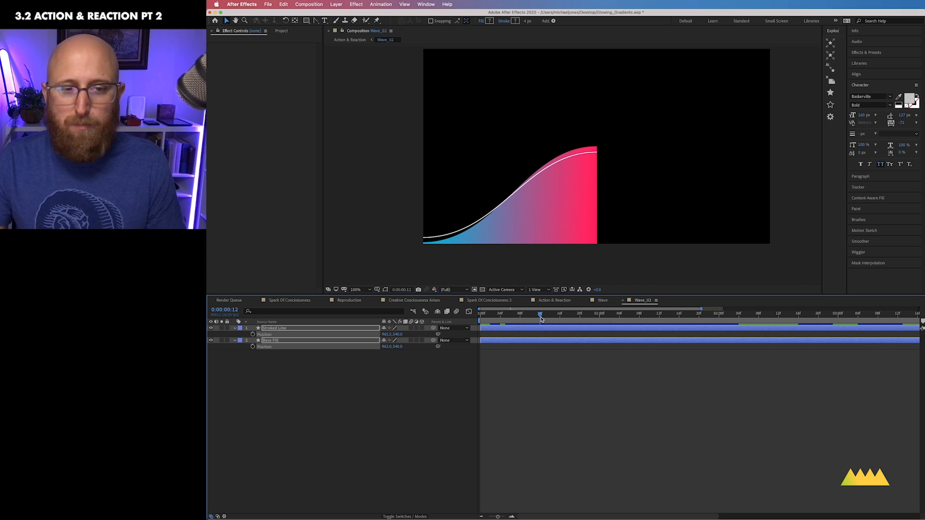
left_click_drag(501, 316, 774, 319)
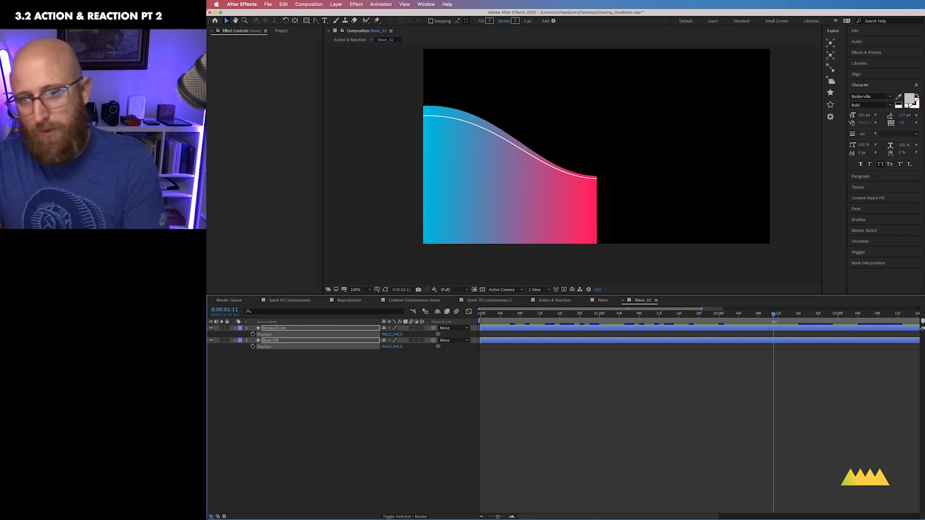
left_click(398, 389)
left_click(340, 340)
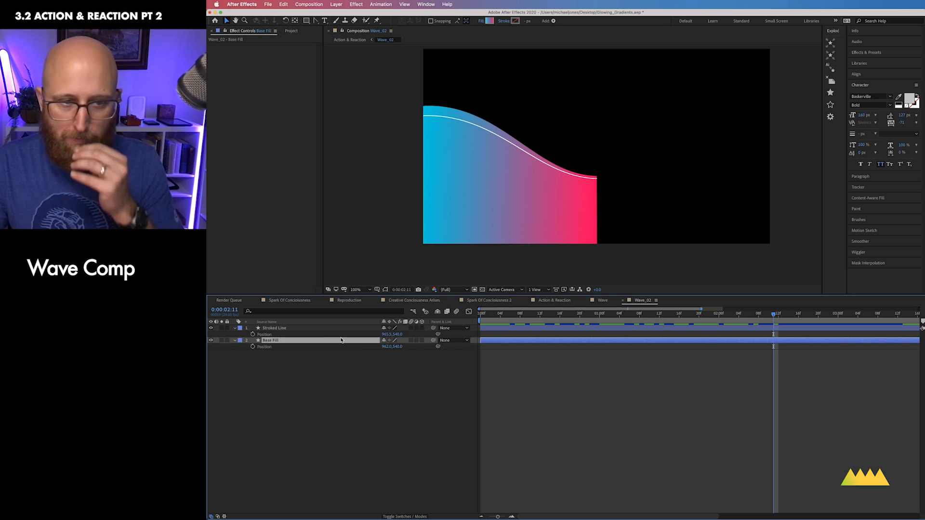
key("u")
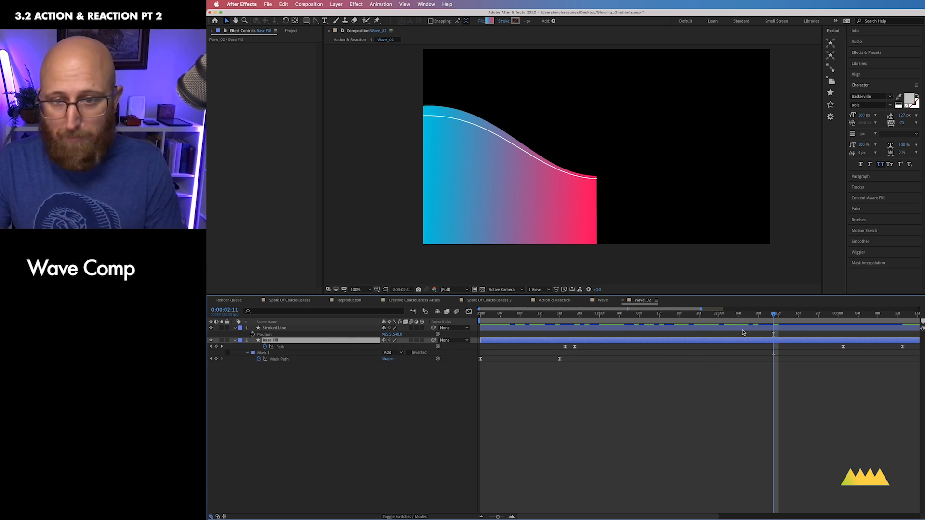
left_click(283, 361)
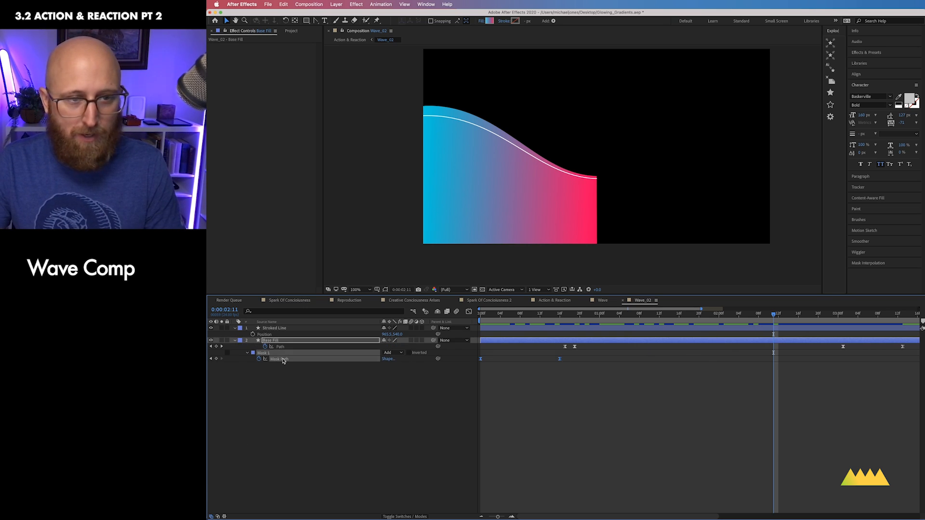
left_click(386, 290)
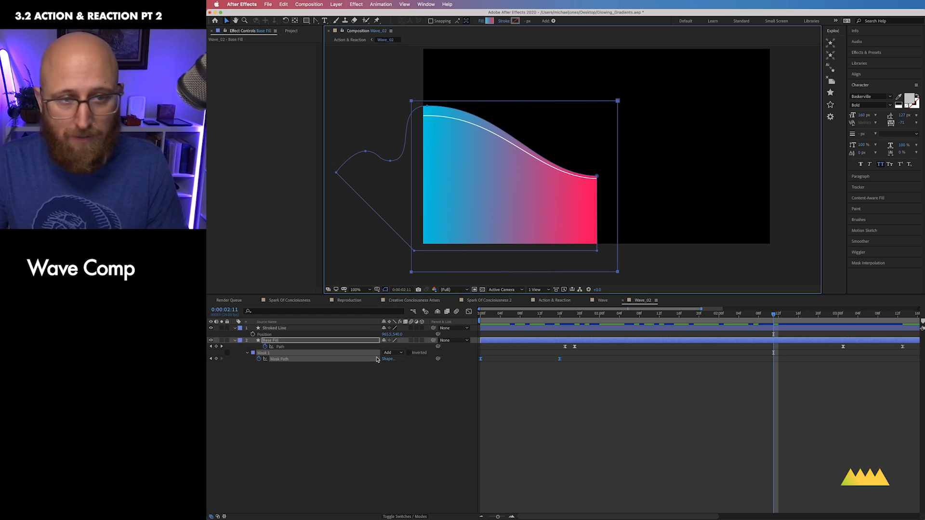
left_click(792, 375)
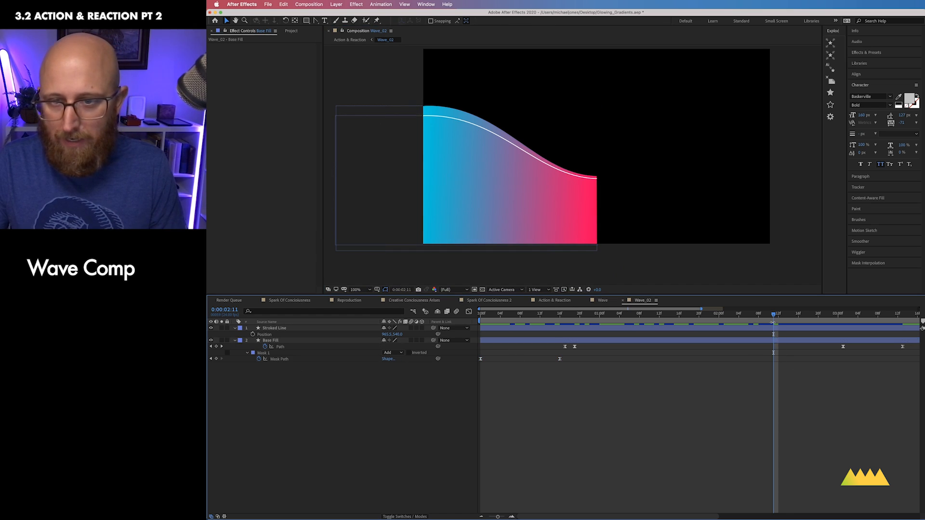
Step: Add a Mask Path keyframe to Base Fill's Mask 1 at 0:00:03:00
left_click_drag(782, 318, 839, 318)
left_click(263, 353)
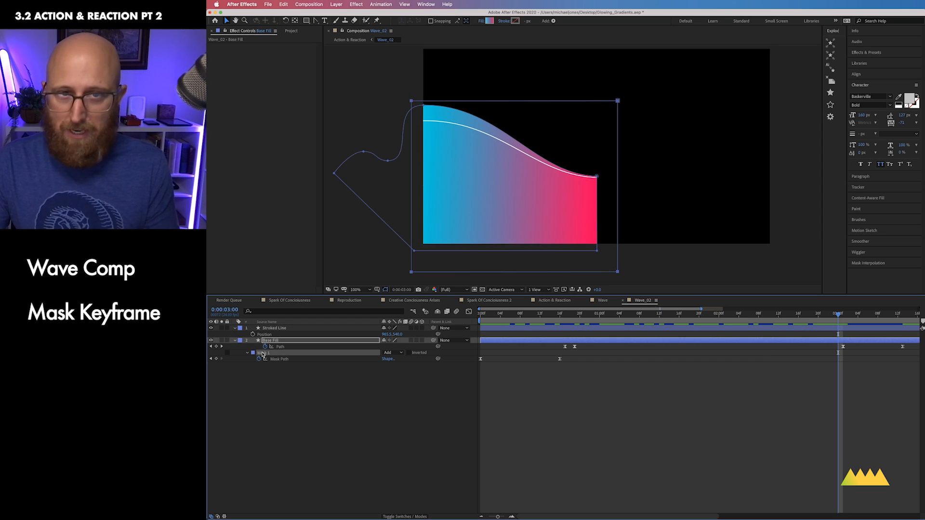
left_click(217, 359)
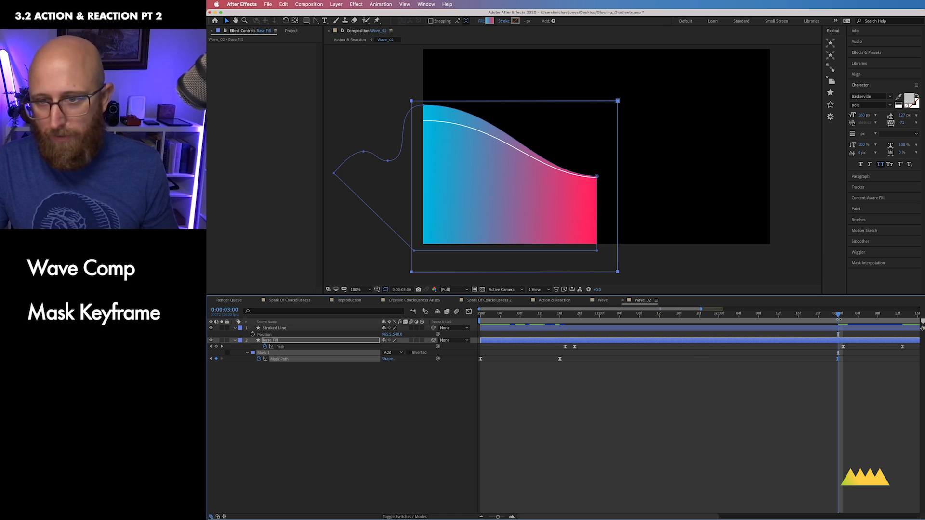
Step: Extend the Wave_02 work area's end to about 0:00:05:10 and go to the wave's settled pose around 0:00:04:03
left_click_drag(839, 317, 873, 317)
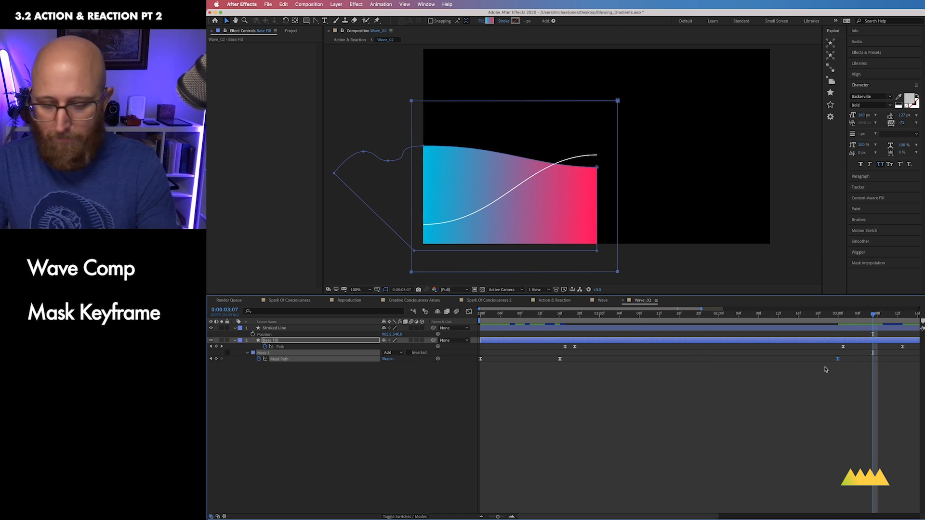
key("minus")
key("minus")
key("minus")
left_click_drag(762, 321, 859, 321)
left_click_drag(710, 316, 748, 316)
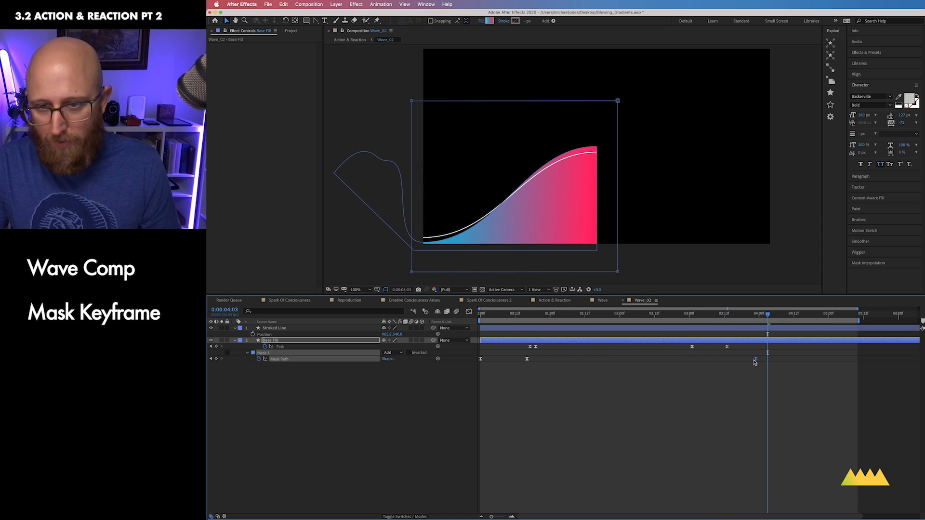
Step: Move the third Mask Path keyframe to 0:00:04:03, and at 0:00:04:19 narrow the mask leftward until it hides the whole fill
left_click_drag(754, 362, 767, 364)
left_click_drag(769, 316, 778, 316)
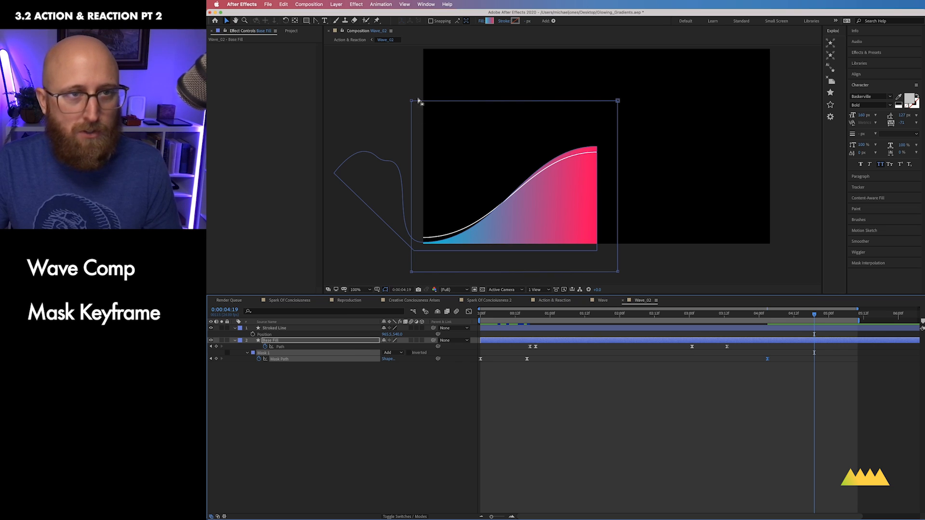
left_click_drag(618, 108, 422, 113)
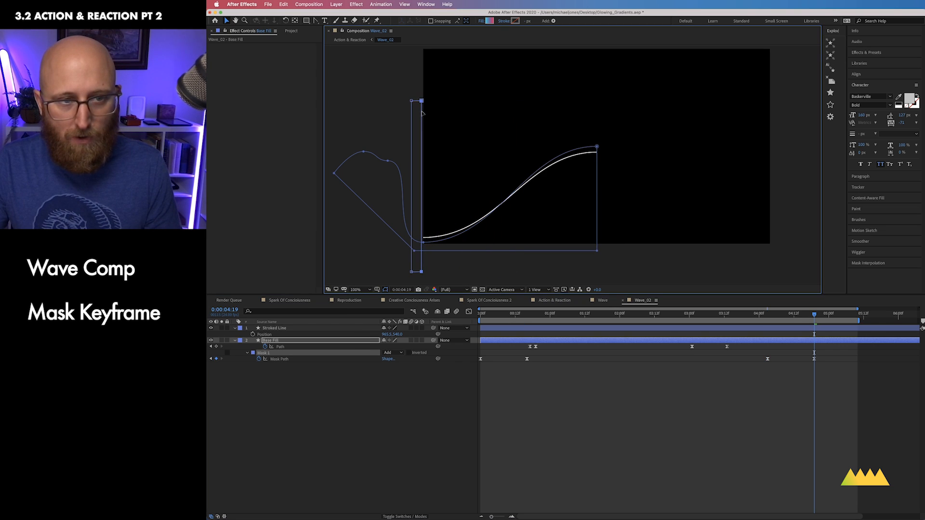
Step: Shape the speed graph of the last two Mask Path keyframes into a sharp central peak with long eases
left_click_drag(833, 370, 609, 355)
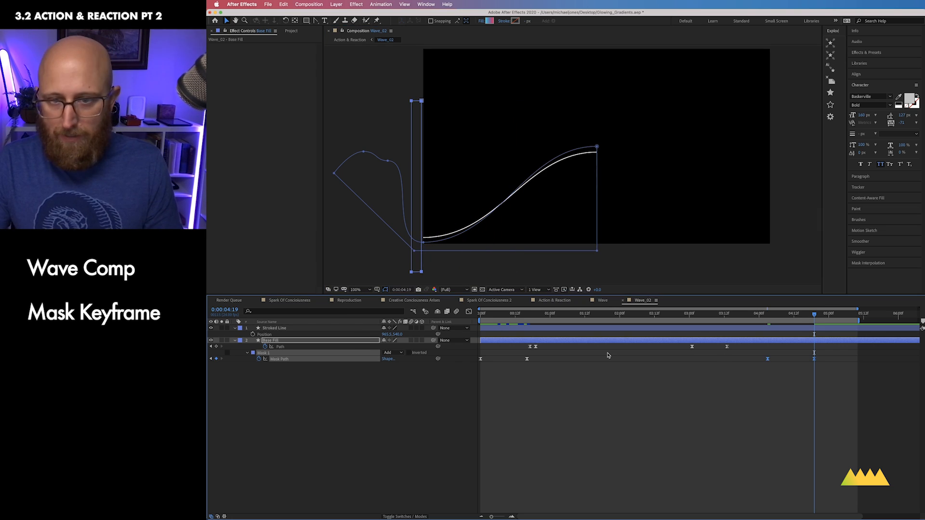
left_click(468, 313)
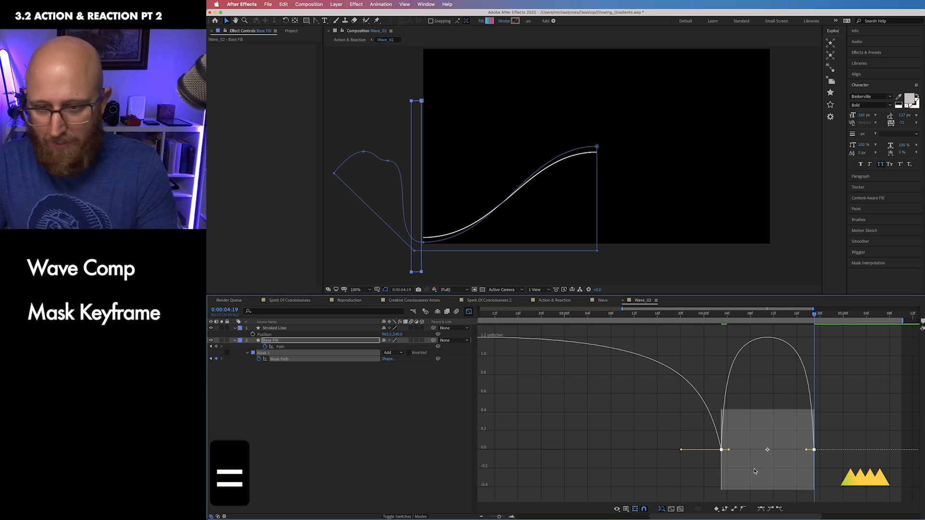
left_click(890, 436)
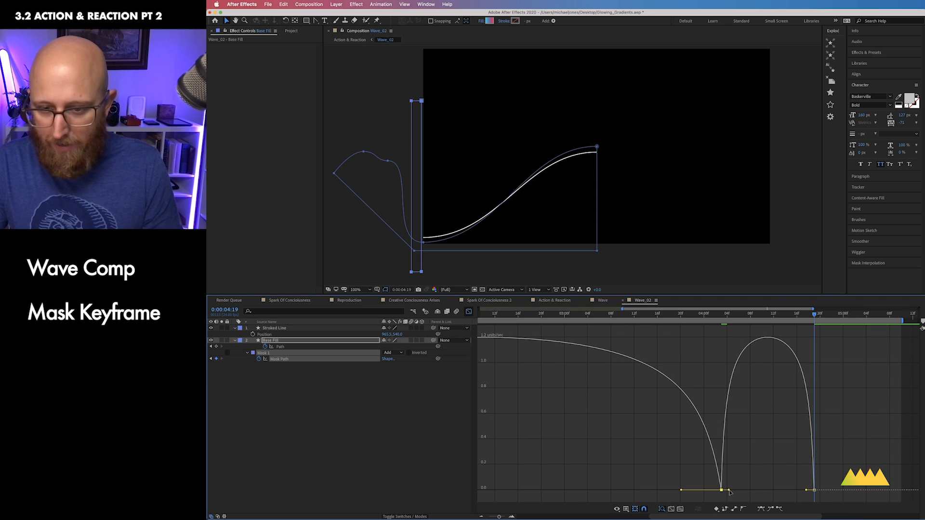
left_click_drag(730, 491, 777, 490)
left_click(739, 314)
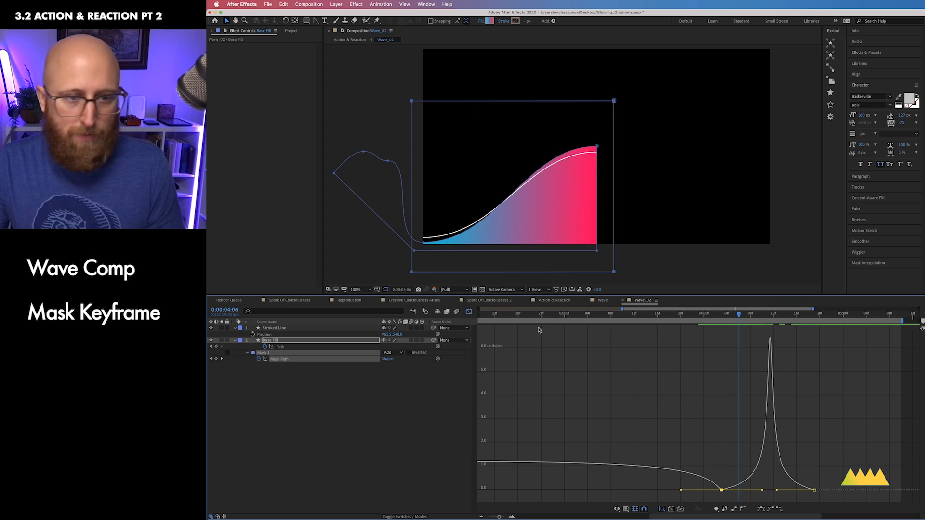
left_click(469, 311)
left_click(409, 414)
Step: Preview the fill's mask-off animation across the Wave_02 work area
key("minus")
key("minus")
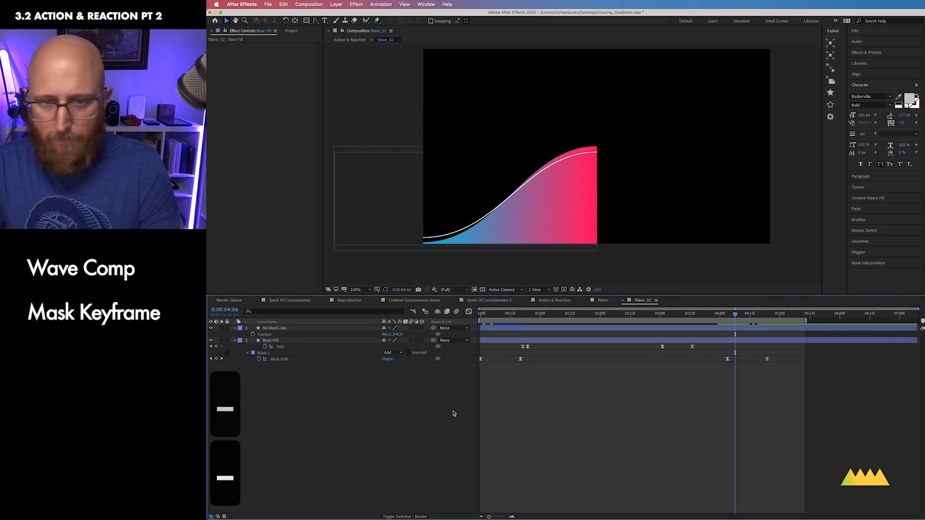
key("ctrl+0")
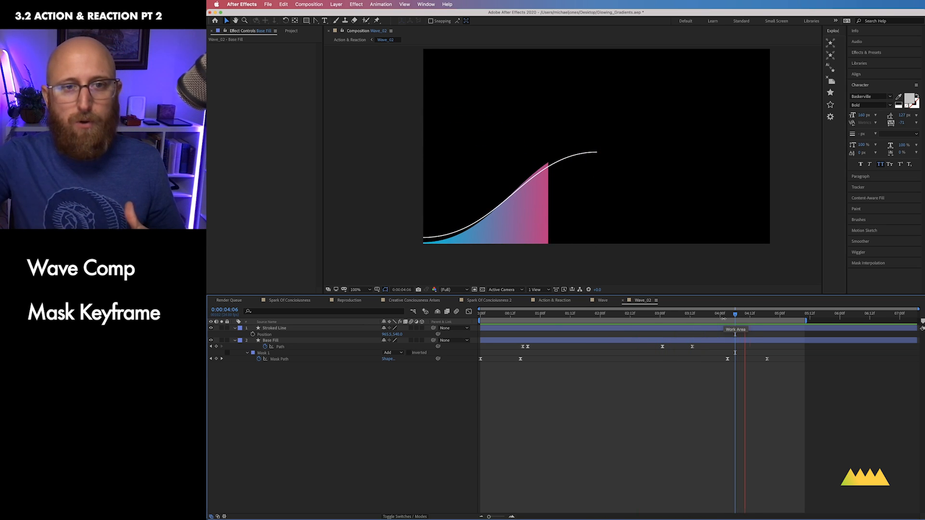
key("space")
Step: Reveal the Stroked Line layer's keyframes and expand its contents to reach Trim Paths 1
left_click_drag(735, 314, 769, 316)
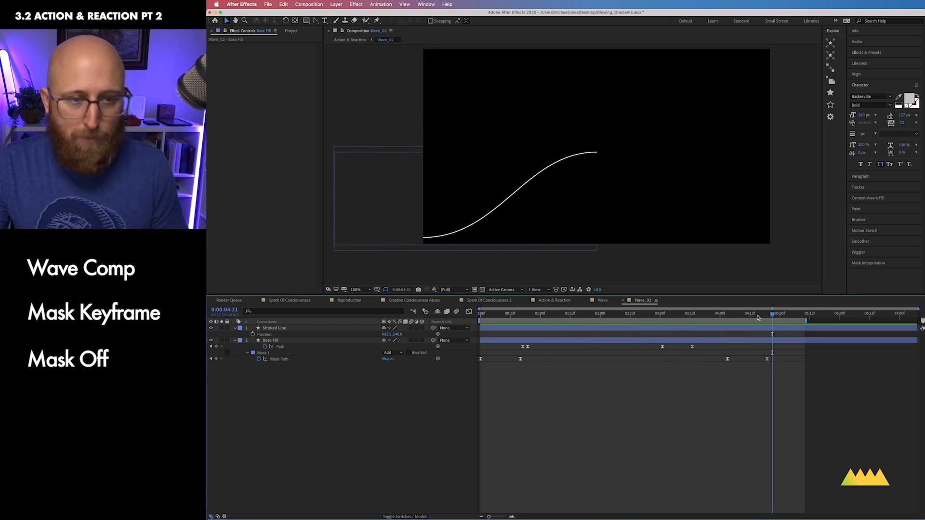
left_click(303, 330)
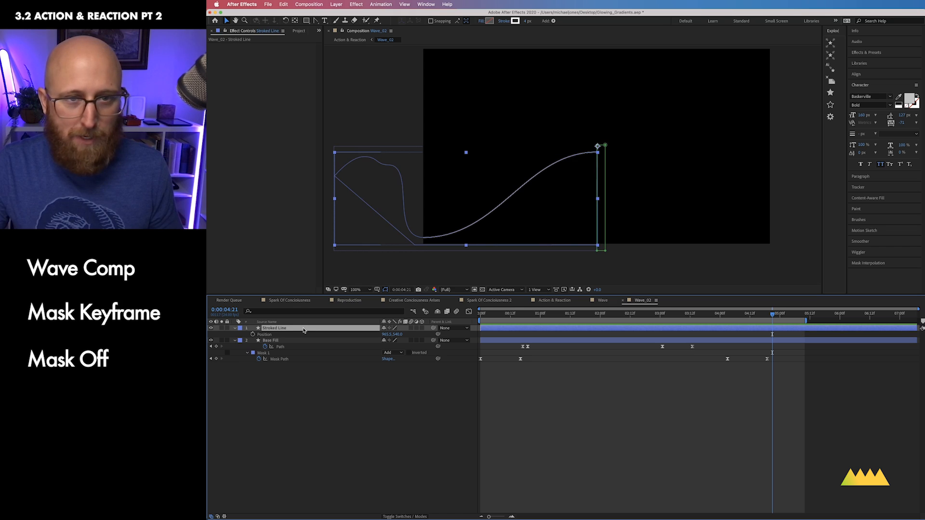
key("u")
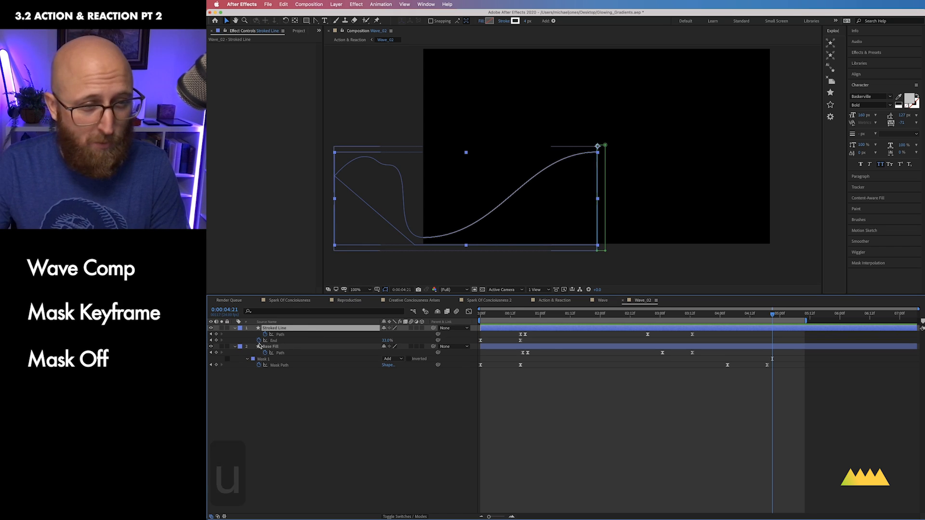
left_click(236, 329)
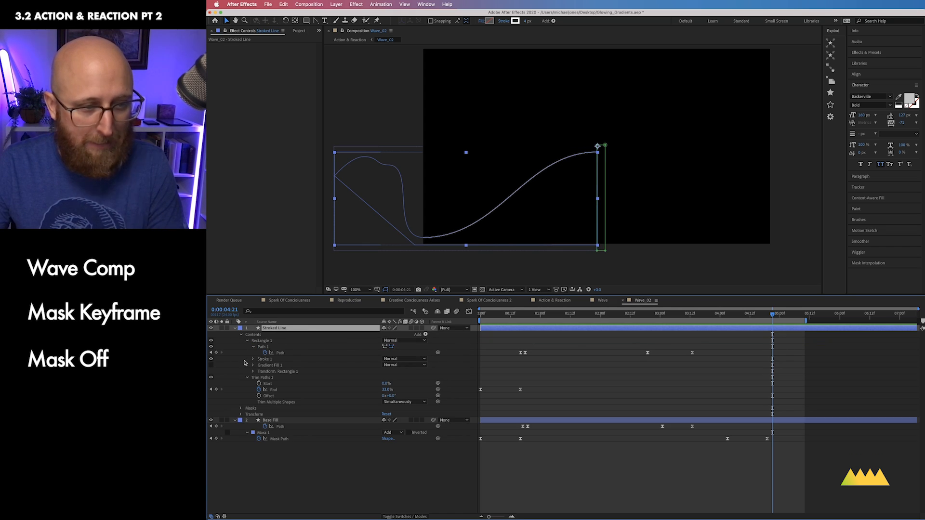
left_click(260, 379)
Step: Animate the Stroked Line's Trim Paths Start from 0% at 0:00:04:03 to 29% at 0:00:04:19
left_click_drag(755, 317, 712, 319)
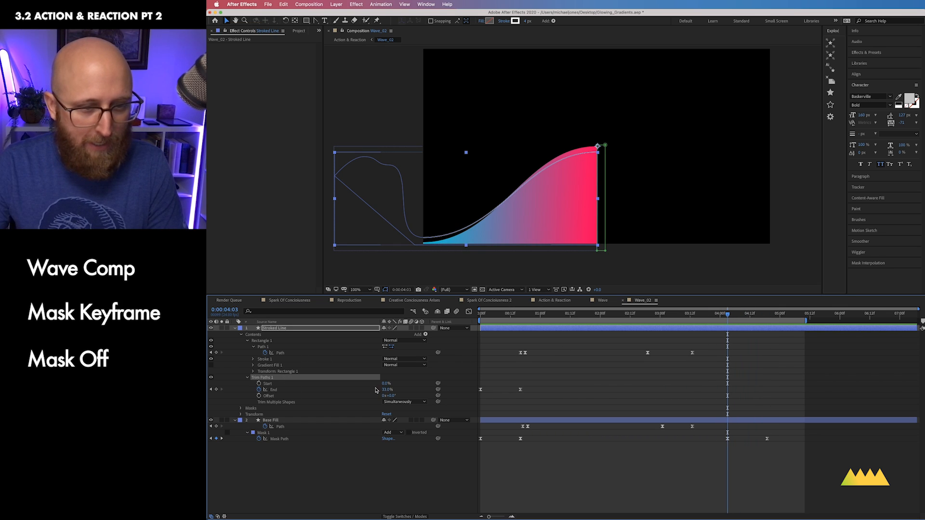
left_click_drag(386, 384, 386, 384)
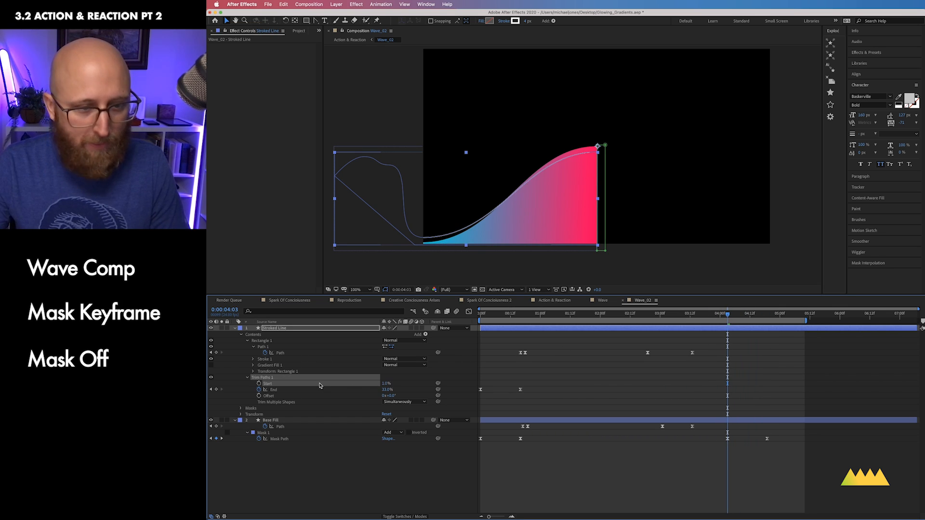
key("super+z")
left_click(259, 383)
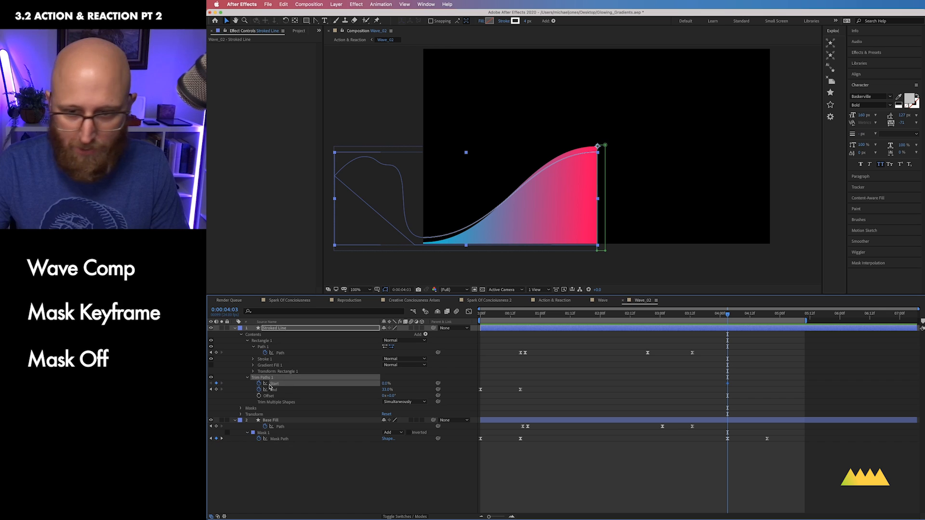
left_click_drag(730, 317, 765, 318)
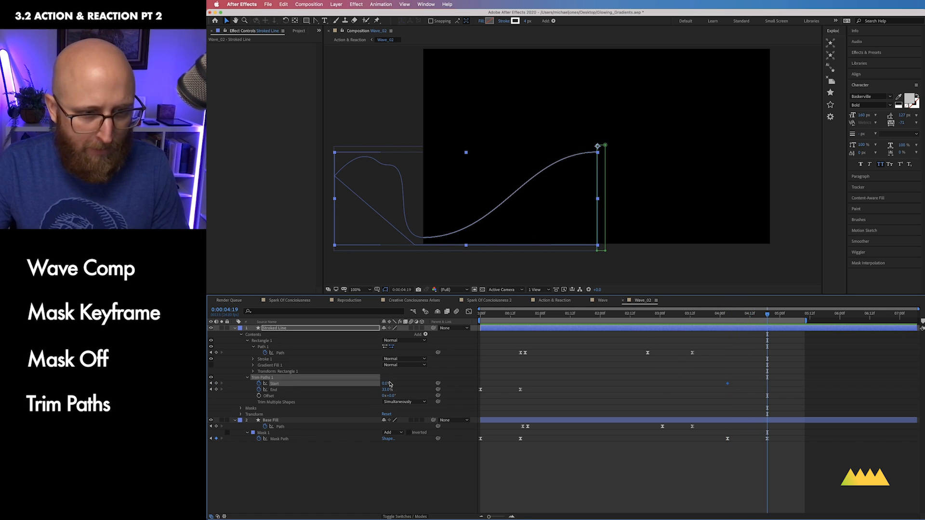
left_click_drag(385, 386, 387, 383)
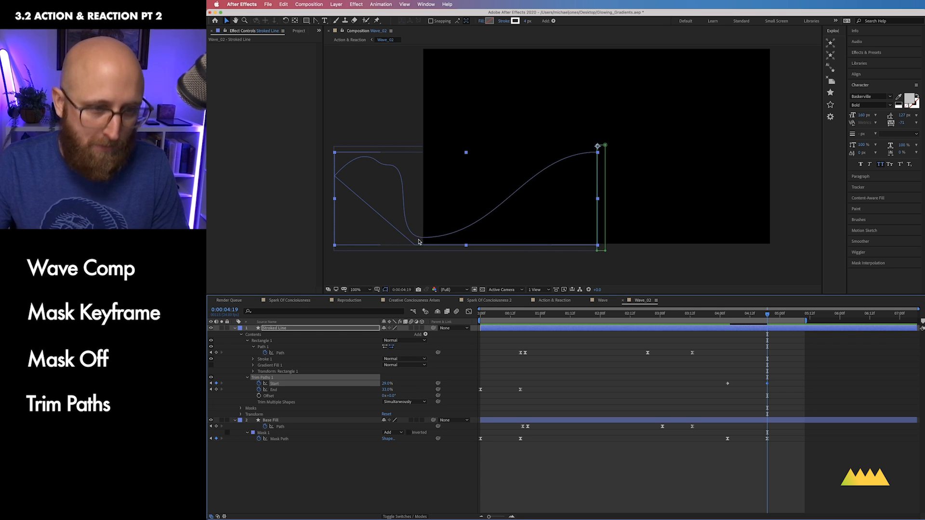
Step: Easy Ease the Stroked Line's two Trim Paths Start keyframes, shape their speed graph into a sharp central peak, and preview Wave_02
left_click_drag(780, 375, 728, 388)
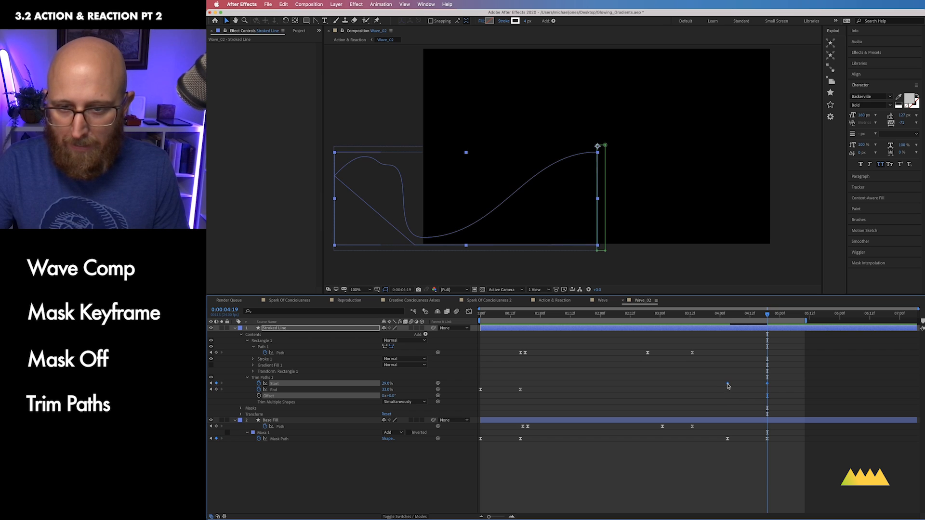
right_click(728, 386)
mouse_move(786, 478)
left_click(833, 464)
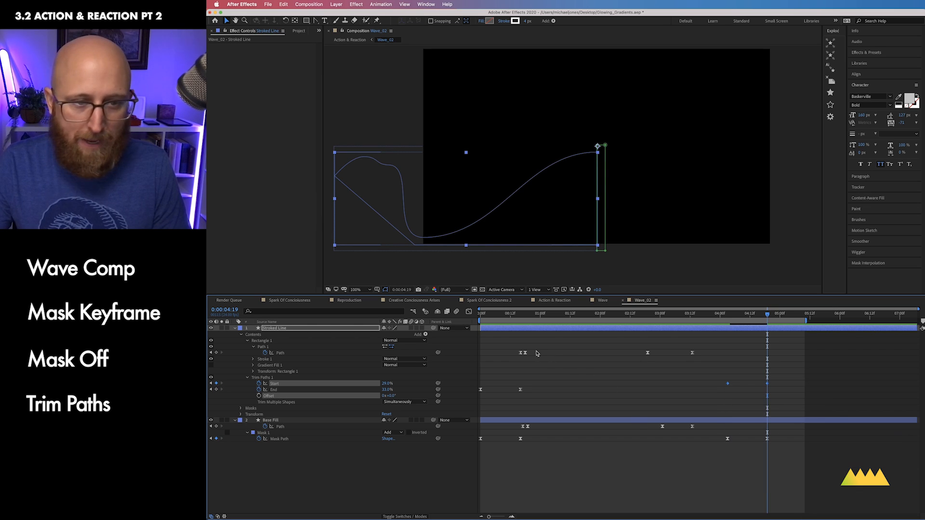
left_click(468, 313)
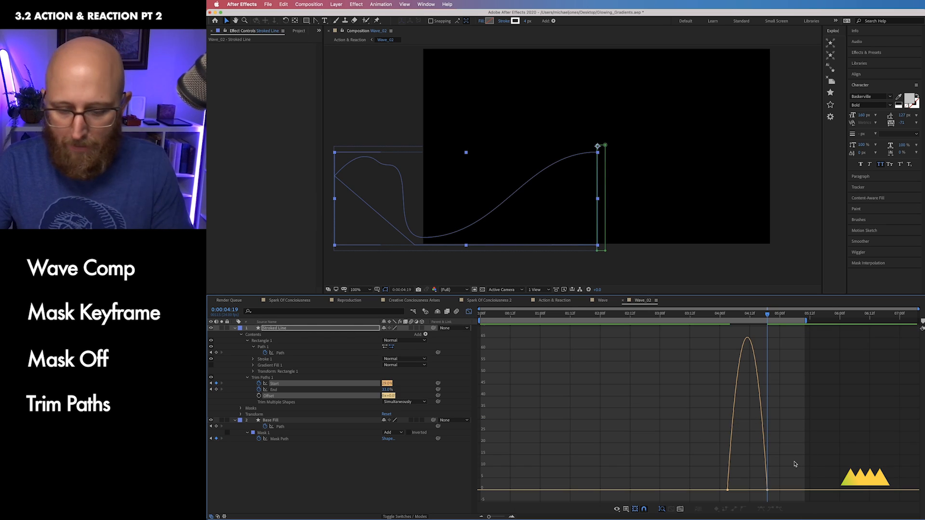
key("=")
key("=")
left_click_drag(807, 451, 670, 488)
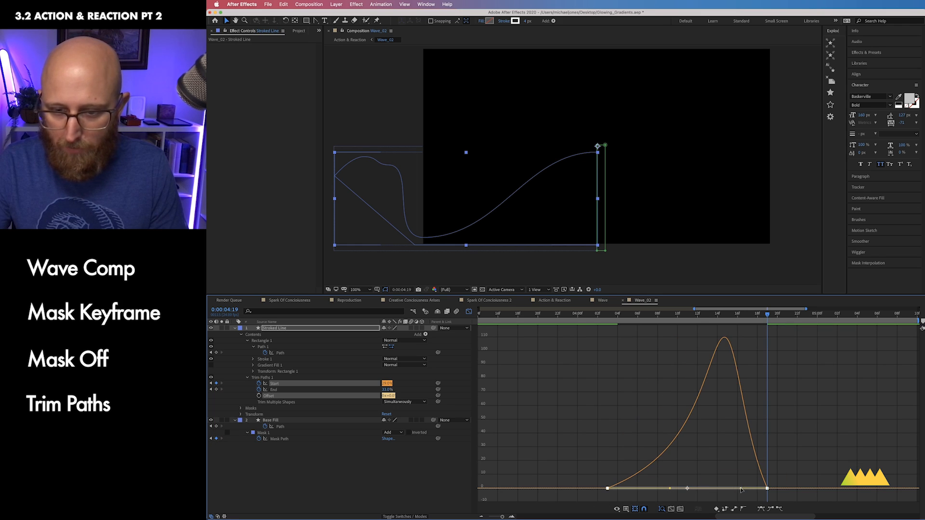
left_click_drag(741, 489, 669, 489)
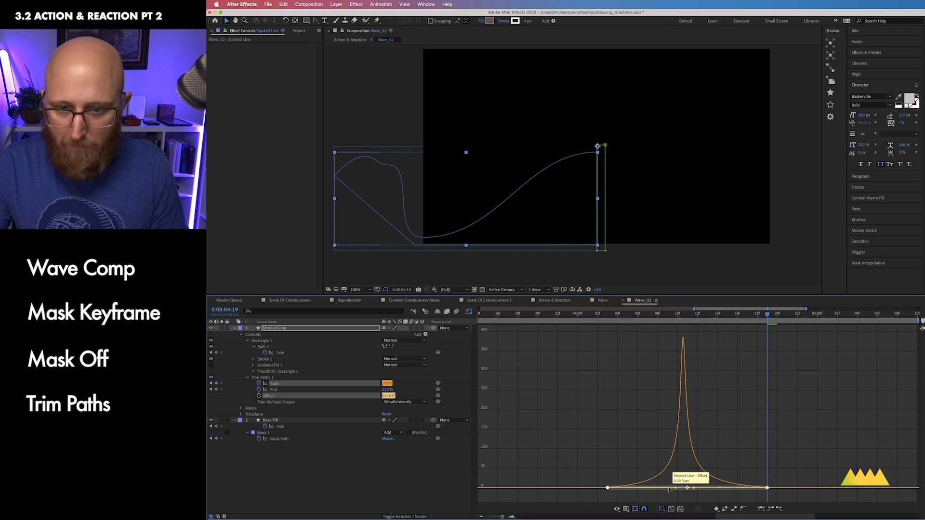
left_click(470, 312)
key("ctrl+0")
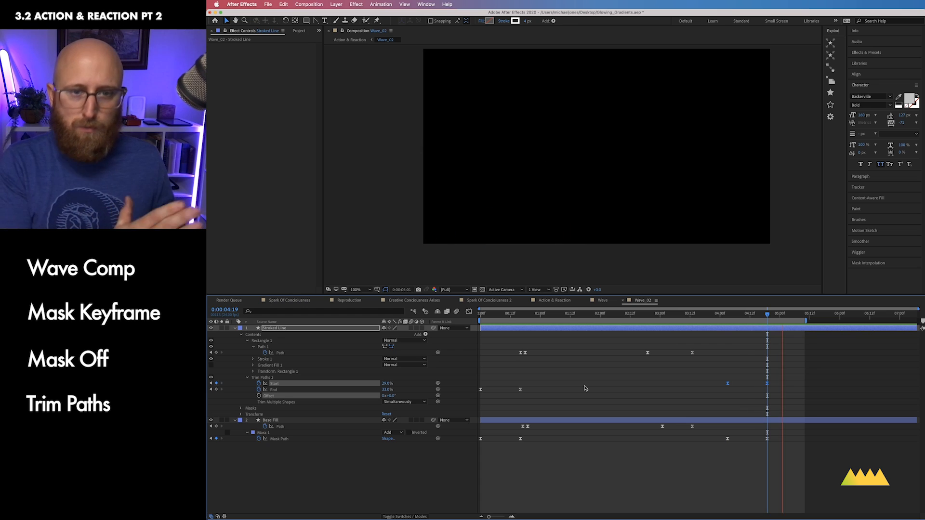
Step: Preview the wave exit animation in the Action & Reaction composition
left_click(552, 300)
left_click(471, 501)
key("ctrl+0")
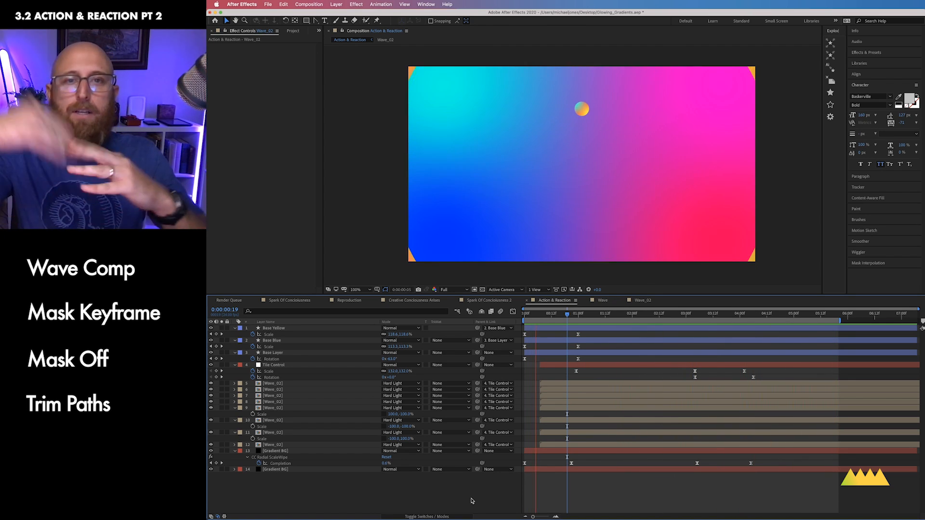
key("space")
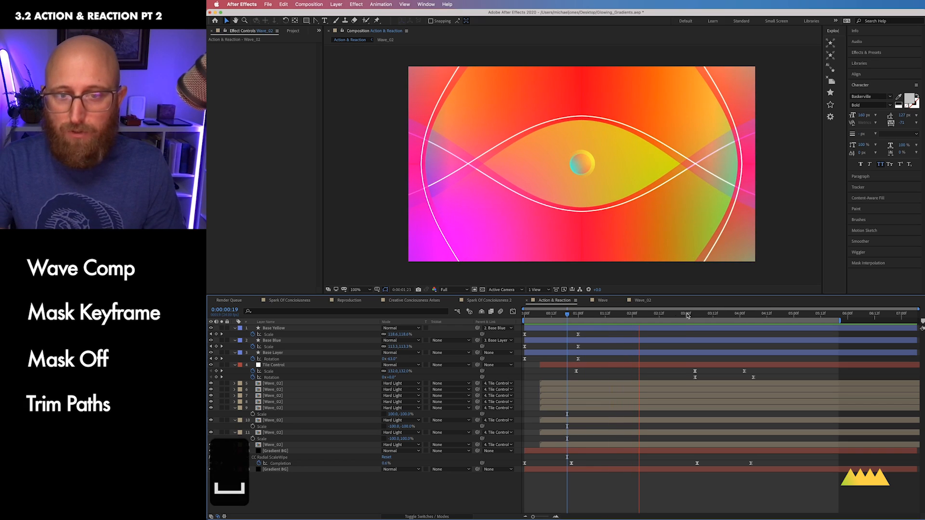
Step: In Wave_02, move the last Trim Paths Start and Mask Path keyframes to about 0:00:05:09 and extend the work area end past them
left_click_drag(694, 315, 791, 337)
double_click(772, 446)
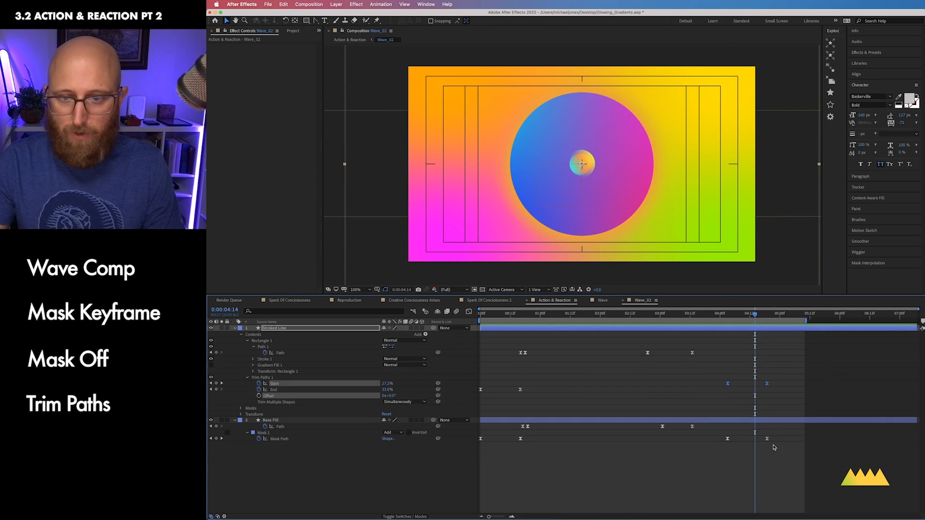
left_click_drag(776, 372, 803, 441)
left_click_drag(807, 320, 839, 320)
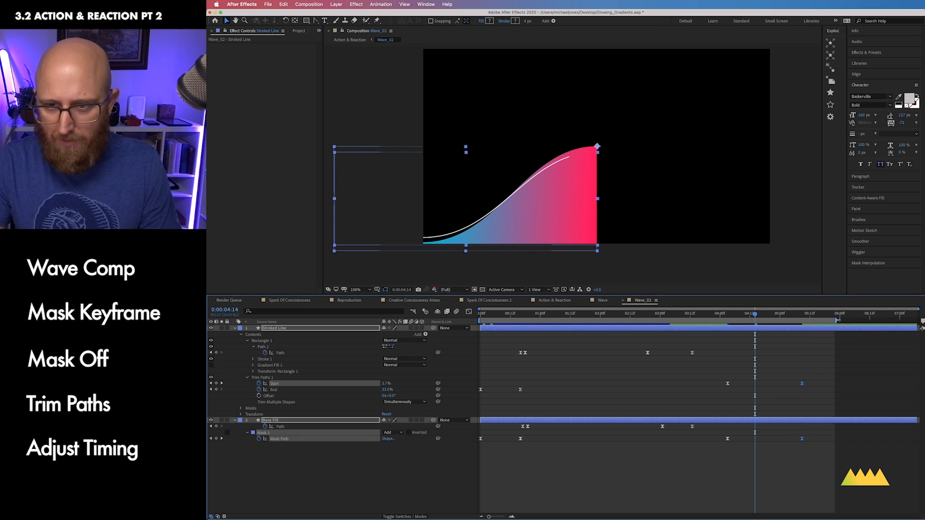
Step: Check the exit timing in Action & Reaction, and move Wave_02's last Start and Mask Path keyframes to about 0:00:05:18
left_click_drag(682, 316, 801, 323)
left_click(555, 300)
double_click(757, 446)
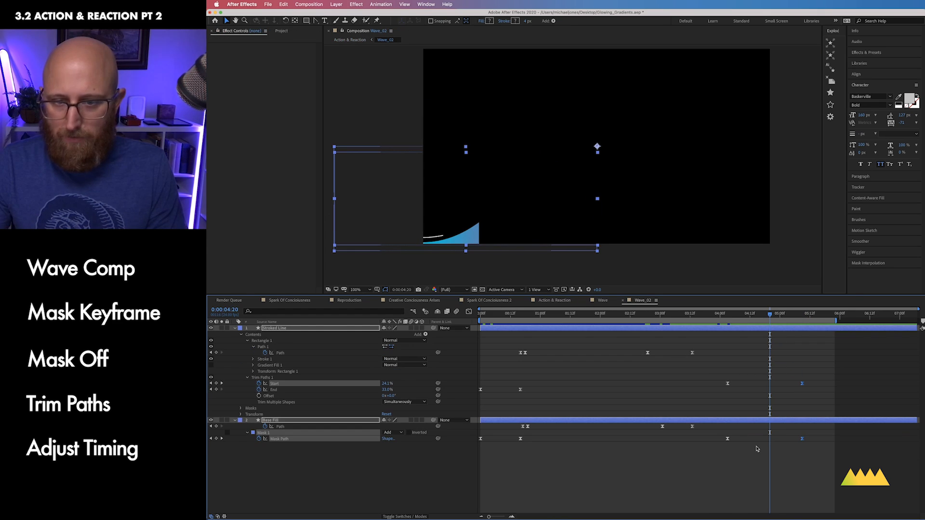
left_click_drag(802, 384, 824, 386)
Step: Preview the retimed wave exit in Action & Reaction with the work area limited to the final section
left_click(554, 300)
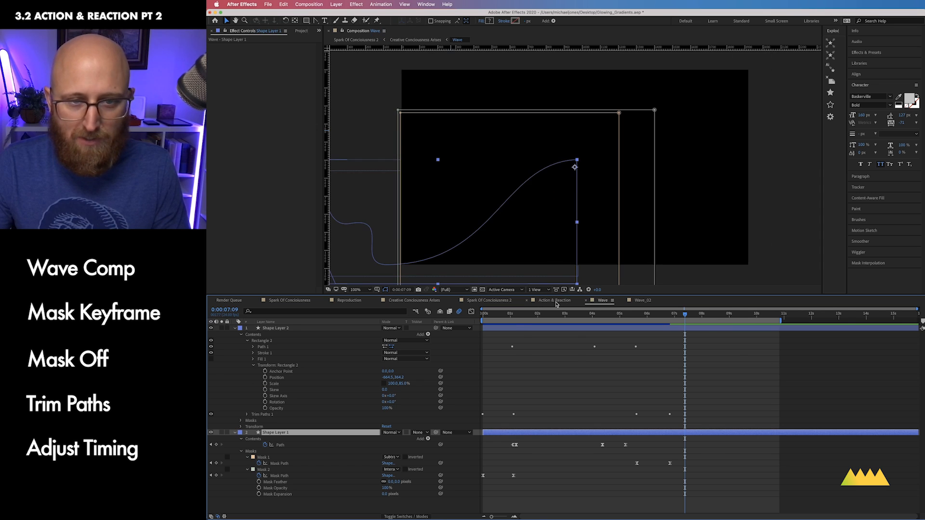
key("ctrl+0")
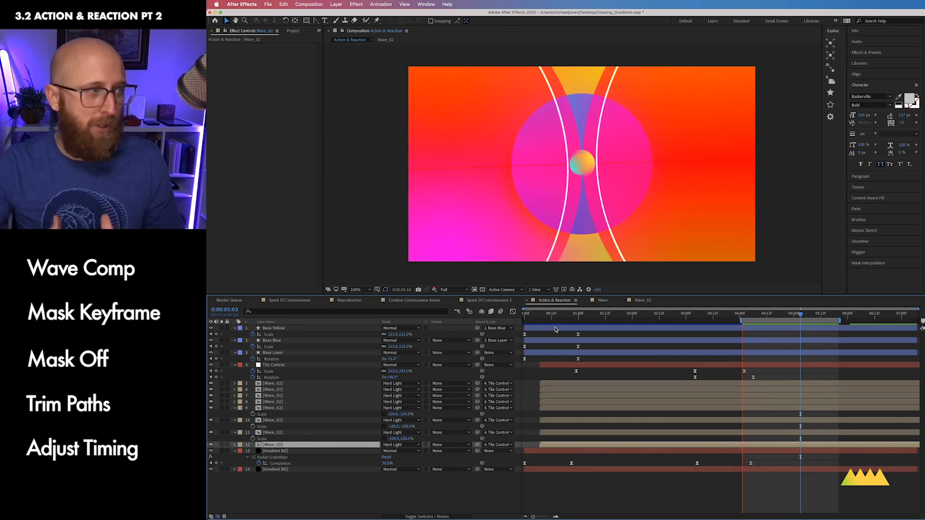
key("space")
key("apostrophe")
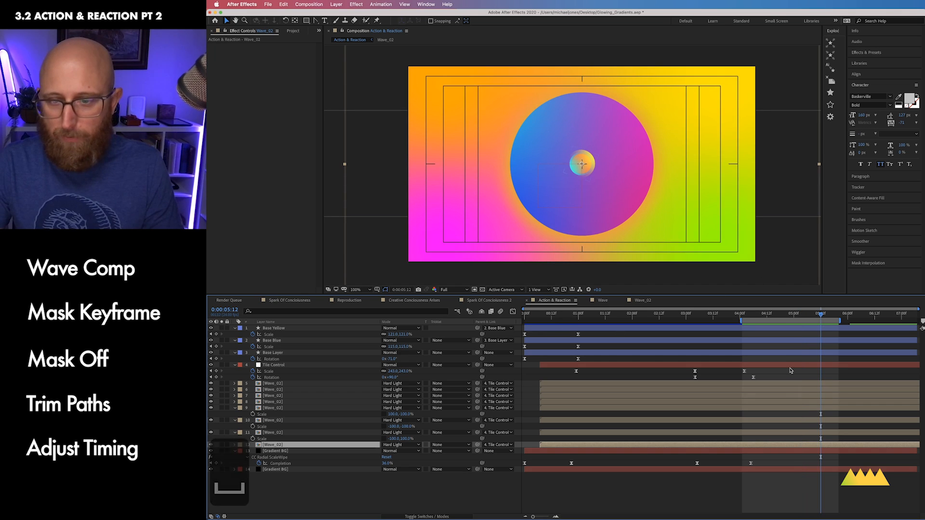
Step: Keyframe the Tile Control's Rotation at 45° at 0:00:05:04 and shift that keyframe to about 0:00:05:08
left_click_drag(780, 317, 803, 320)
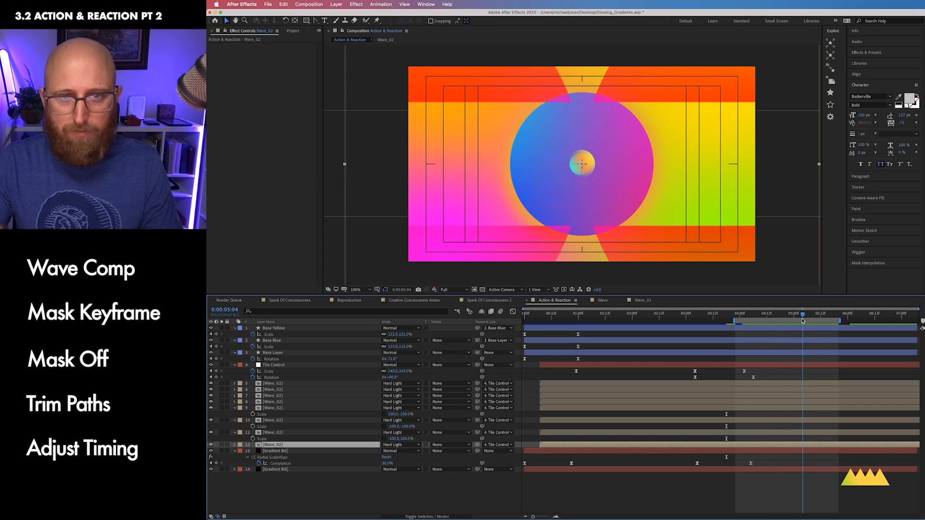
left_click_drag(394, 376, 379, 377)
type("45")
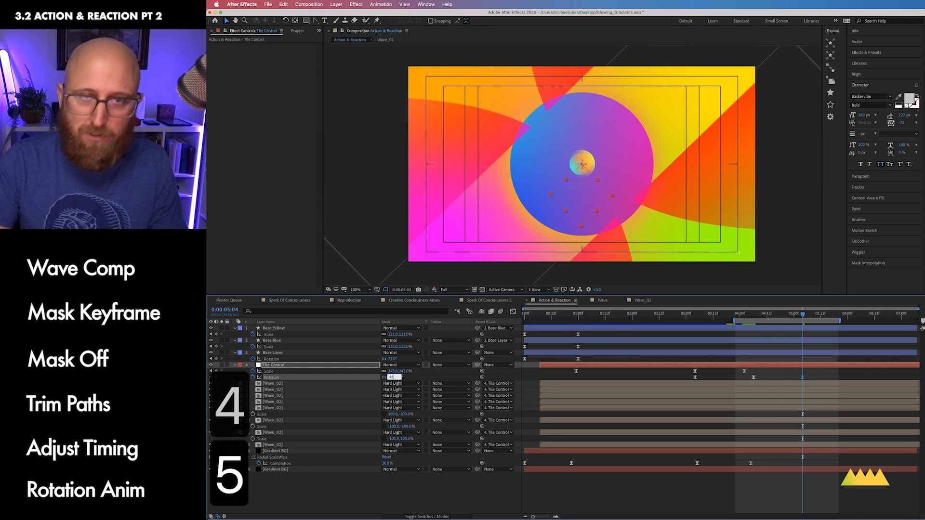
key("Return")
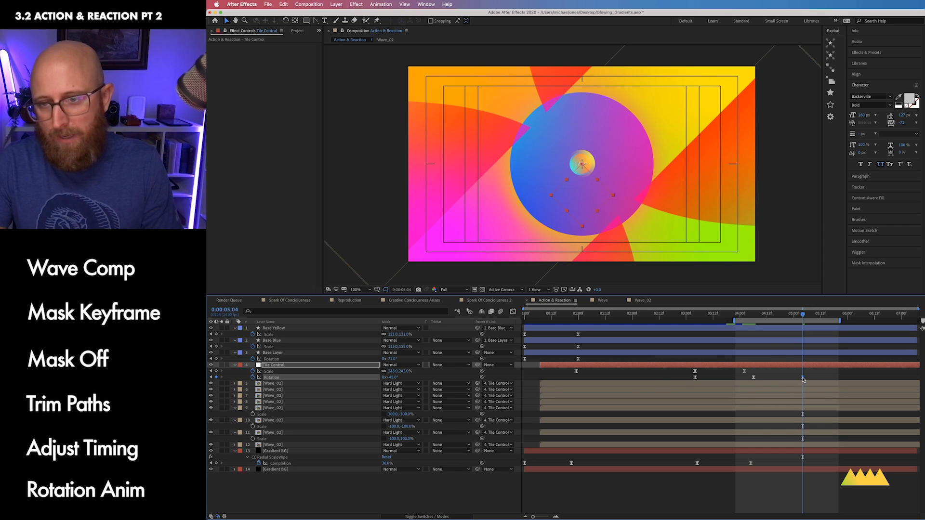
left_click_drag(802, 317, 806, 318)
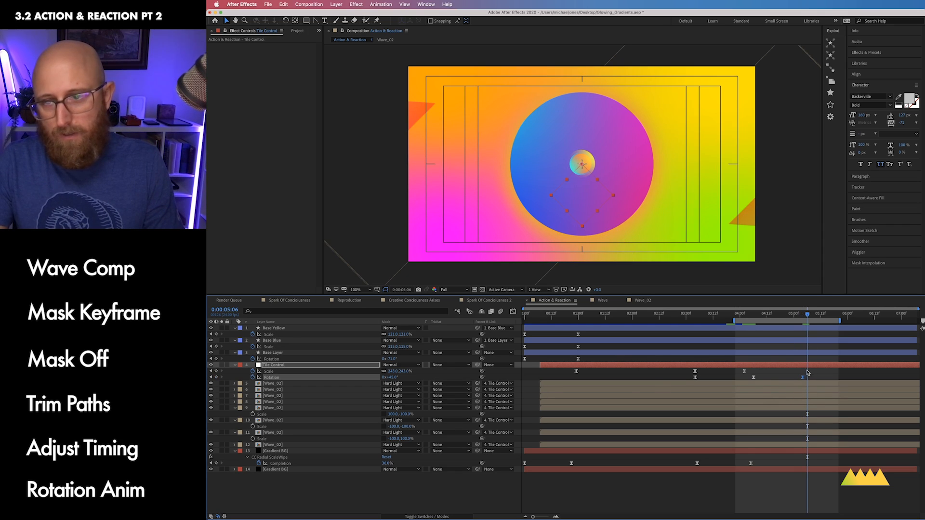
left_click_drag(803, 378, 812, 379)
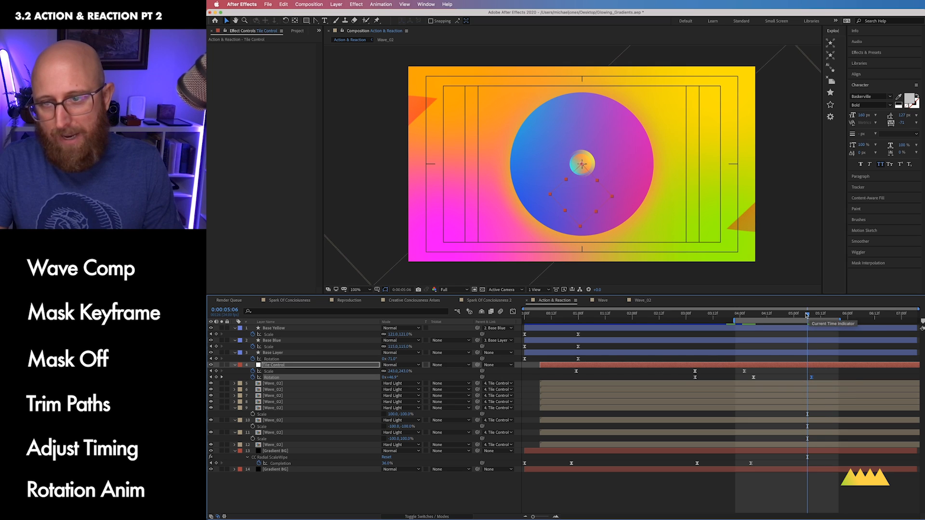
left_click_drag(807, 315, 774, 324)
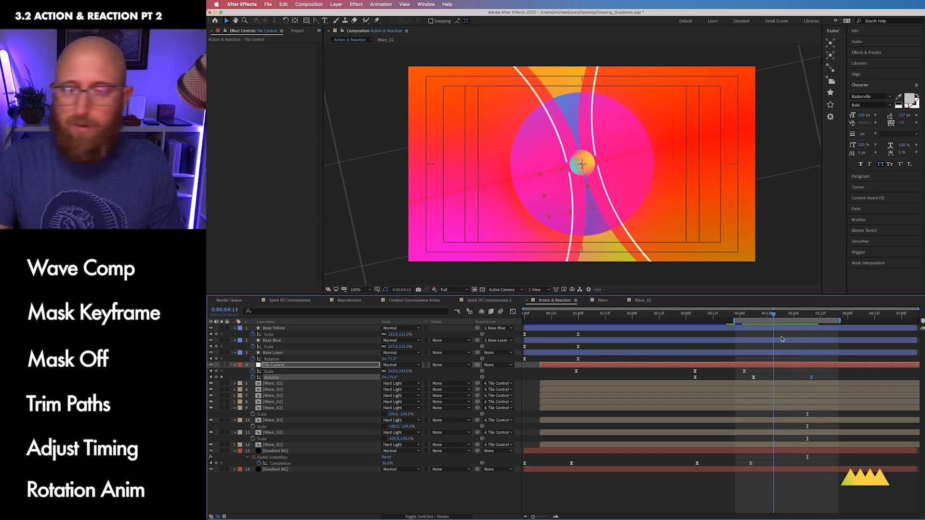
Step: Easy Ease the Tile Control's last two Rotation keyframes, adjust their easing in the speed graph, and preview the rotation
left_click_drag(825, 375, 751, 387)
right_click(754, 378)
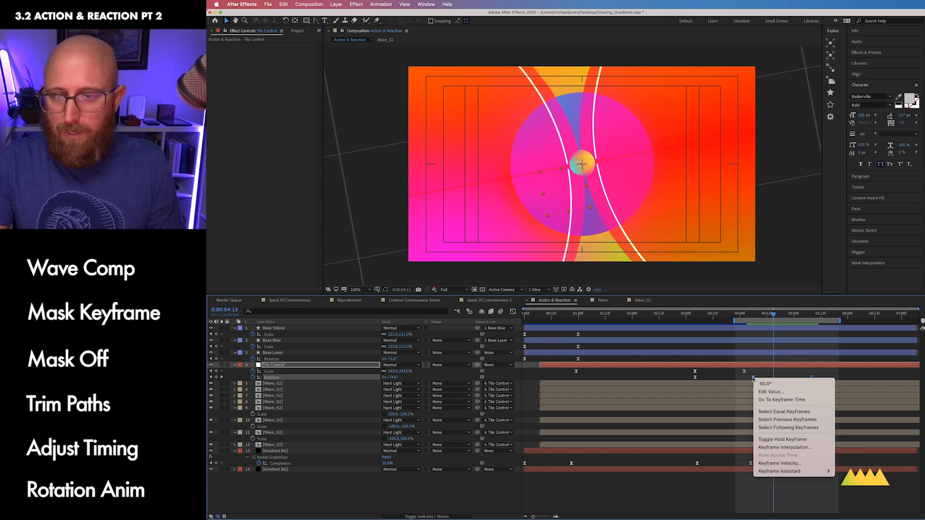
mouse_move(783, 473)
left_click(868, 463)
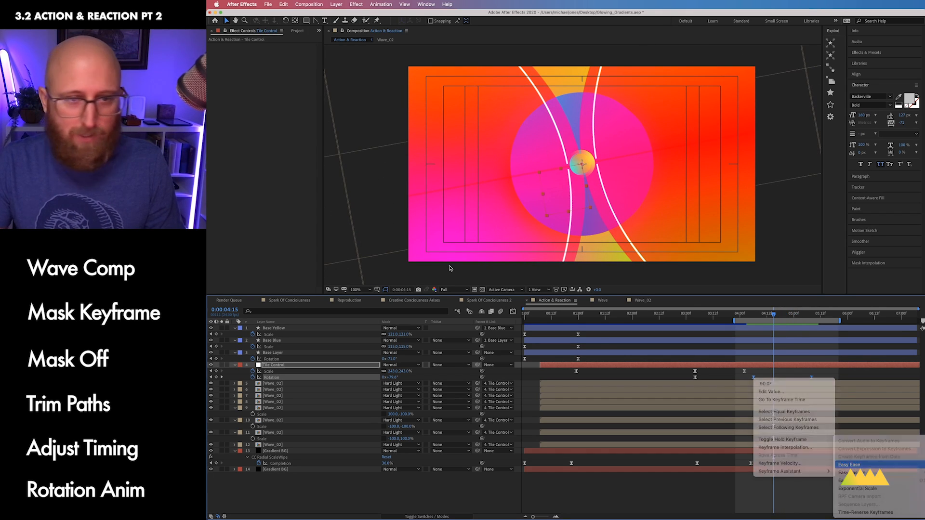
left_click(513, 313)
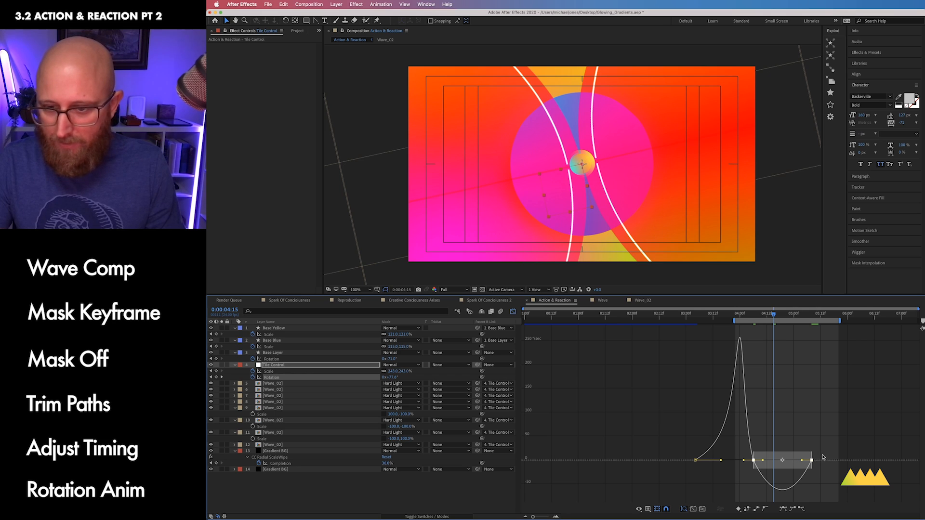
left_click_drag(823, 454, 778, 448)
key("ctrl+0")
key("shift+F3")
key("space")
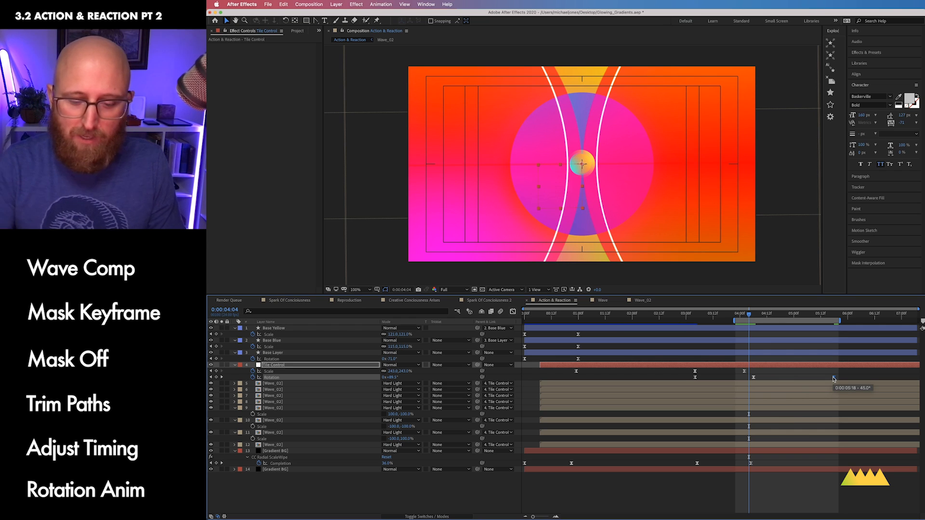
Step: Move the Tile Control's last Rotation keyframe to 0:00:05:18 and preview the slower rotation
left_click(834, 378)
key("ctrl+0")
key("space")
Step: Keyframe the upper Gradient BG's CC Radial ScaleWipe Completion at 100% at 0:00:05:17
left_click(724, 320)
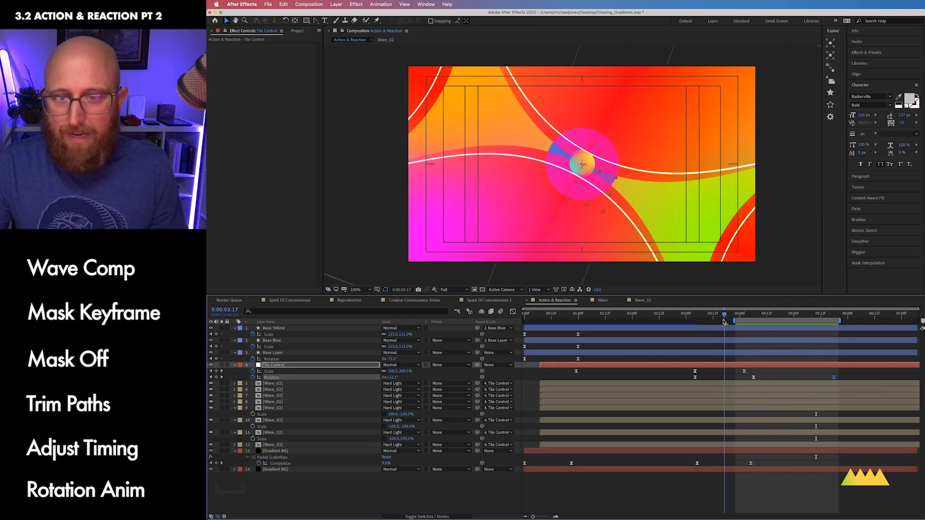
left_click_drag(724, 322, 833, 325)
left_click(274, 452)
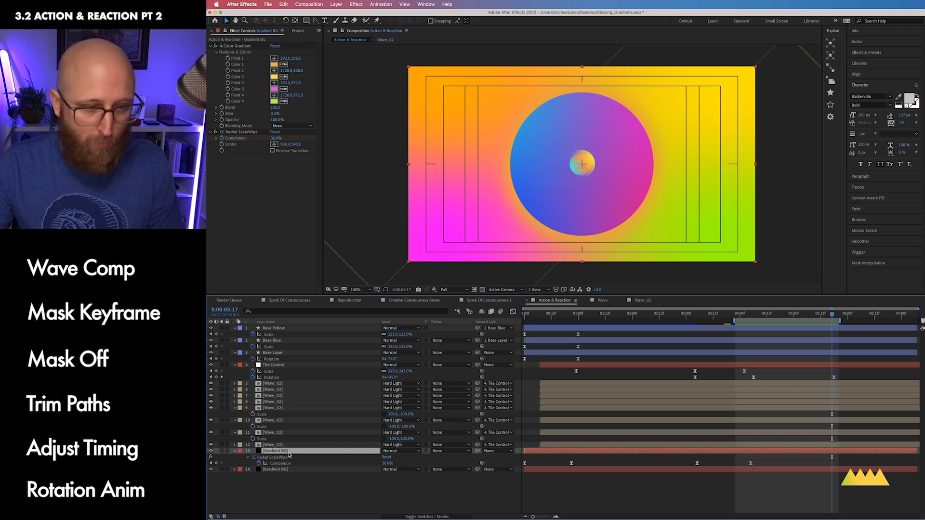
left_click_drag(384, 464, 416, 471)
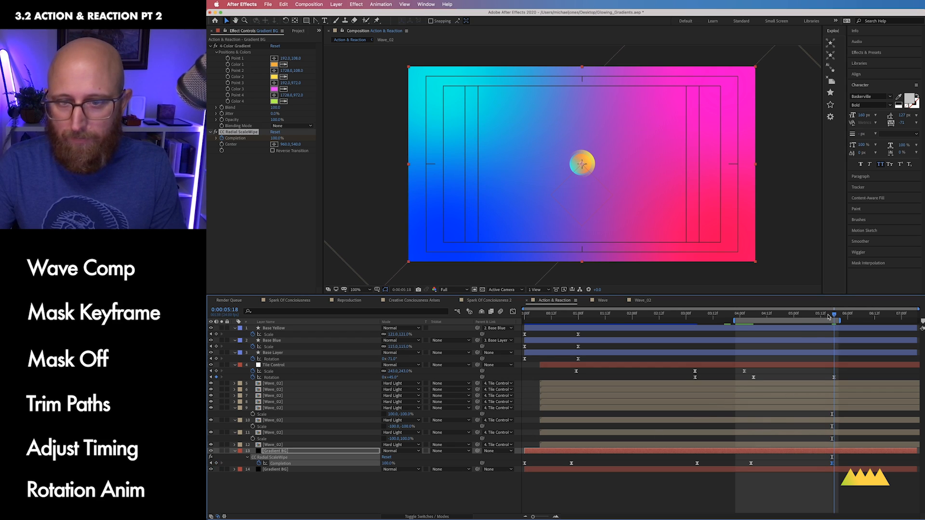
Step: Extend the work area start back to the beginning of the composition and preview the full animation
left_click_drag(830, 316, 525, 320)
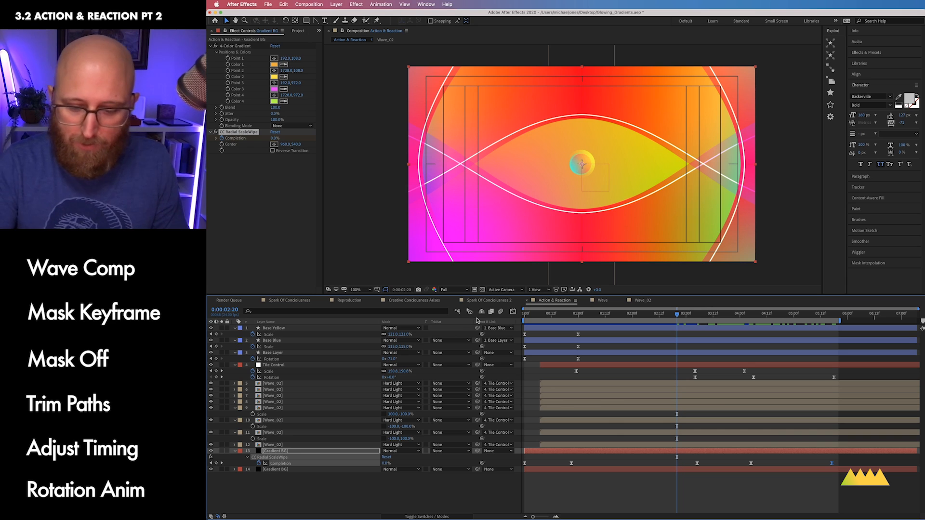
key("ctrl+0")
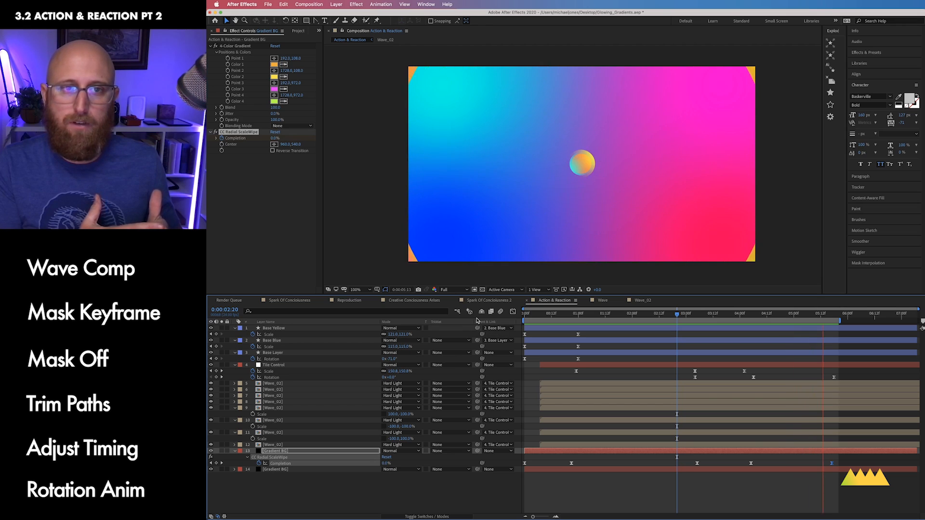
Step: Shape the speed graph of Gradient BG's last two Completion keyframes into a sharp central peak and preview the composition
left_click(751, 463)
key("space")
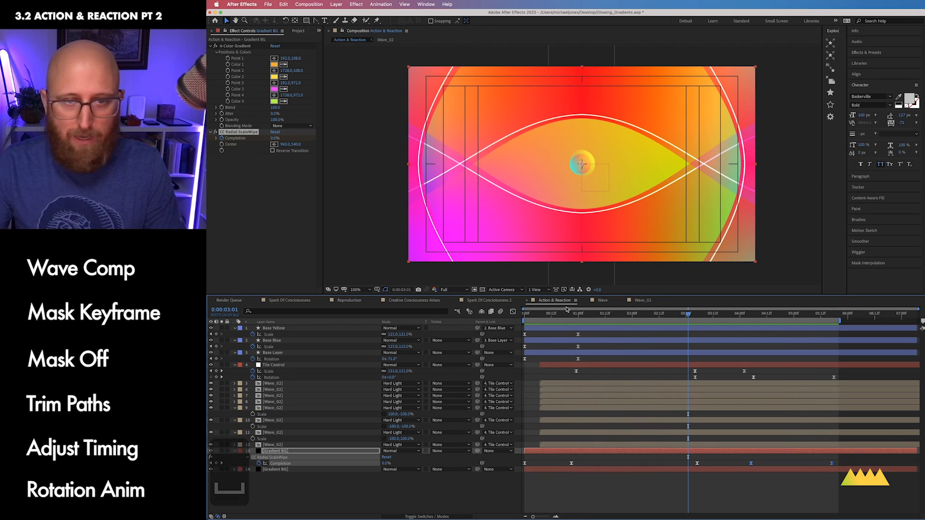
left_click(513, 312)
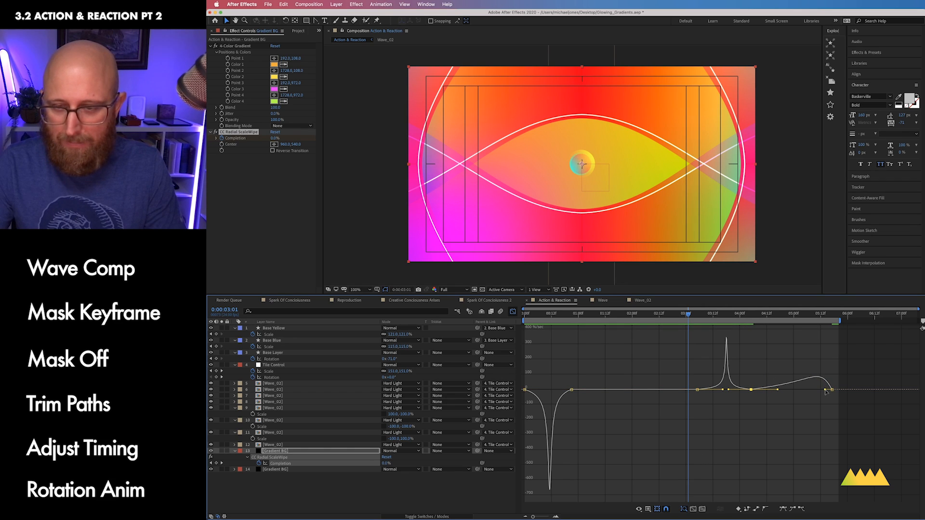
left_click_drag(777, 390, 794, 392)
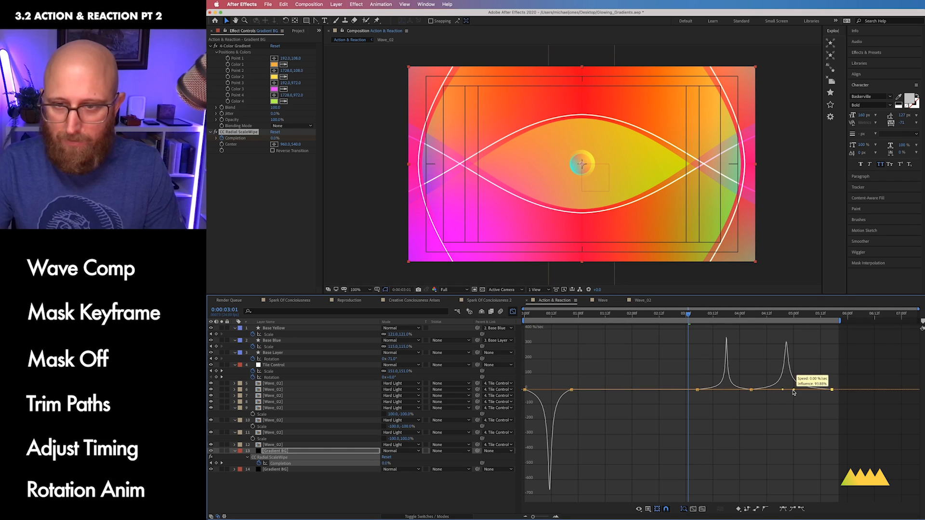
key("ctrl+0")
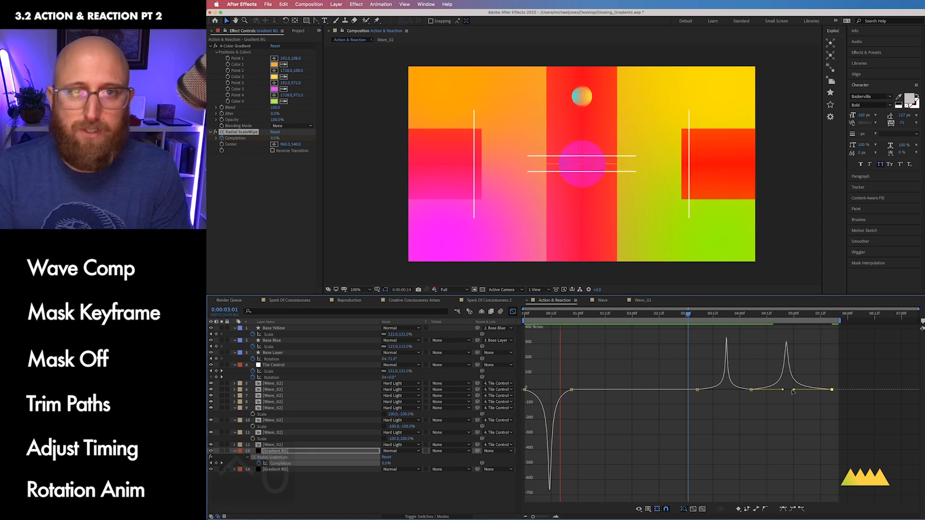